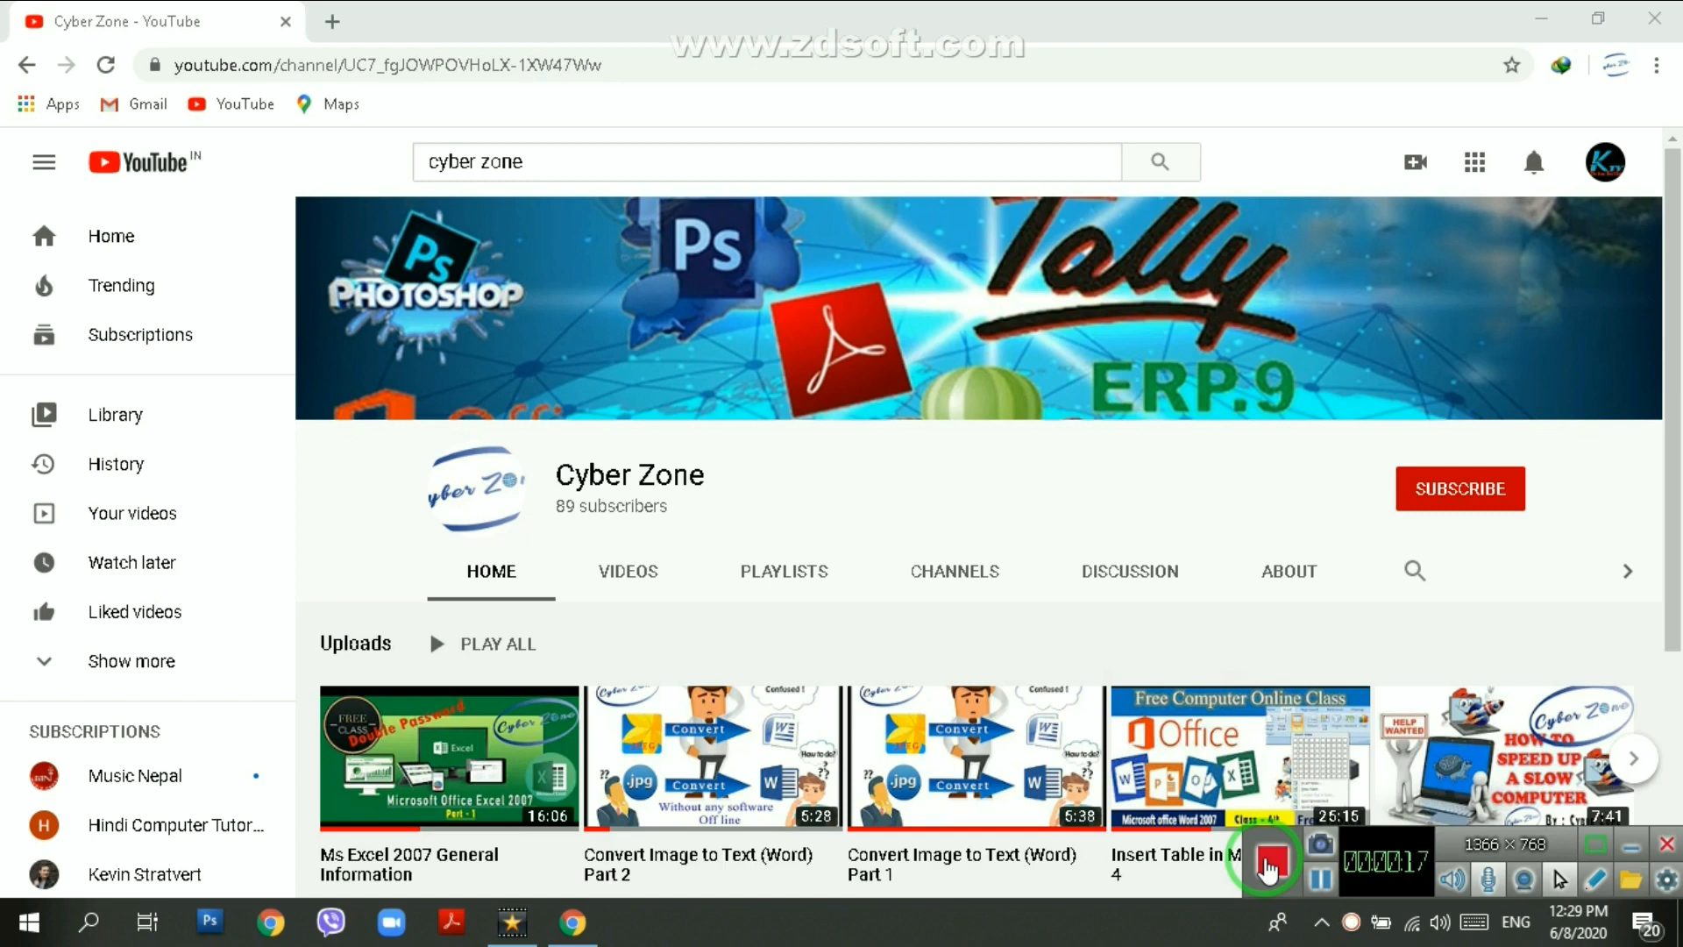
- Subscribe to the Cyber Zone YouTube channel and set its notifications to All
left_click(574, 924)
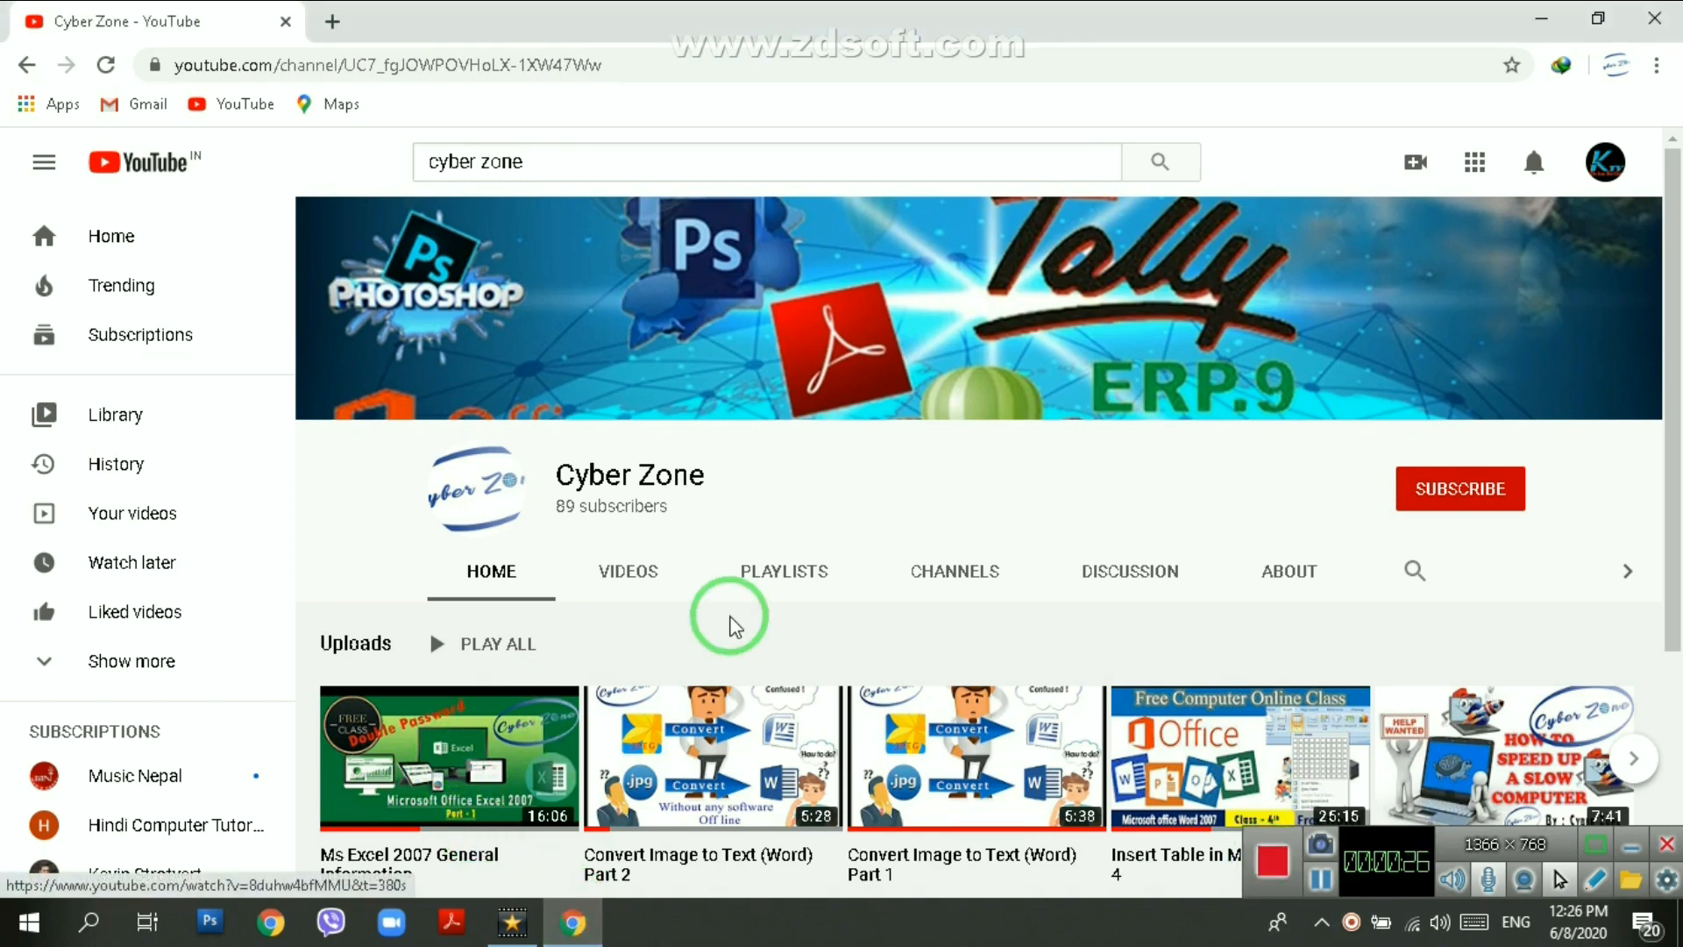
left_click(1427, 493)
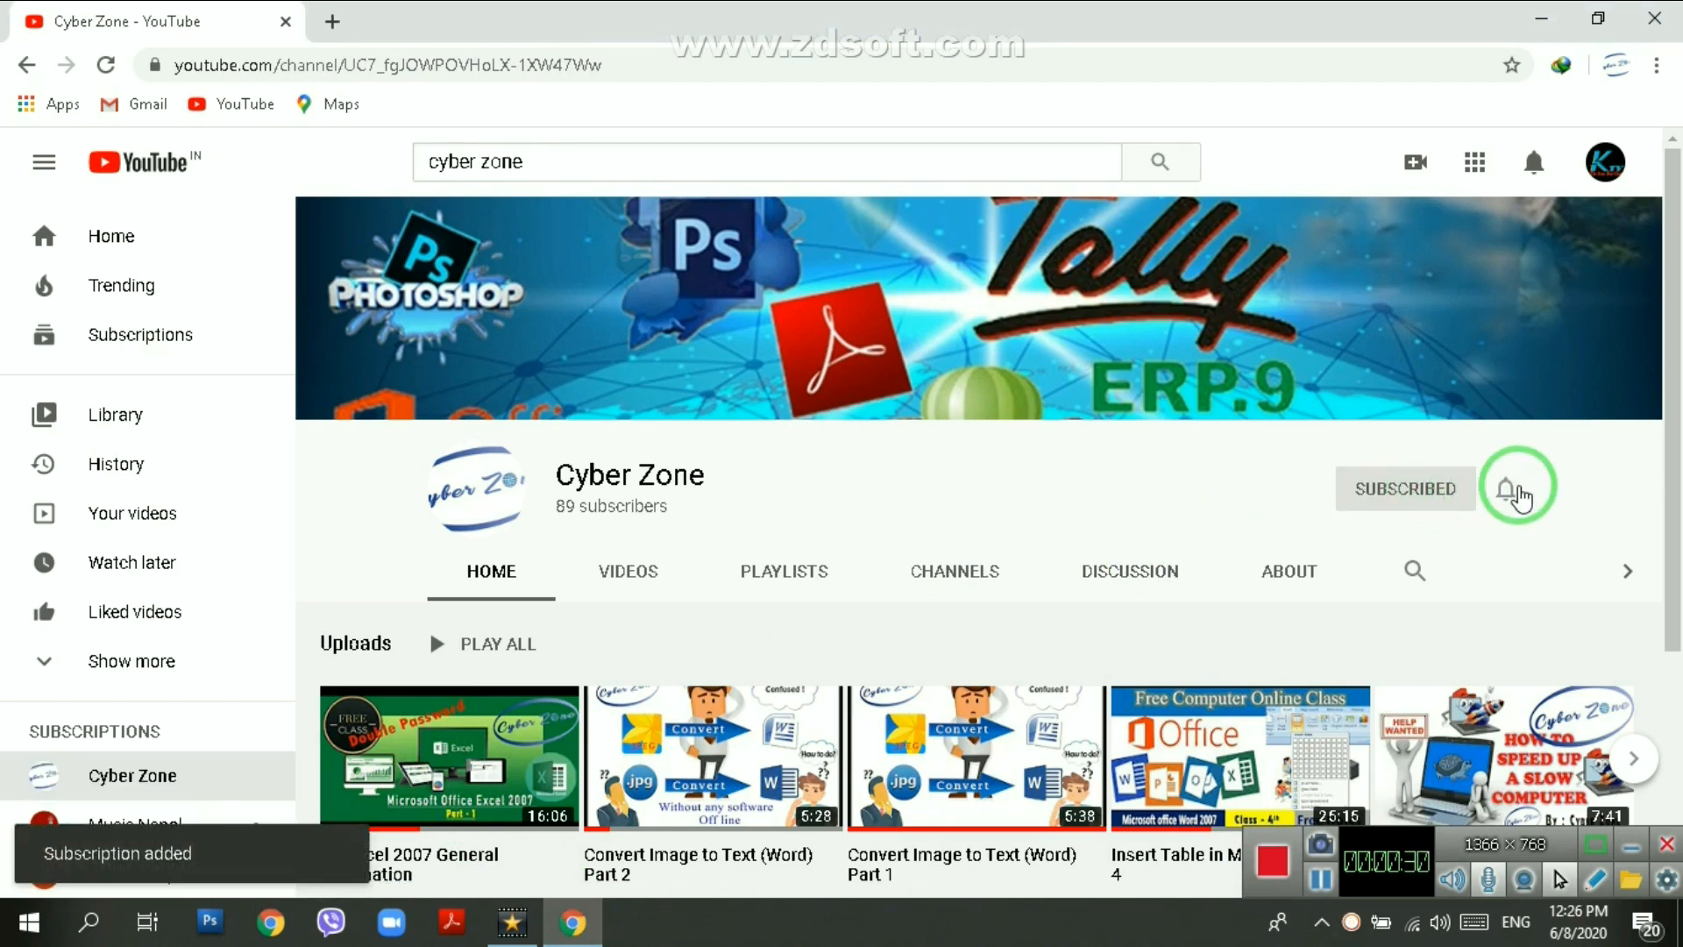
left_click(1517, 491)
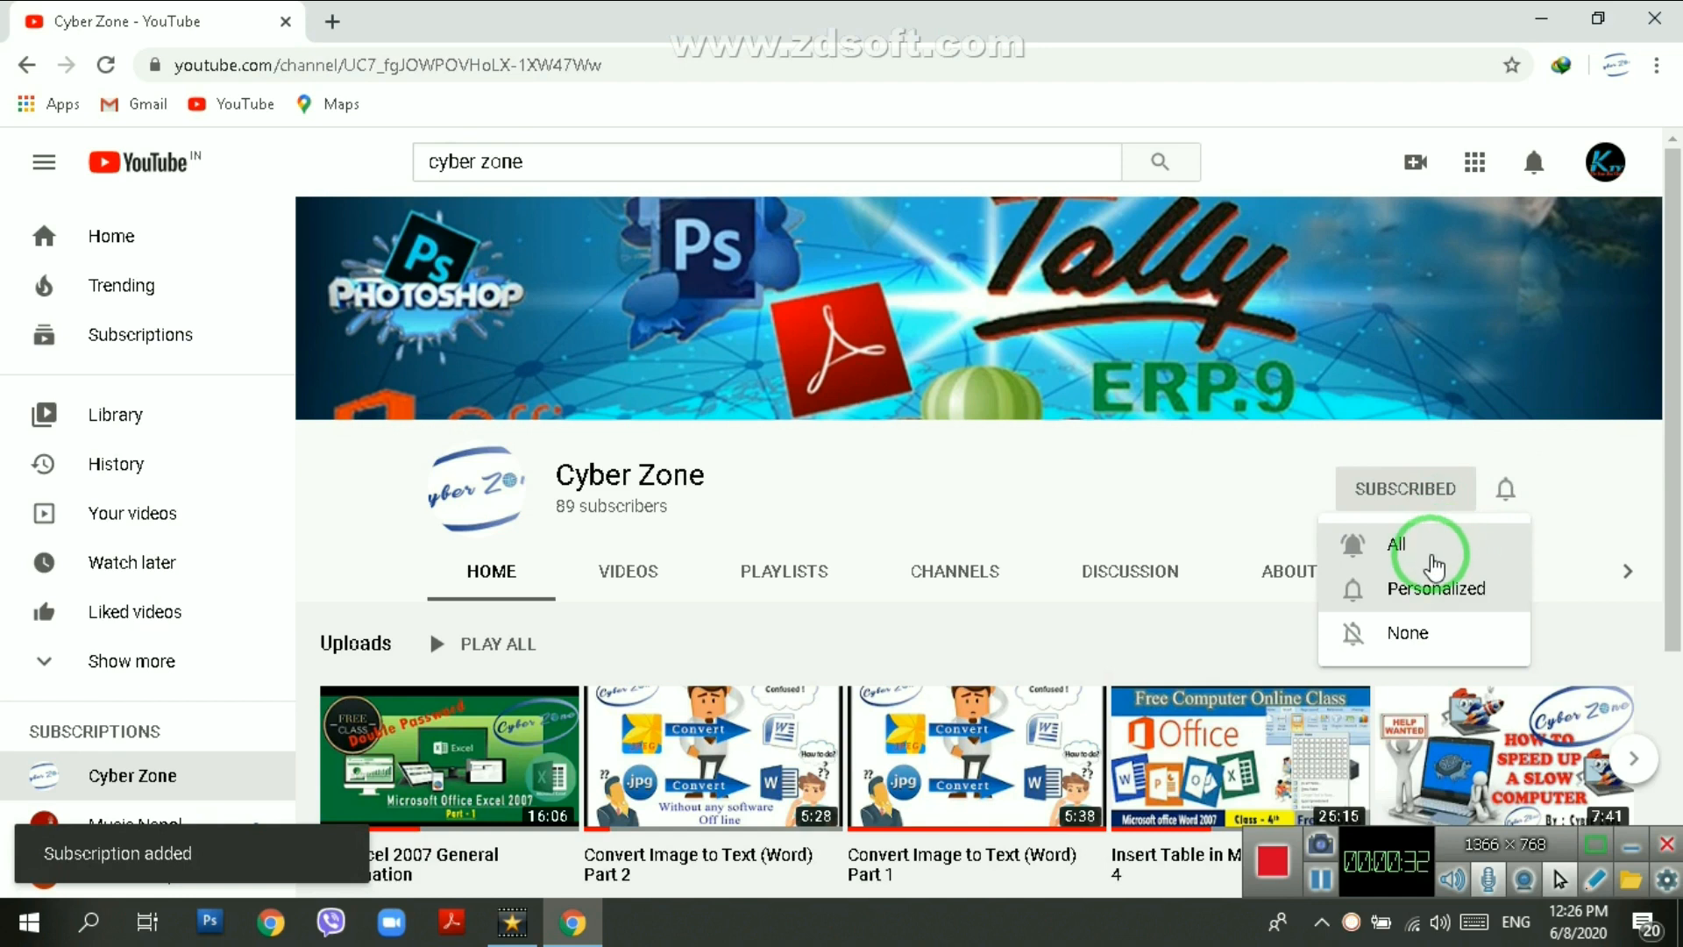
left_click(1434, 566)
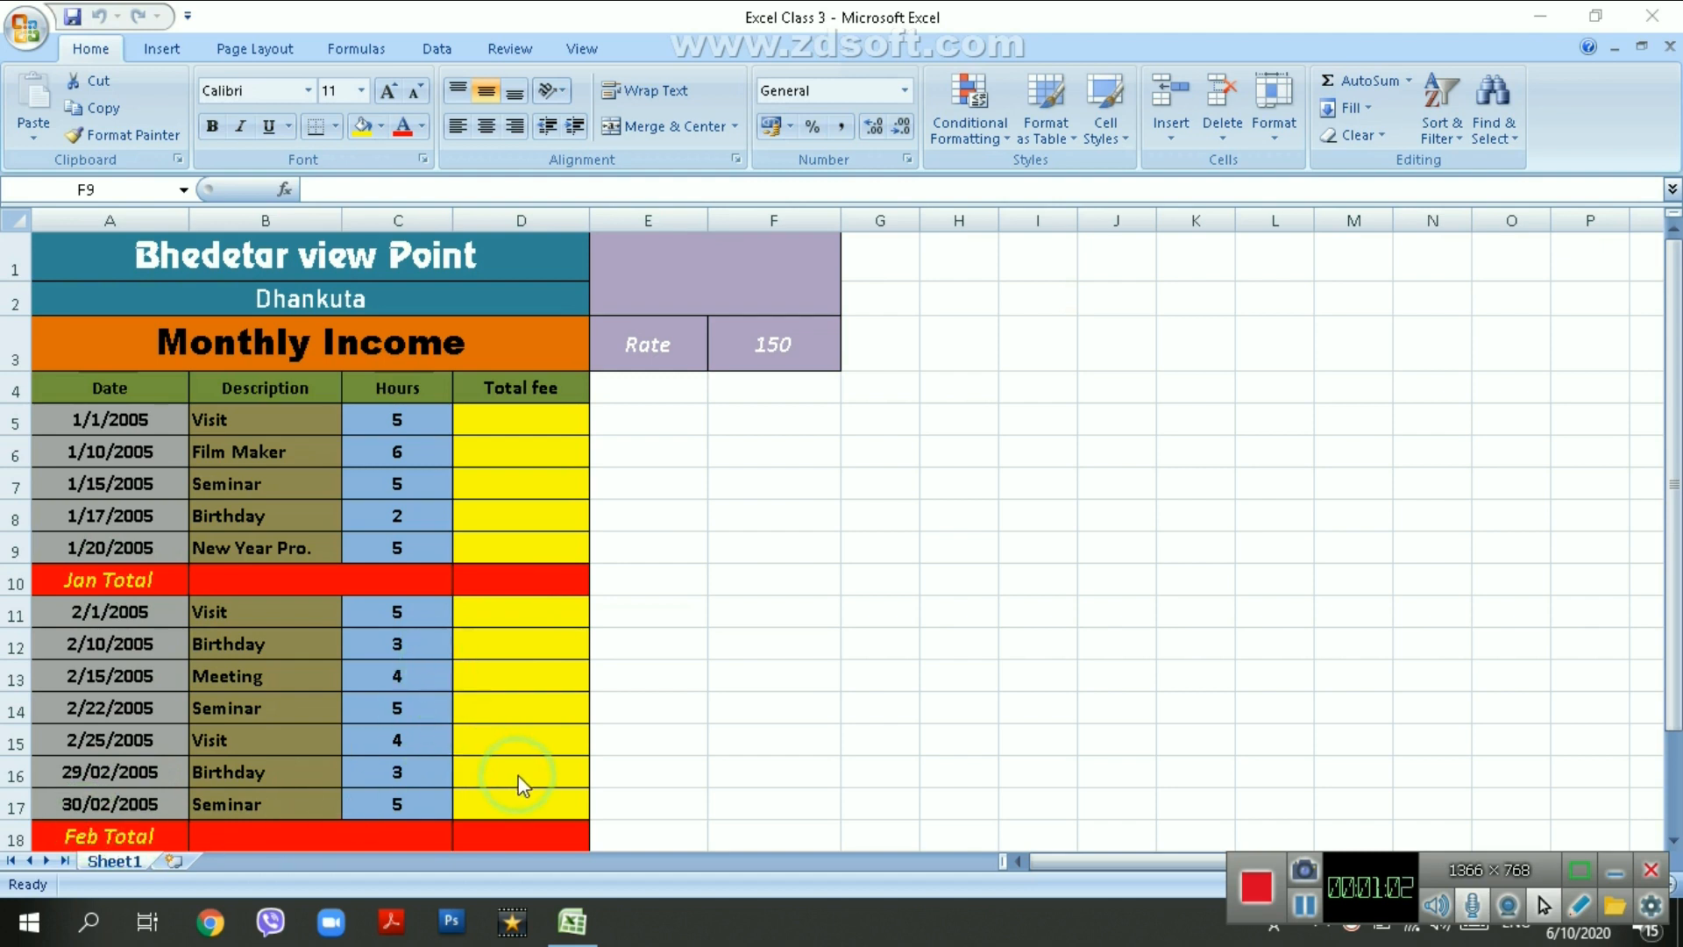
- In the Excel Monthly Income sheet, clear the January hours in C5:C9
scroll(520, 783, "down", 1)
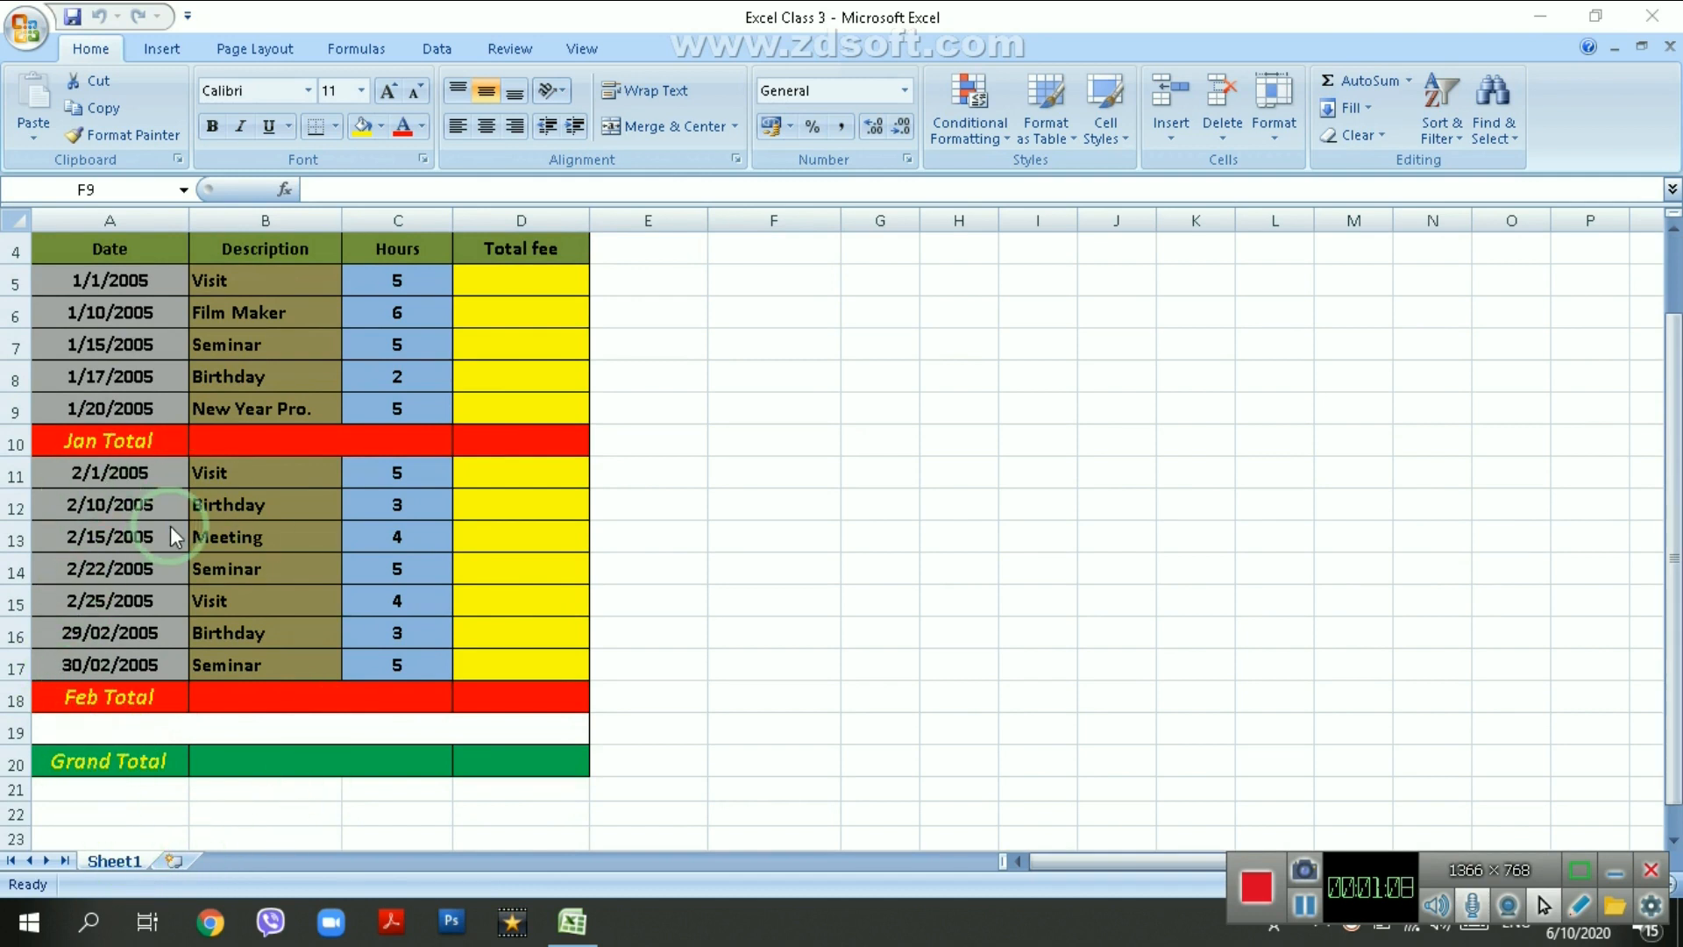
scroll(413, 752, "up", 1)
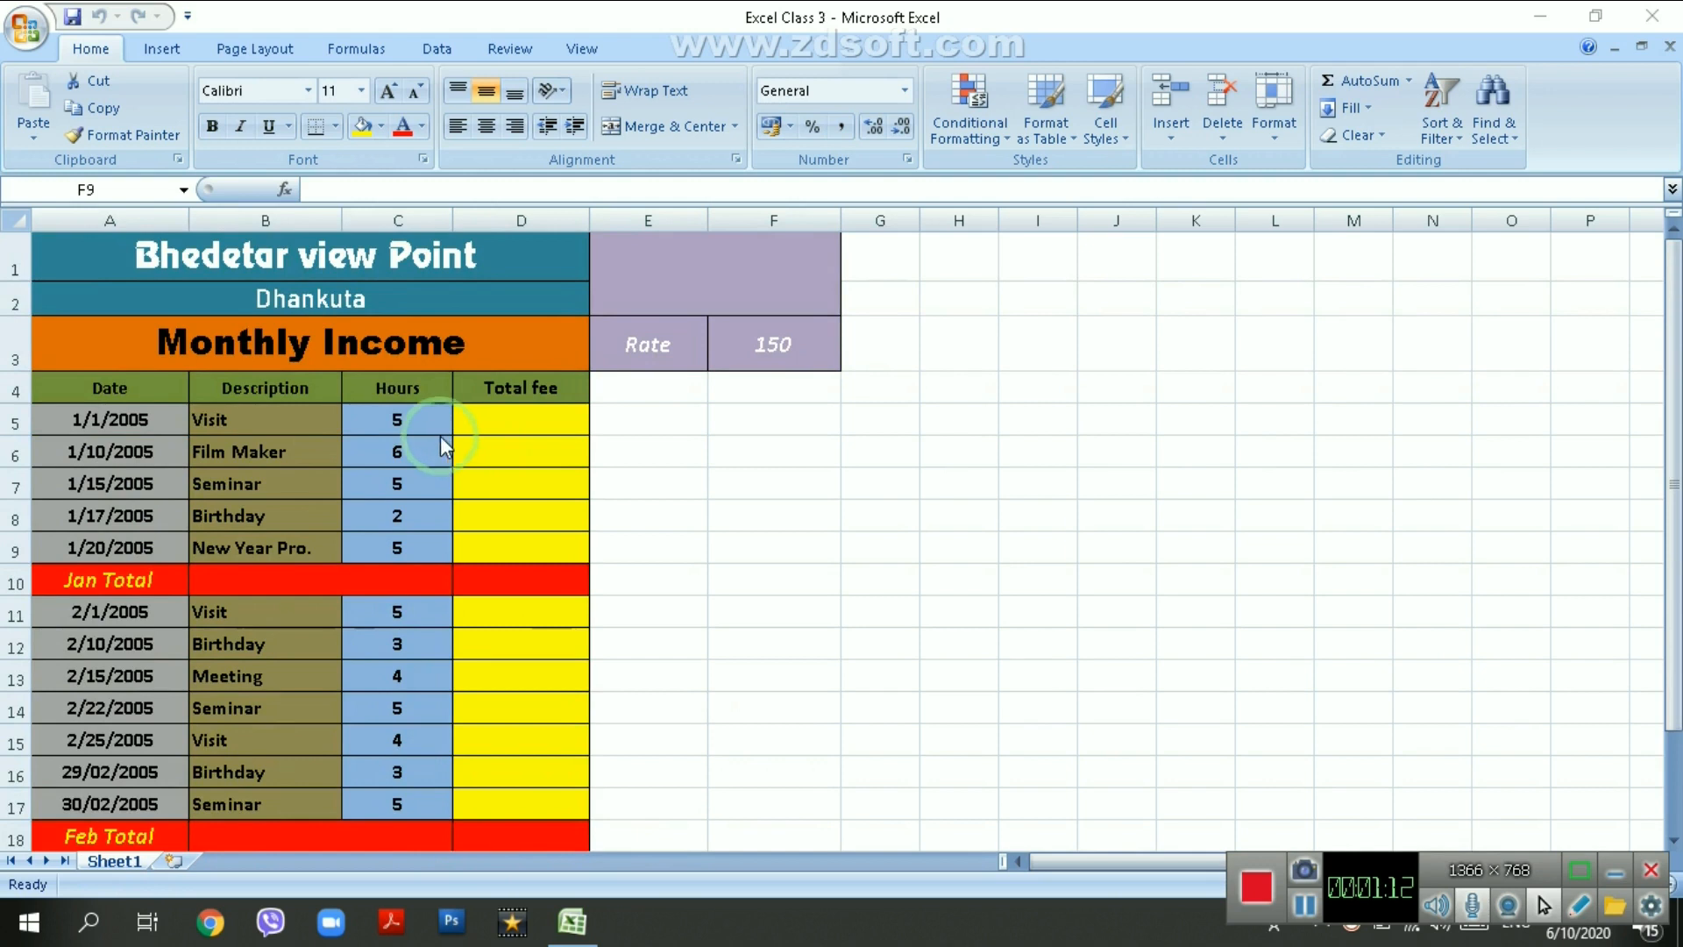
left_click_drag(413, 420, 406, 554)
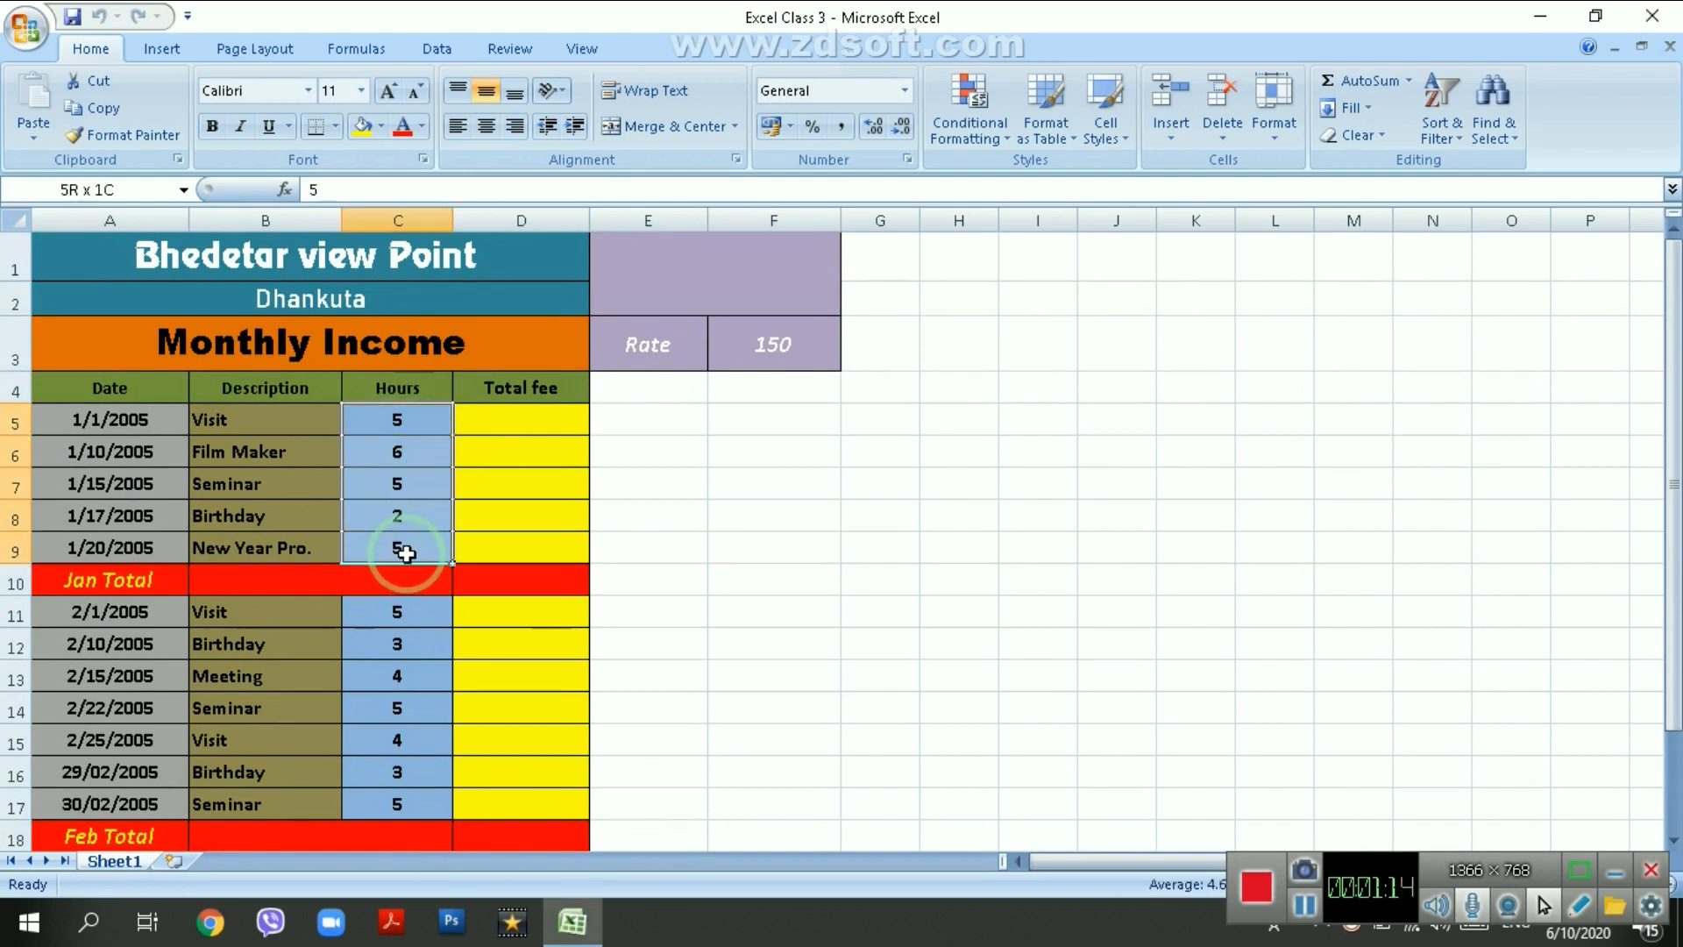
key("Delete")
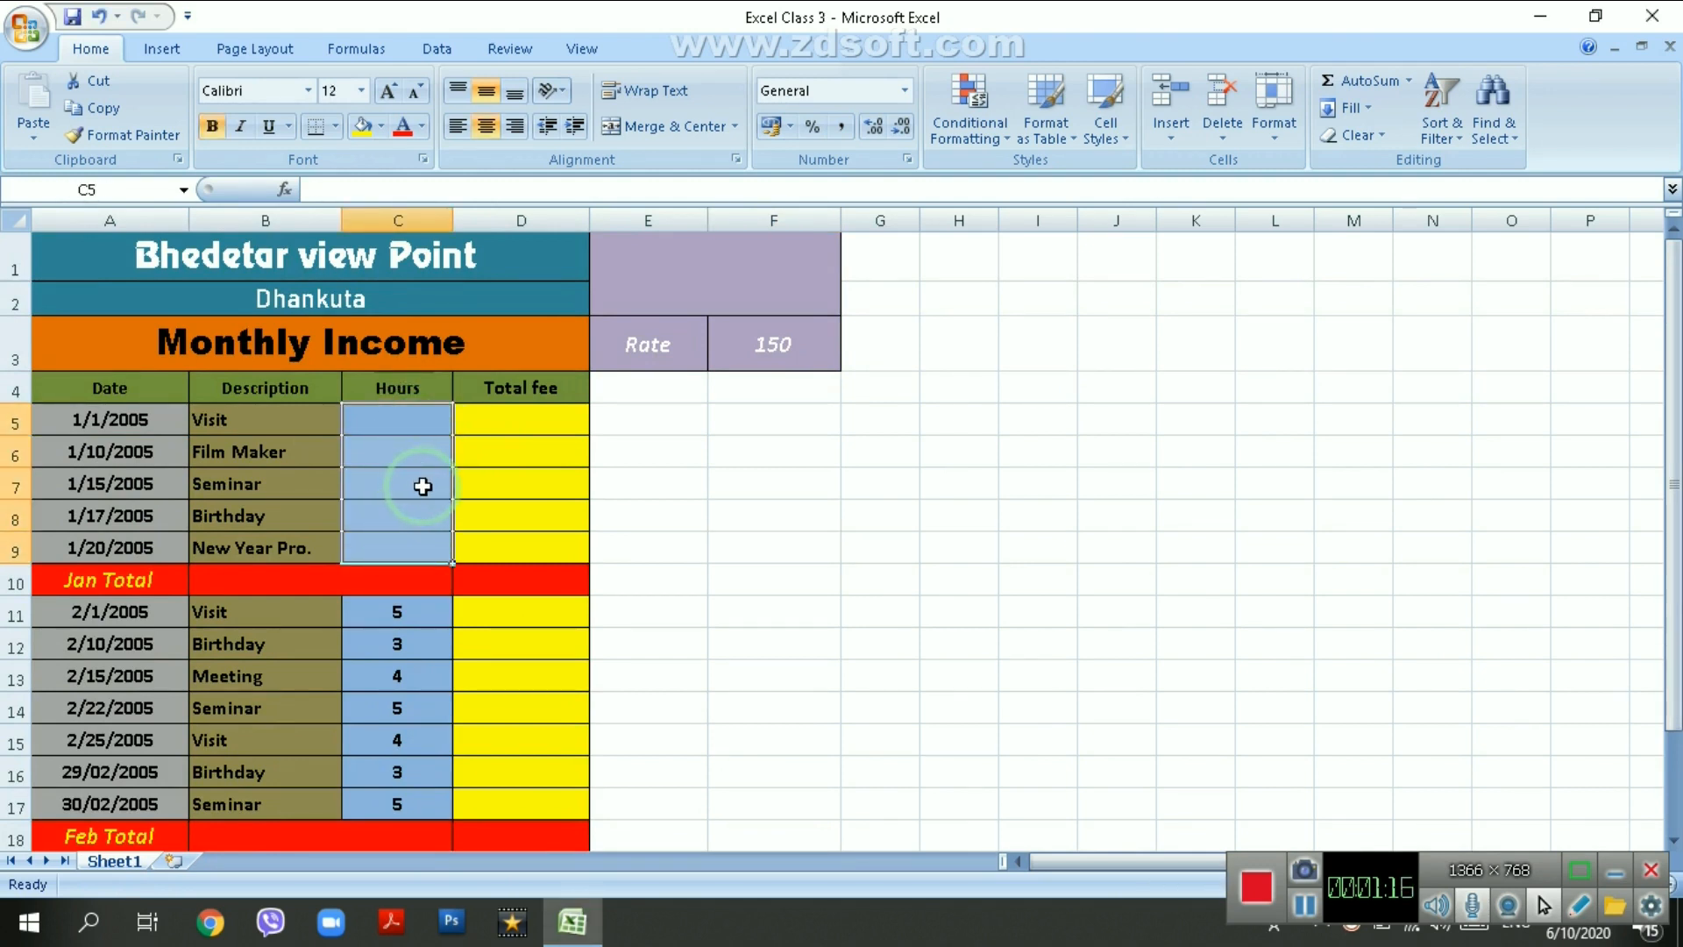
- Enter 5 as the hours for the 1/1/2005 Visit in cell C5
left_click(410, 425)
type("5")
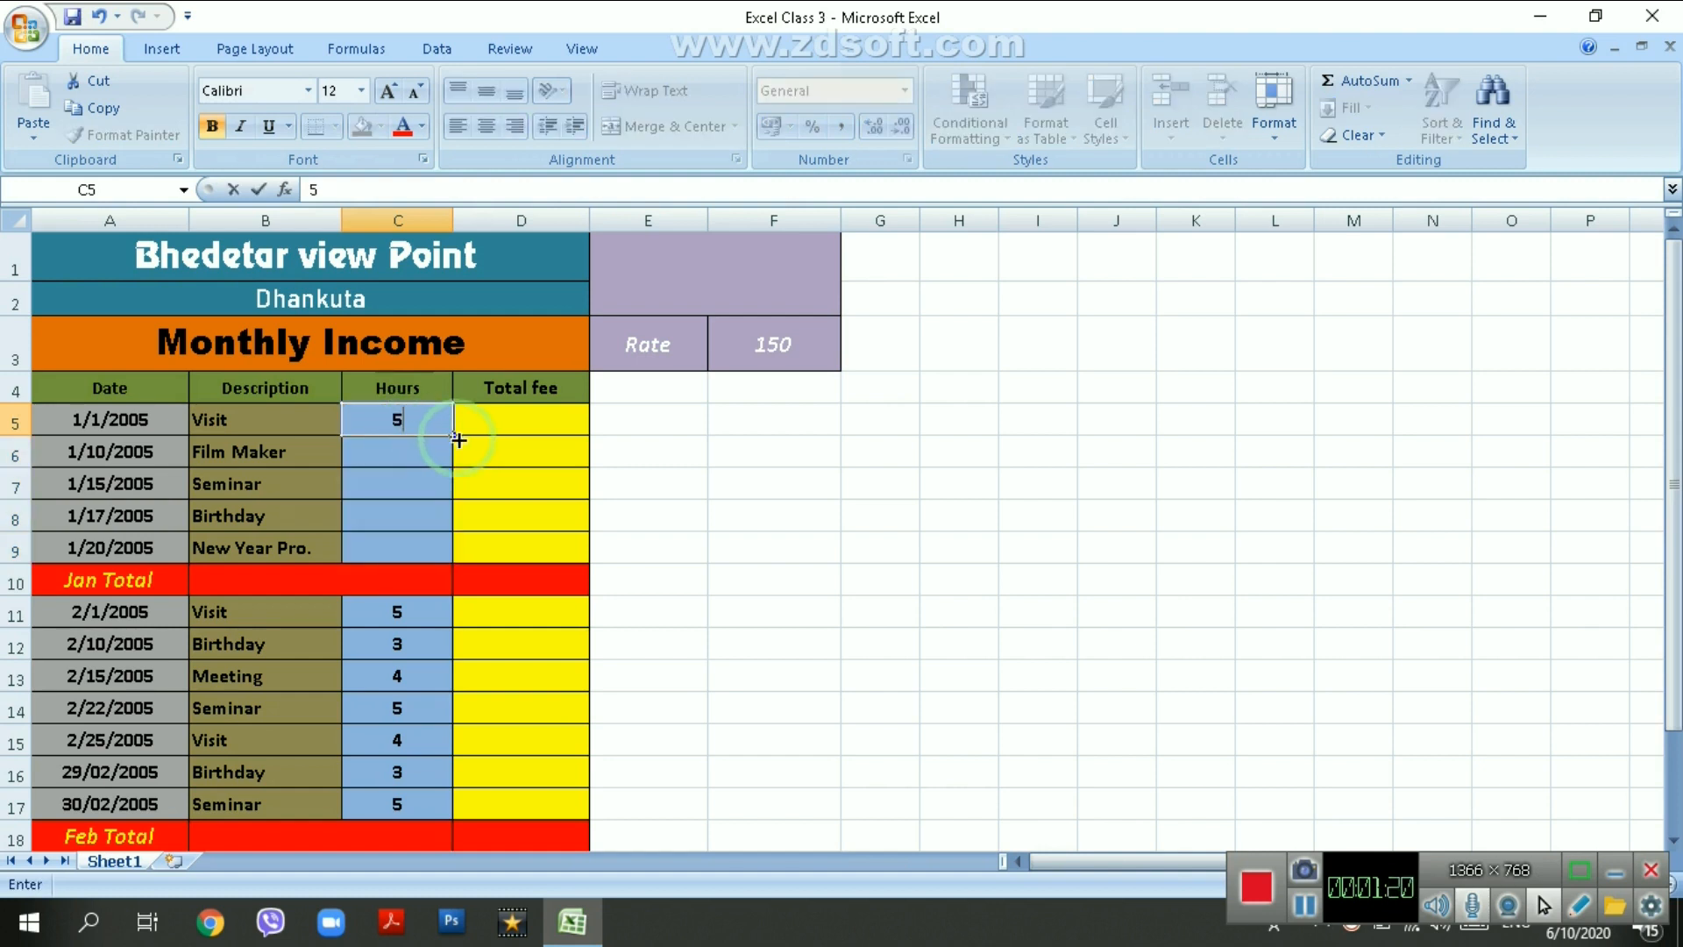
left_click(480, 421)
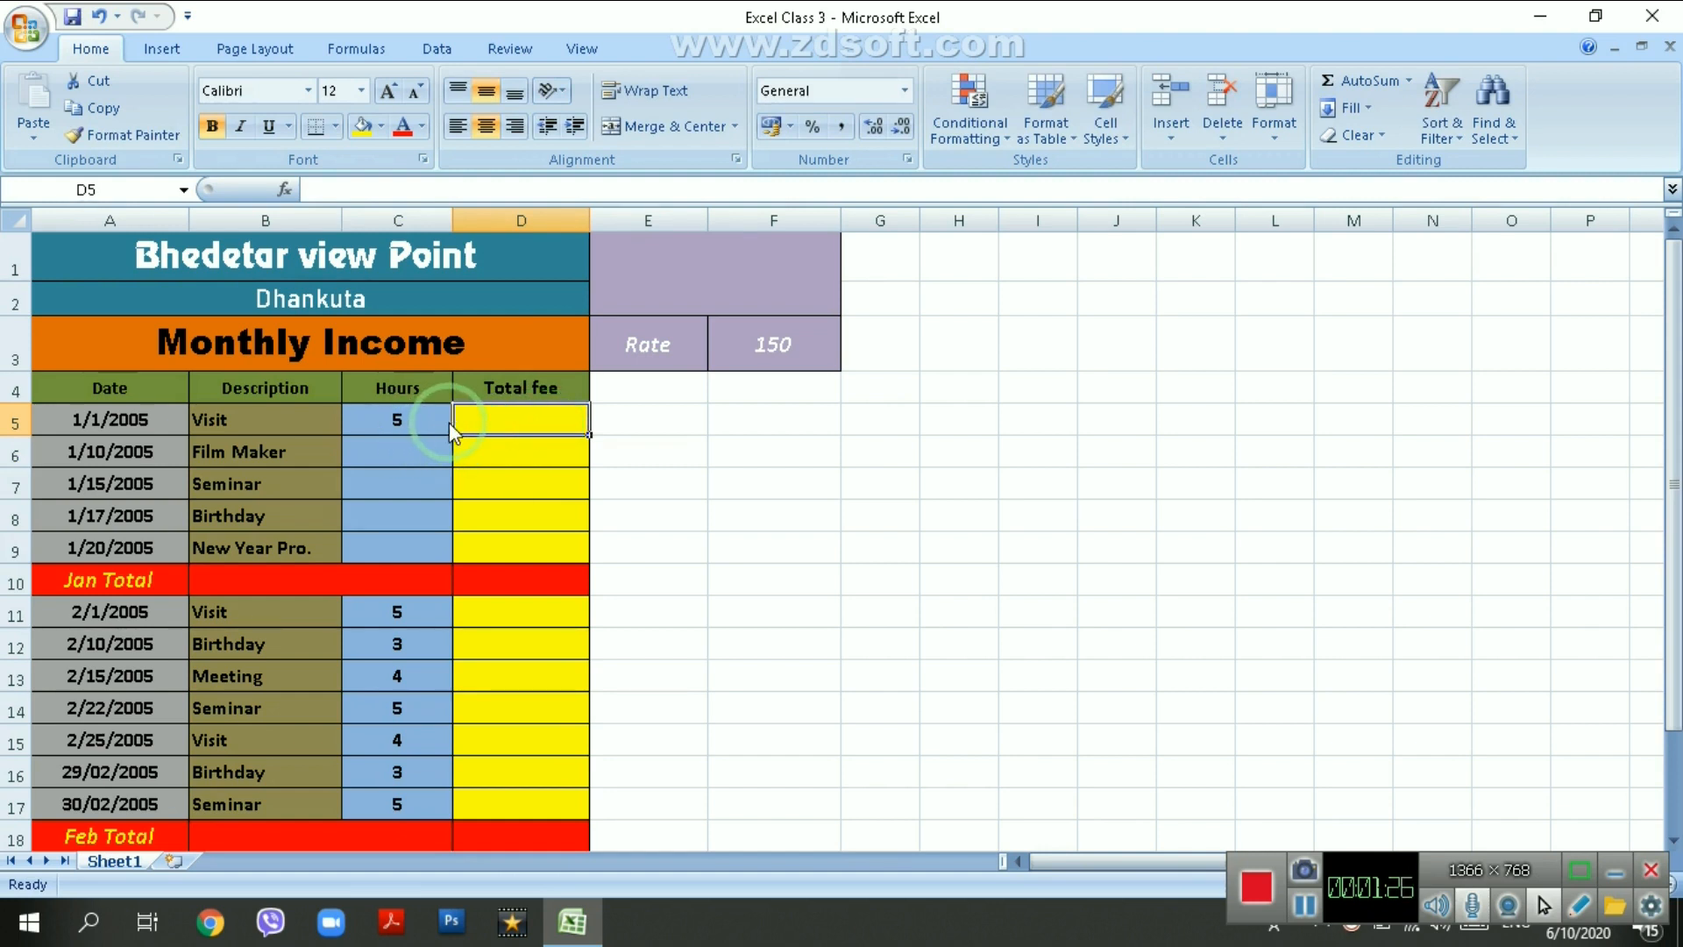
left_click(499, 577)
scroll(500, 577, "down", 2)
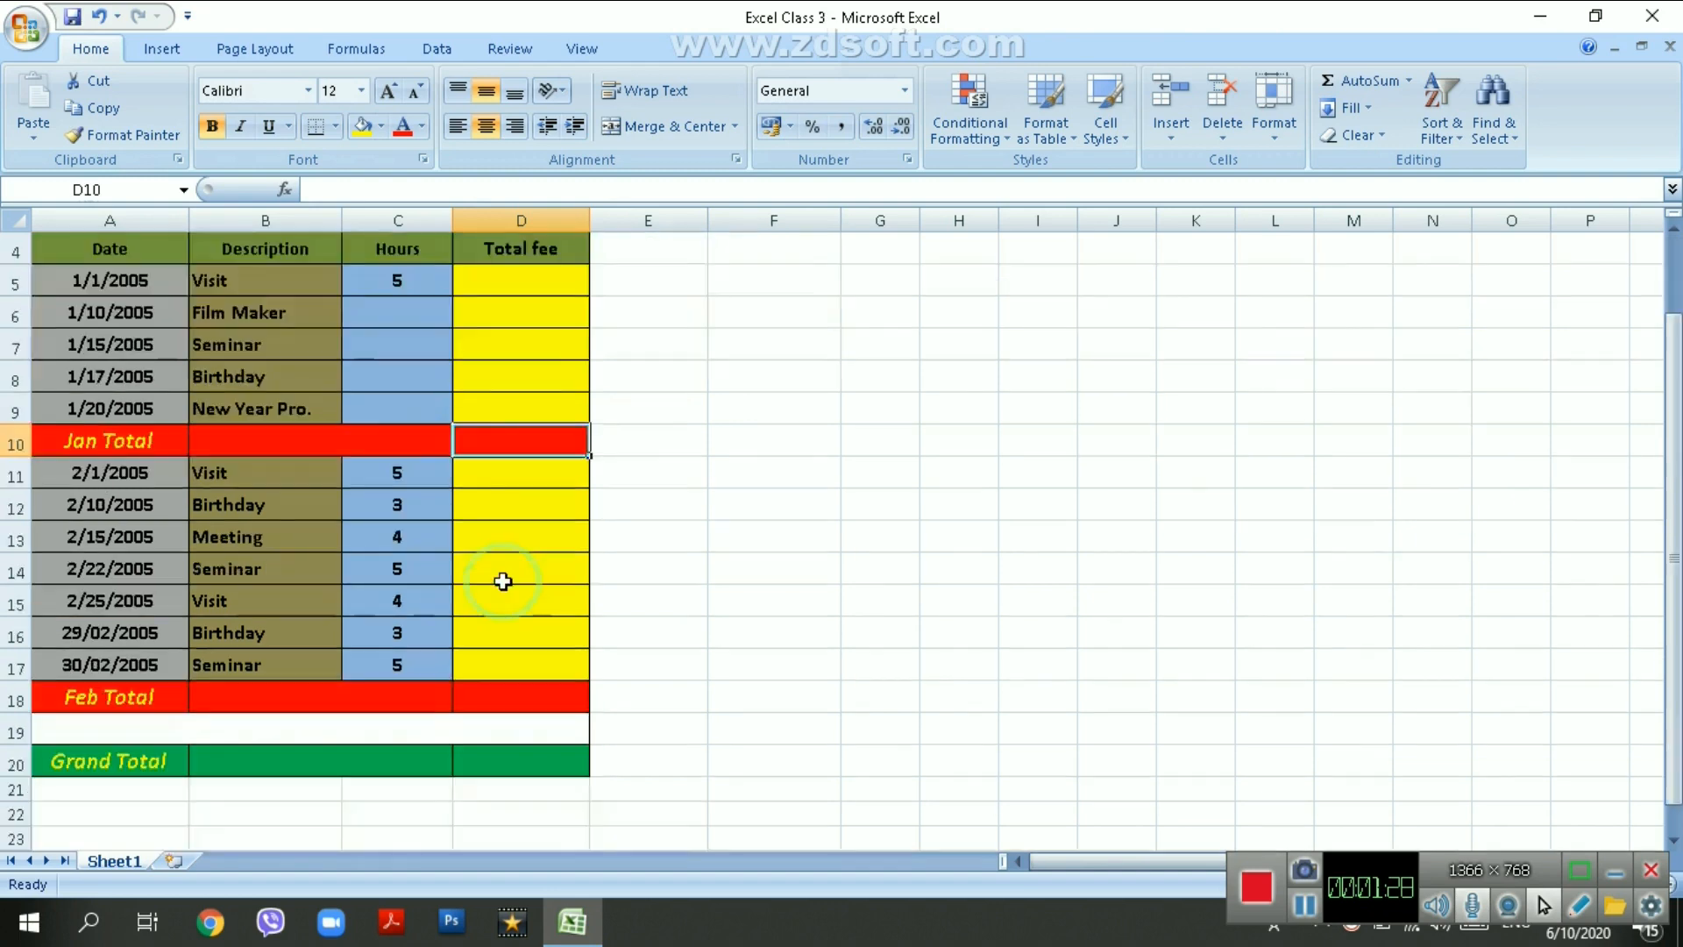
left_click(532, 657)
scroll(534, 657, "up", 2)
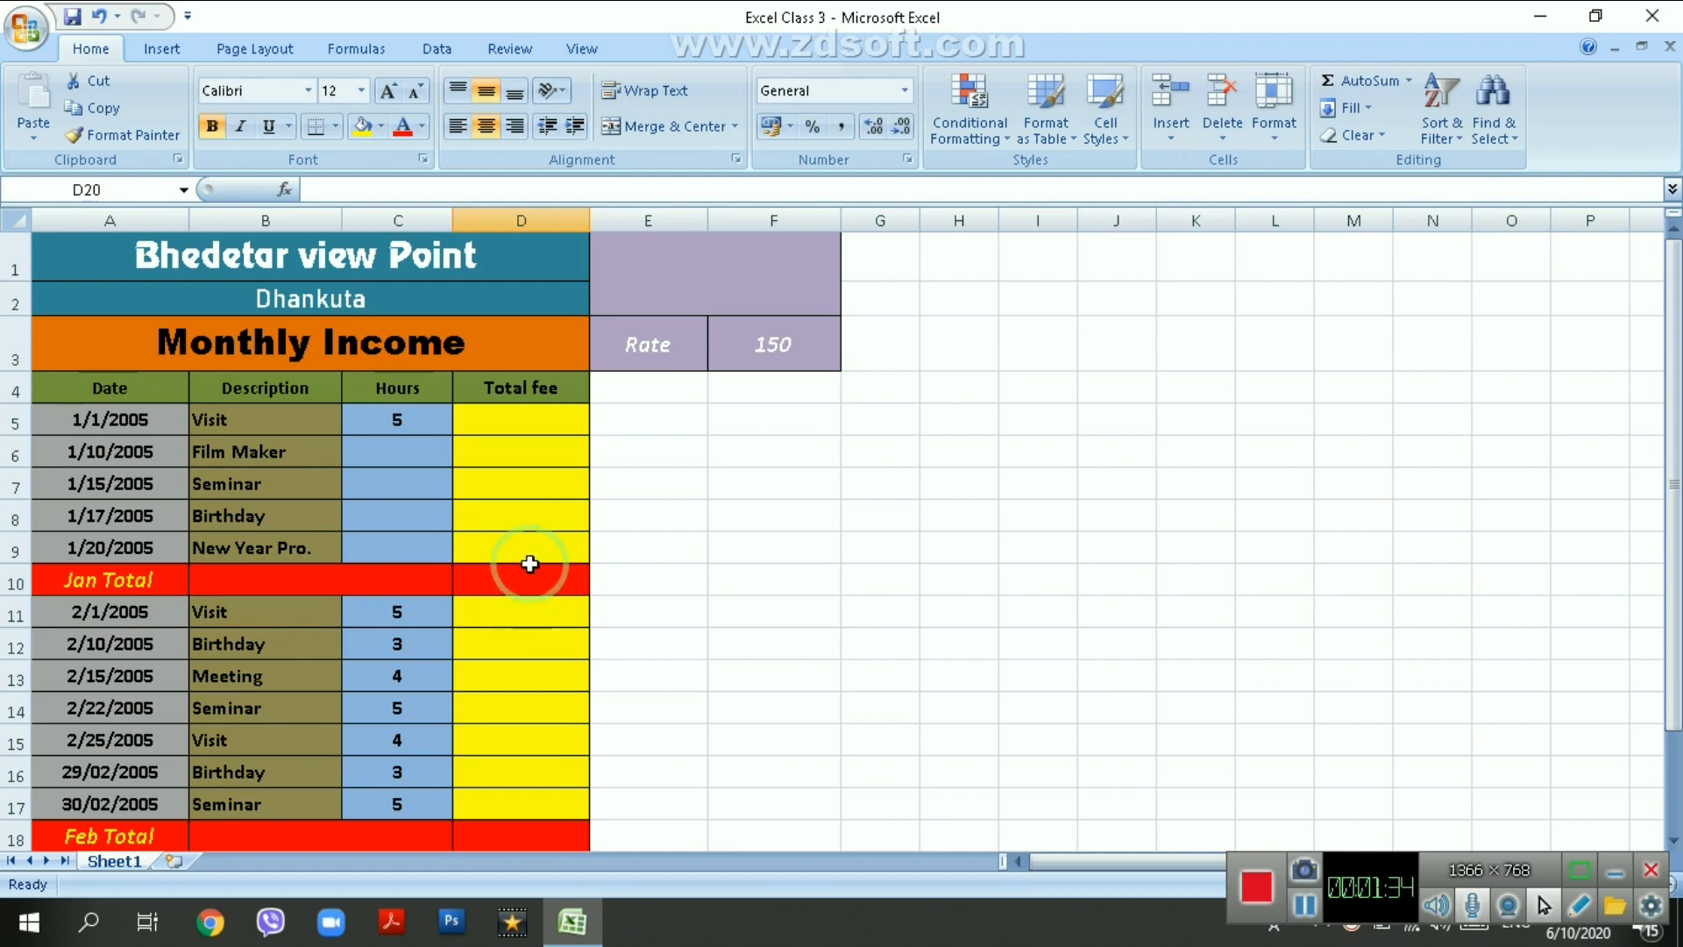
- Clear the February hours in C11:C17
scroll(549, 638, "down", 1)
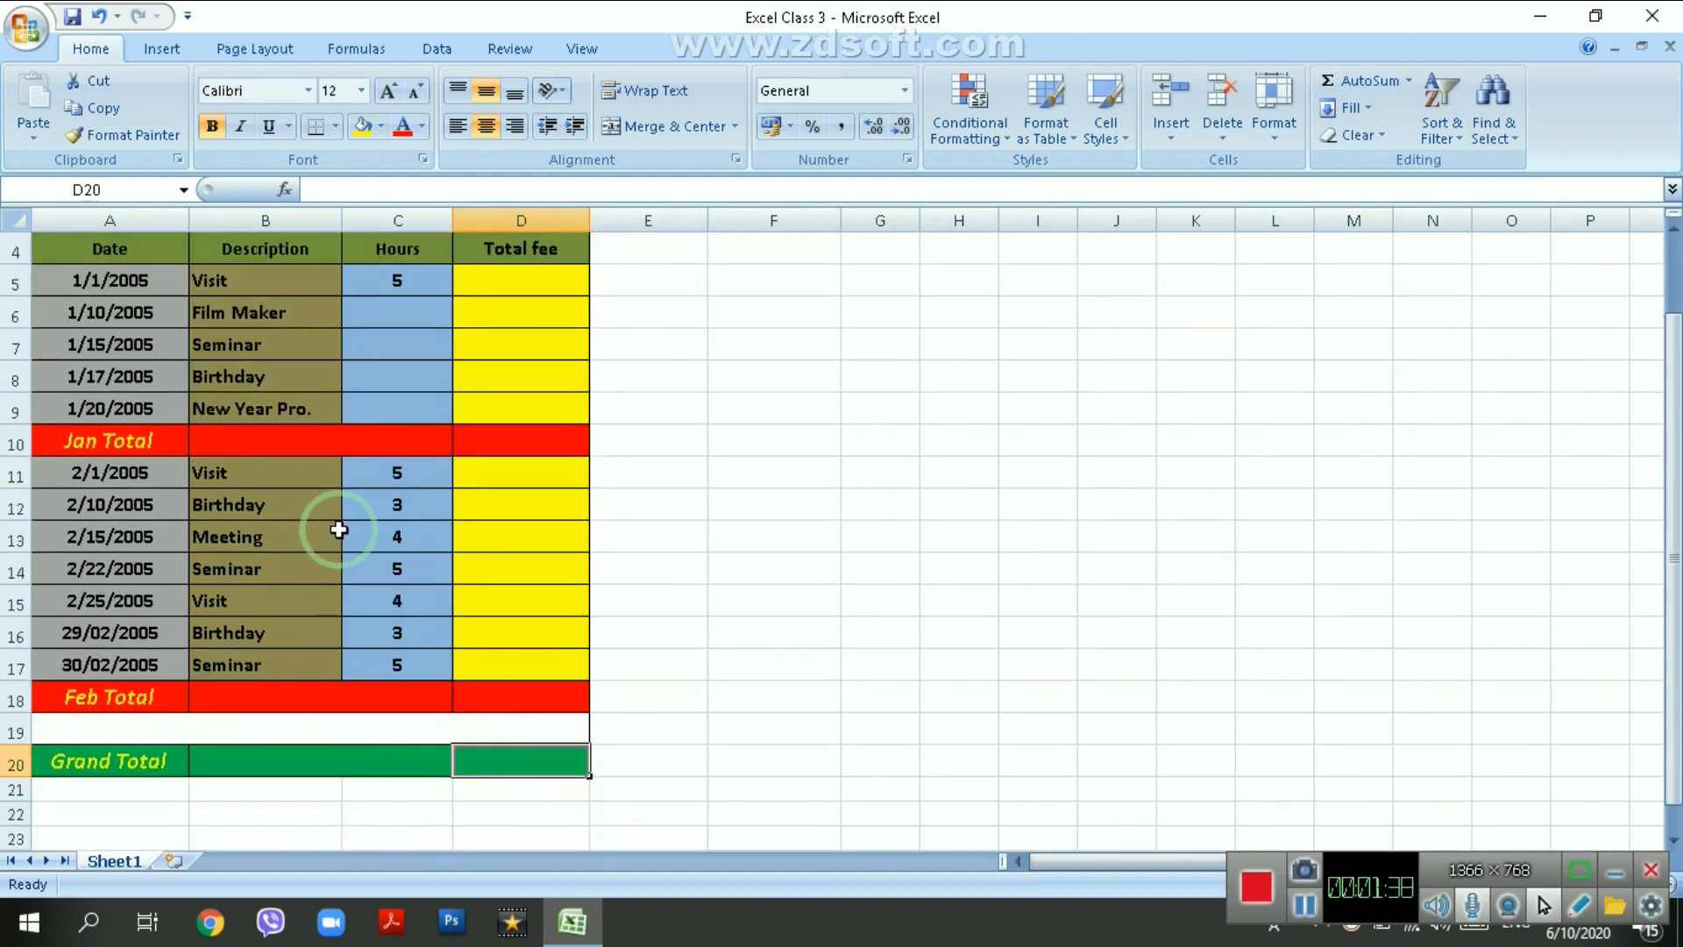
left_click_drag(401, 480, 422, 659)
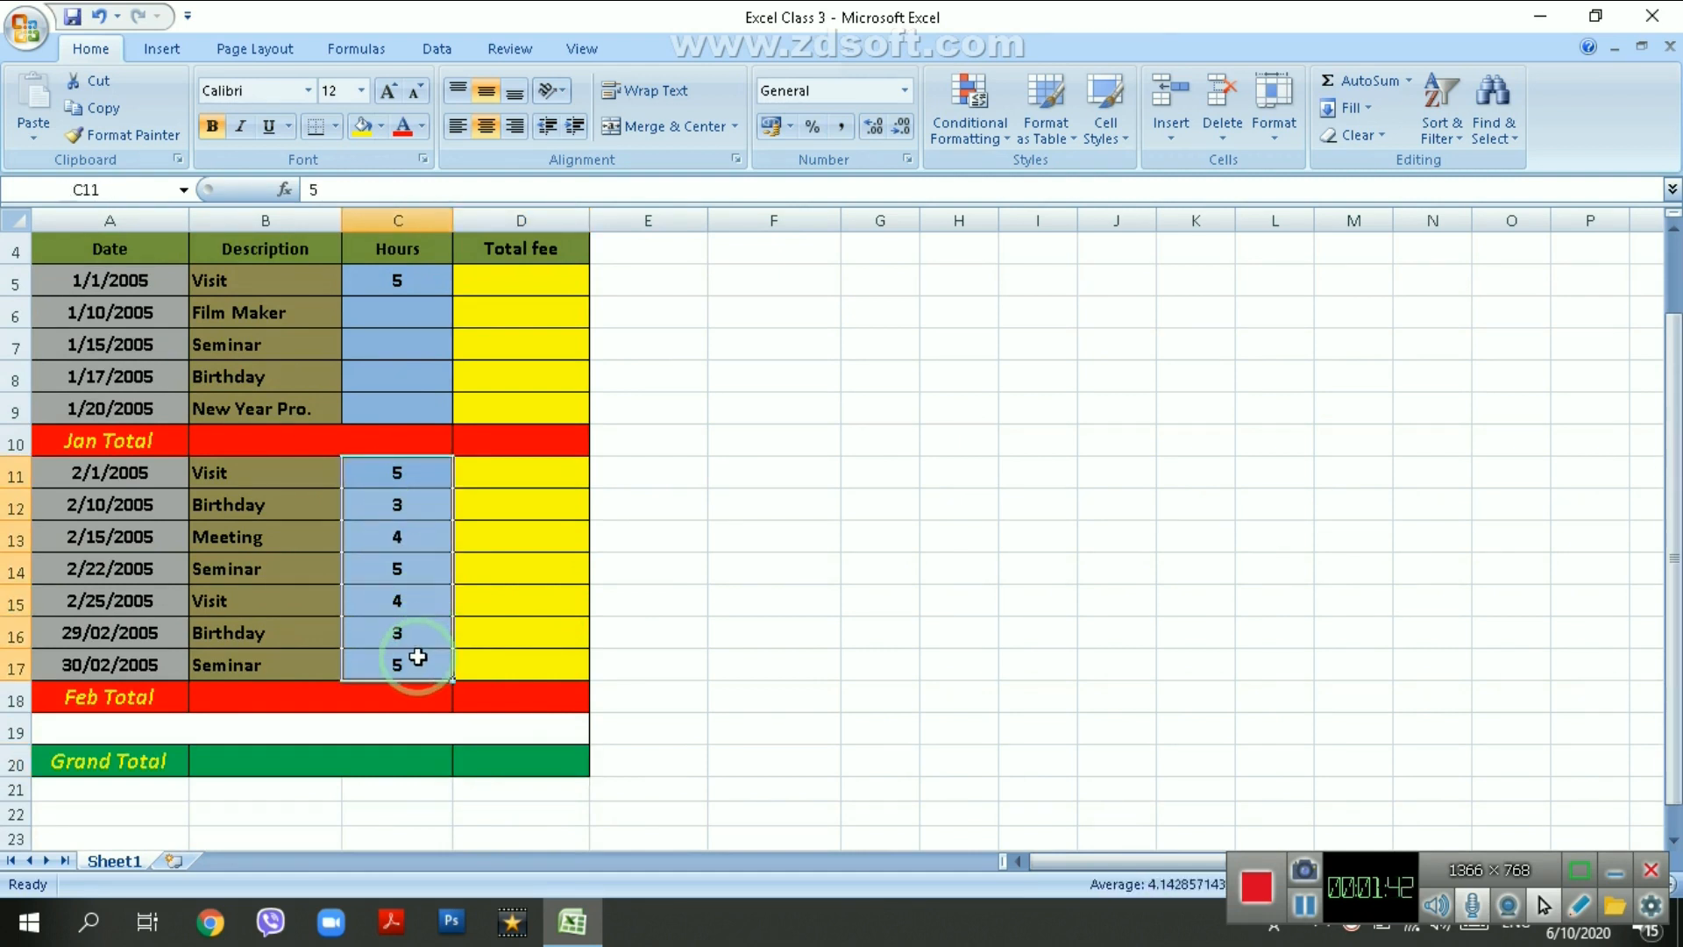
key("Delete")
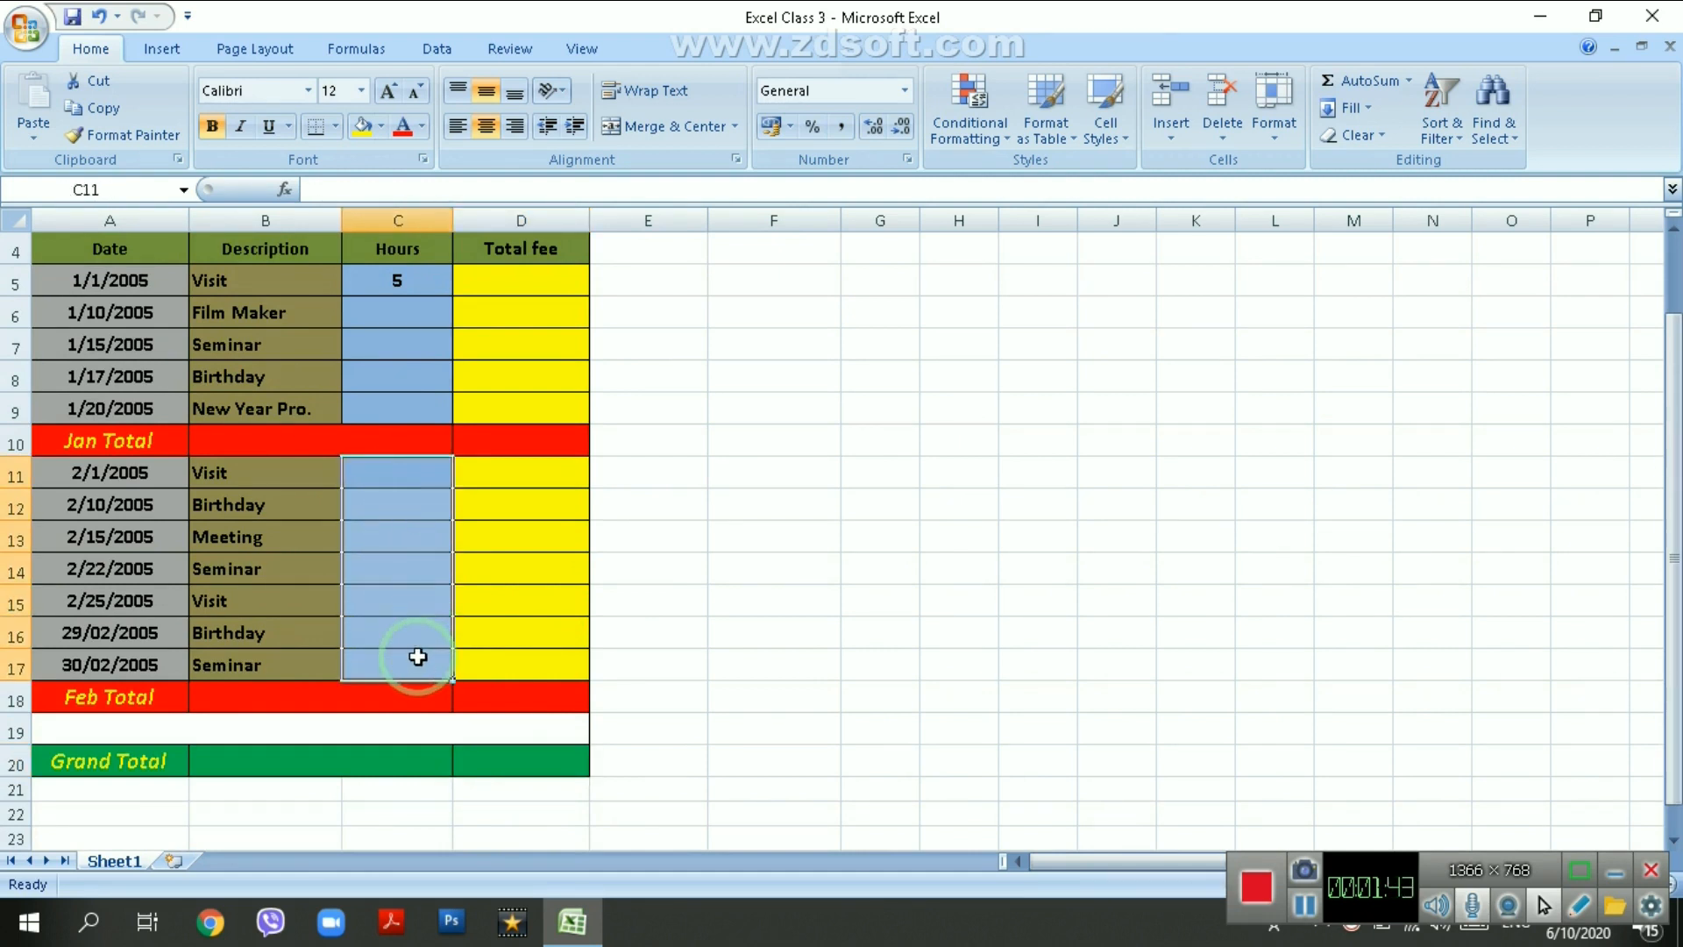
left_click(409, 472)
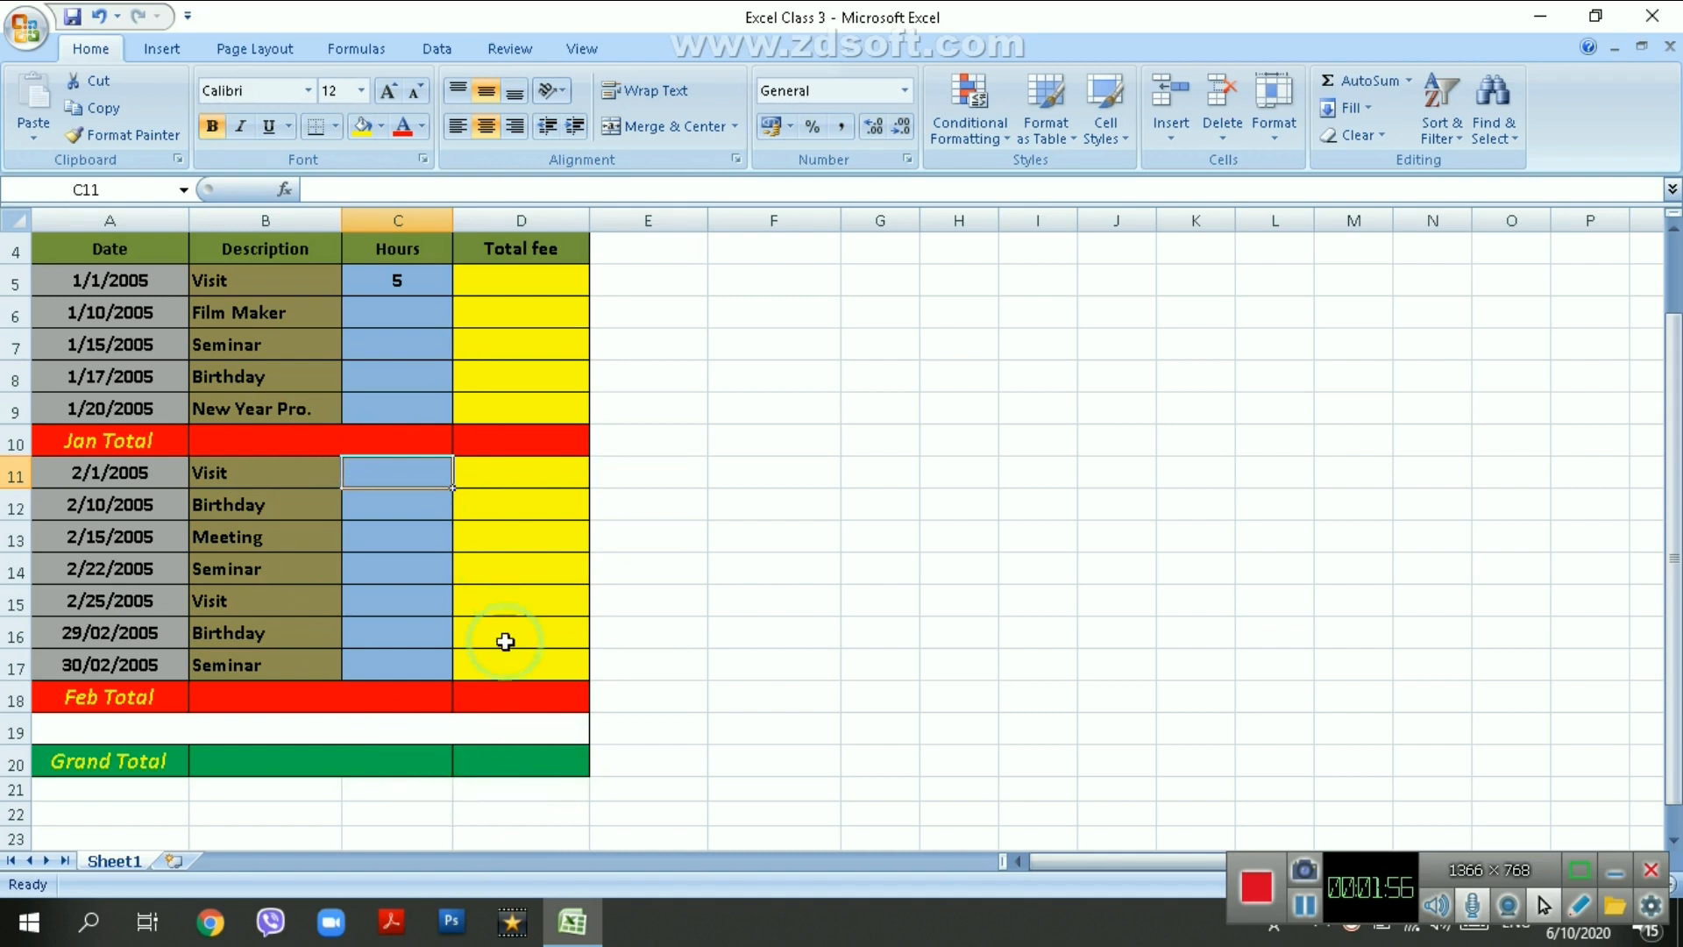
- Remove the hours entry for the 1/1/2005 Visit from cell C5
scroll(467, 561, "up", 1)
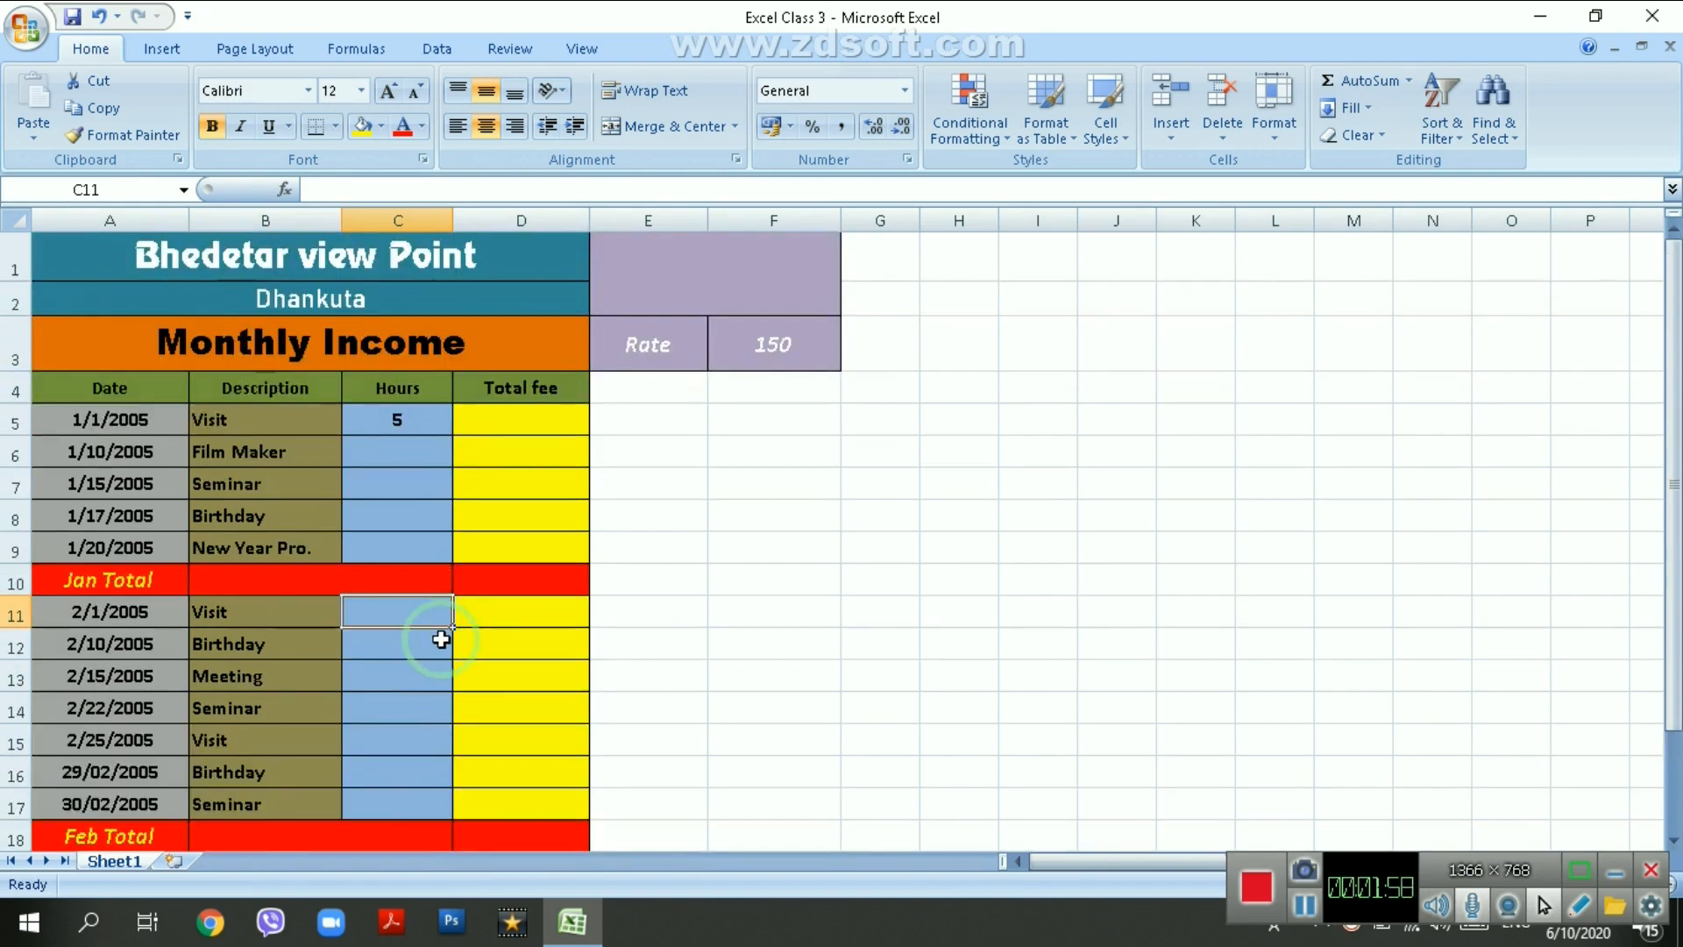
left_click(444, 421)
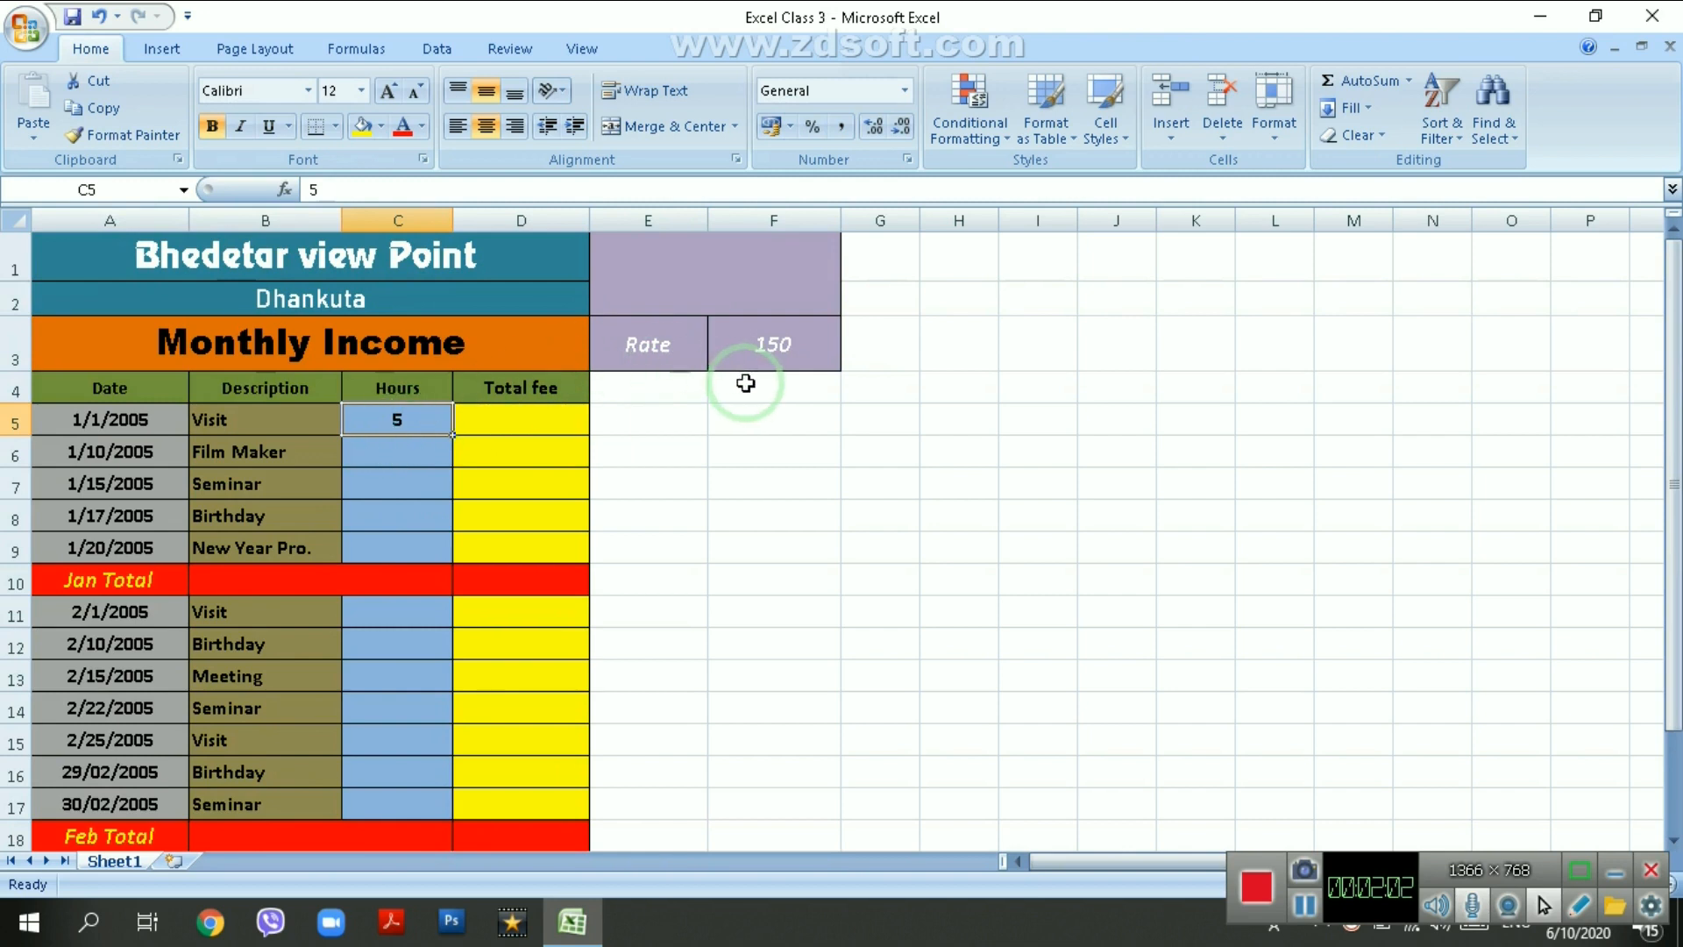
left_click_drag(511, 419, 532, 570)
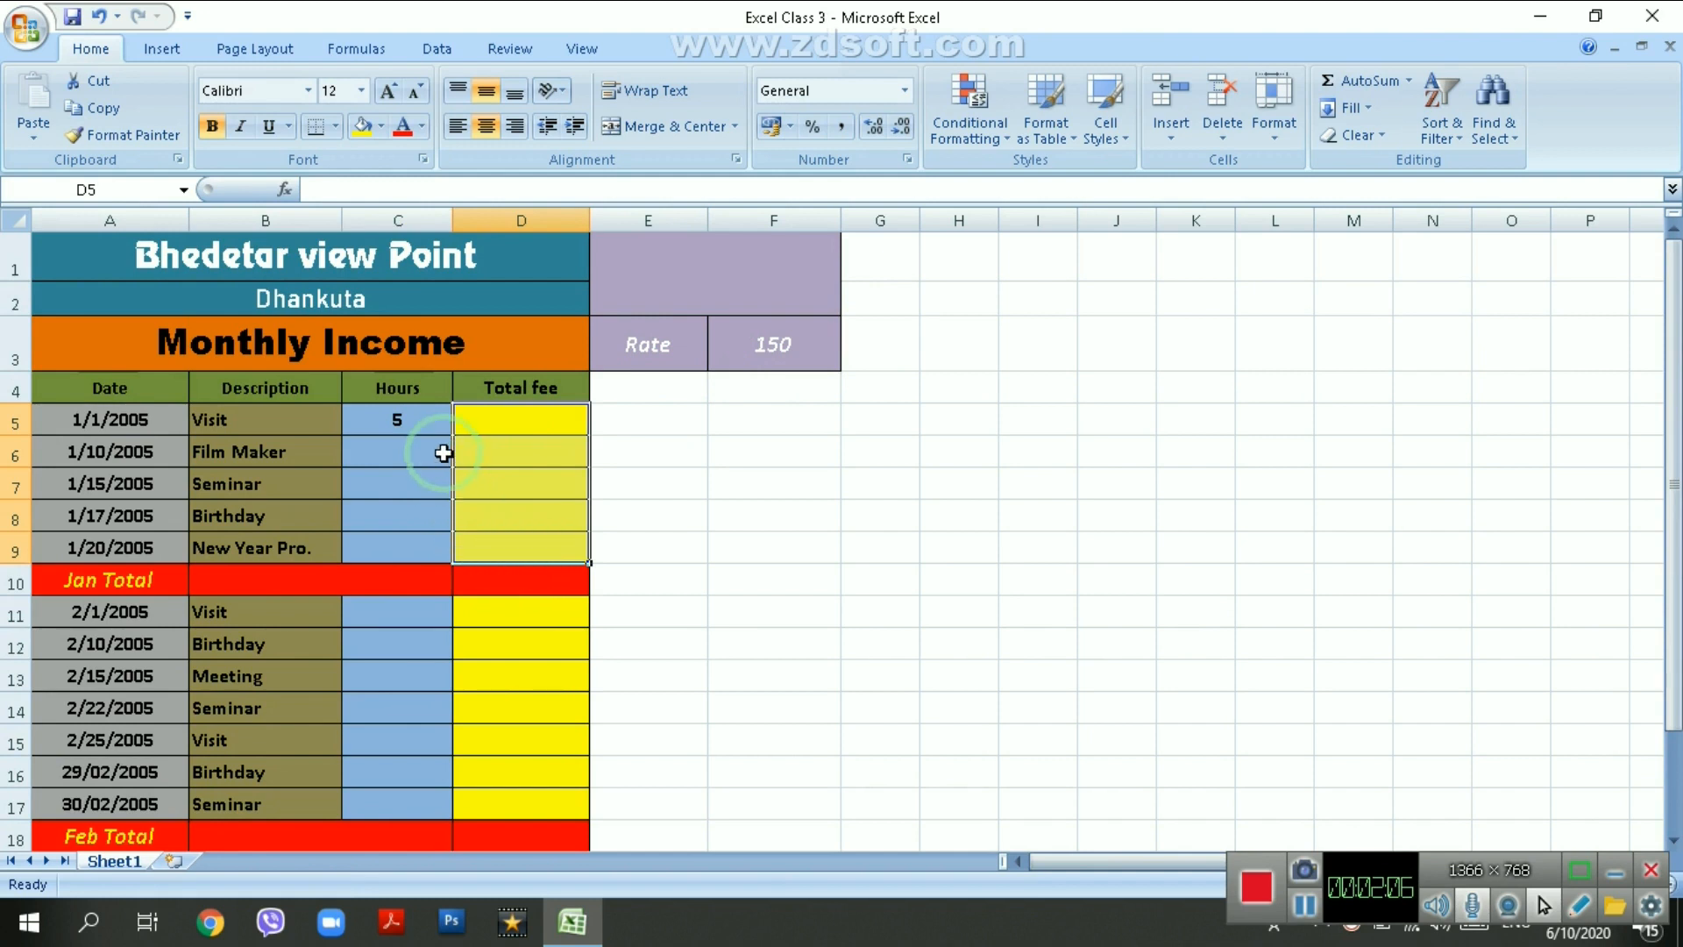
left_click(424, 421)
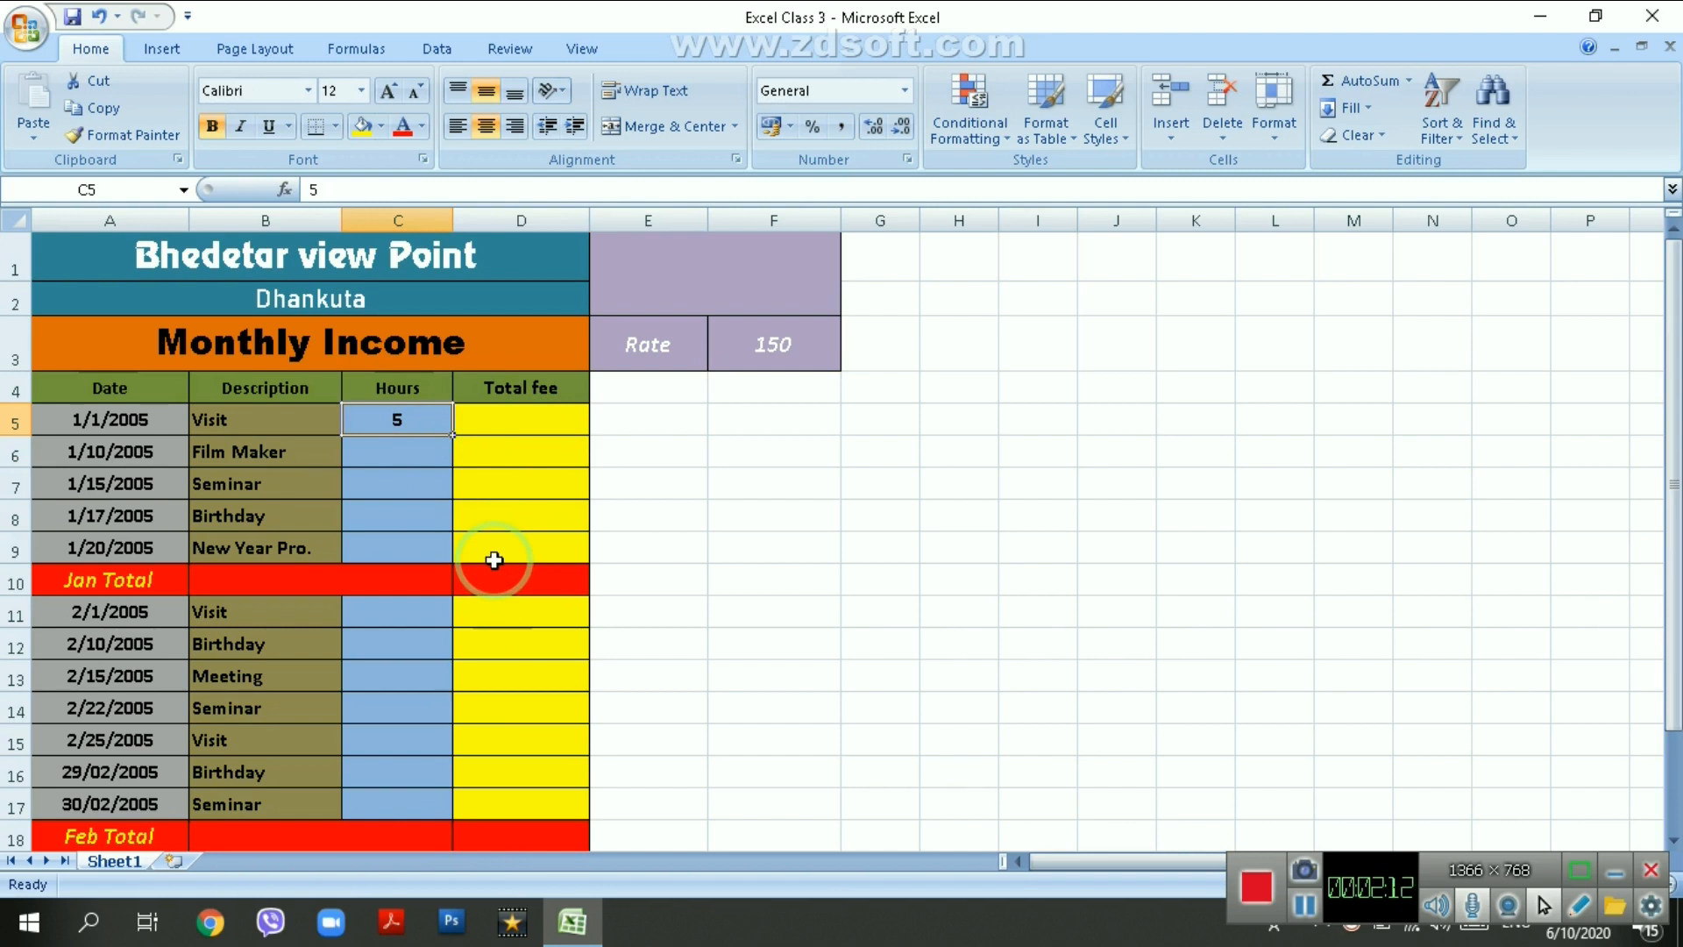
key("Delete")
- Examine the Total fee cells for January and February together with the Jan Total, Feb Total and Grand Total cells
left_click(505, 573)
scroll(491, 745, "down", 1)
left_click(535, 675)
left_click(535, 697)
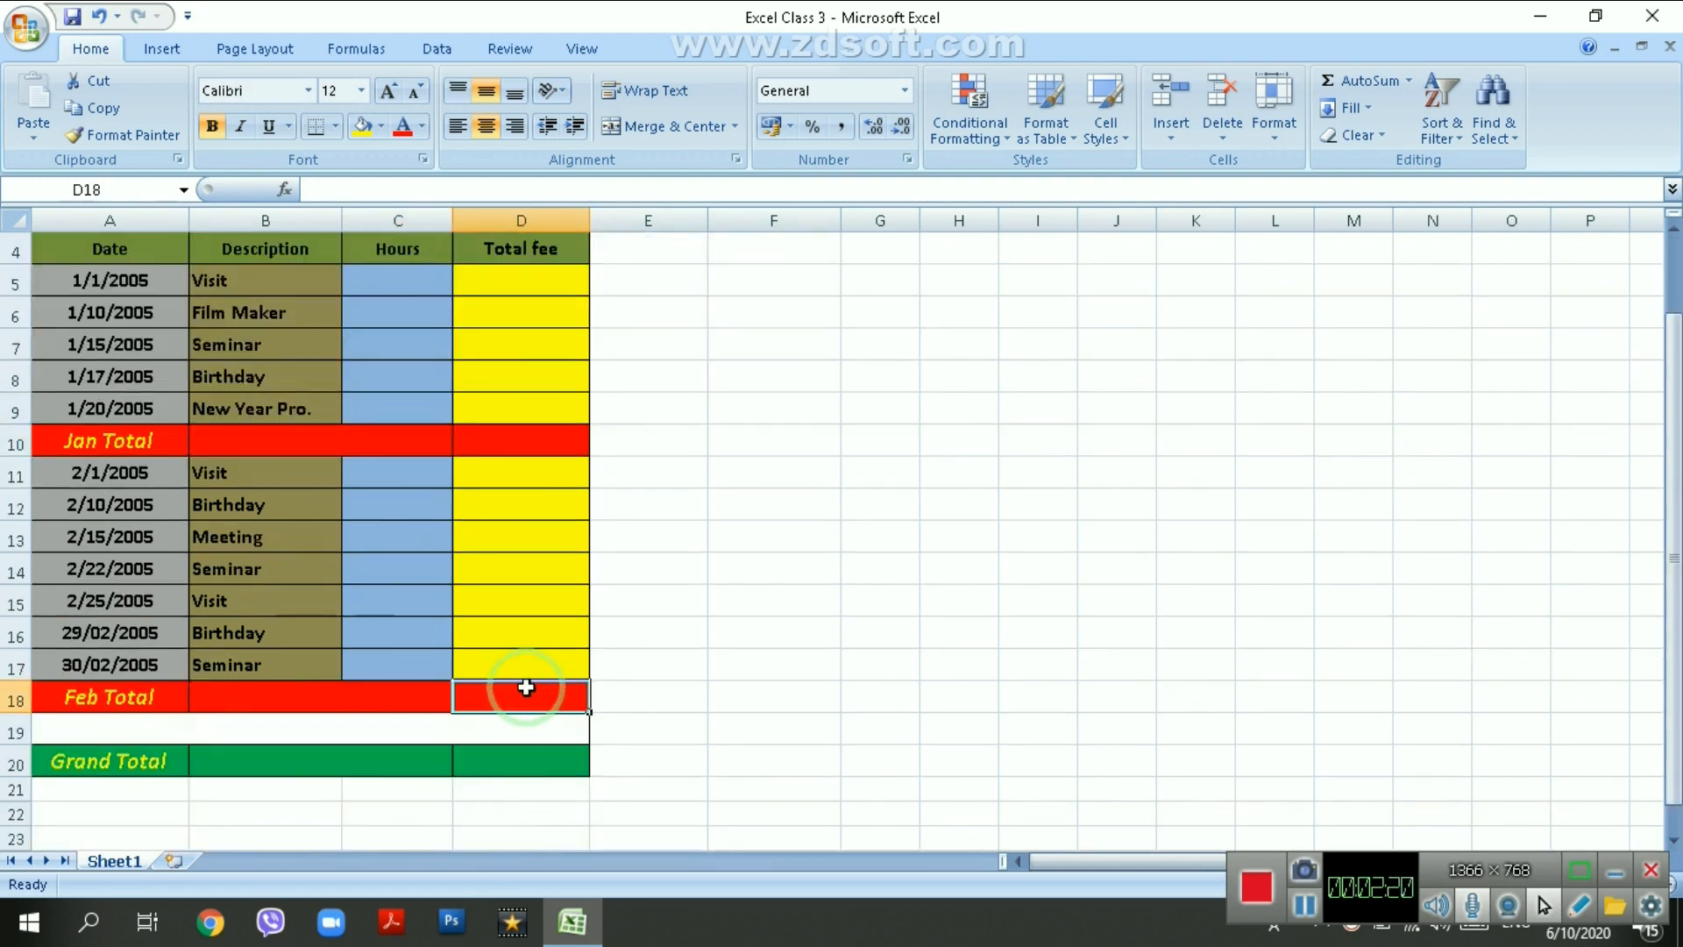
left_click(533, 748)
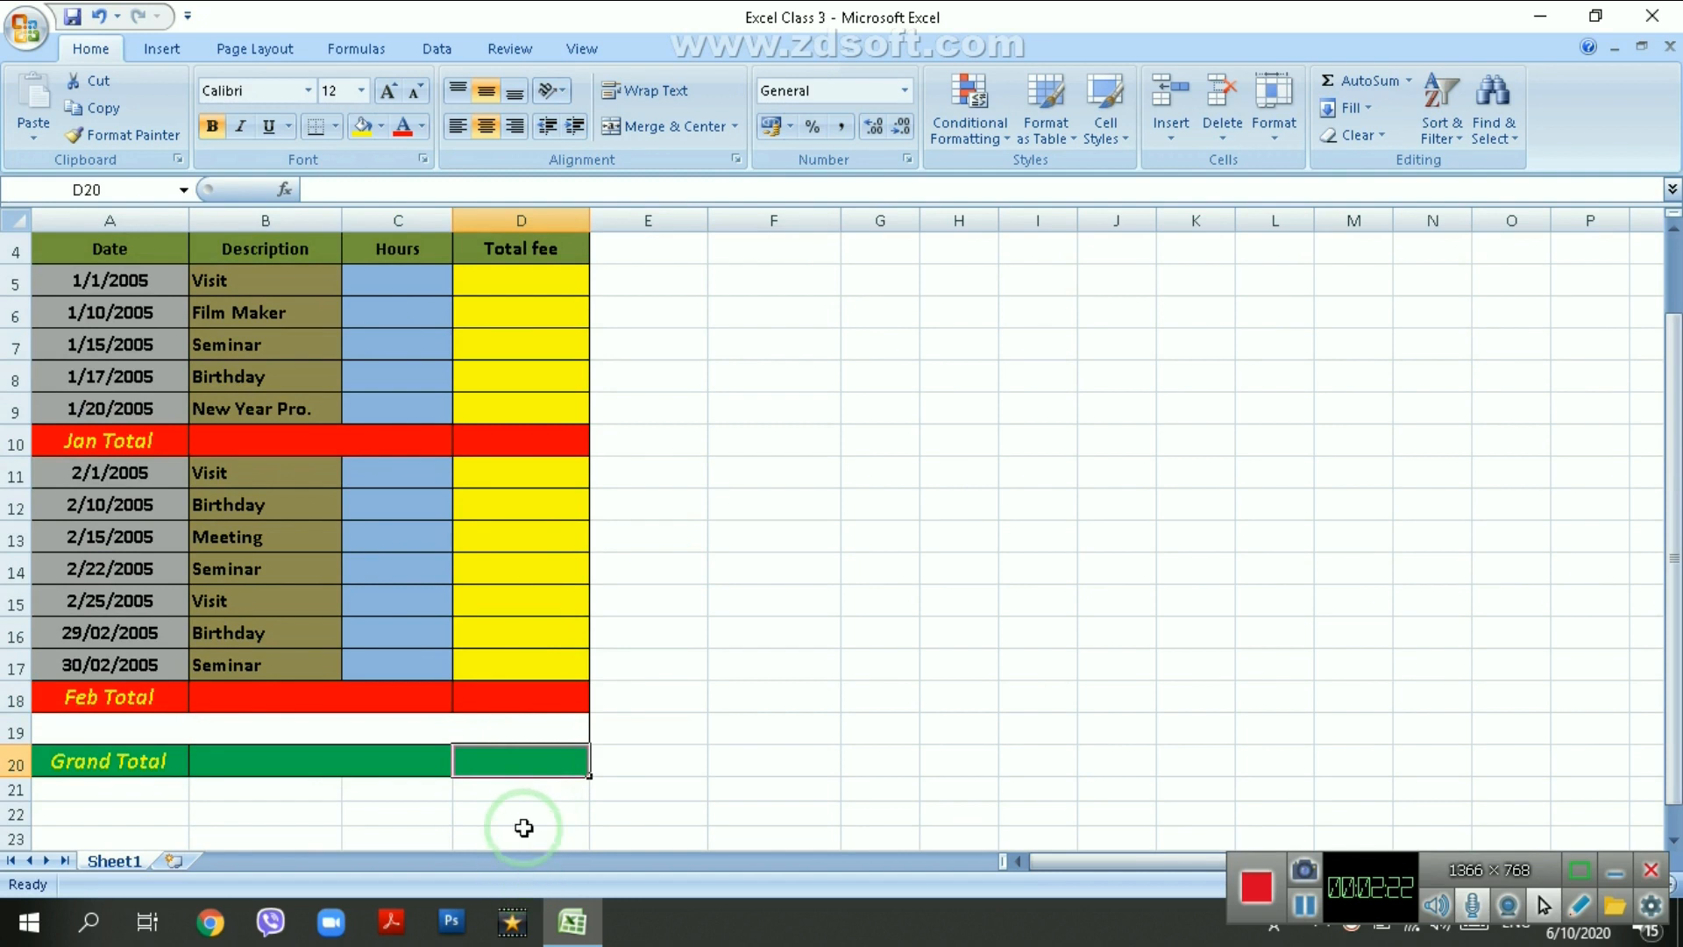
scroll(553, 646, "up", 1)
left_click_drag(526, 419, 549, 555)
left_click_drag(537, 620, 545, 800)
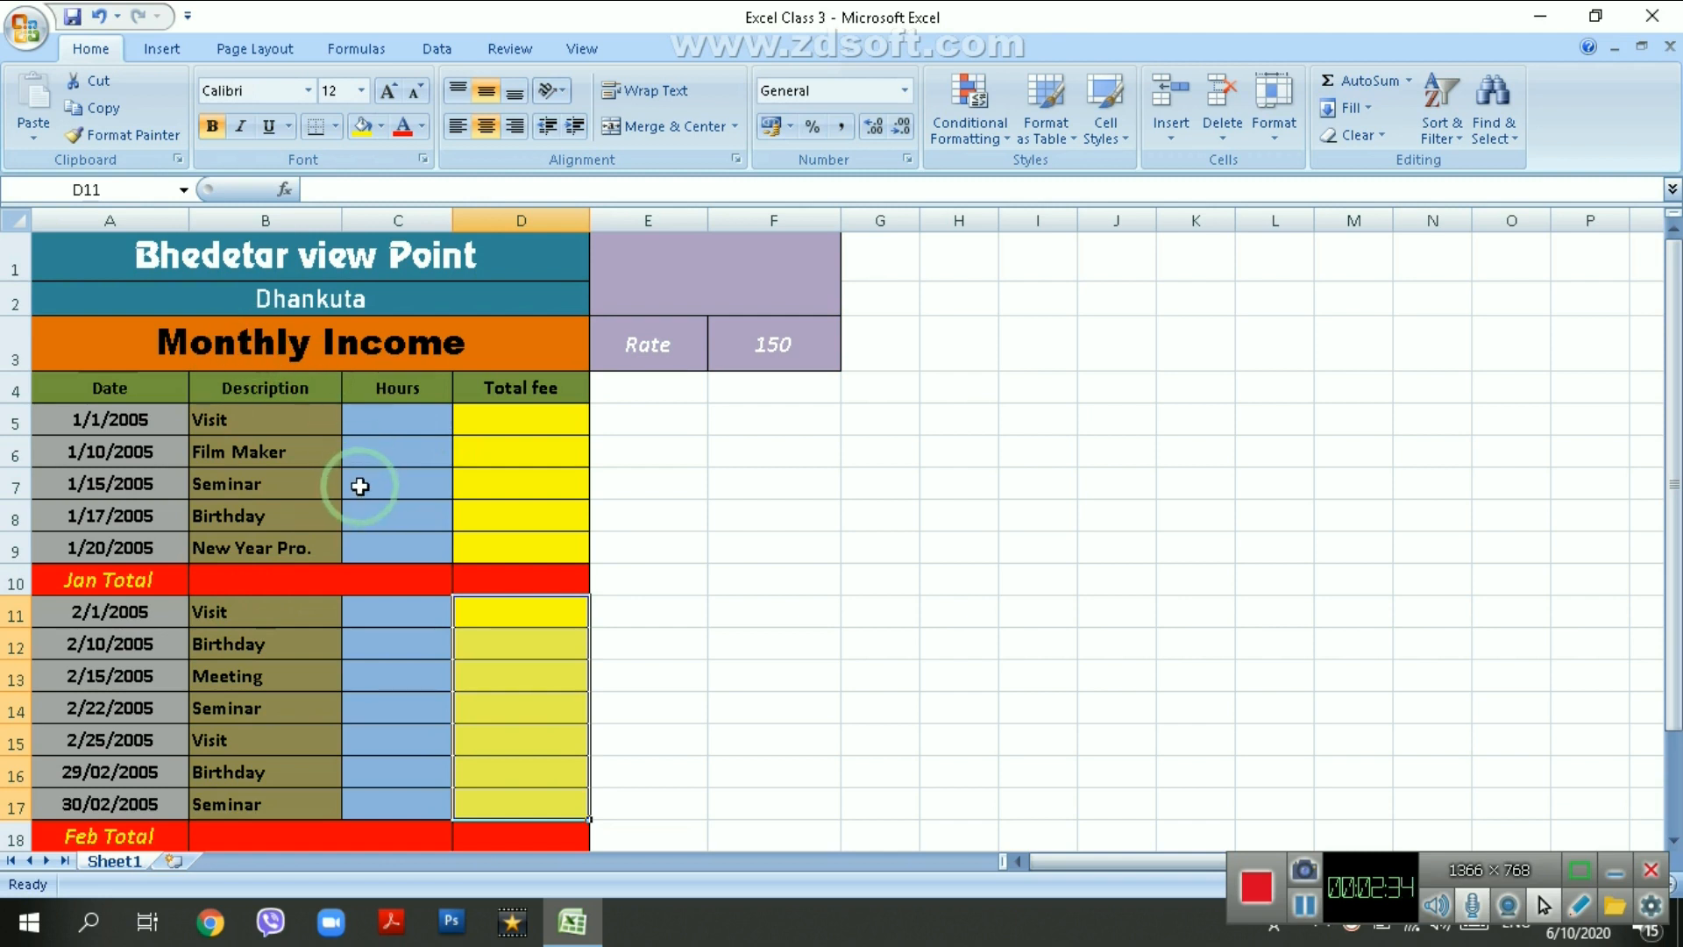
left_click(497, 558)
left_click(492, 574)
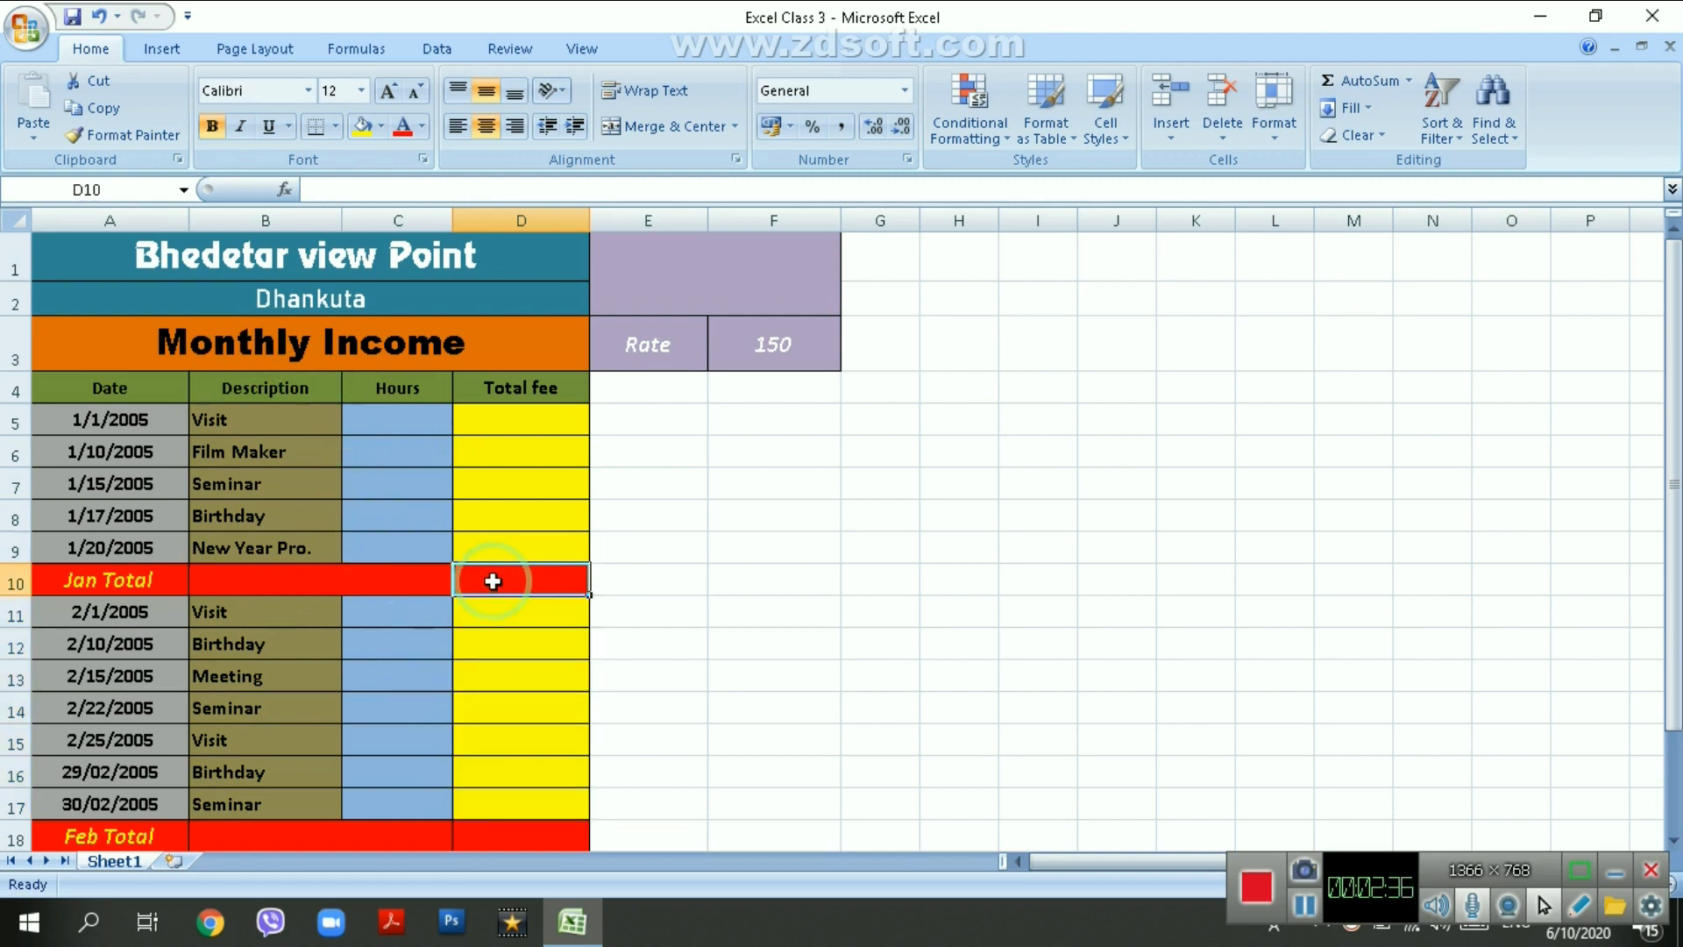
left_click(504, 835)
left_click_drag(488, 420, 562, 568)
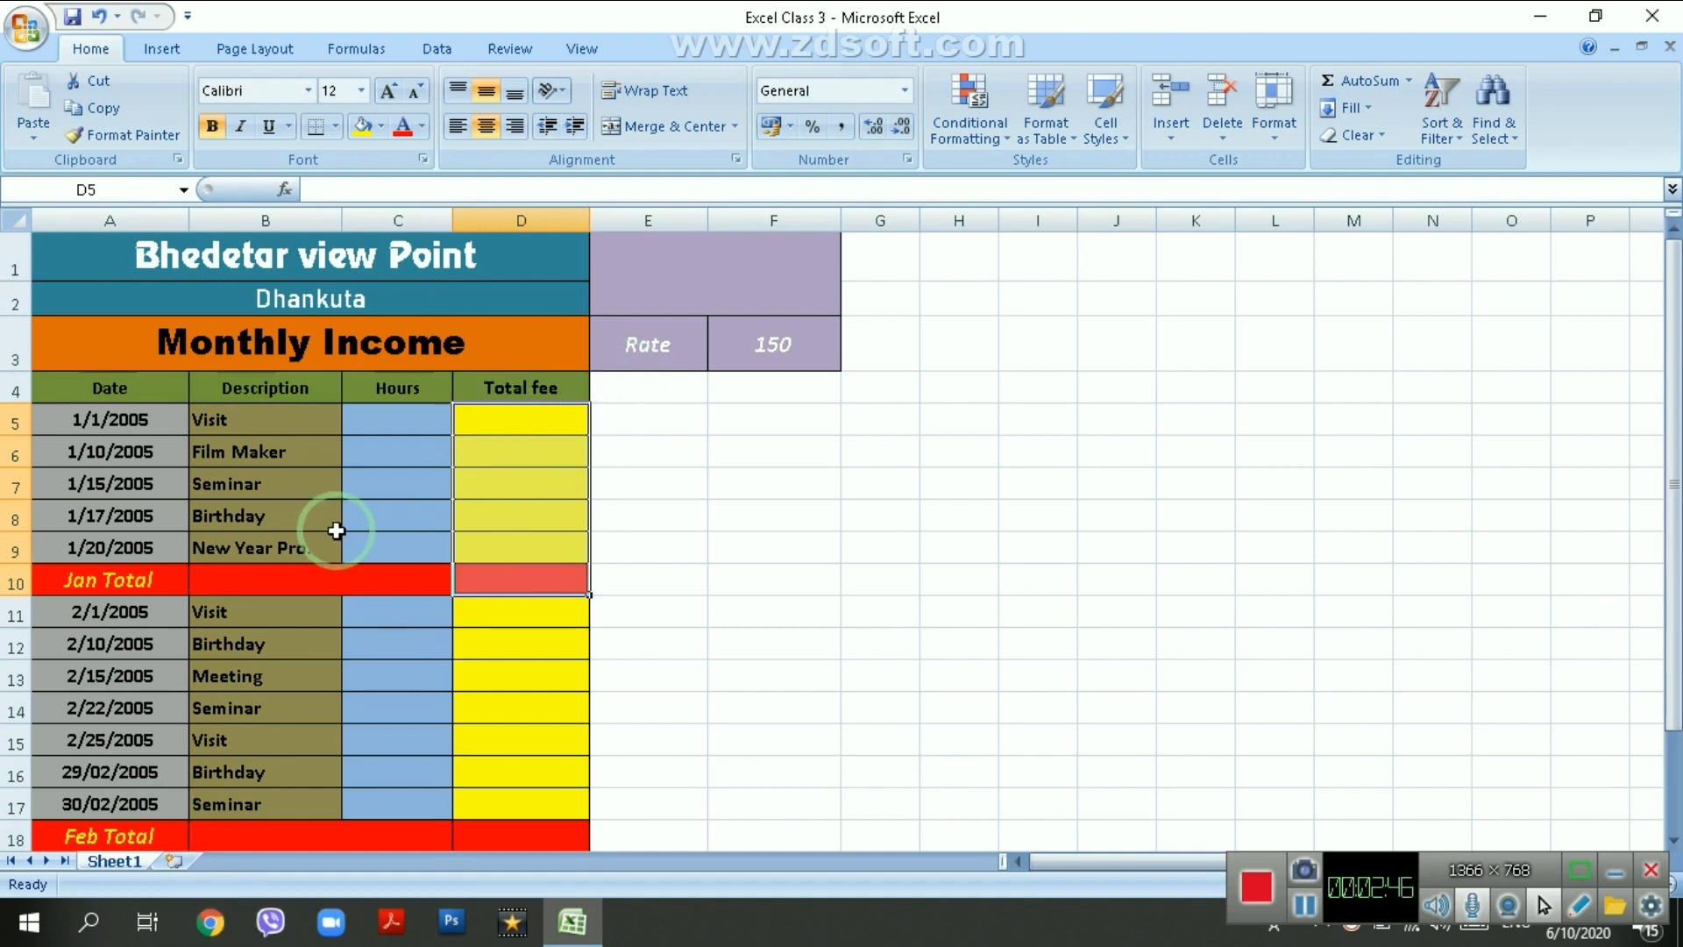
left_click(1306, 906)
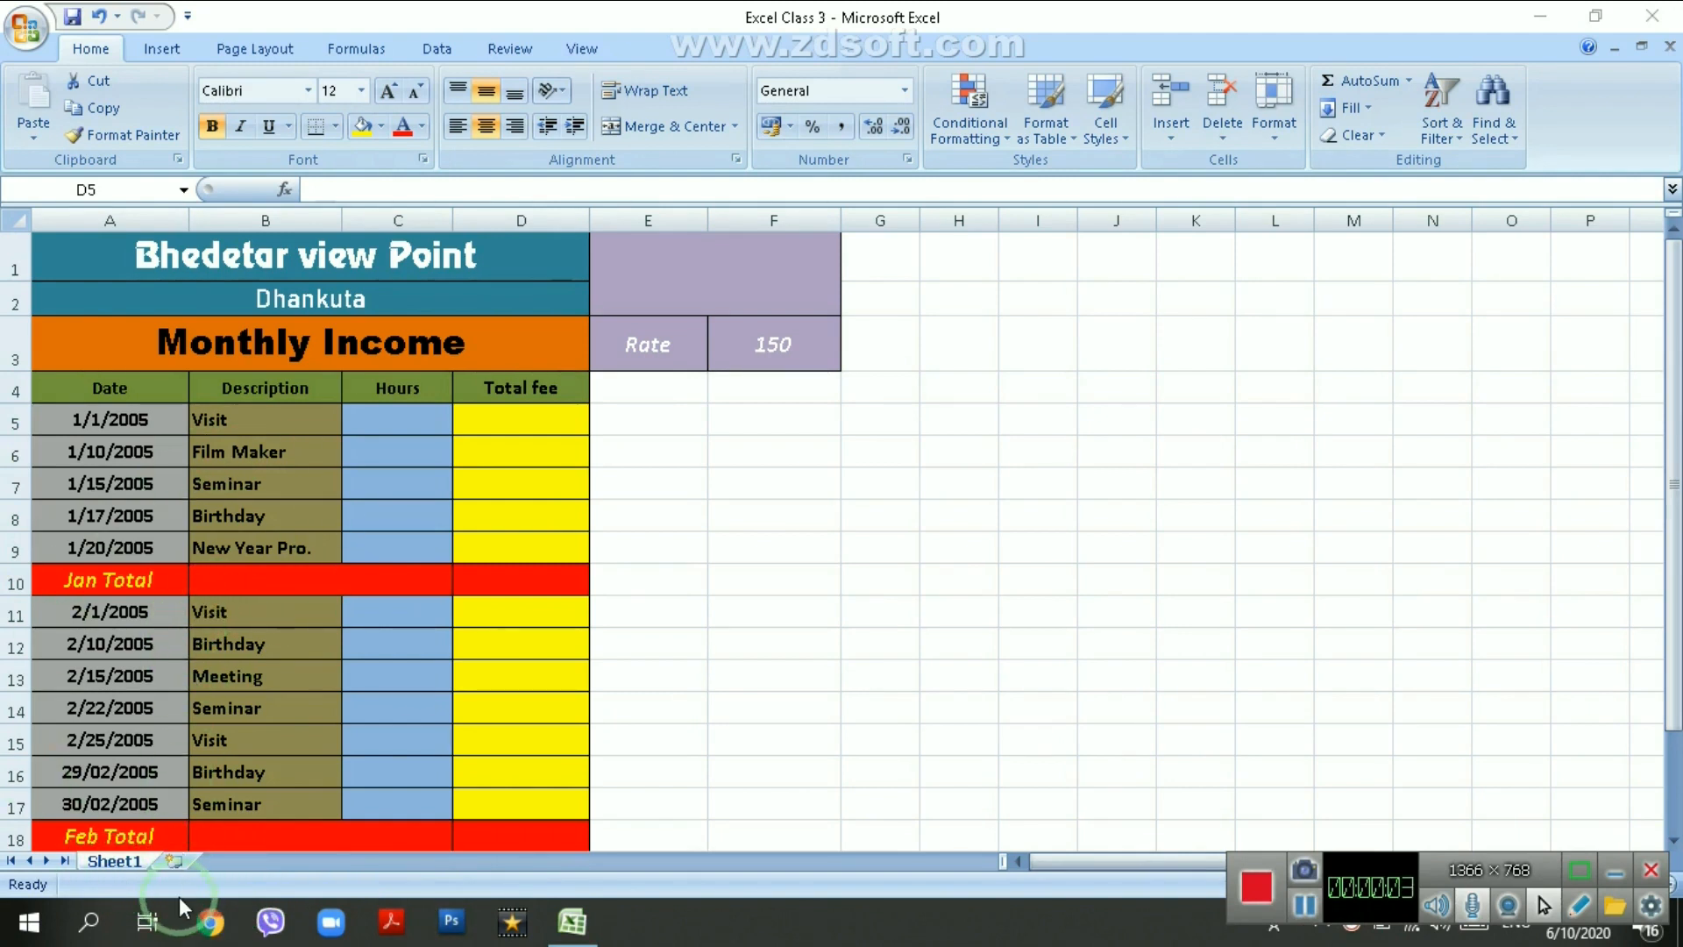
key("shift+Down")
key("shift+Down")
key("shift+Down")
key("shift+Down")
key("shift+Down")
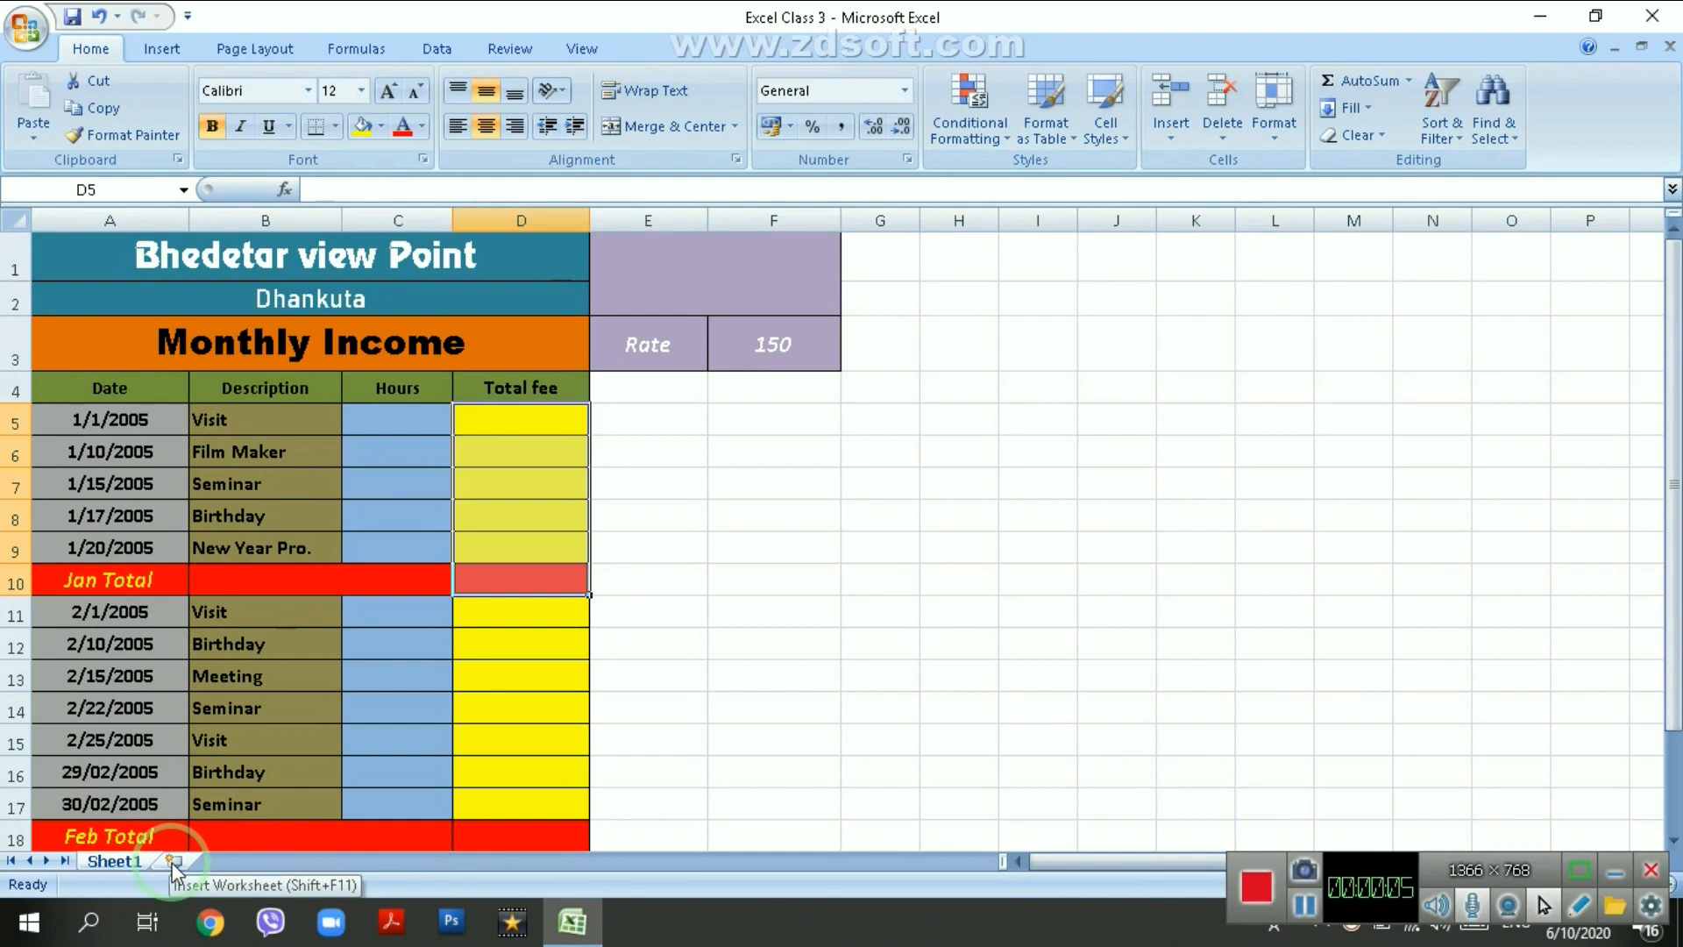
- Add a new worksheet and apply All Borders to the range A1:F3
left_click(174, 862)
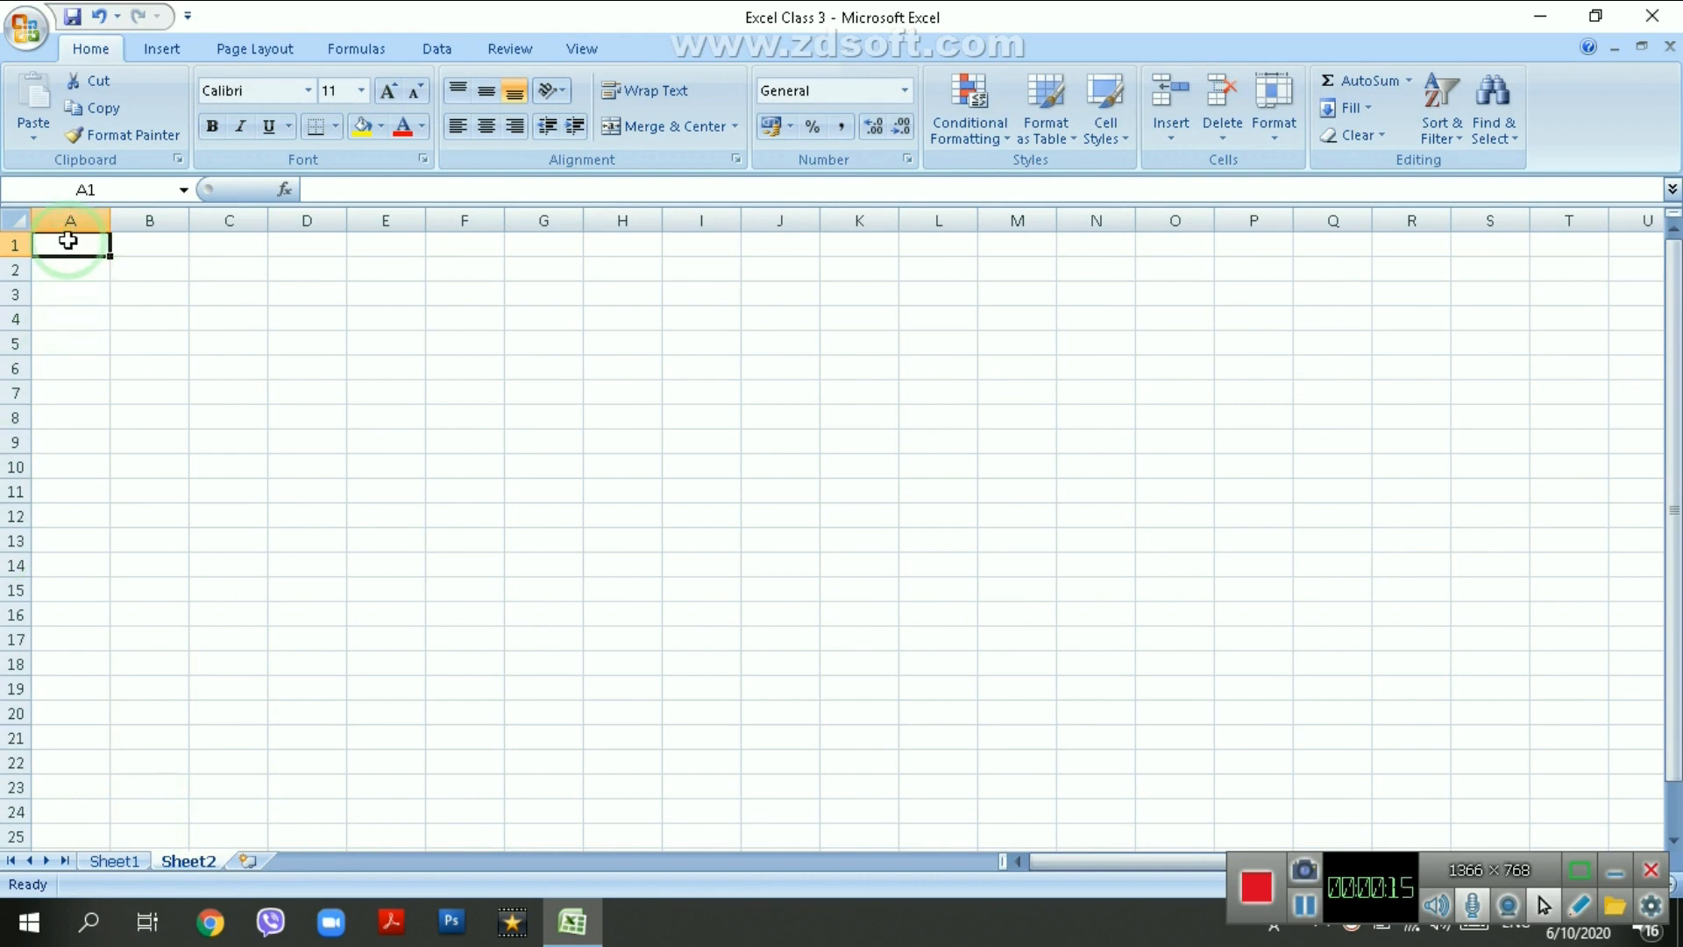
left_click_drag(72, 239, 440, 242)
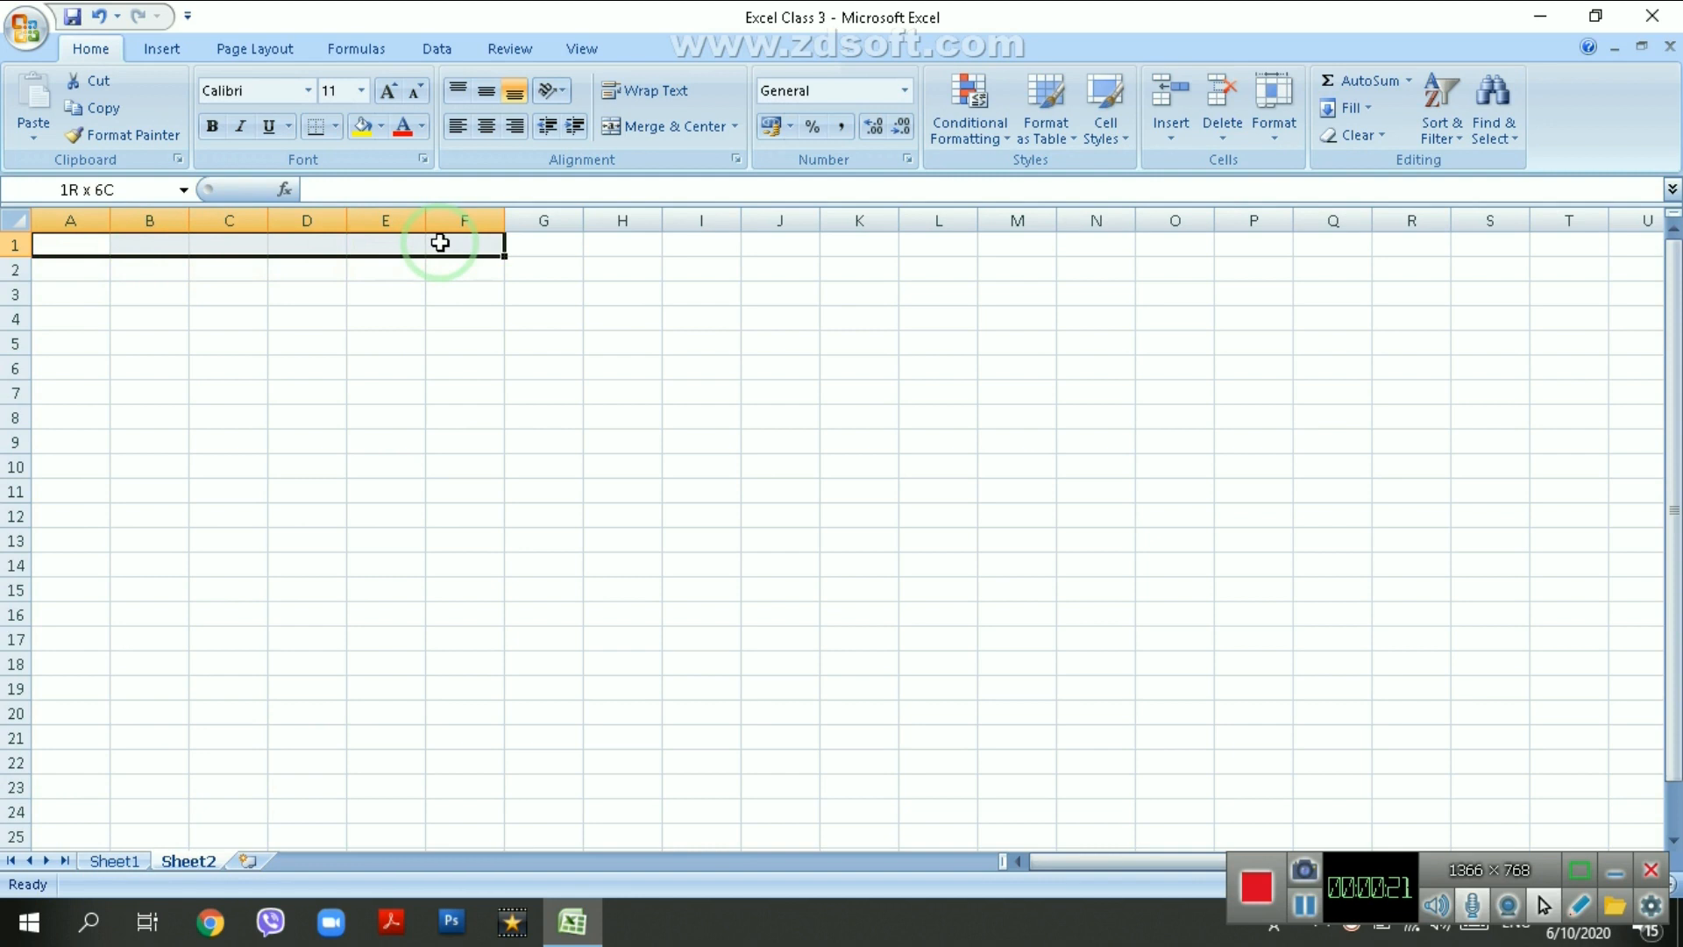
left_click_drag(440, 242, 454, 297)
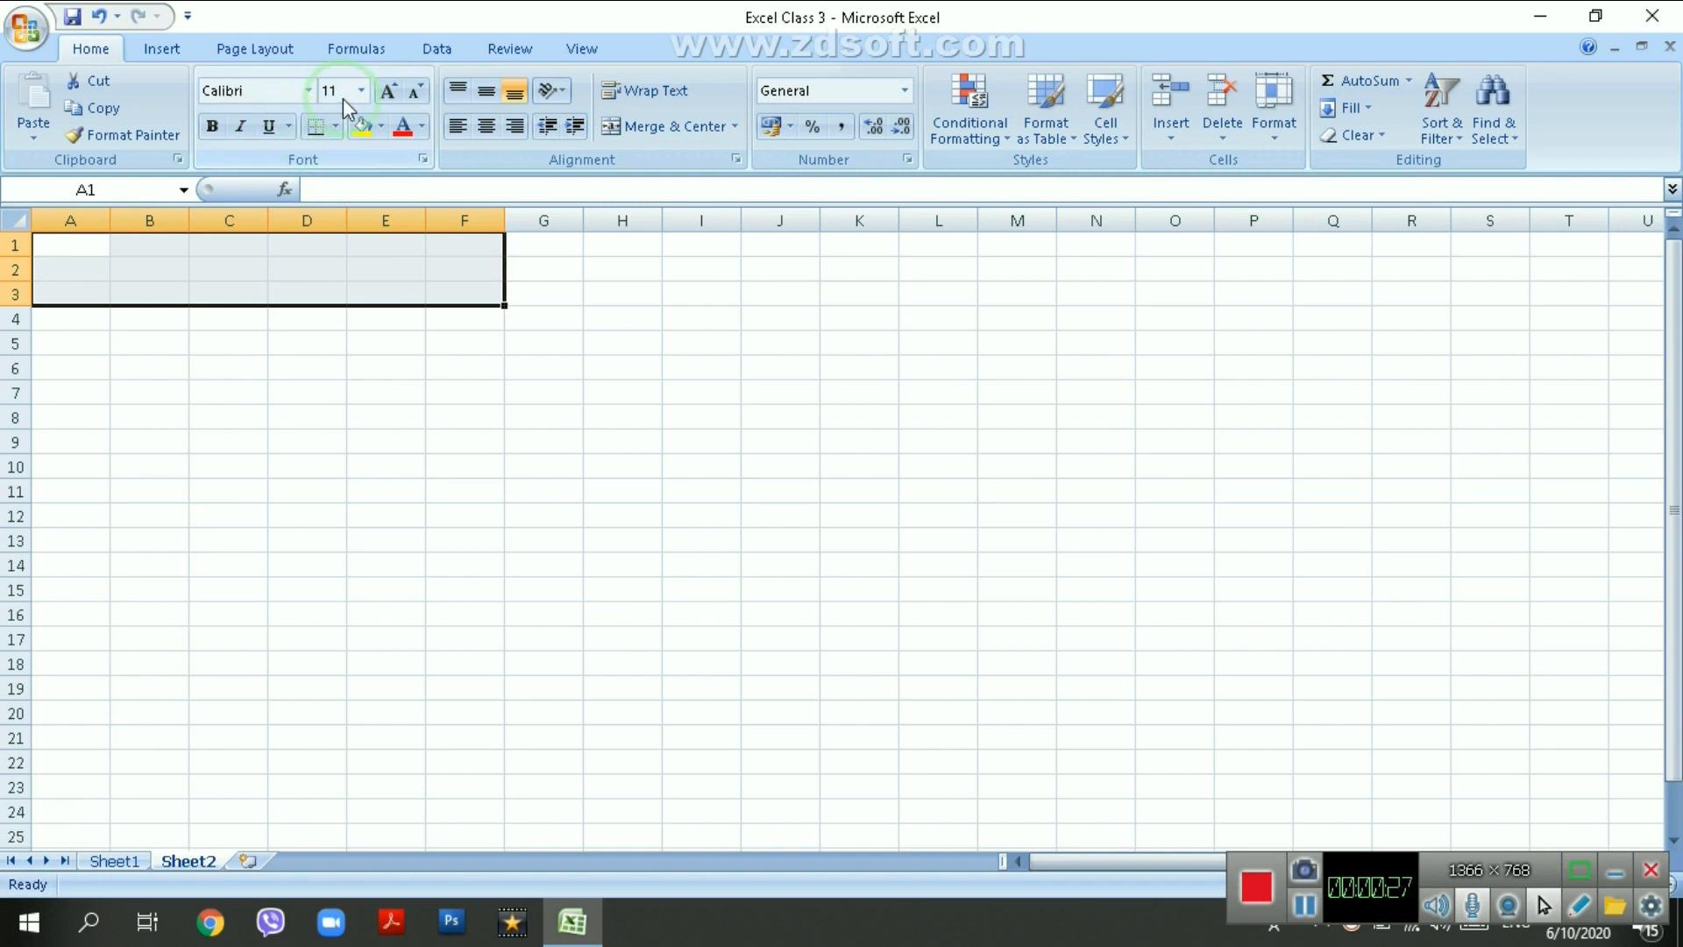
left_click(336, 127)
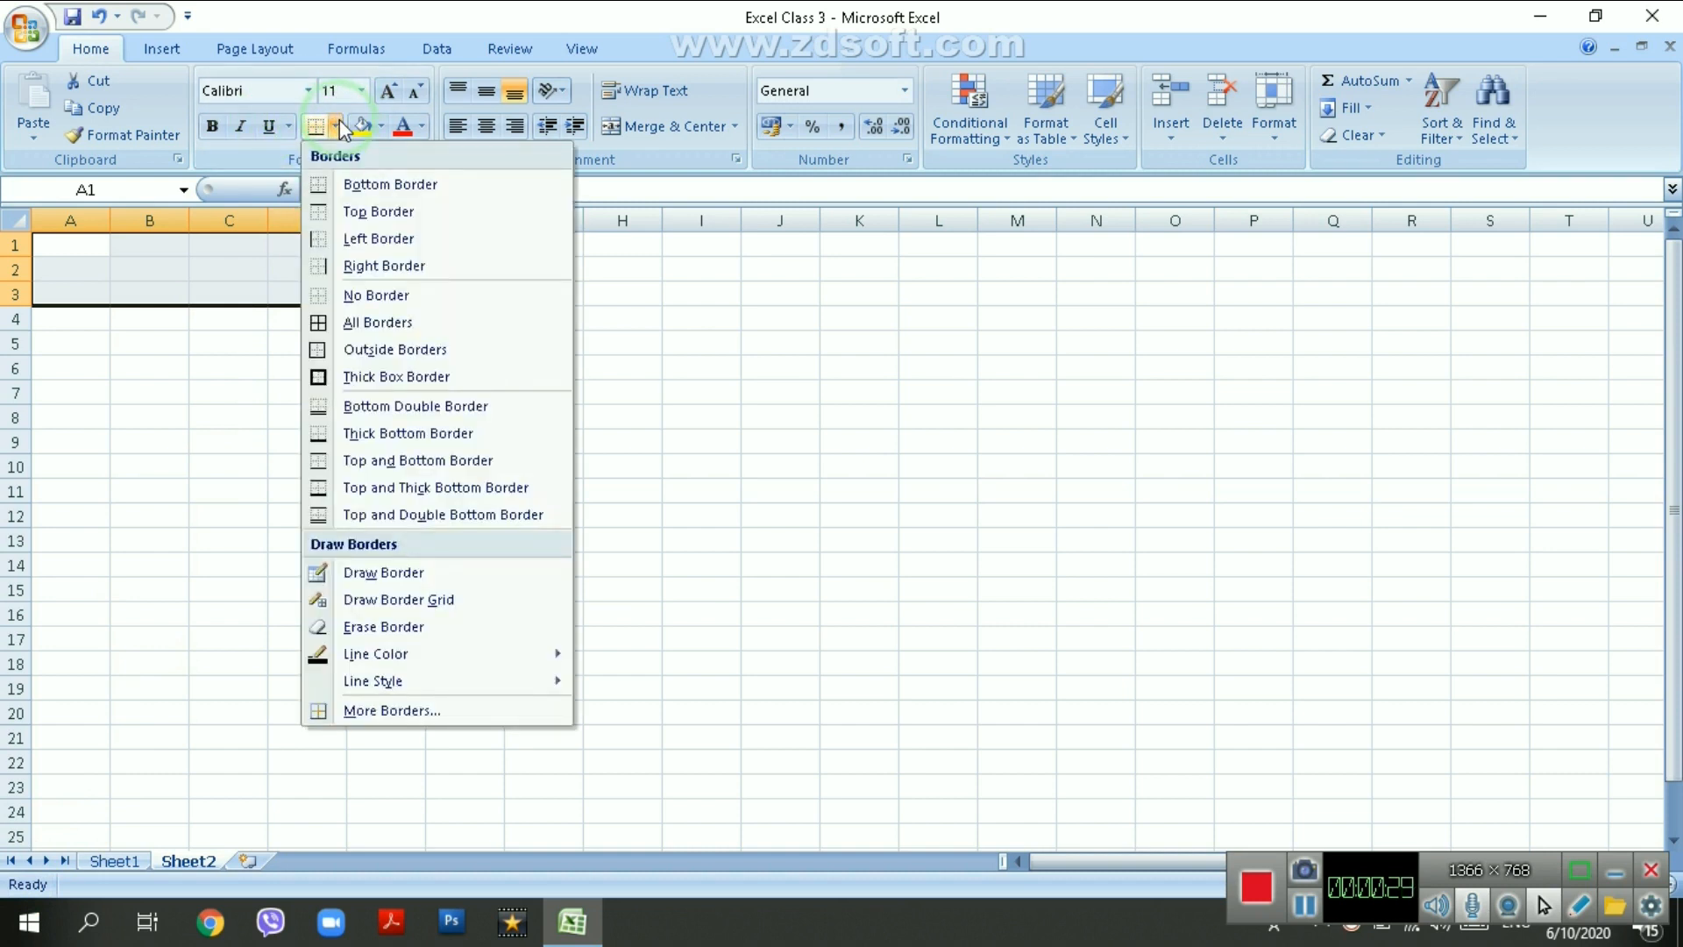
left_click(346, 321)
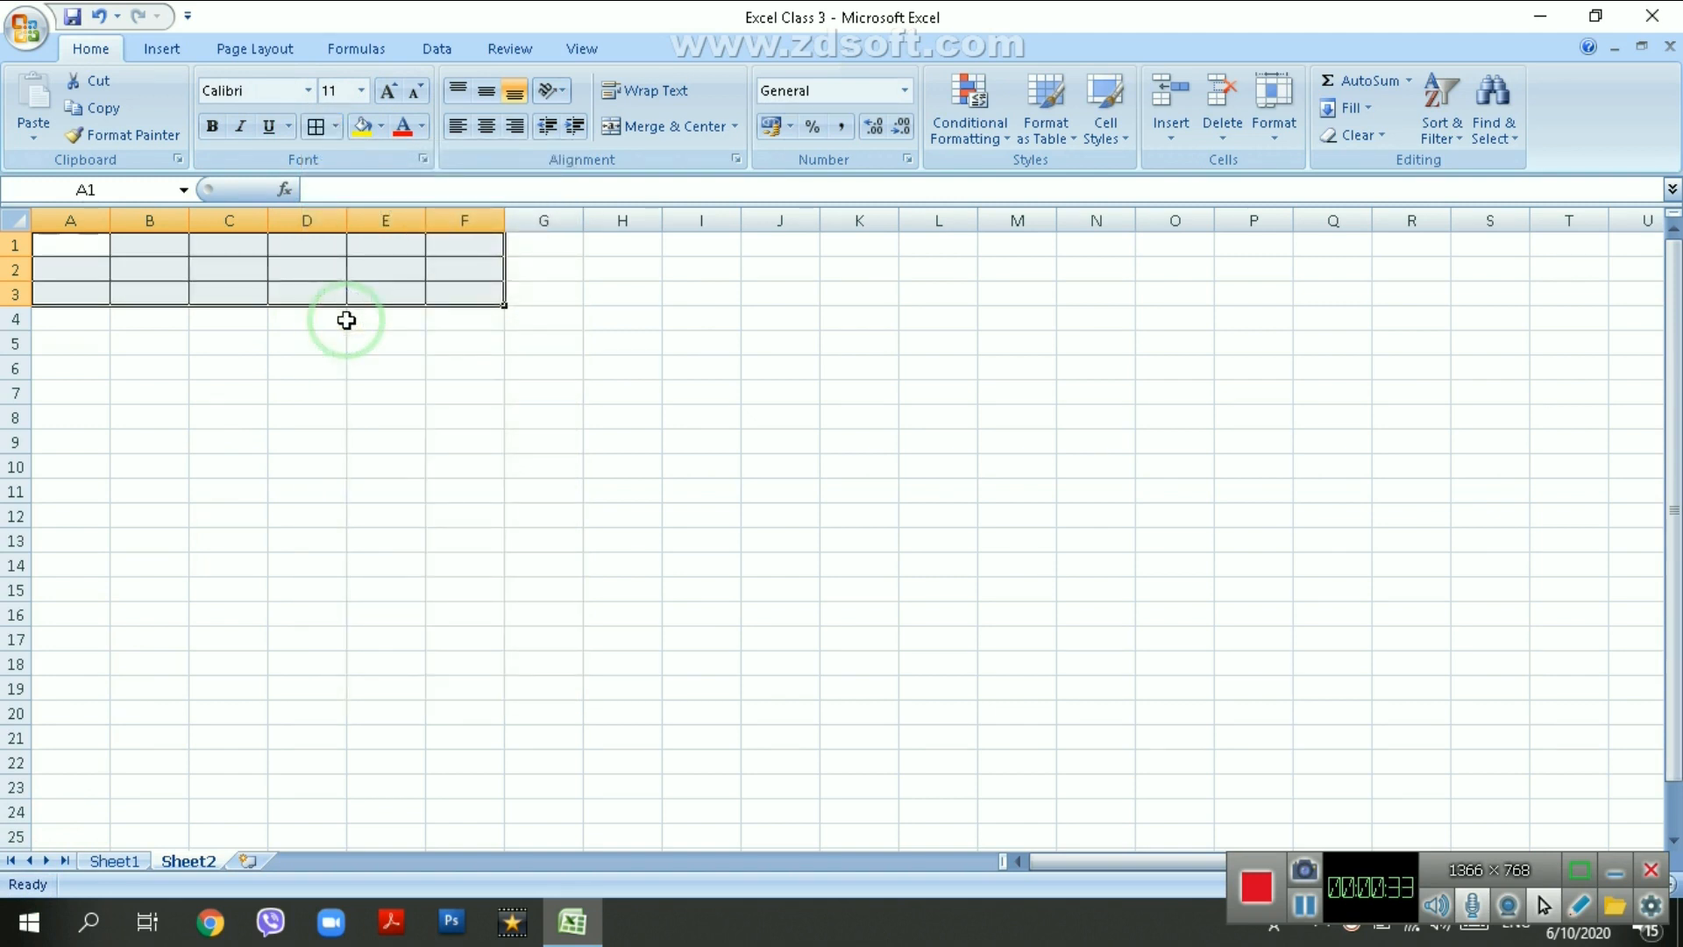
- Merge and center cells A1:D1 in the first row of the bordered block
left_click(219, 342)
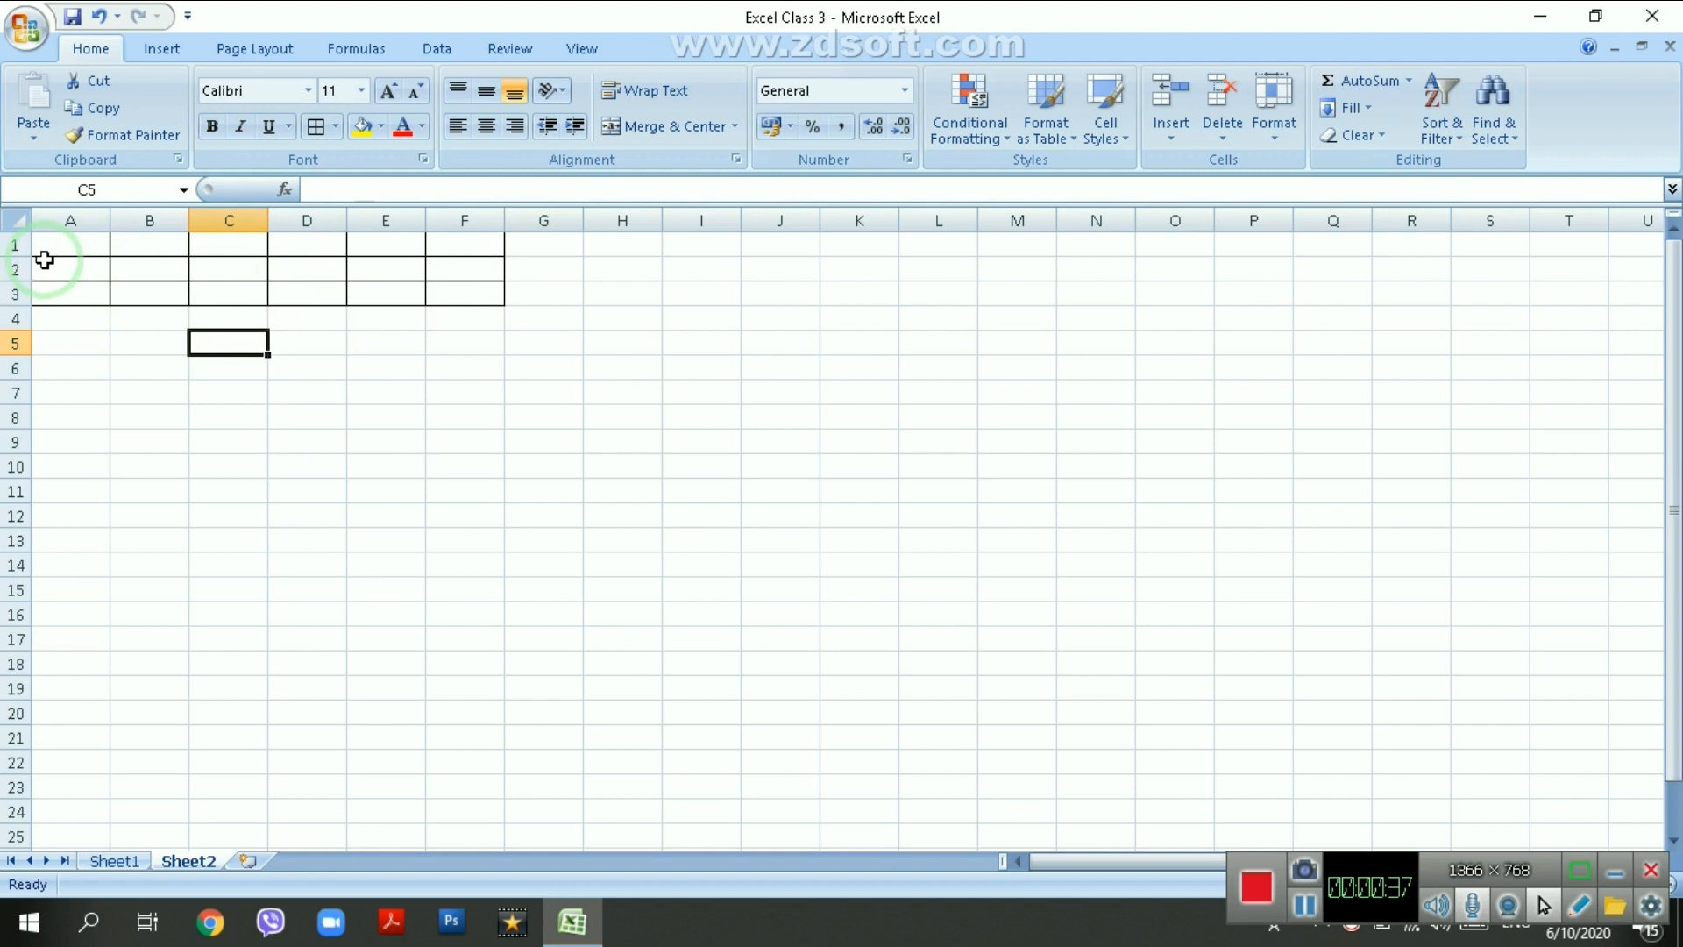
left_click_drag(43, 245, 327, 248)
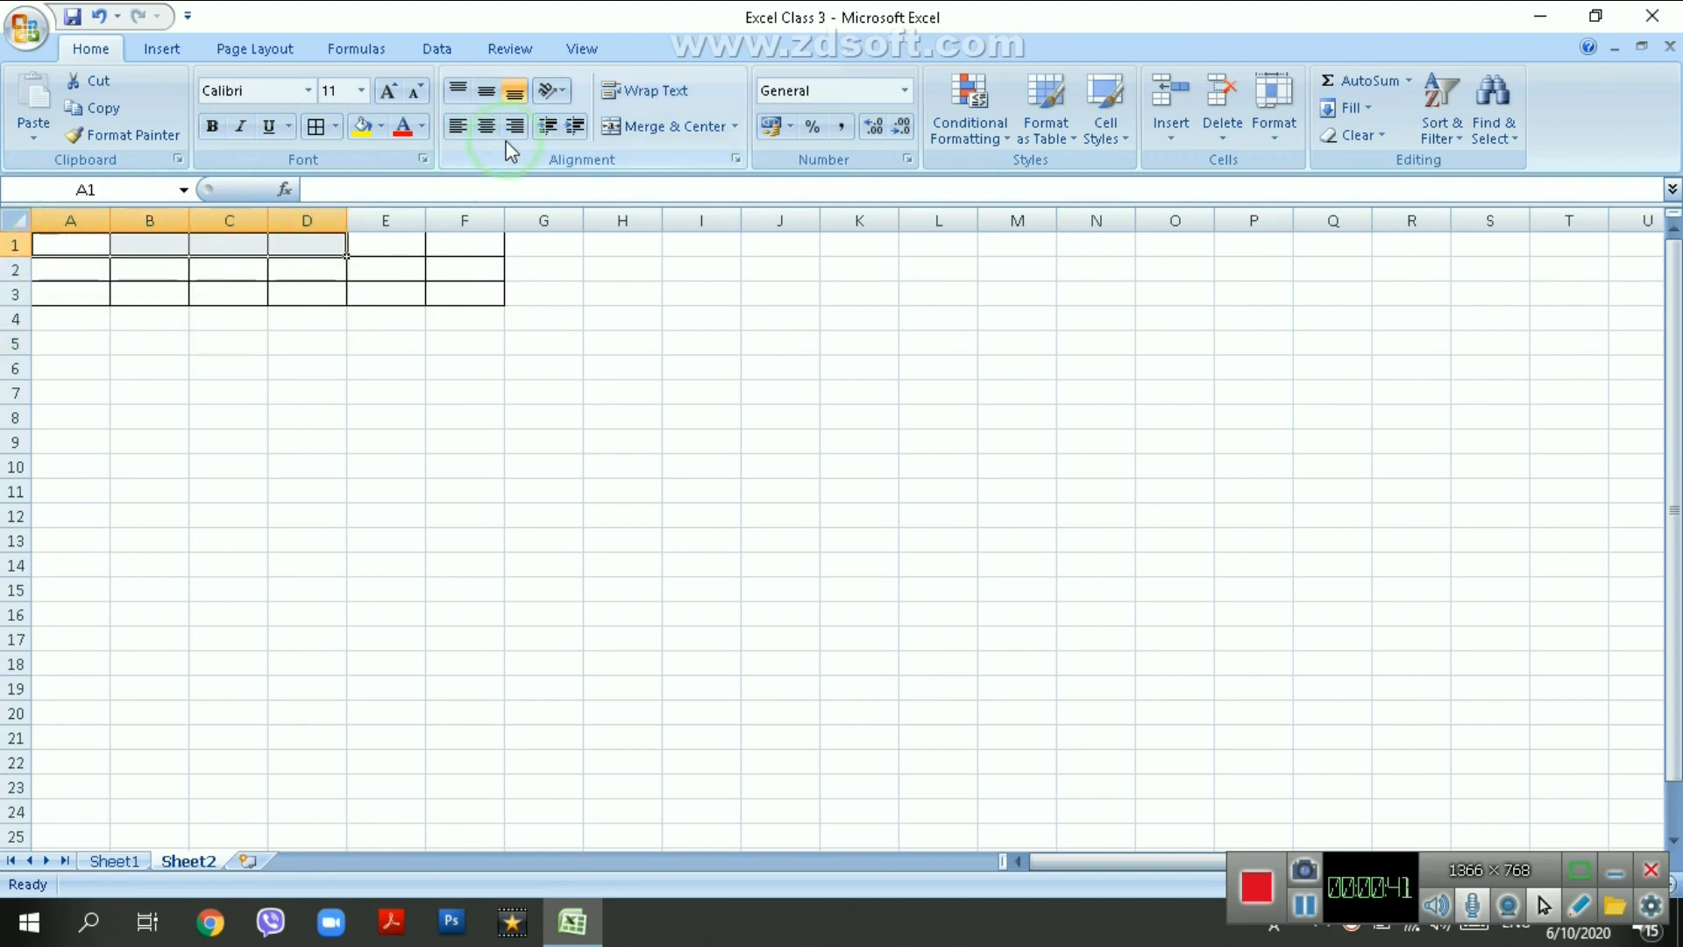
left_click(657, 136)
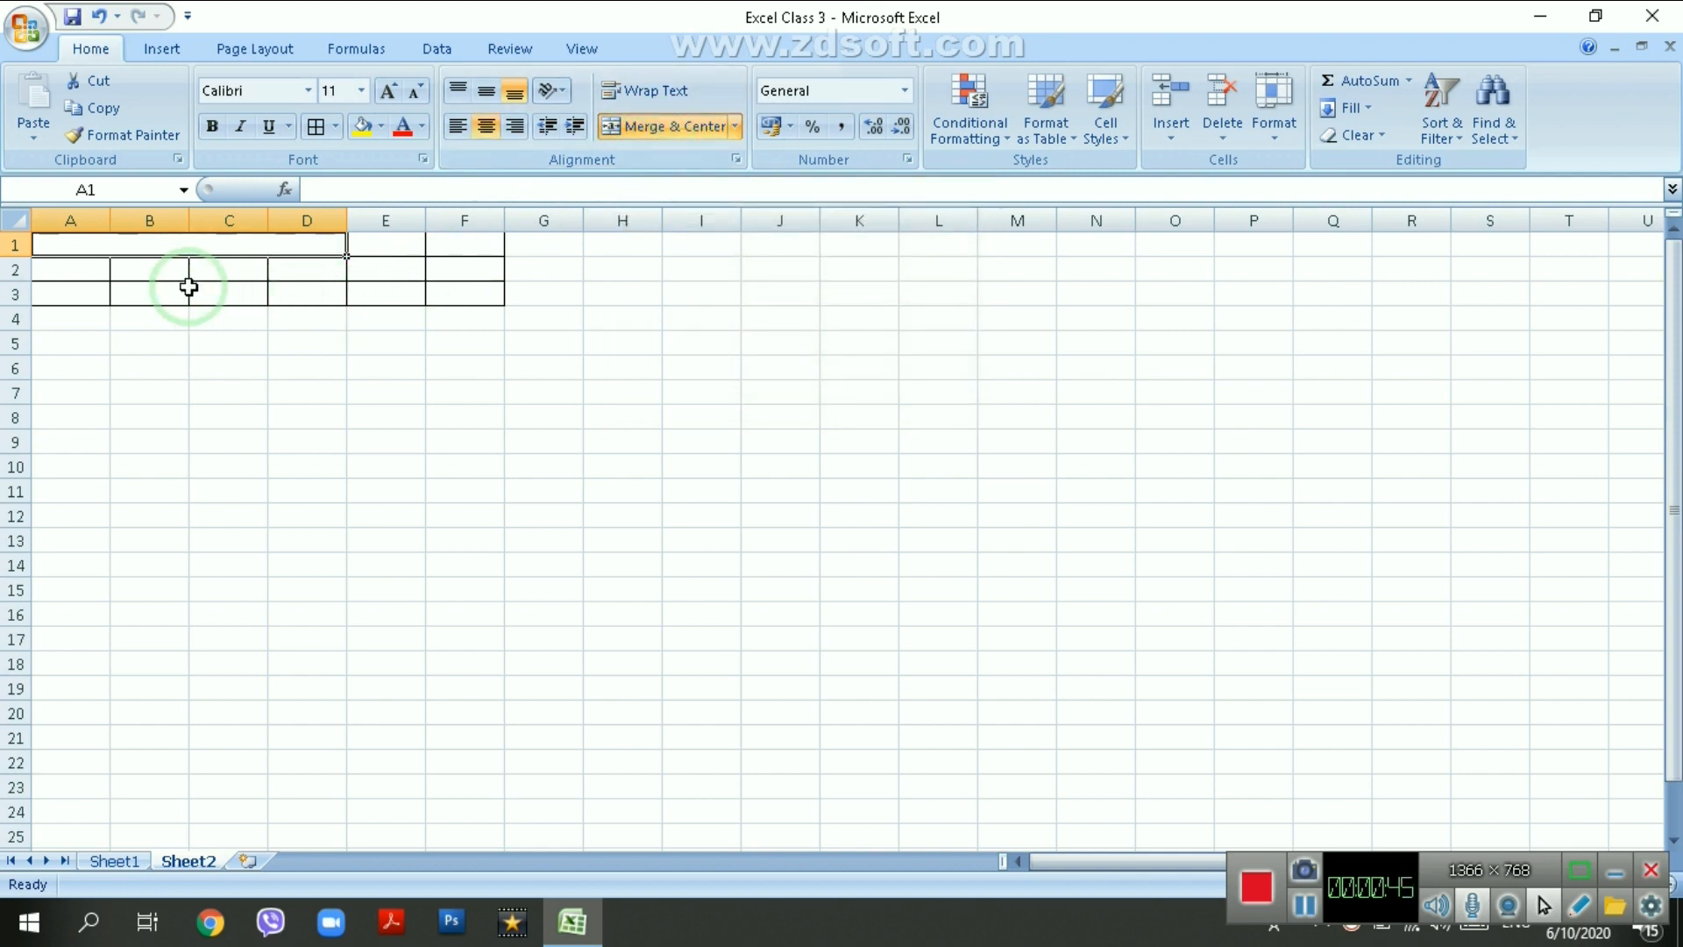
- Merge and center cells A2:D2 and cells A3:D3 as two separate title rows of the bordered block
left_click_drag(48, 267, 305, 266)
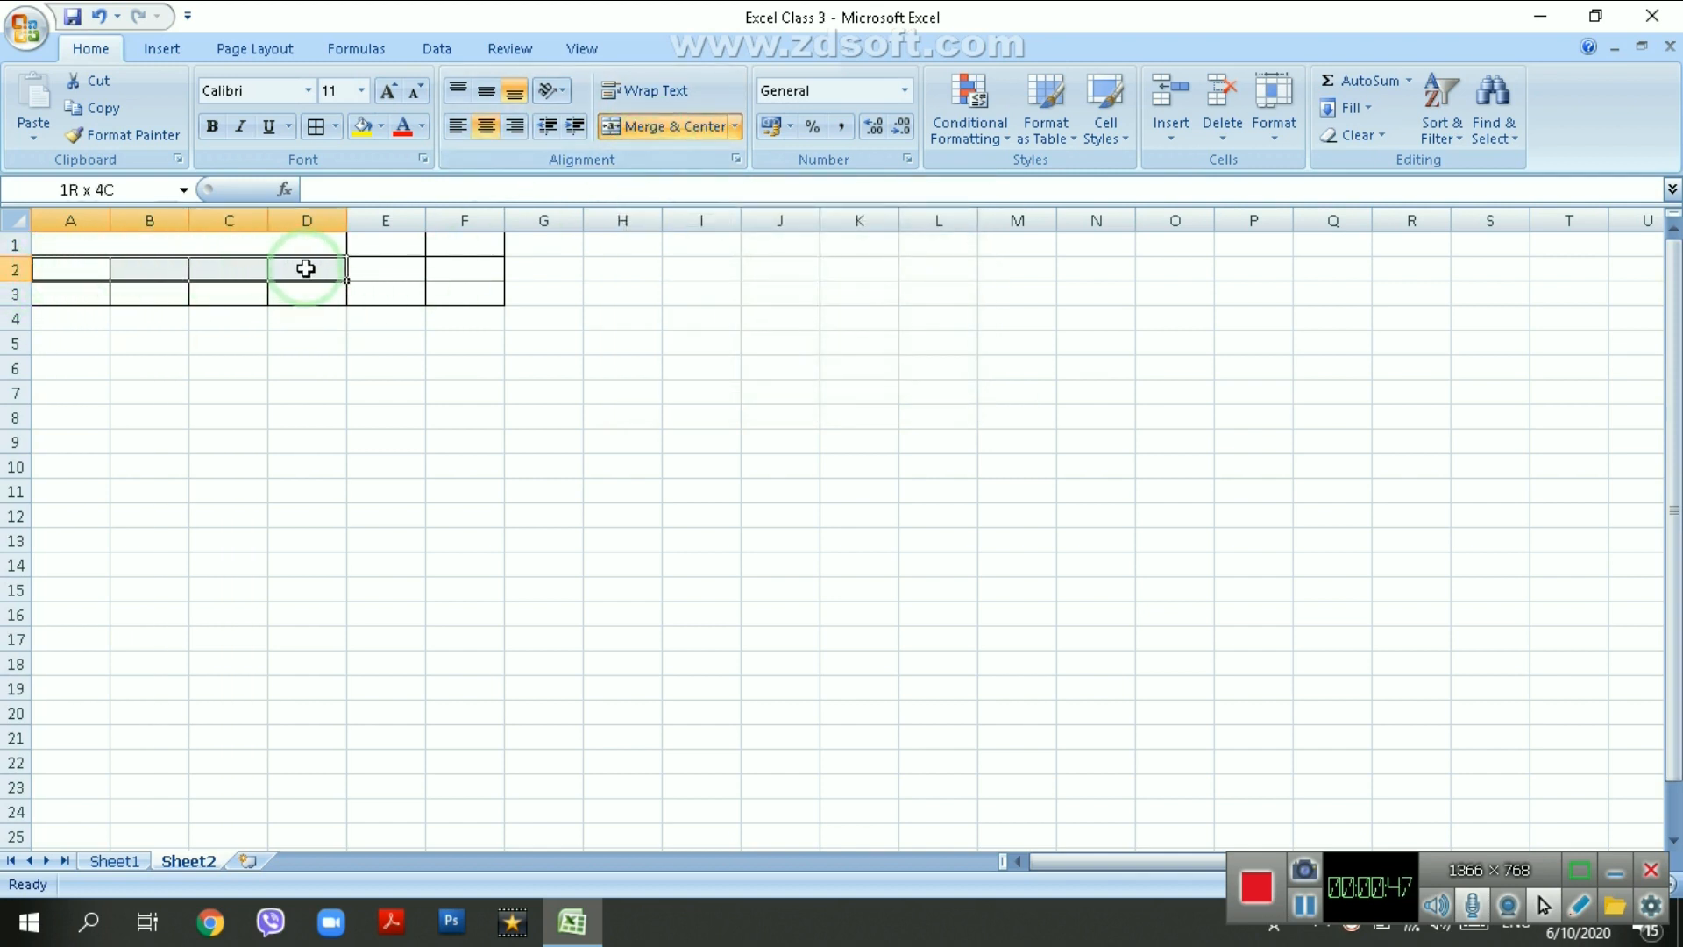
left_click(666, 131)
left_click_drag(43, 299, 338, 294)
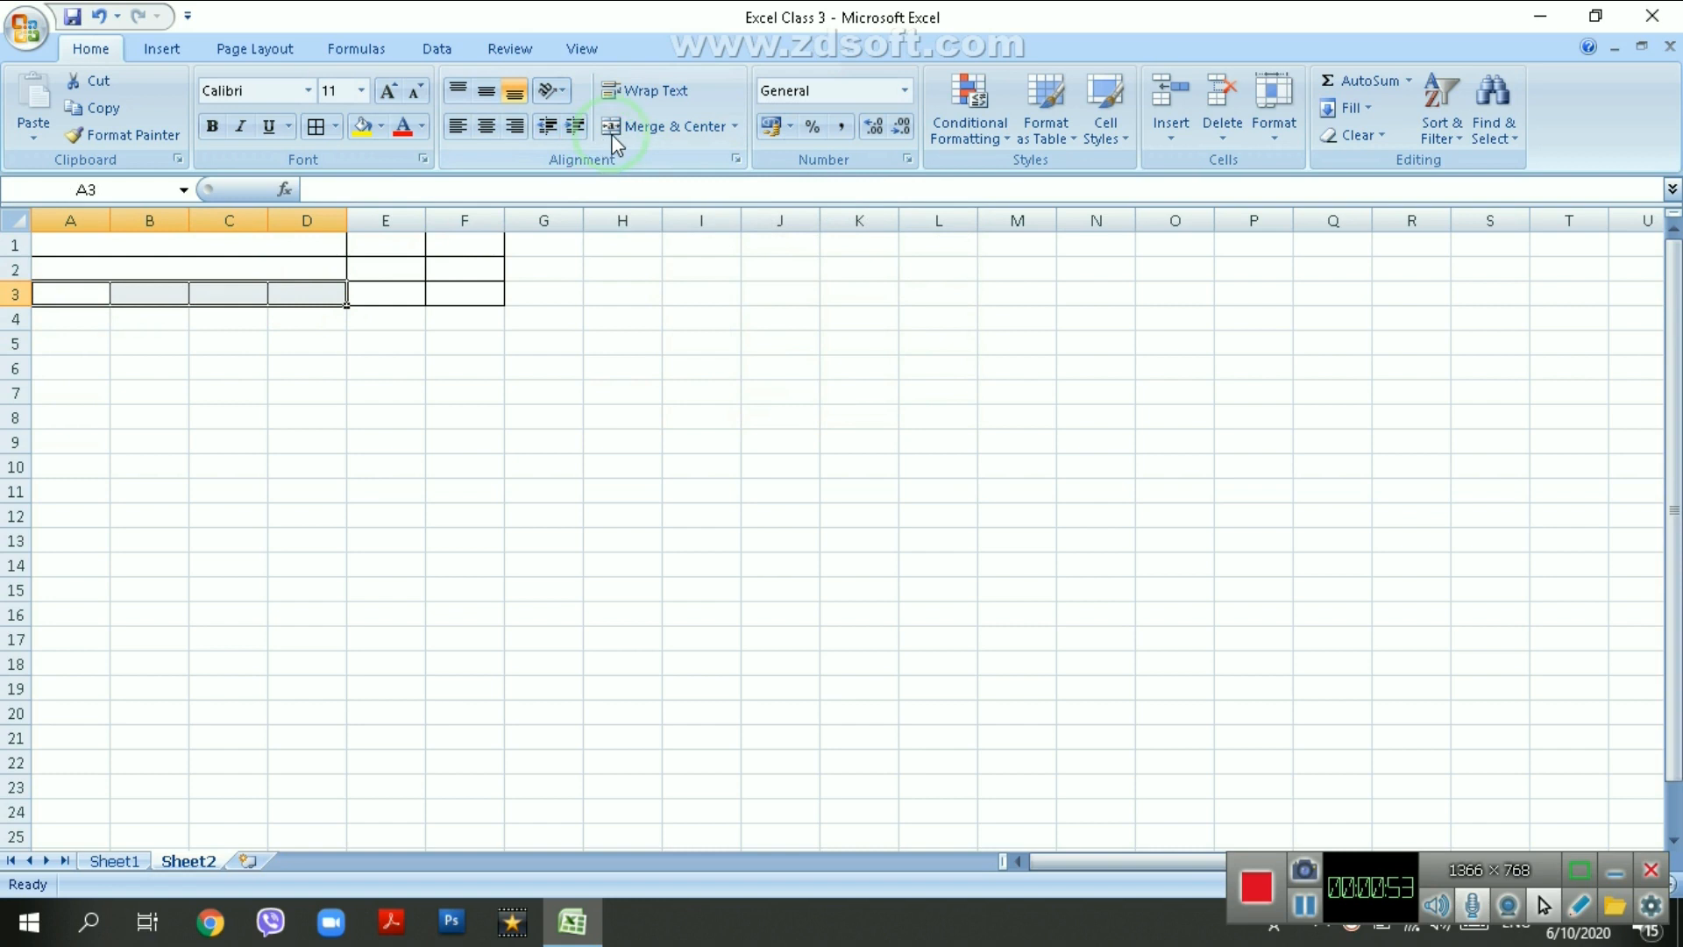
left_click(649, 126)
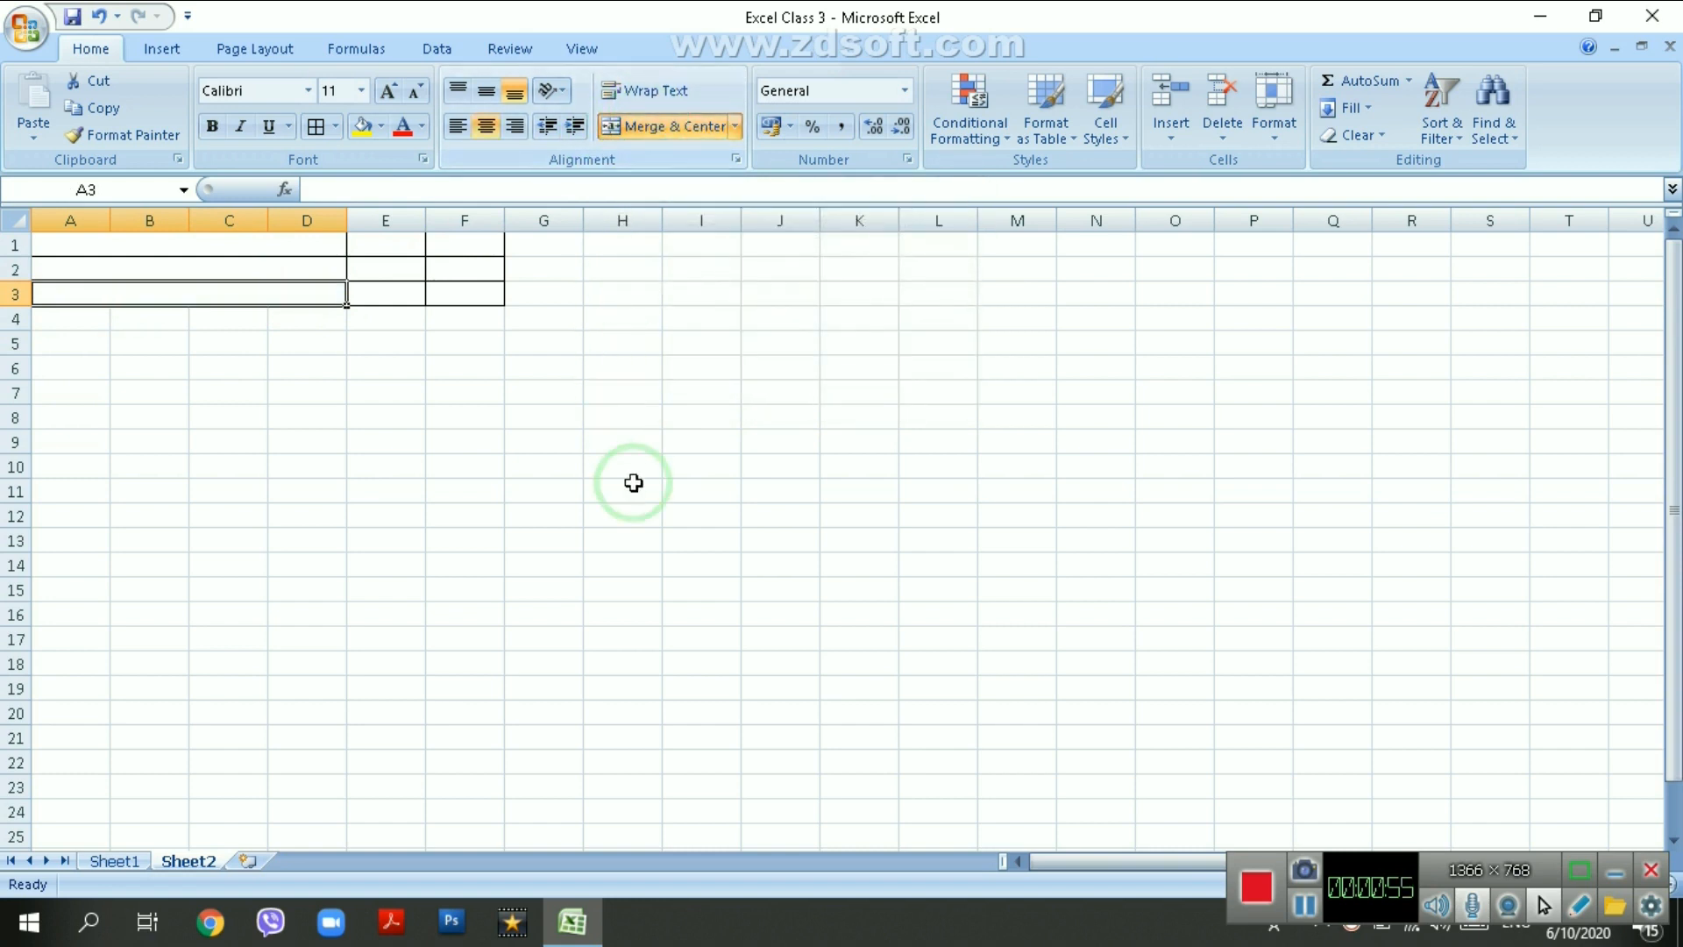
left_click(633, 516)
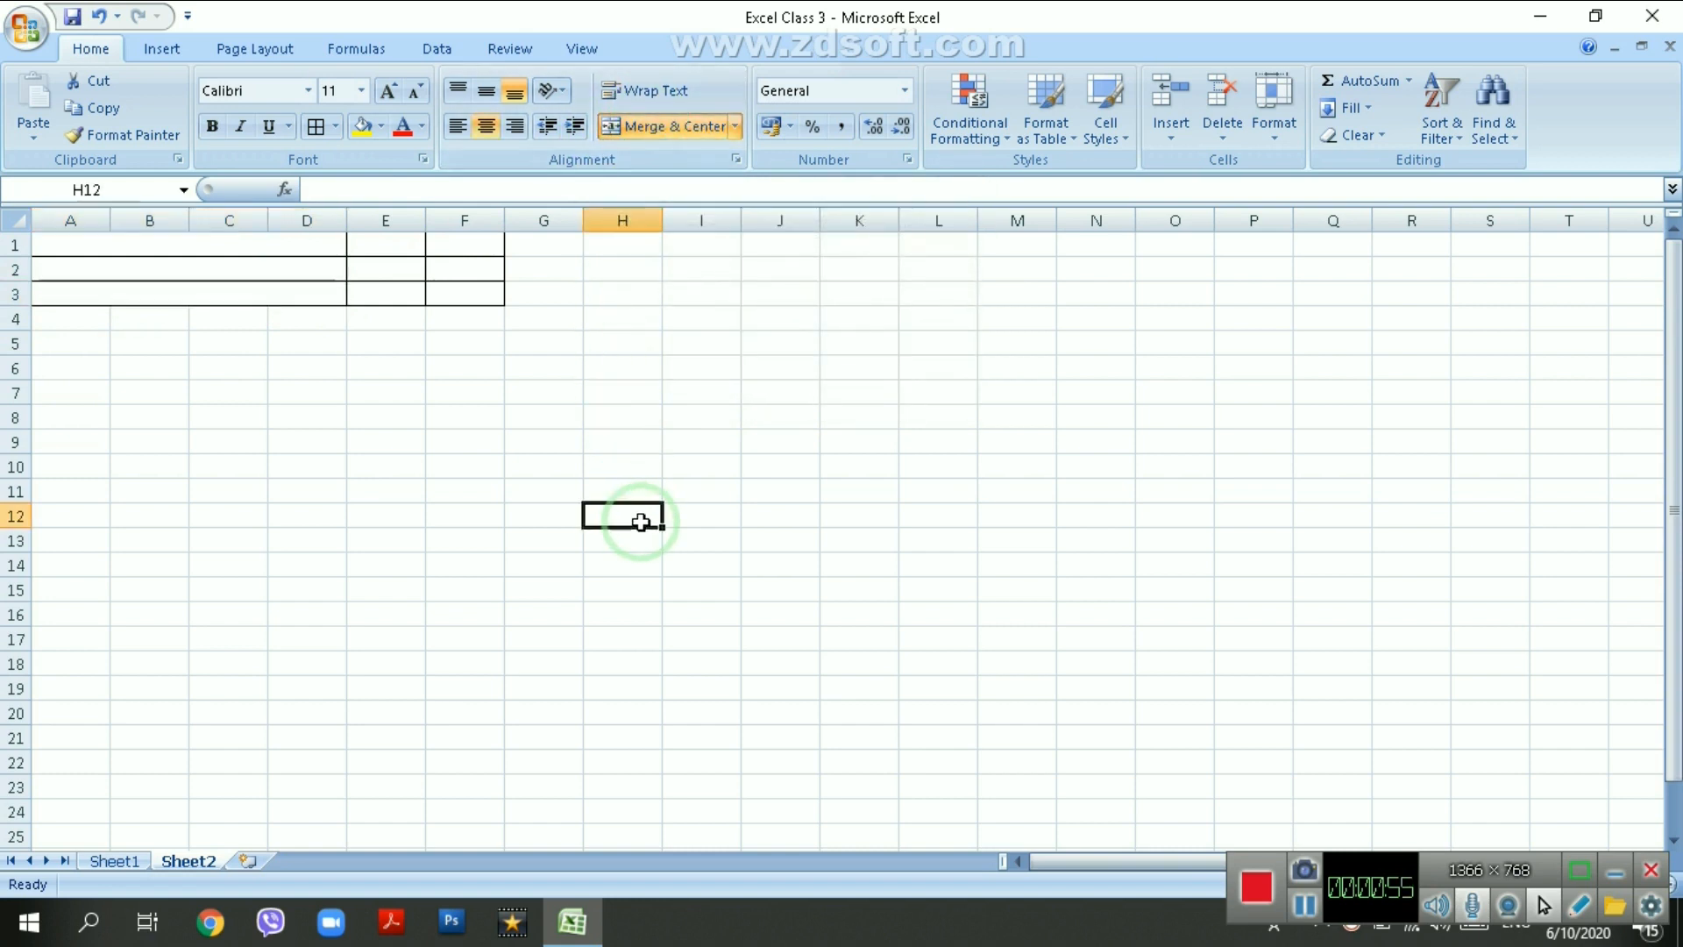
left_click(131, 246)
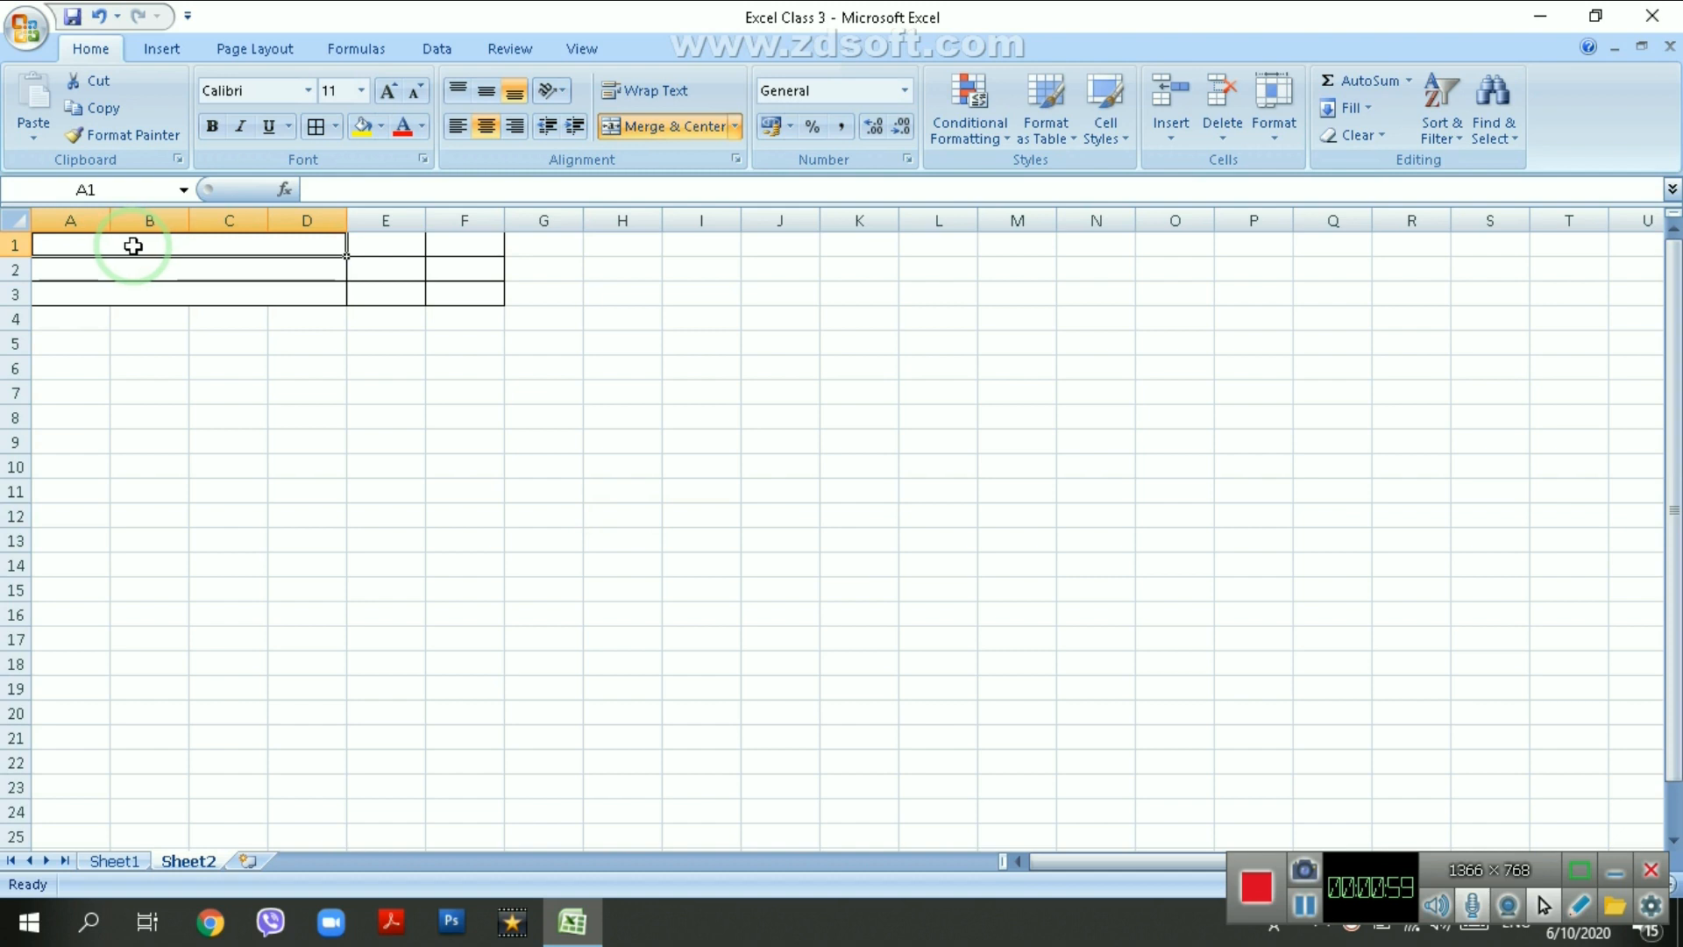
left_click(161, 268)
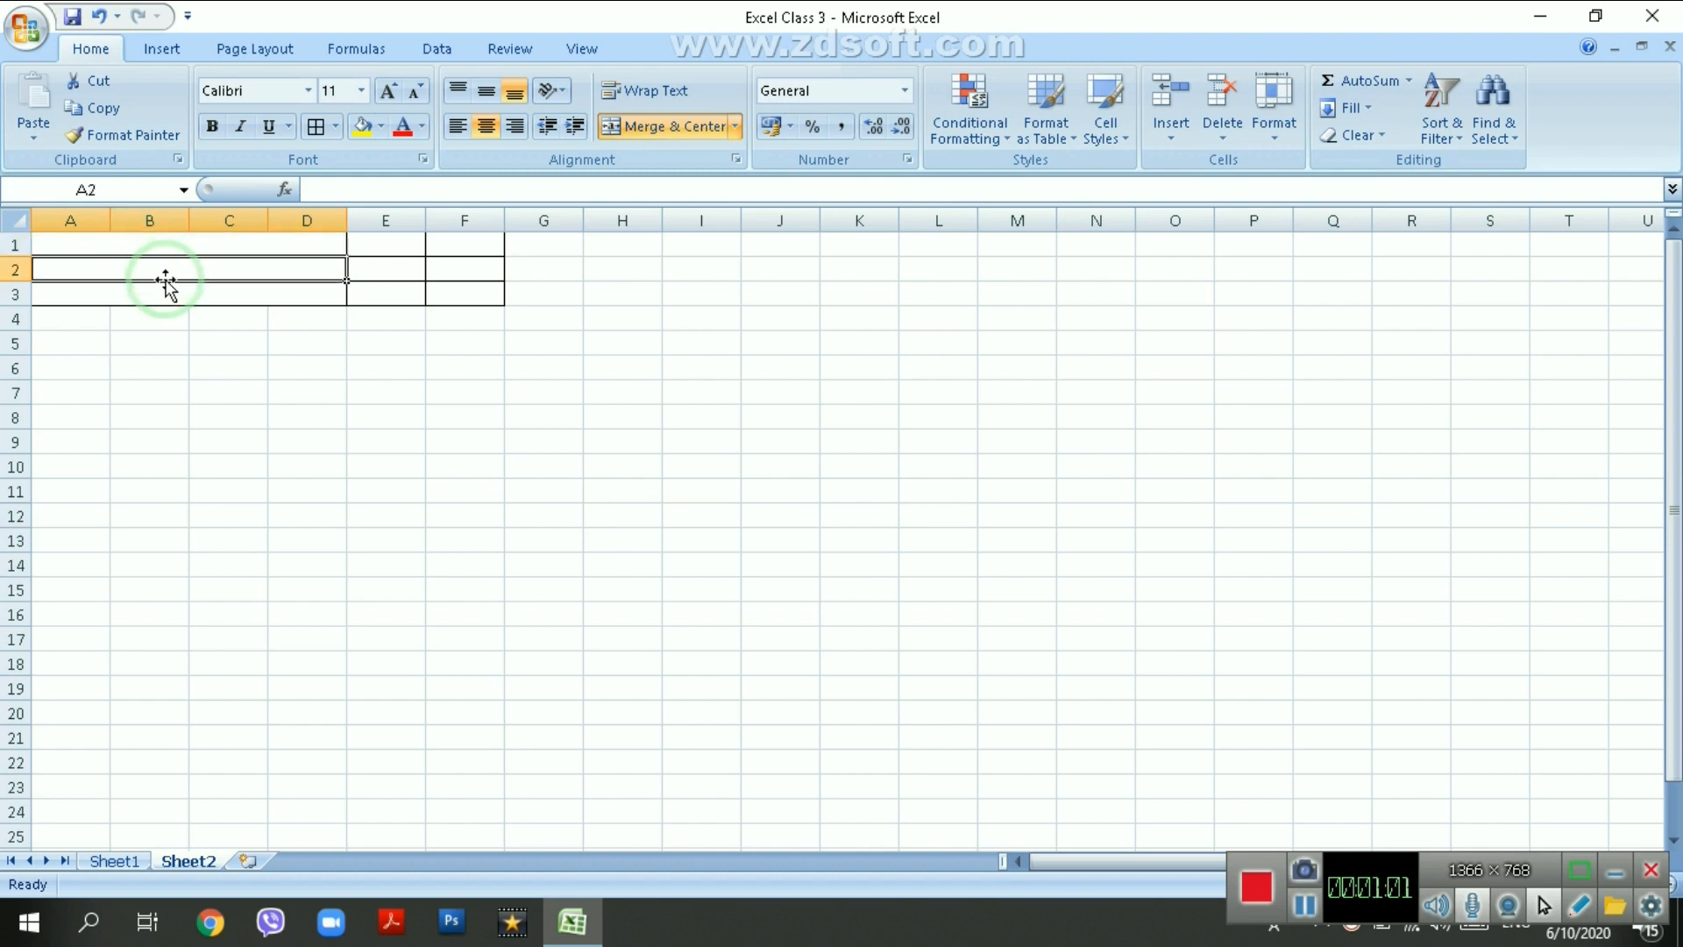
left_click(164, 292)
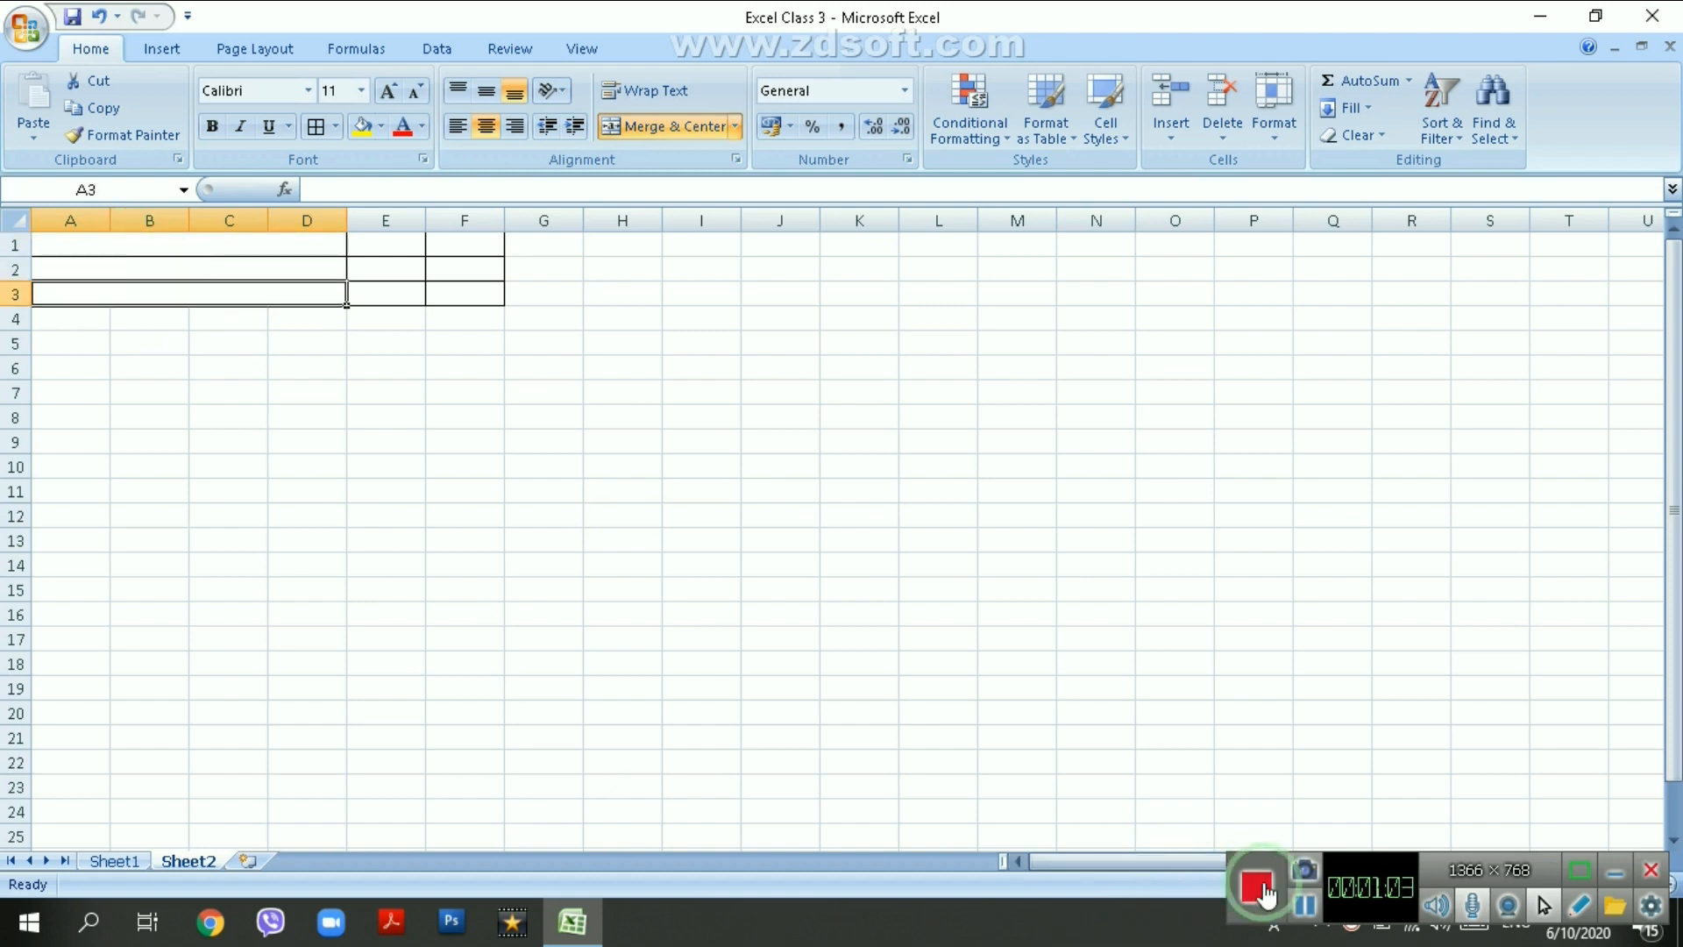
left_click(742, 722)
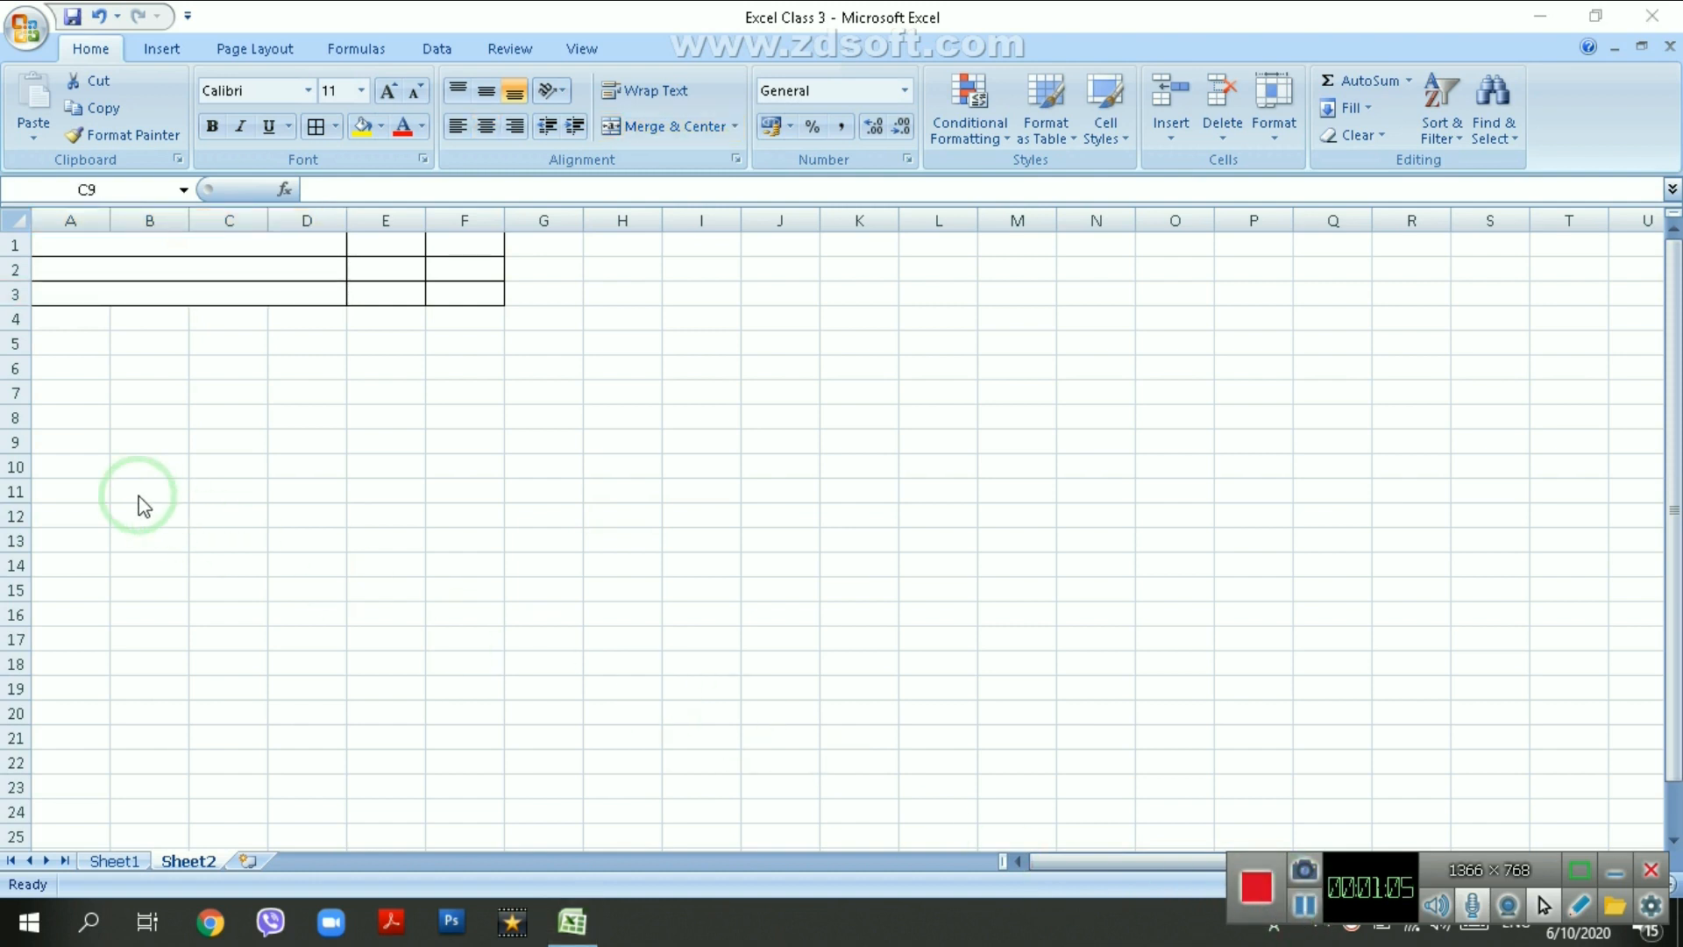
- Increase the heights of rows 1 to 3, making row 3 the tallest and row 2 the shortest
left_click(196, 252)
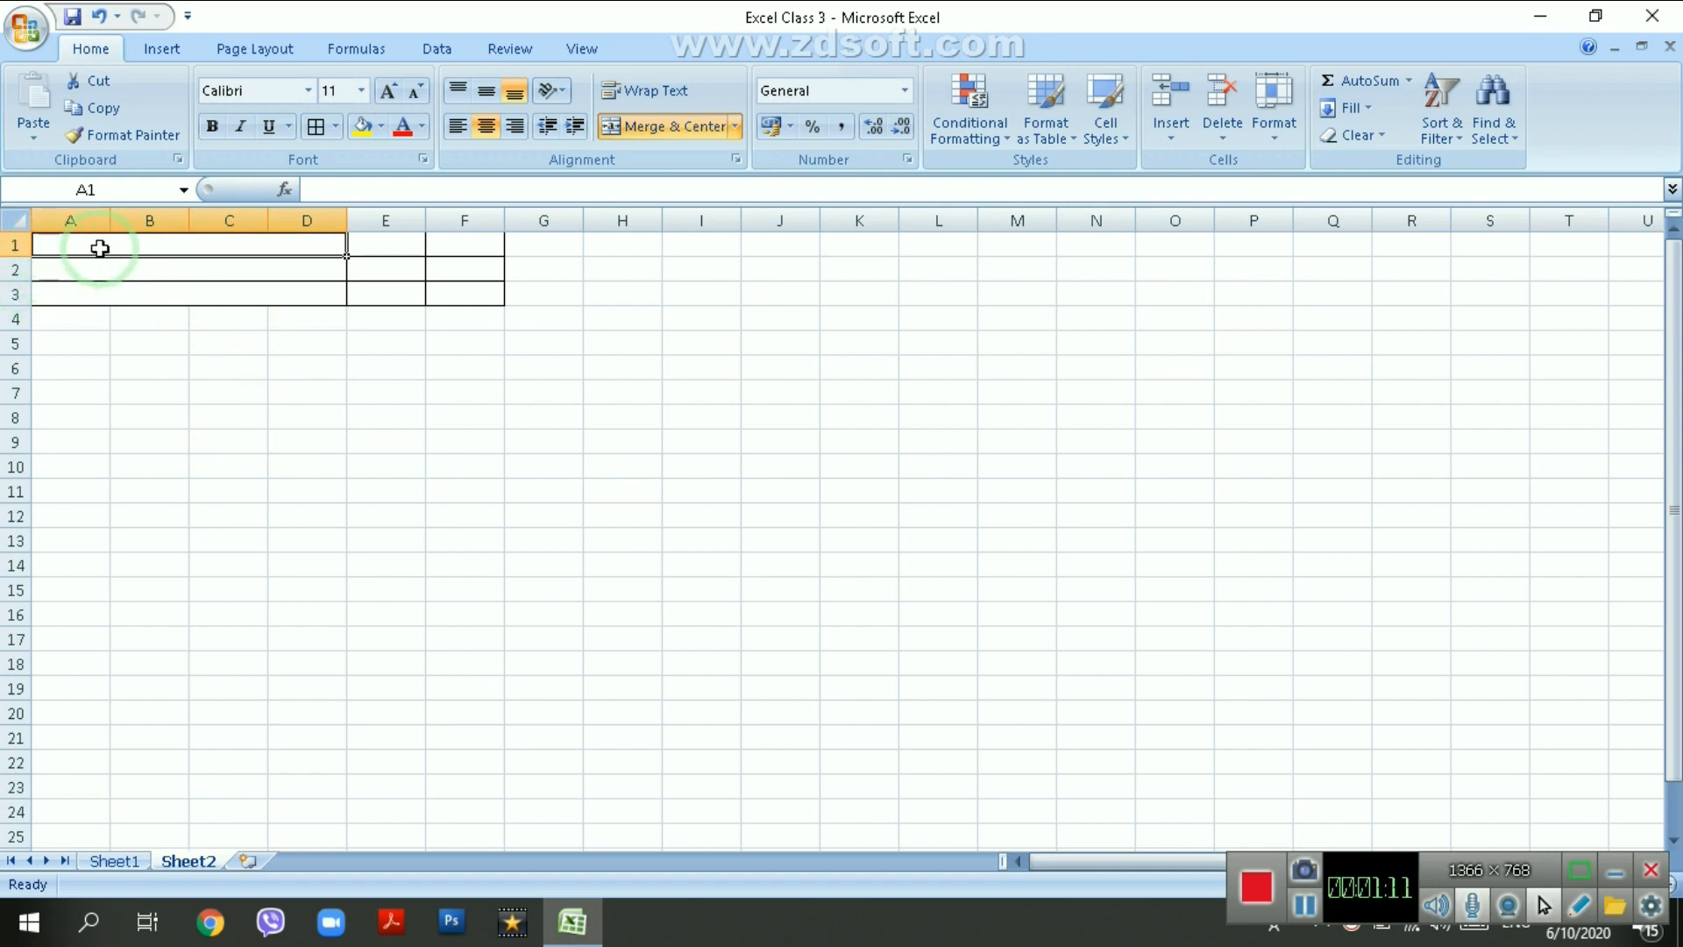
left_click_drag(16, 255, 7, 359)
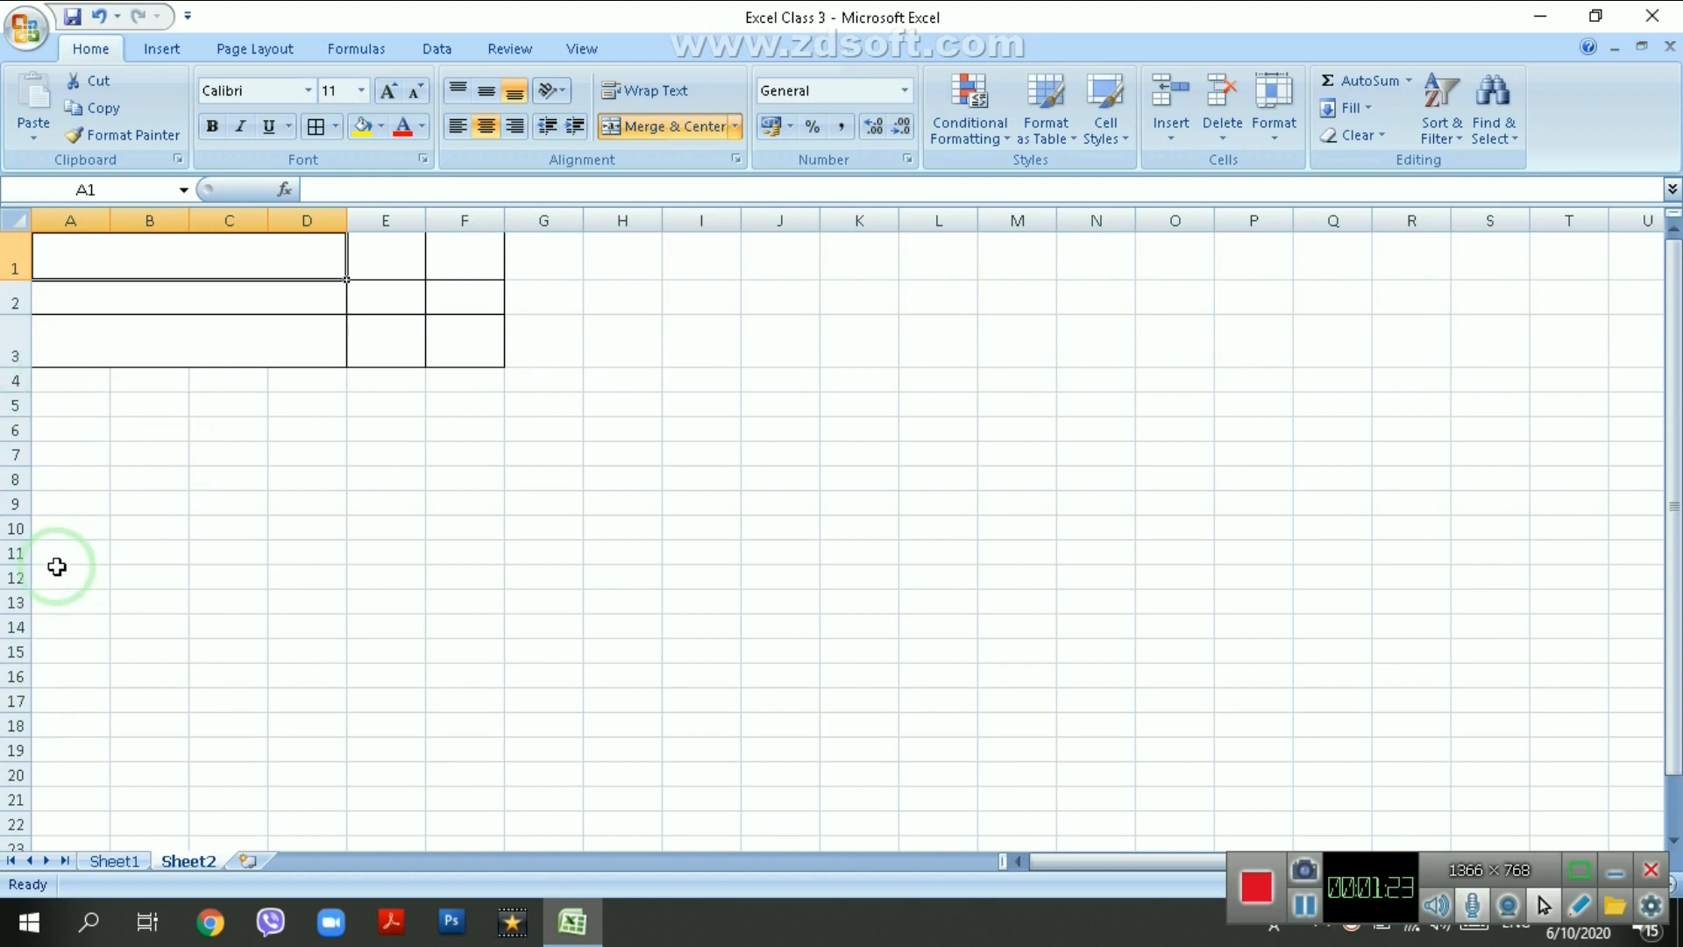
- Fill cells A4:D4 below the title block with the standard green color
left_click(70, 386)
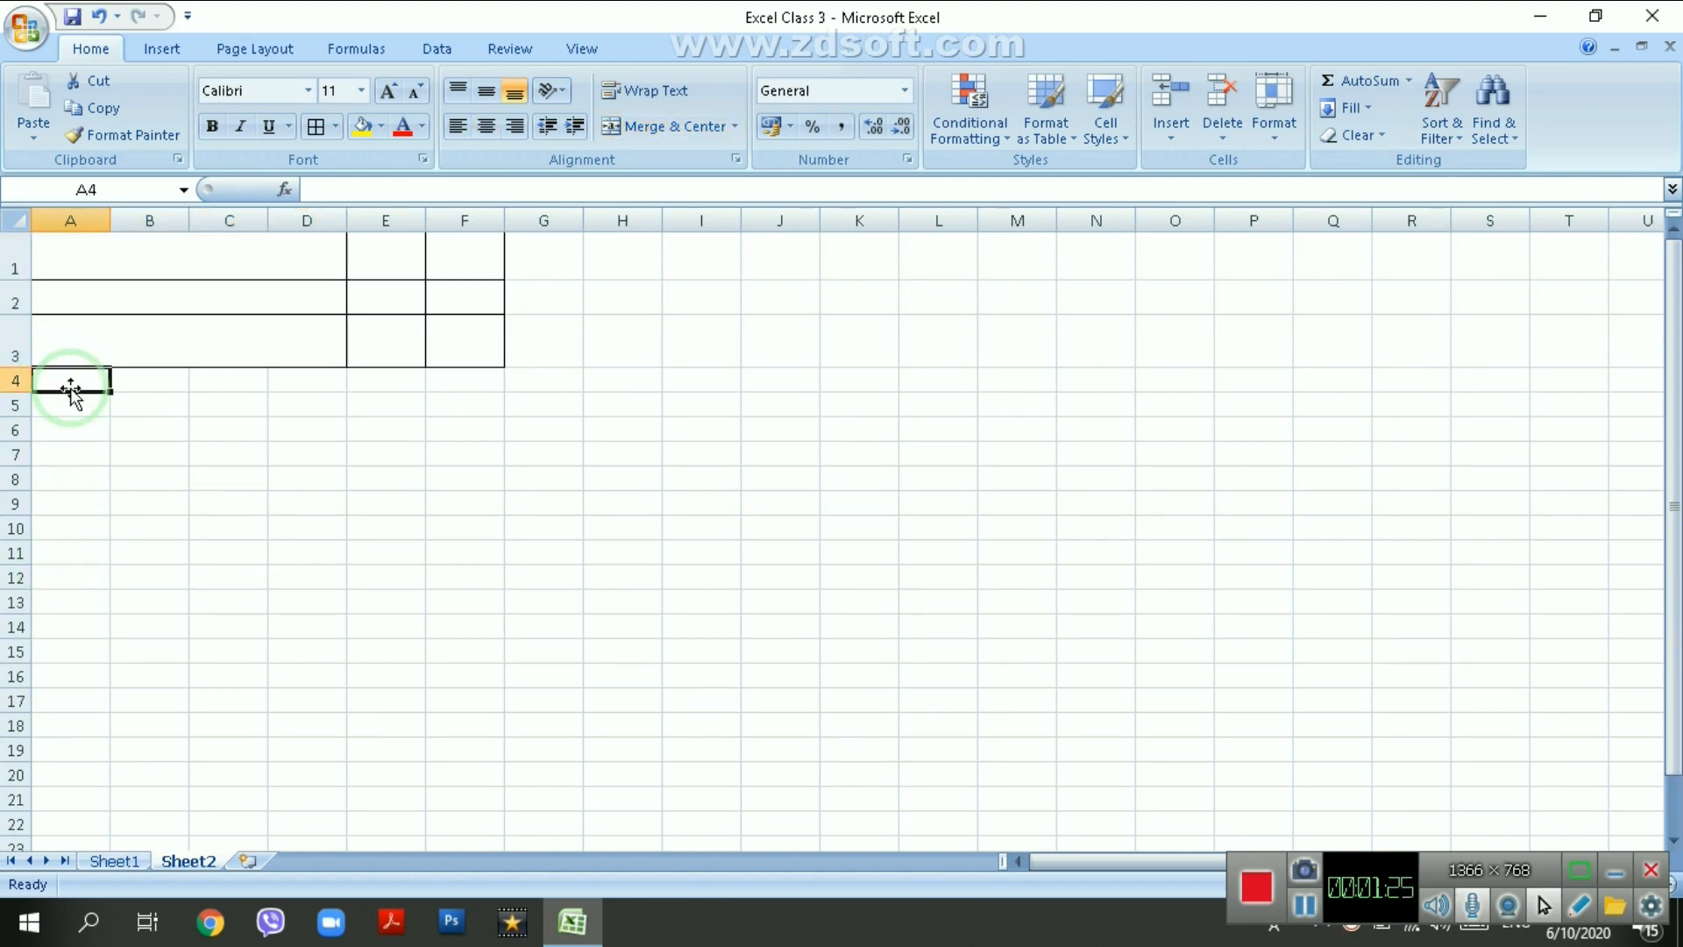
left_click(143, 391)
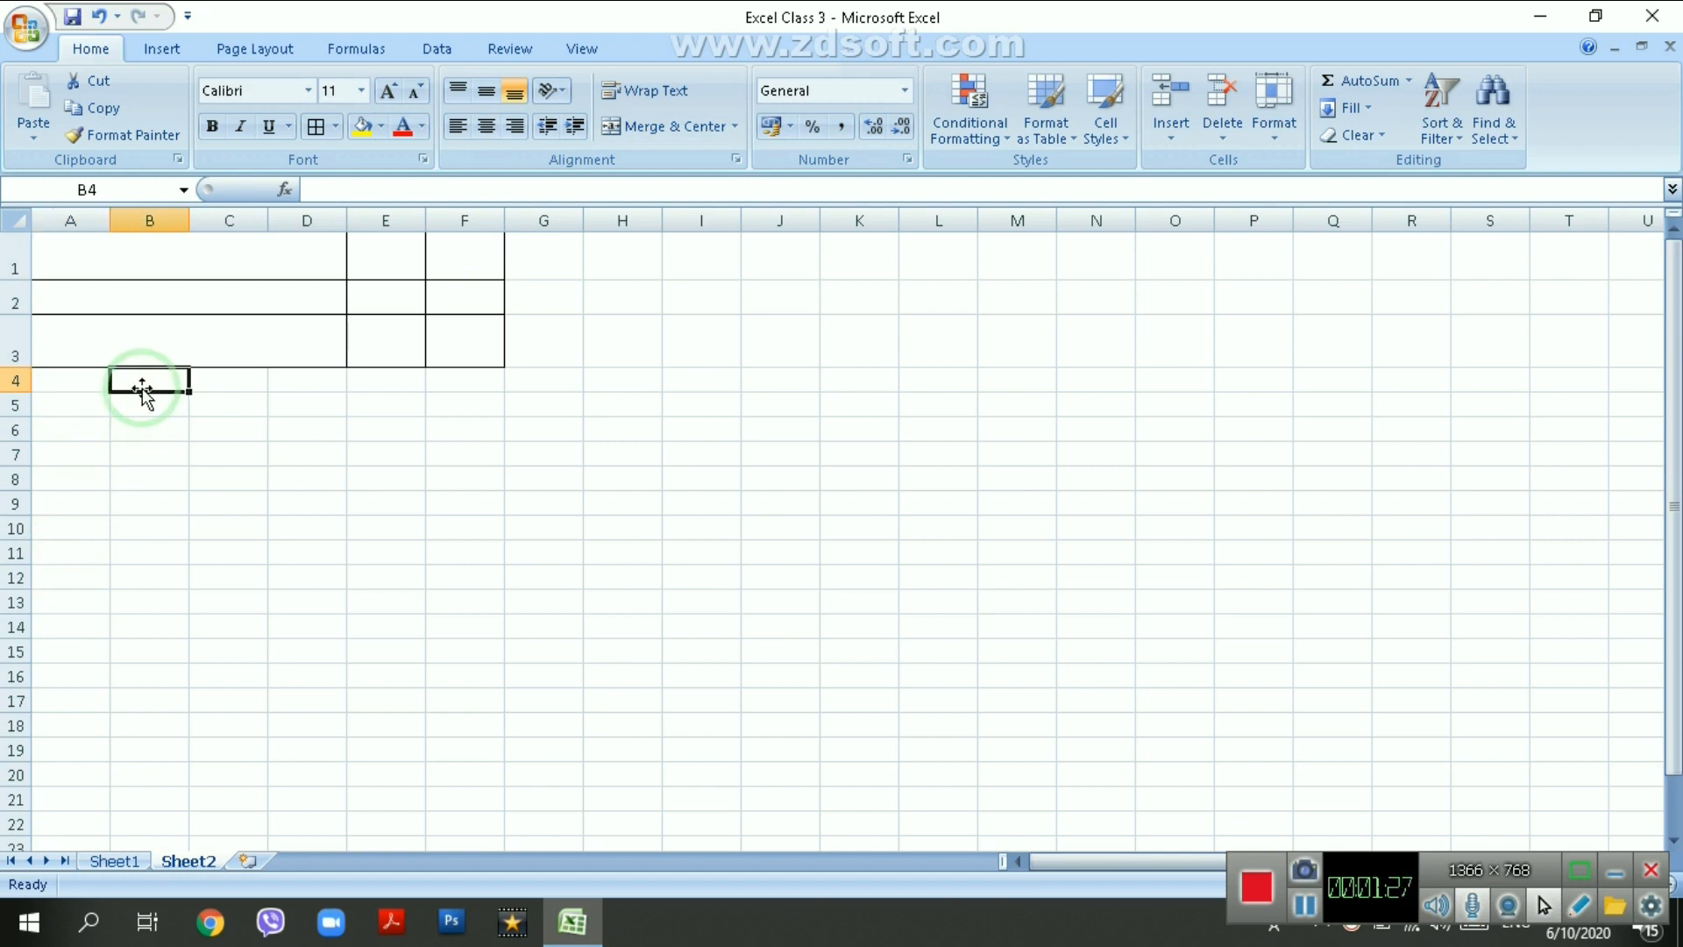
left_click(232, 383)
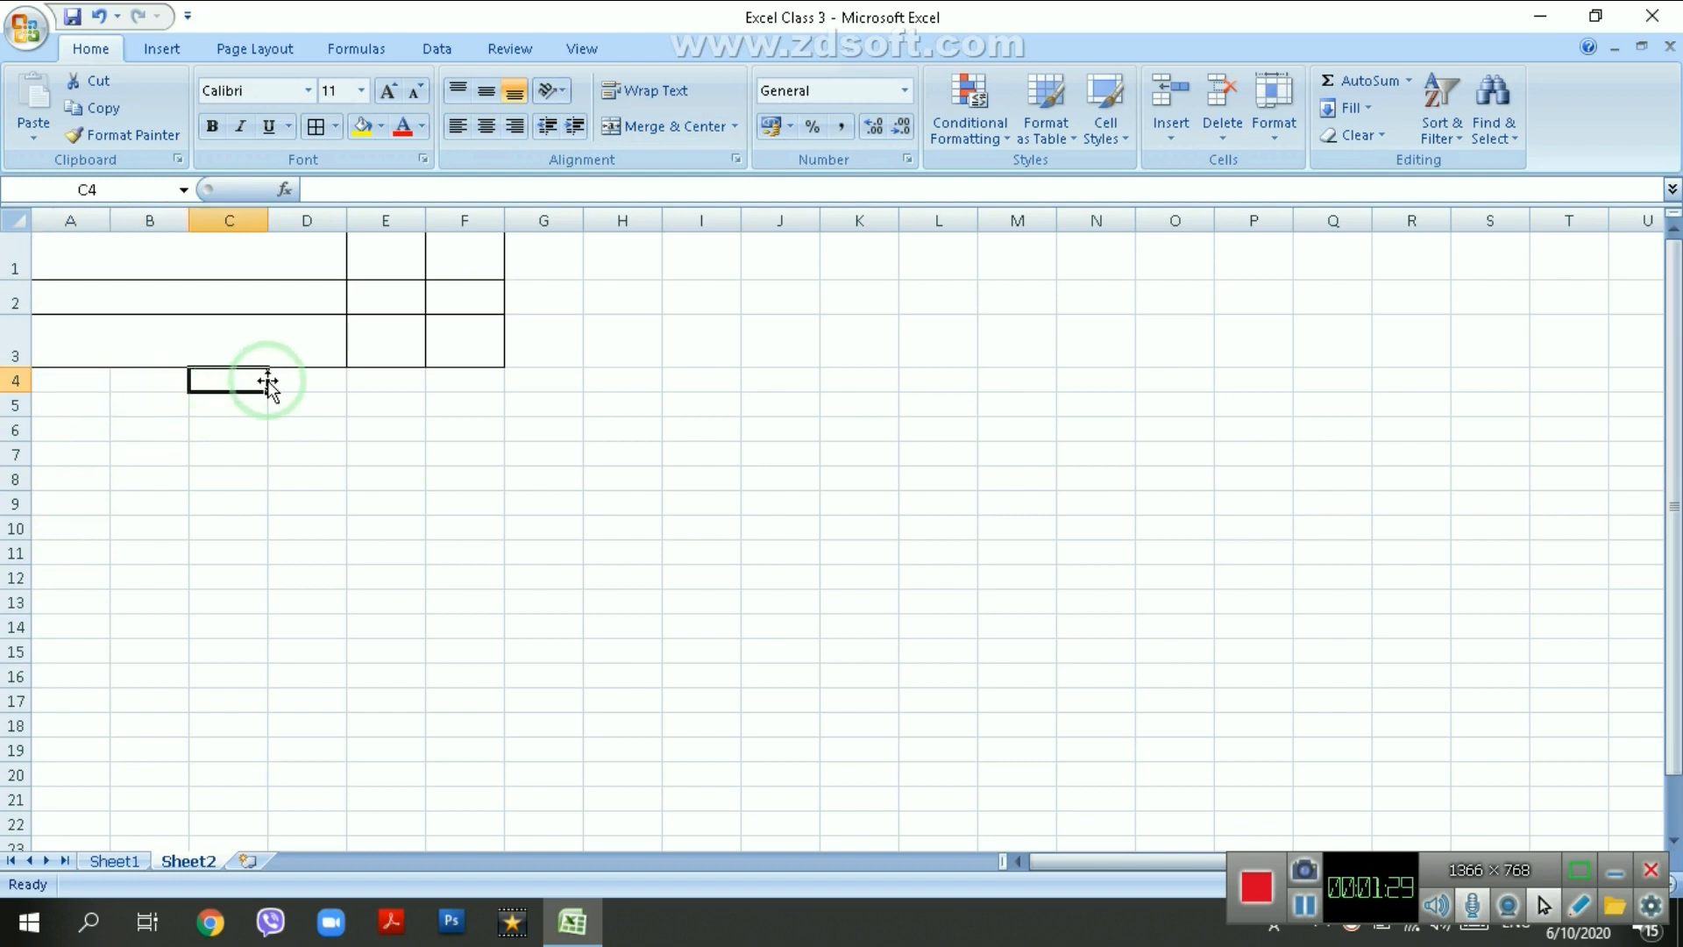
left_click(302, 381)
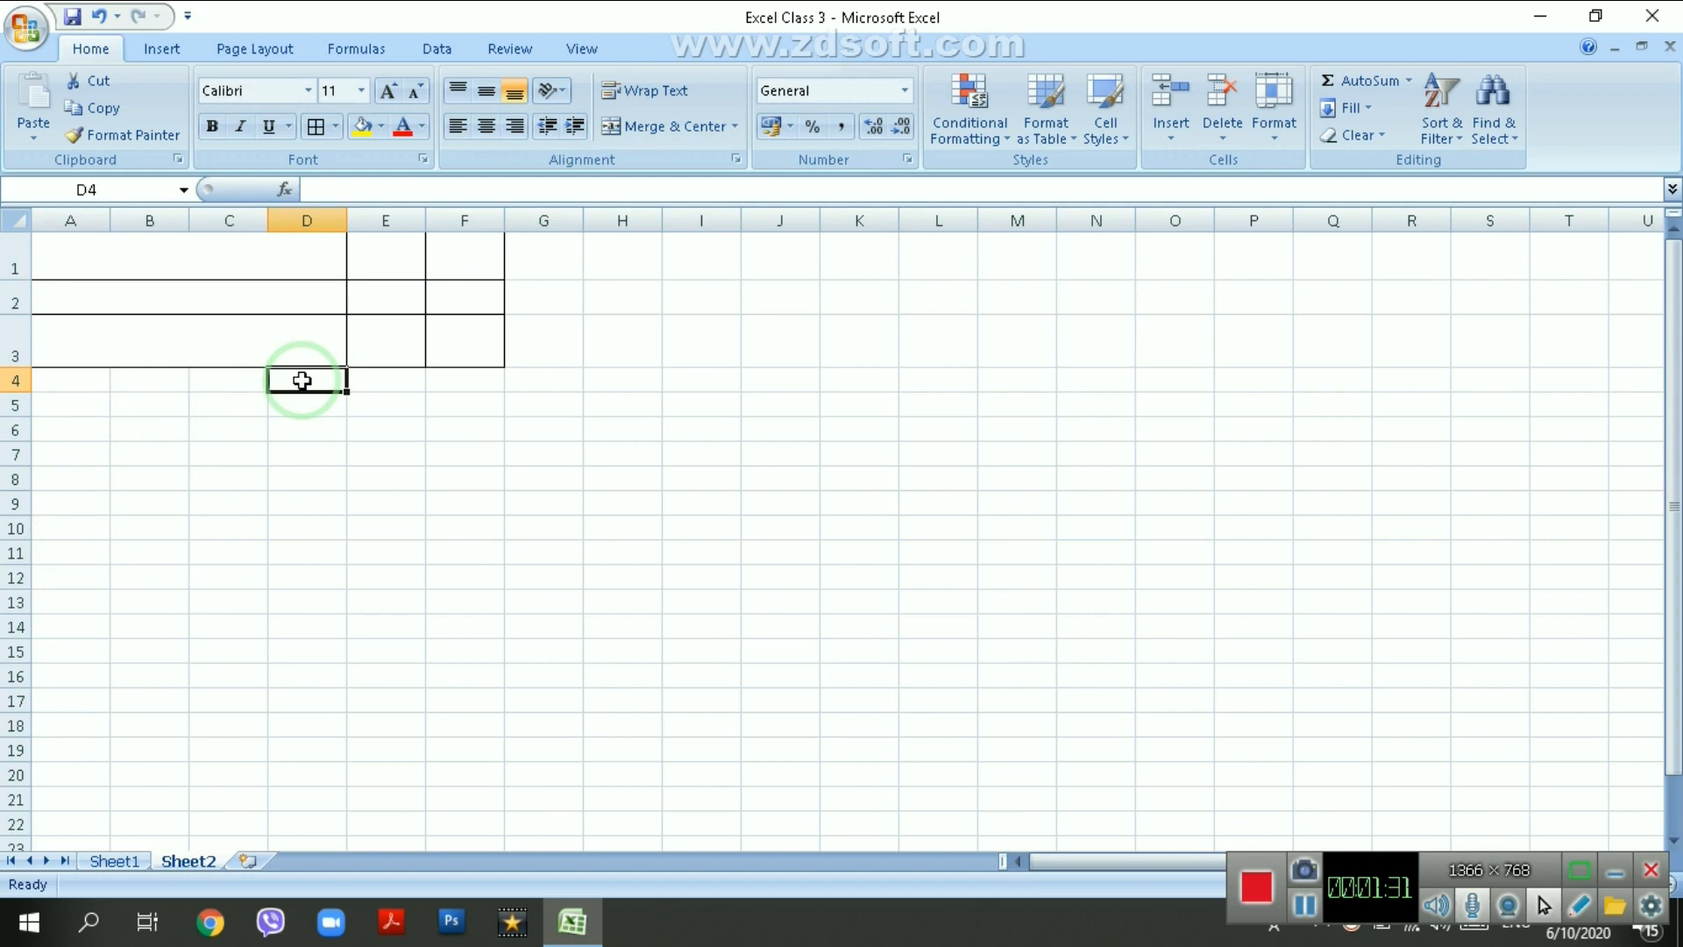
left_click_drag(63, 379, 313, 385)
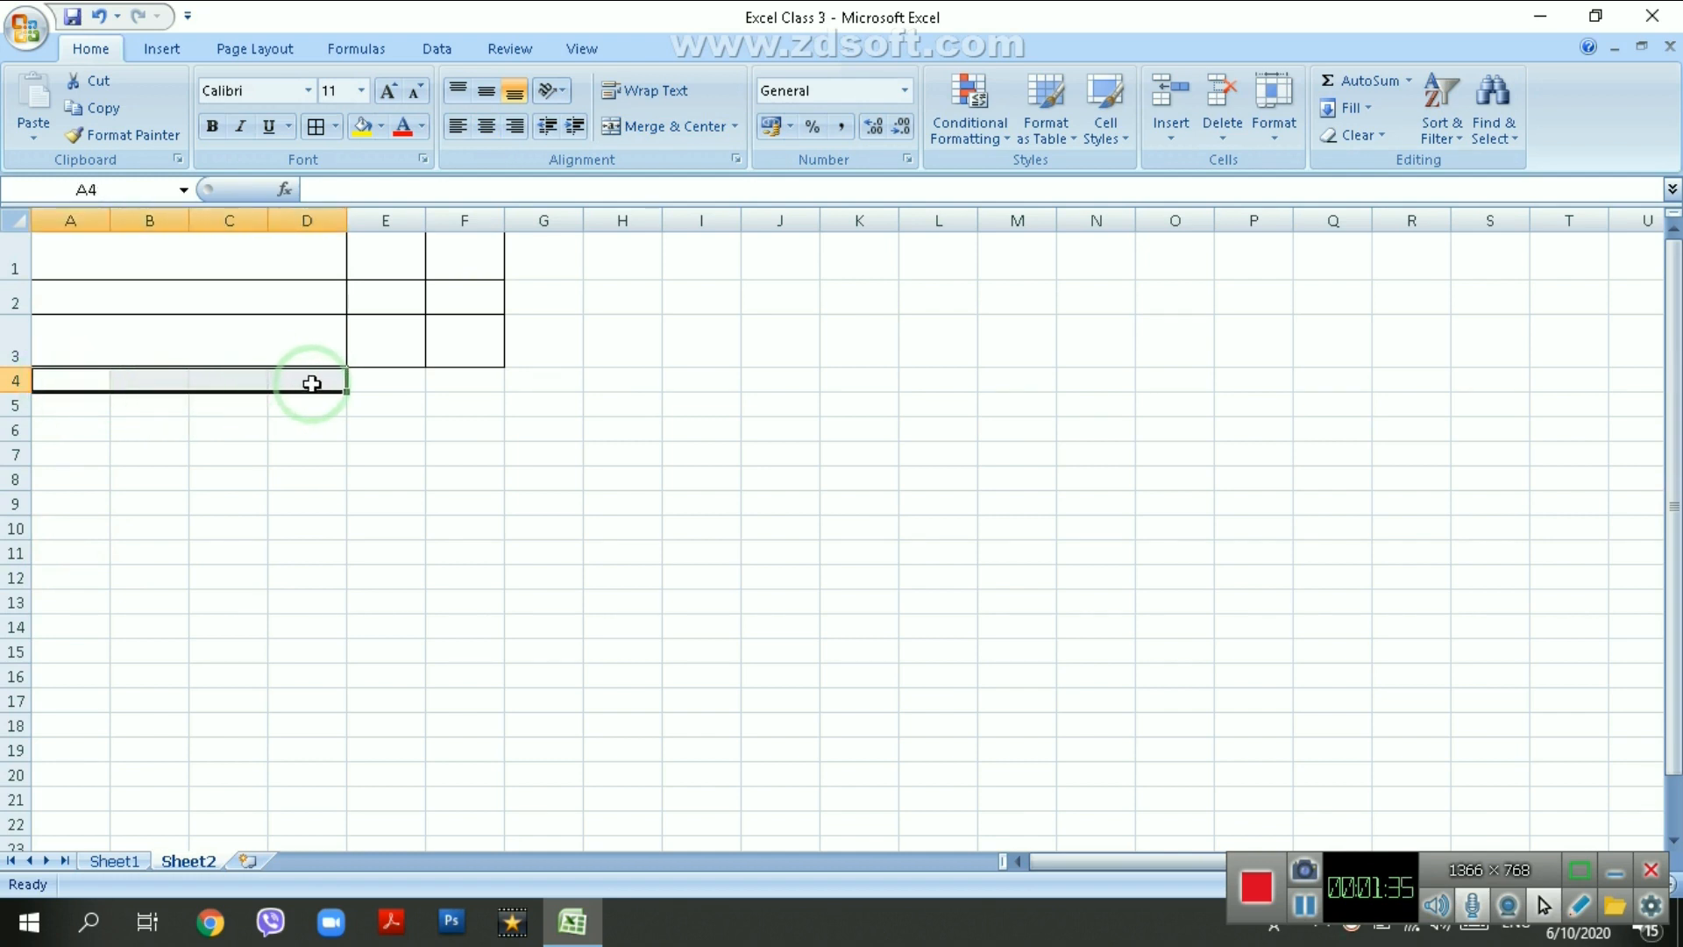
left_click(380, 127)
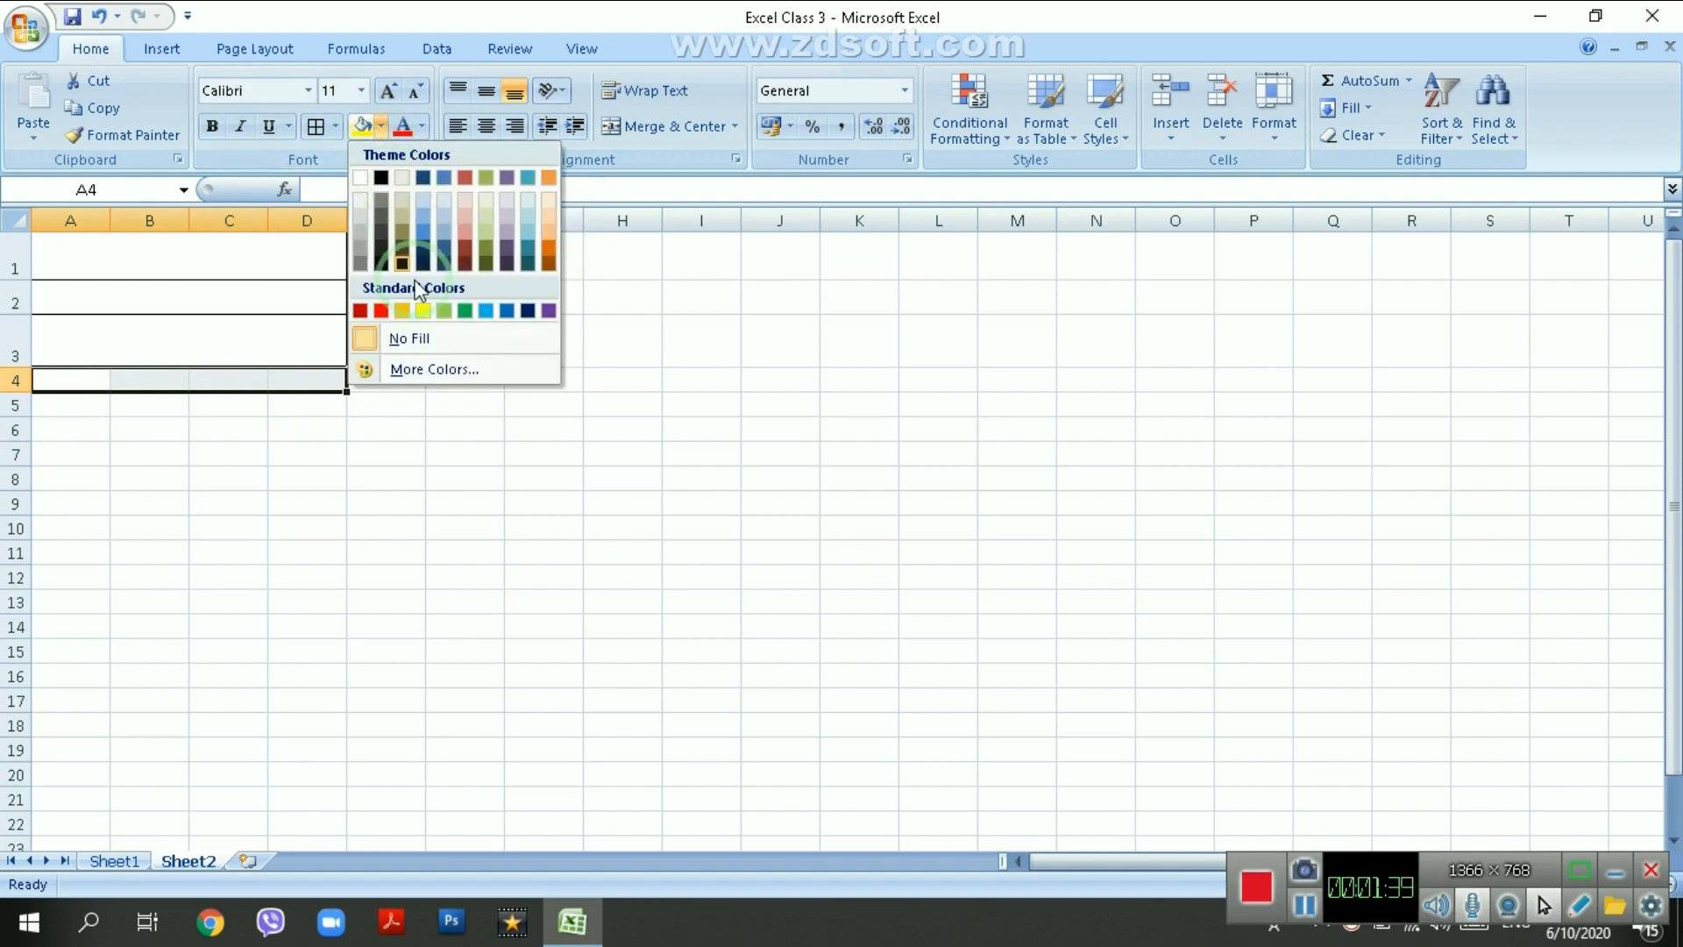
left_click(465, 312)
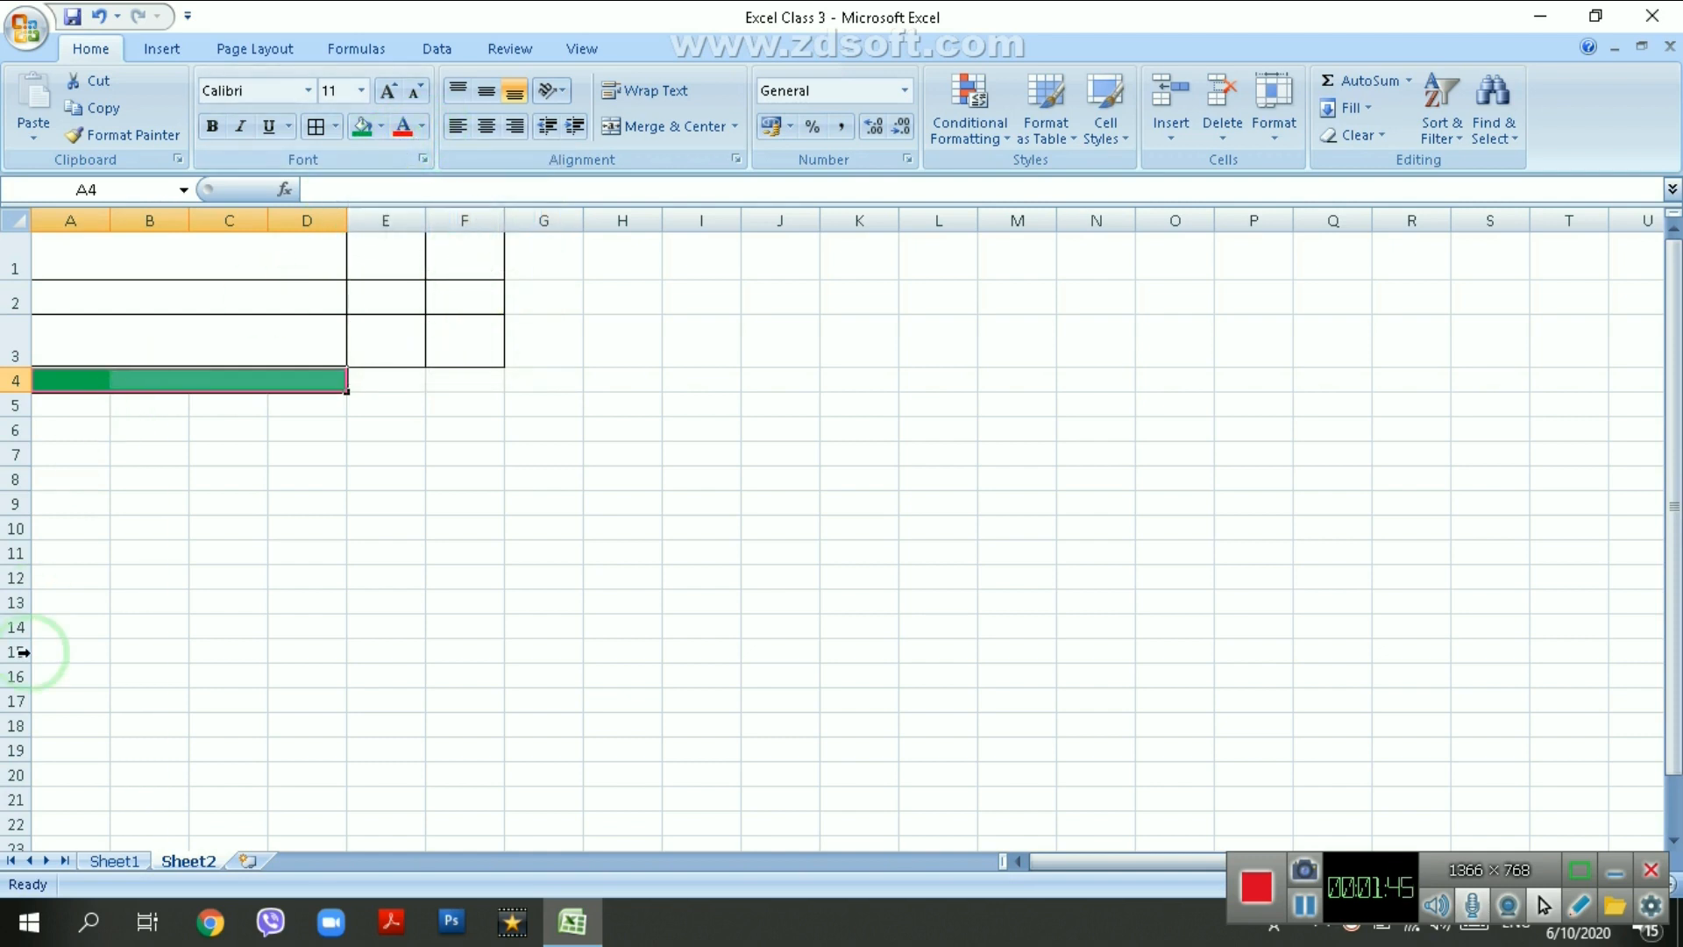
- Apply All Borders to the range A4:D10, including the green row
left_click(77, 403)
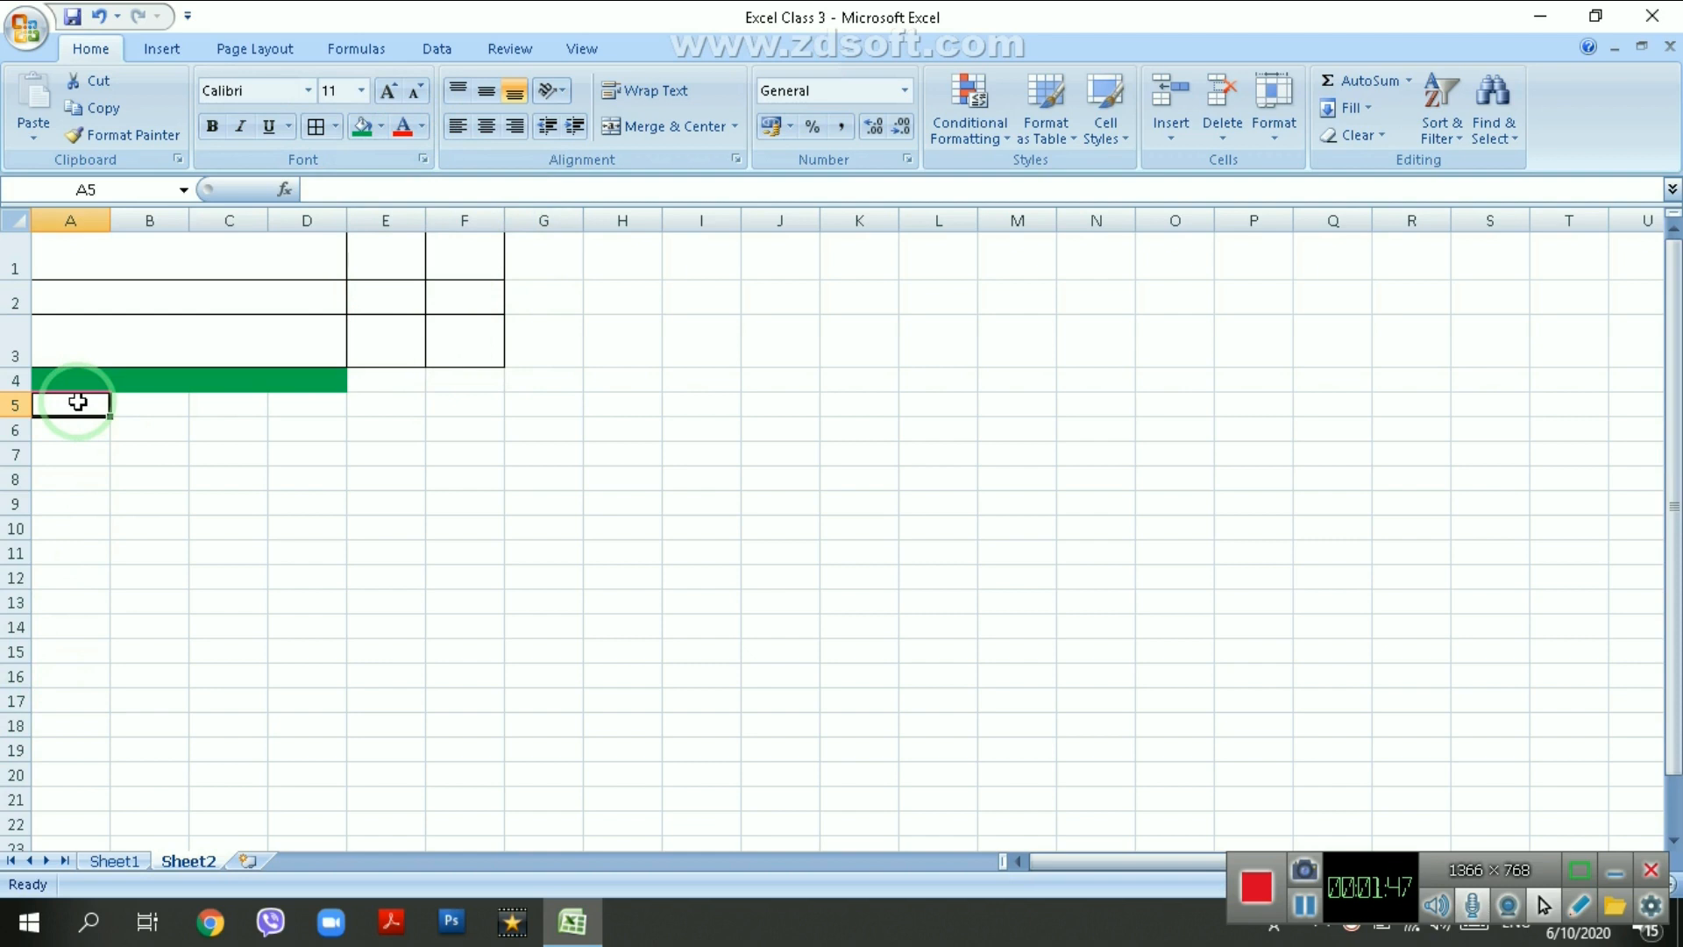
left_click_drag(88, 410, 286, 457)
left_click_drag(92, 383, 307, 518)
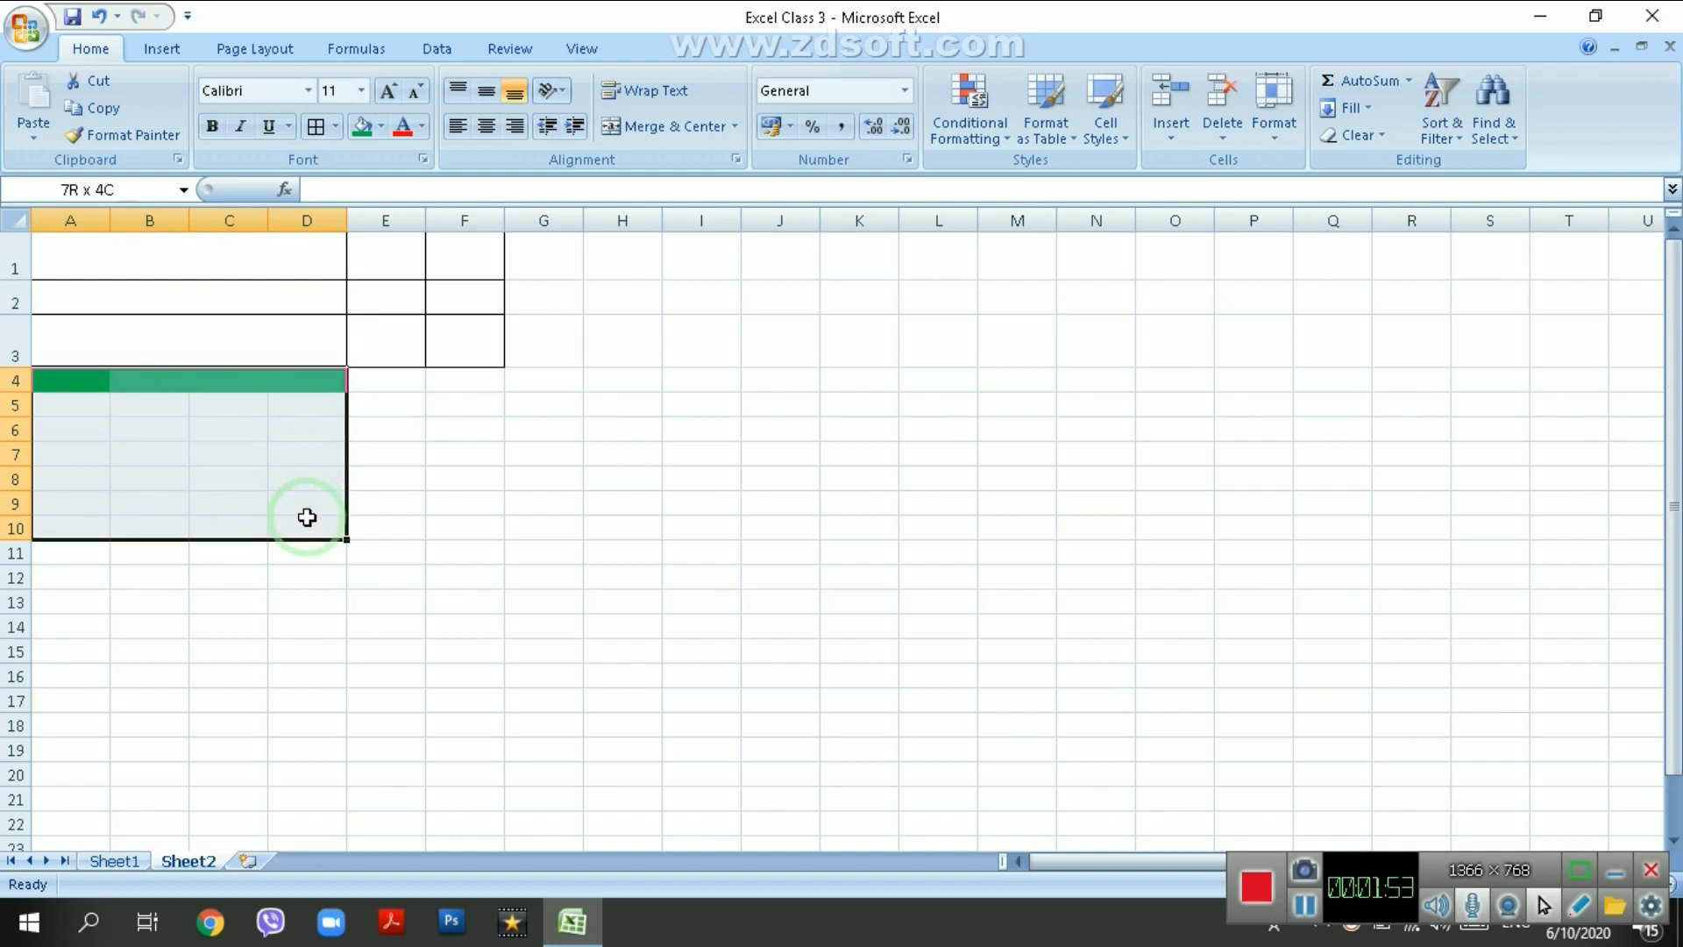
left_click(316, 126)
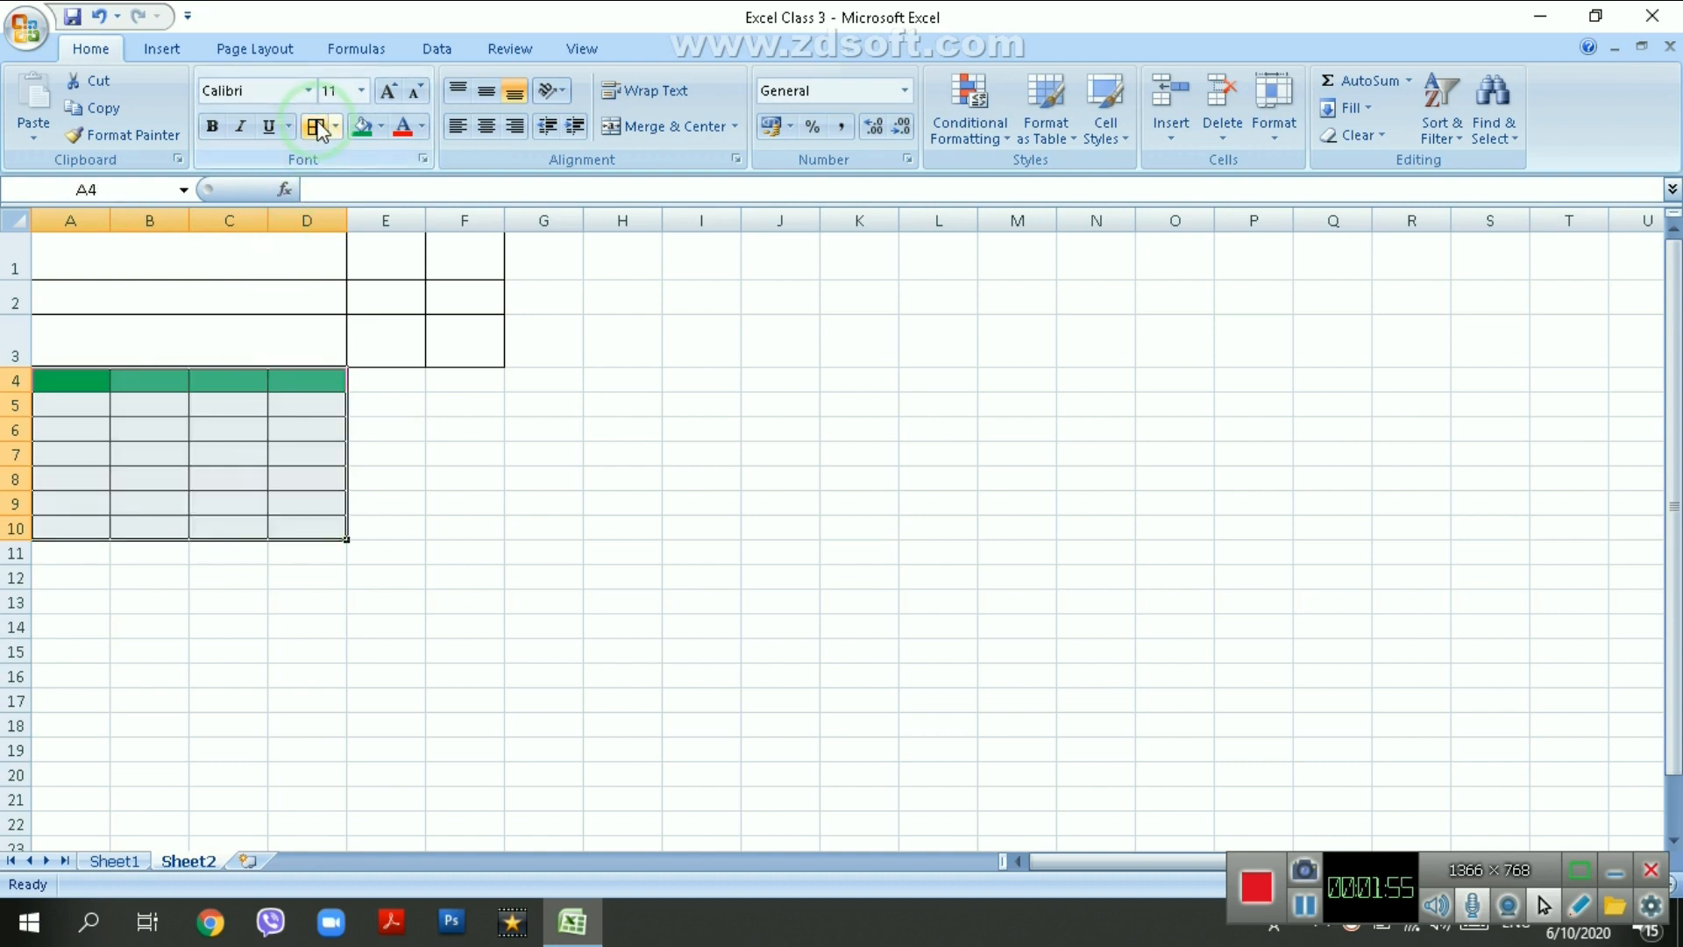
left_click(232, 507)
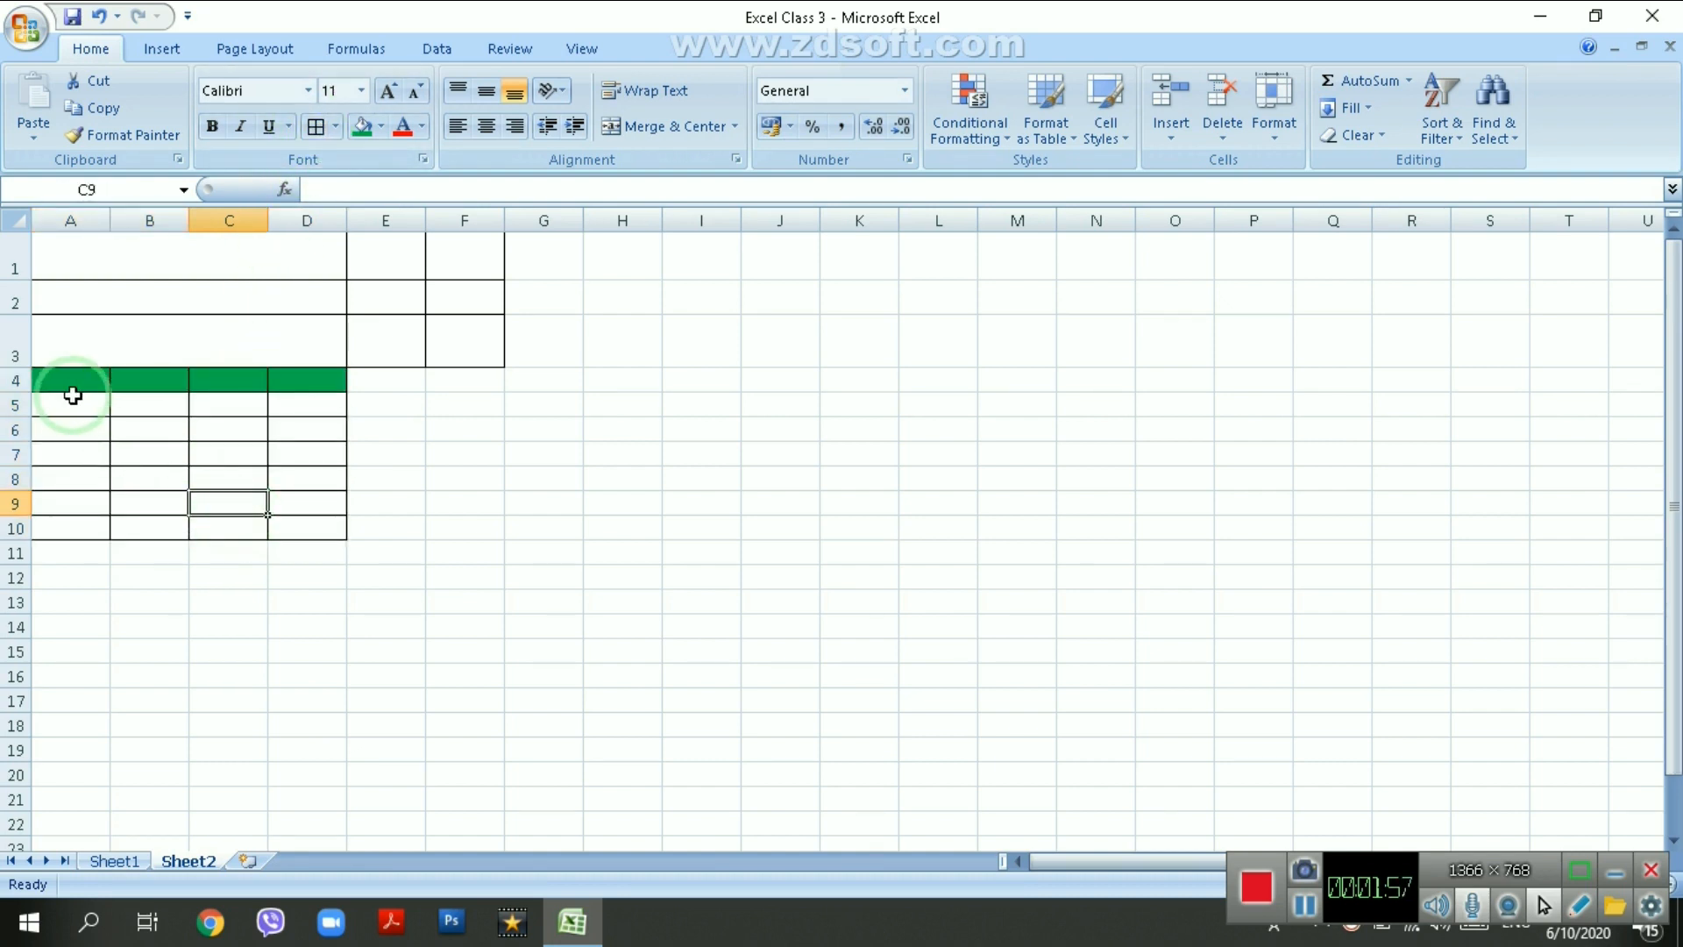
left_click(50, 553)
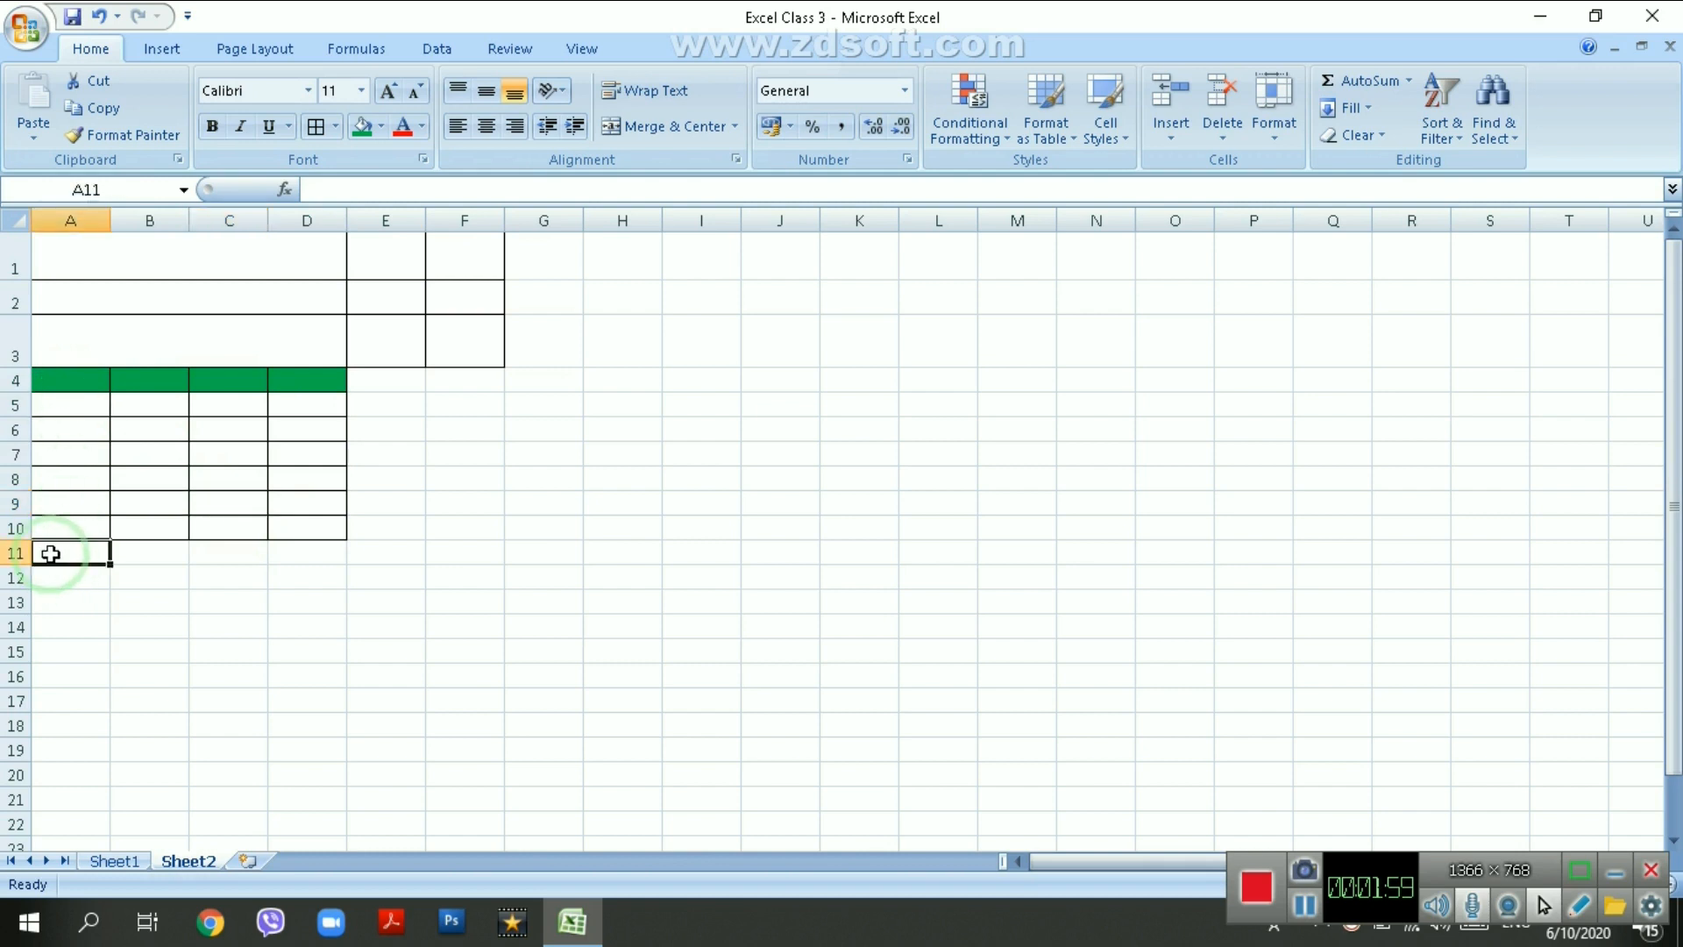
left_click(59, 527)
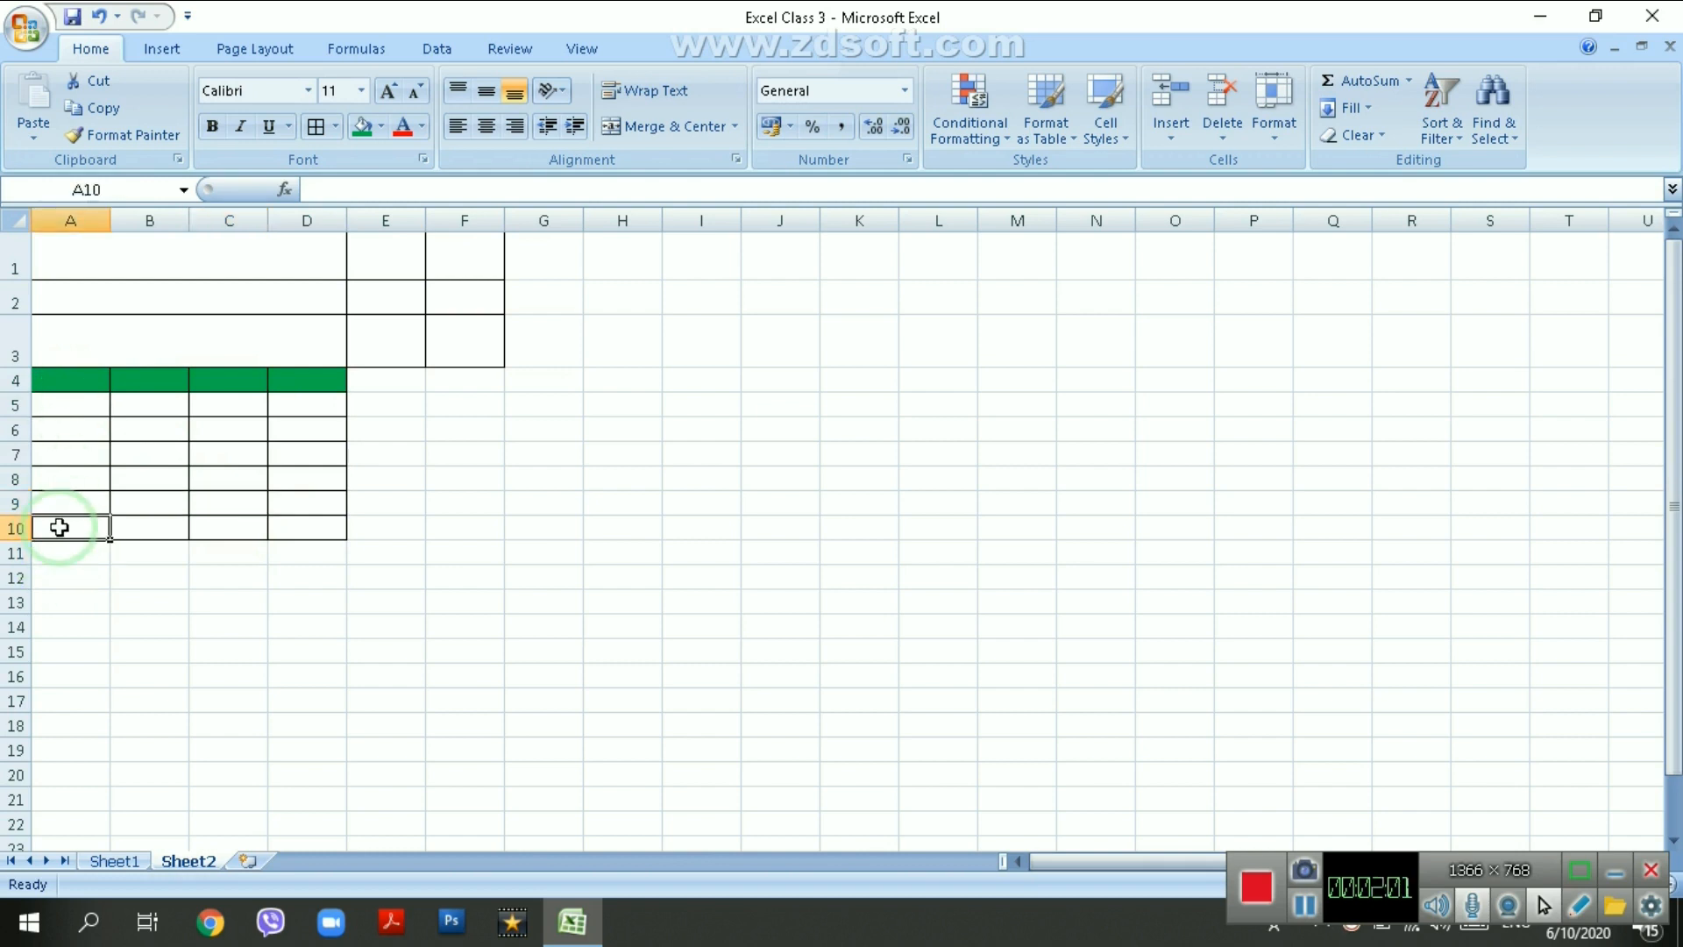
left_click(311, 525)
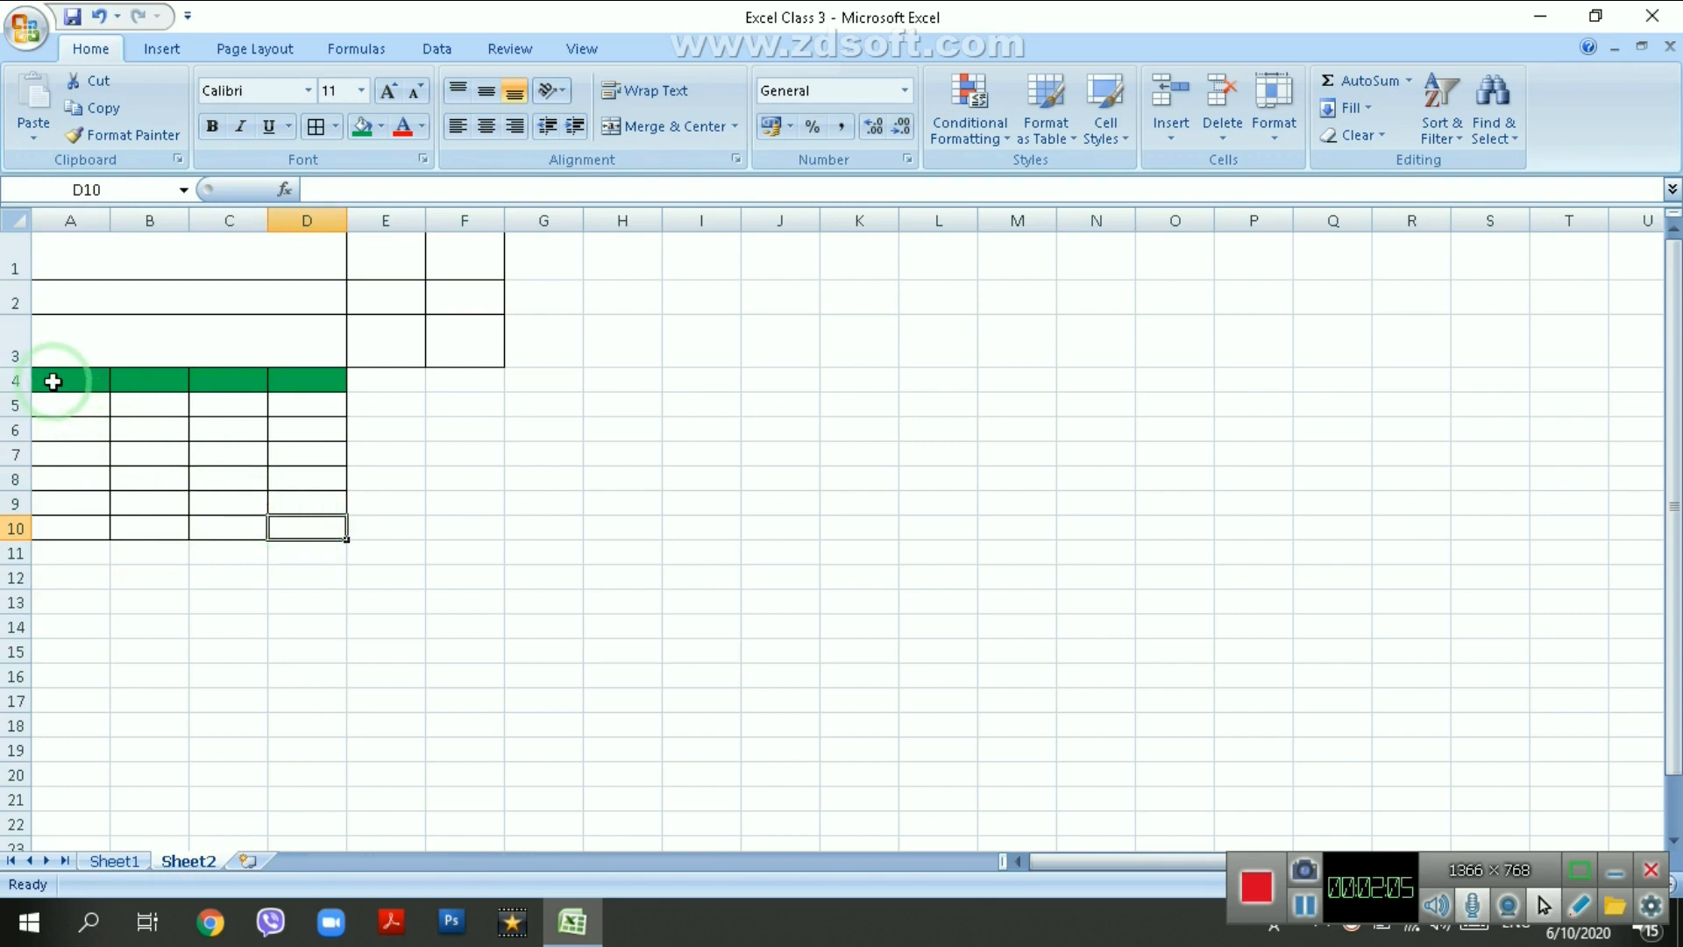
left_click_drag(53, 381, 303, 521)
left_click(54, 377)
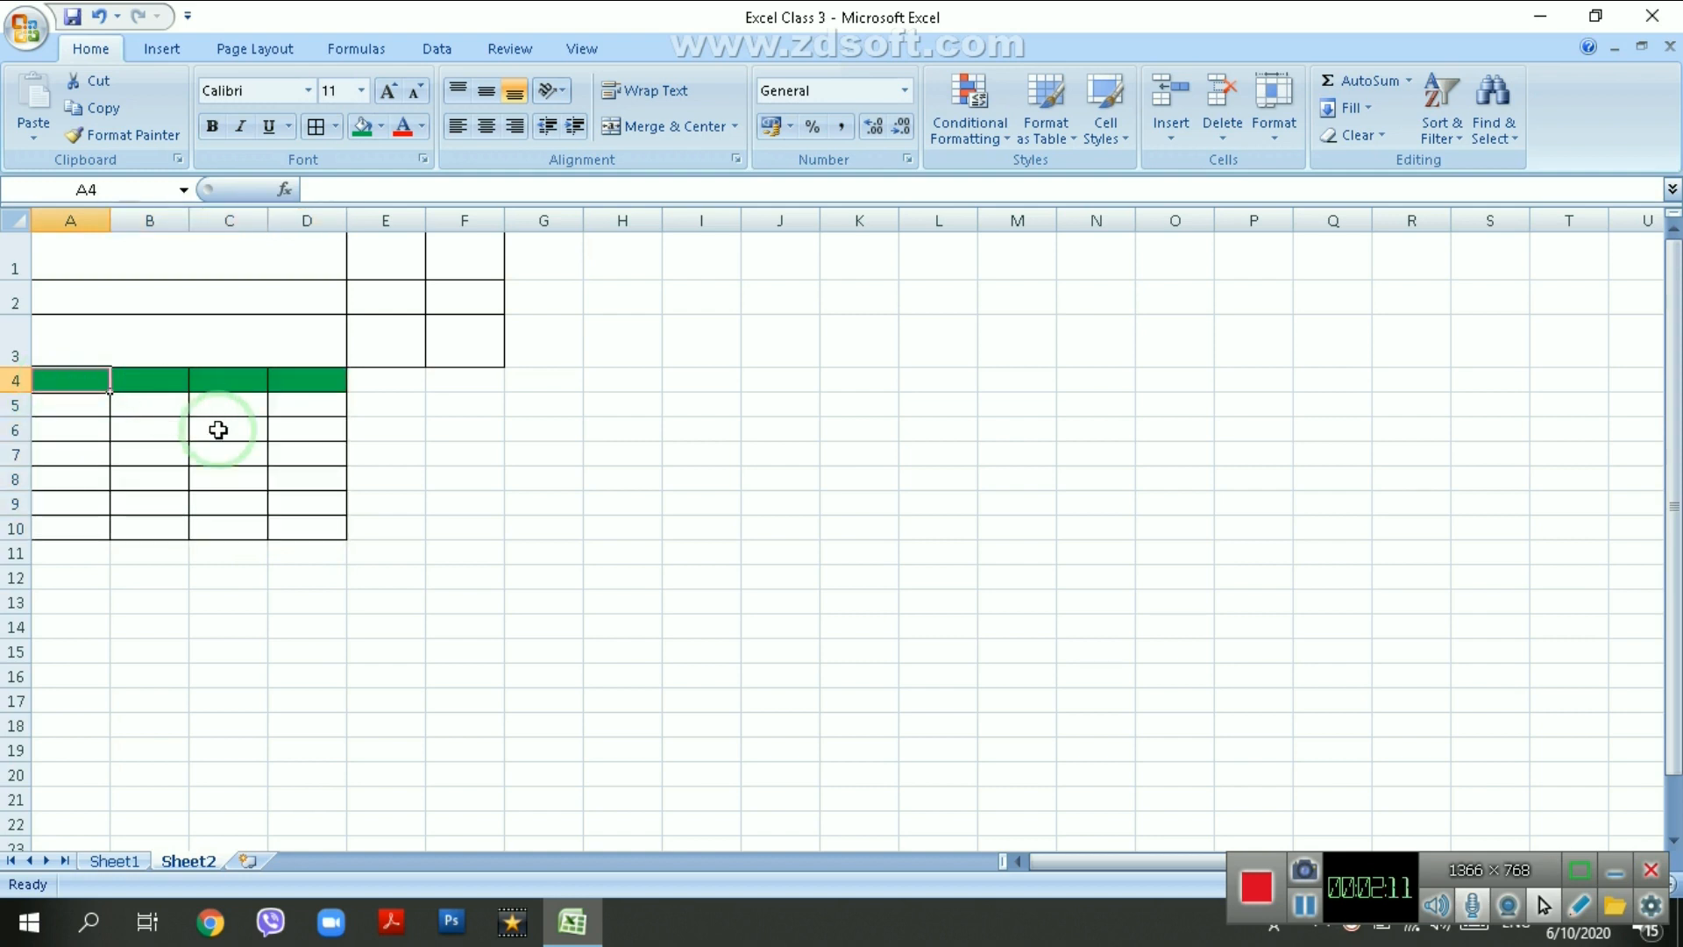
- Enter the column headings Date, Description, Hours and Totle Fee in cells A5 to D5
left_click(60, 409)
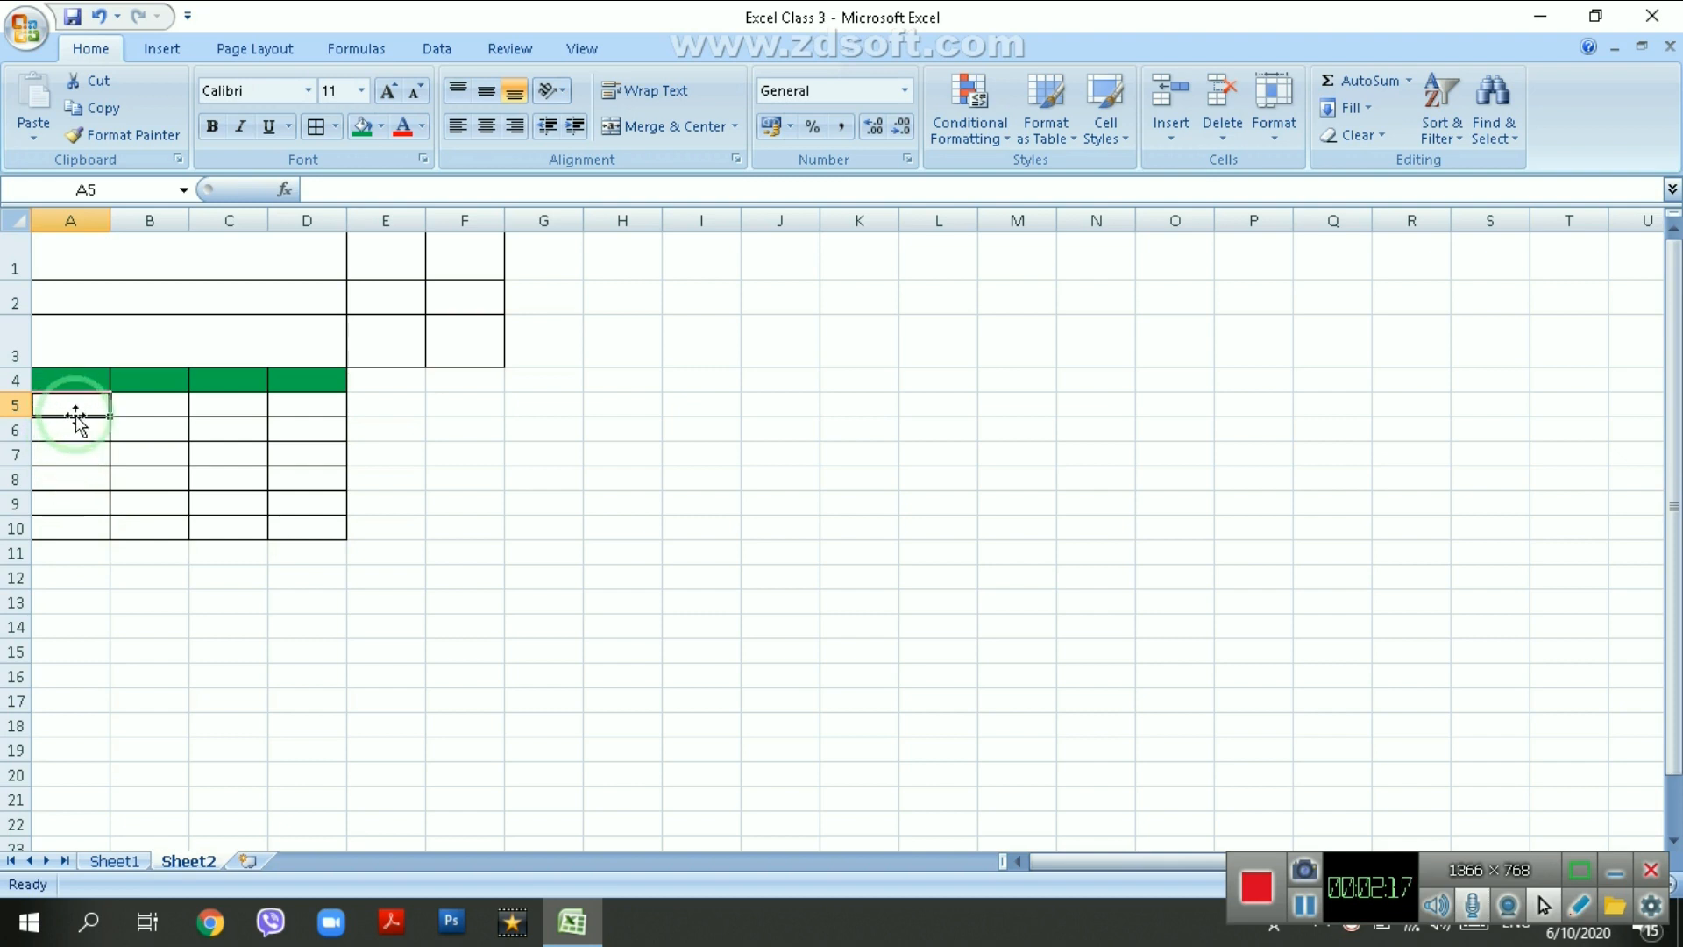
type("Date")
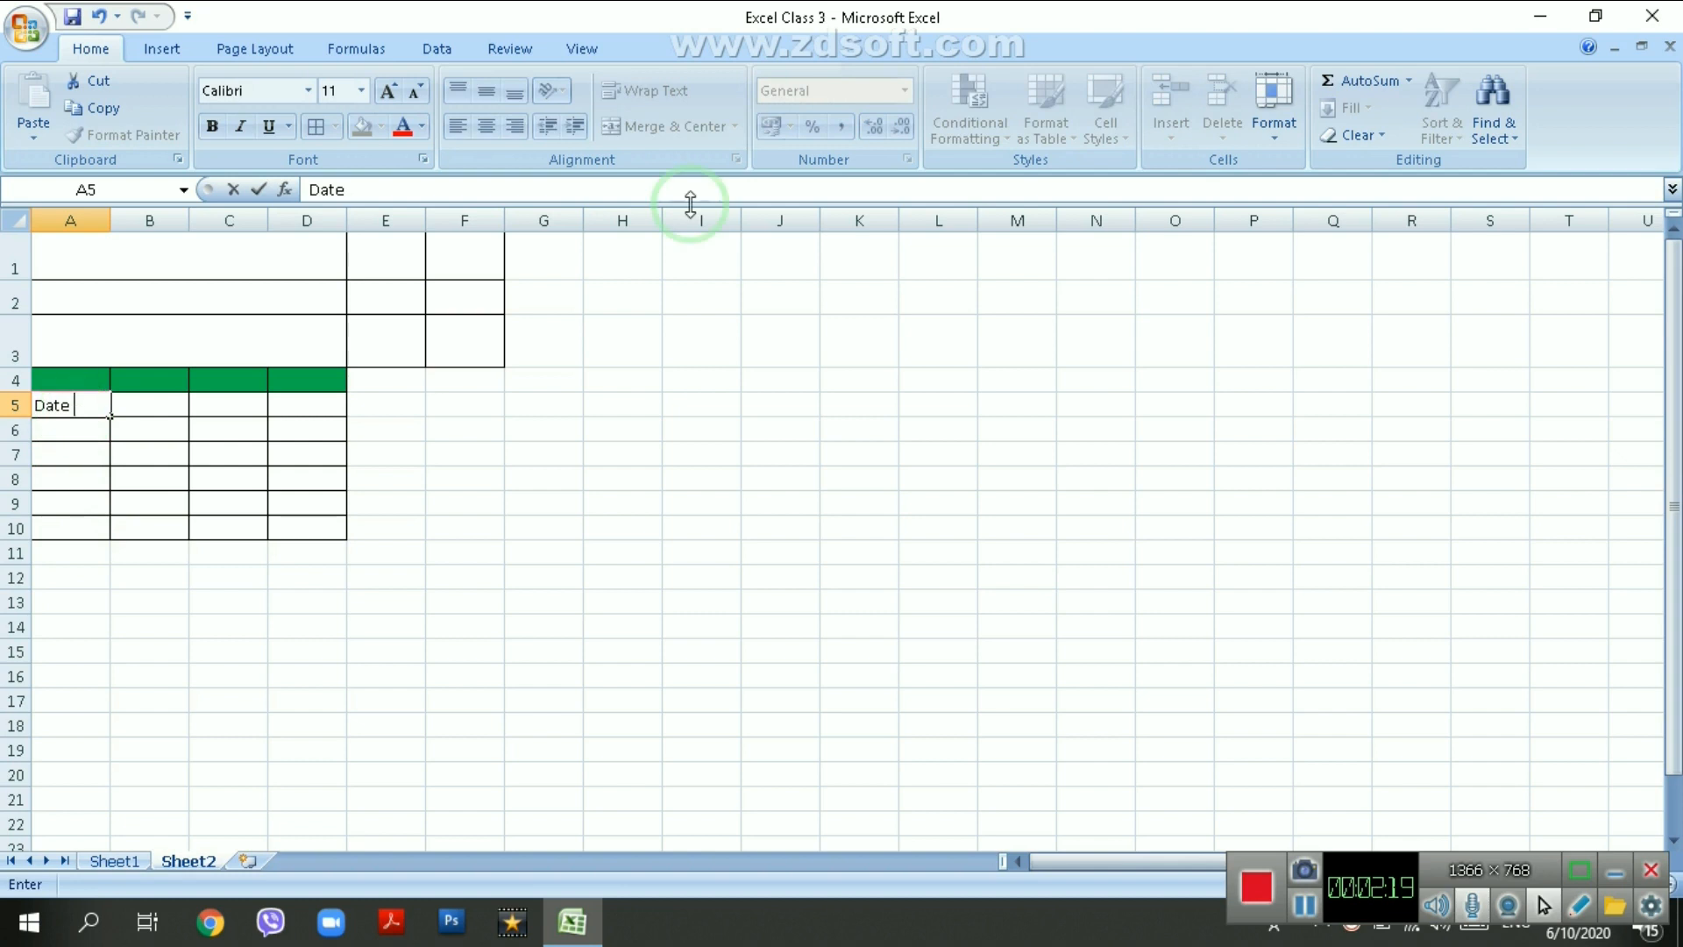
key("Tab")
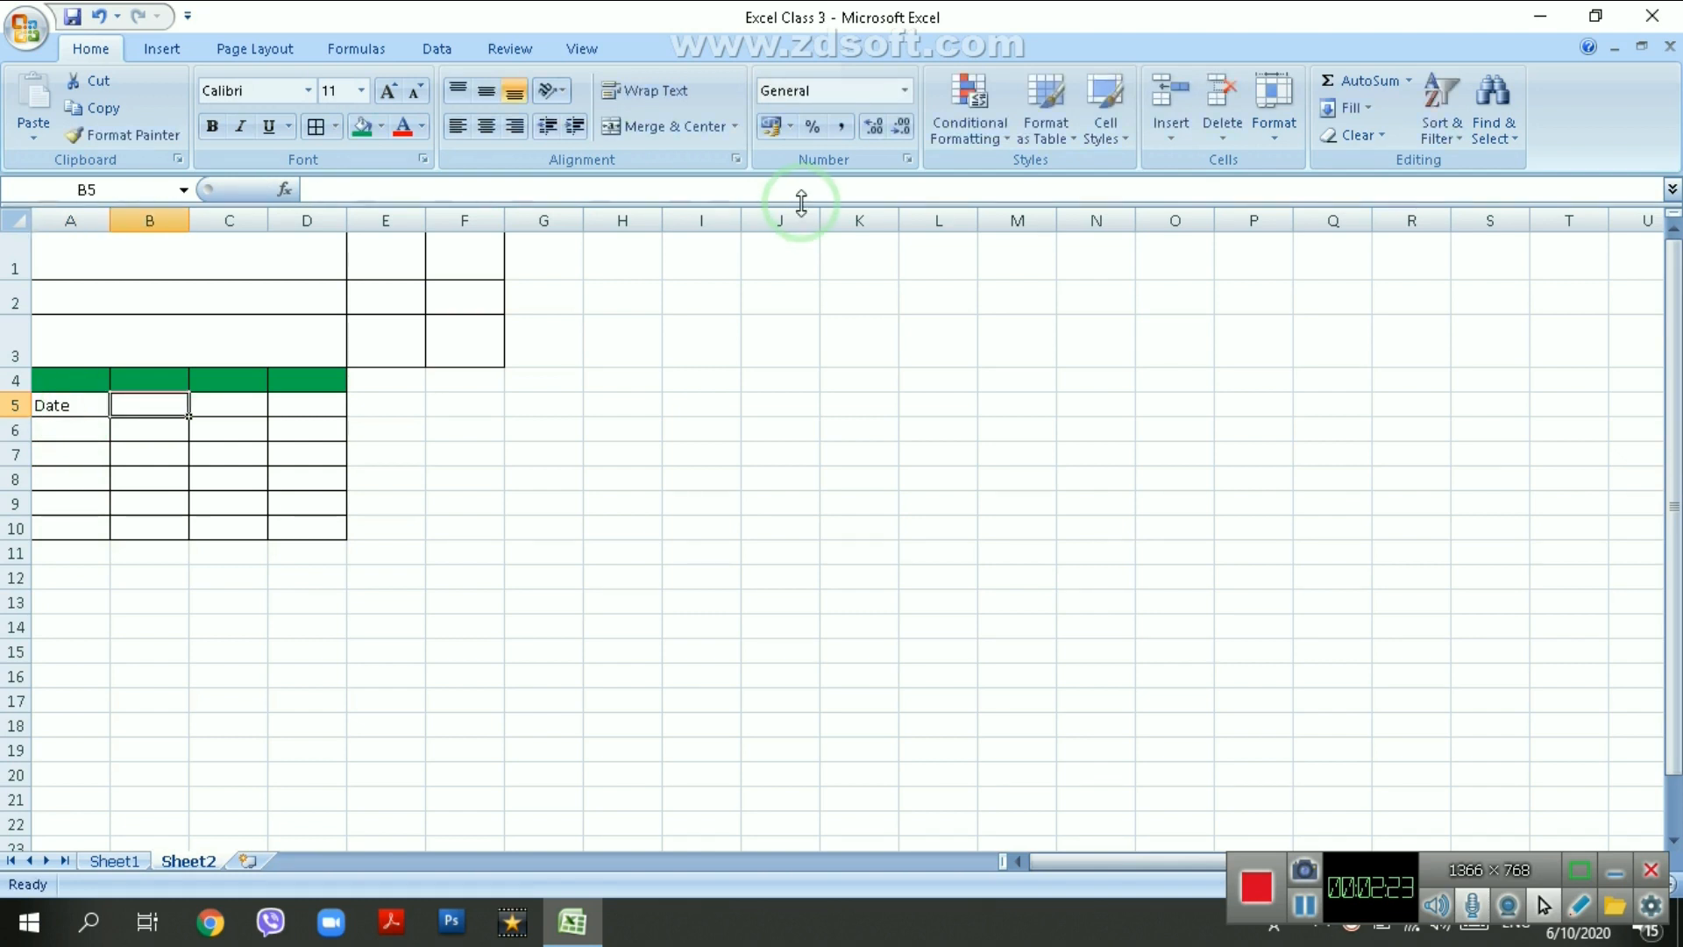
type("Descri")
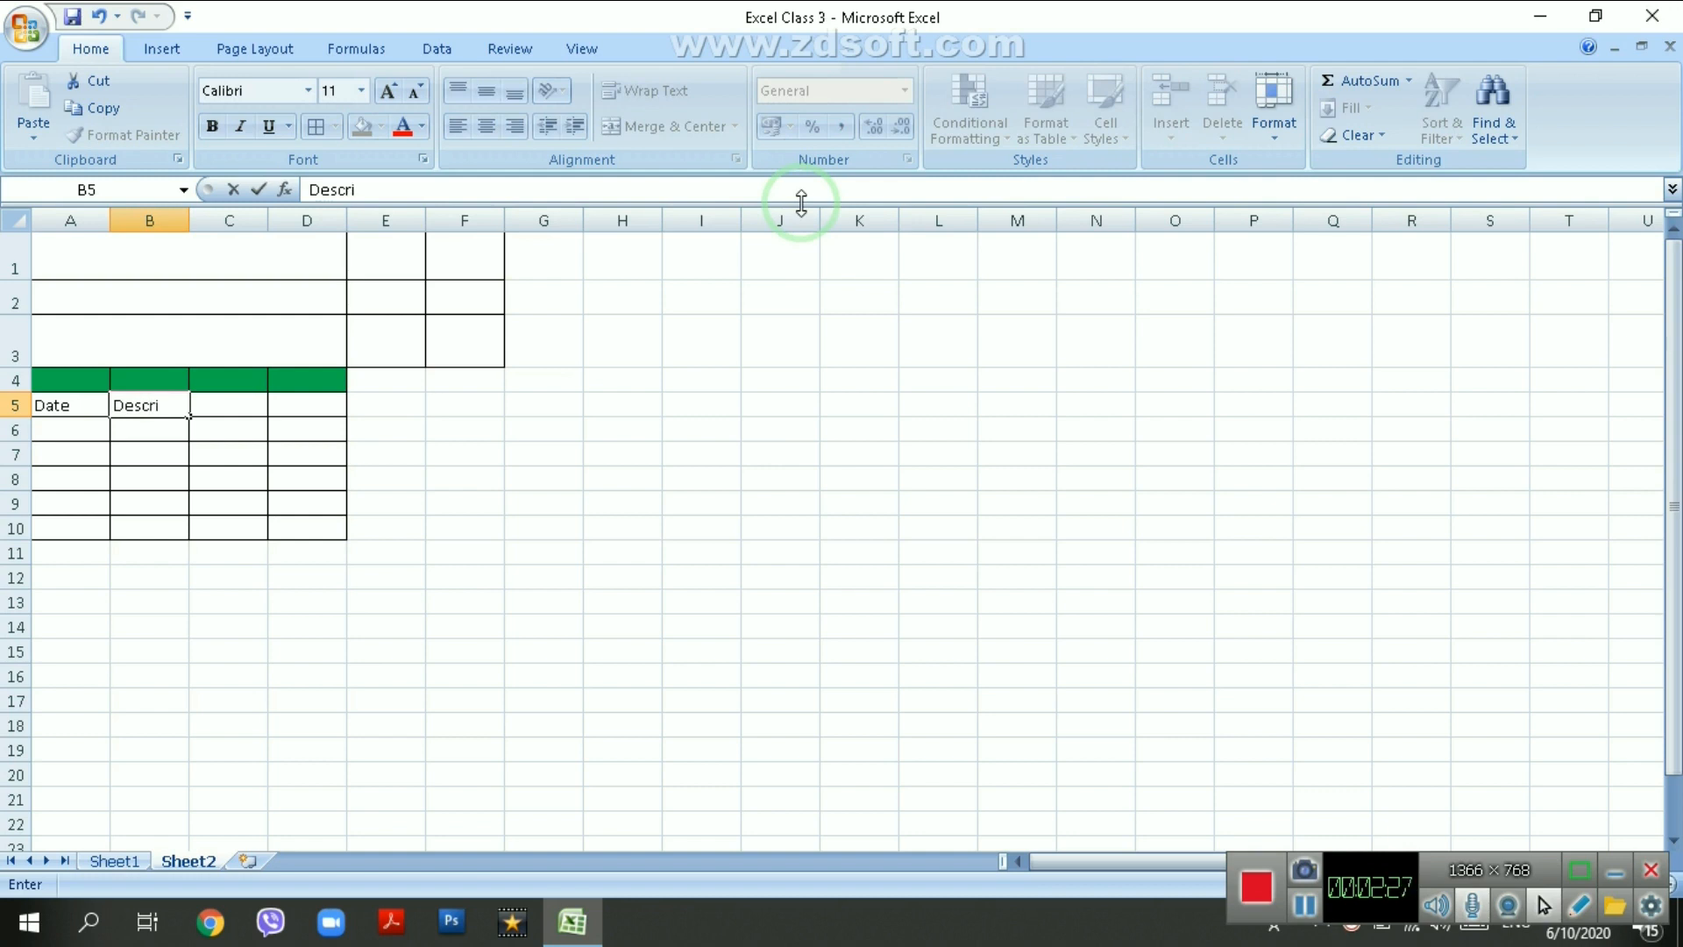
type("ption")
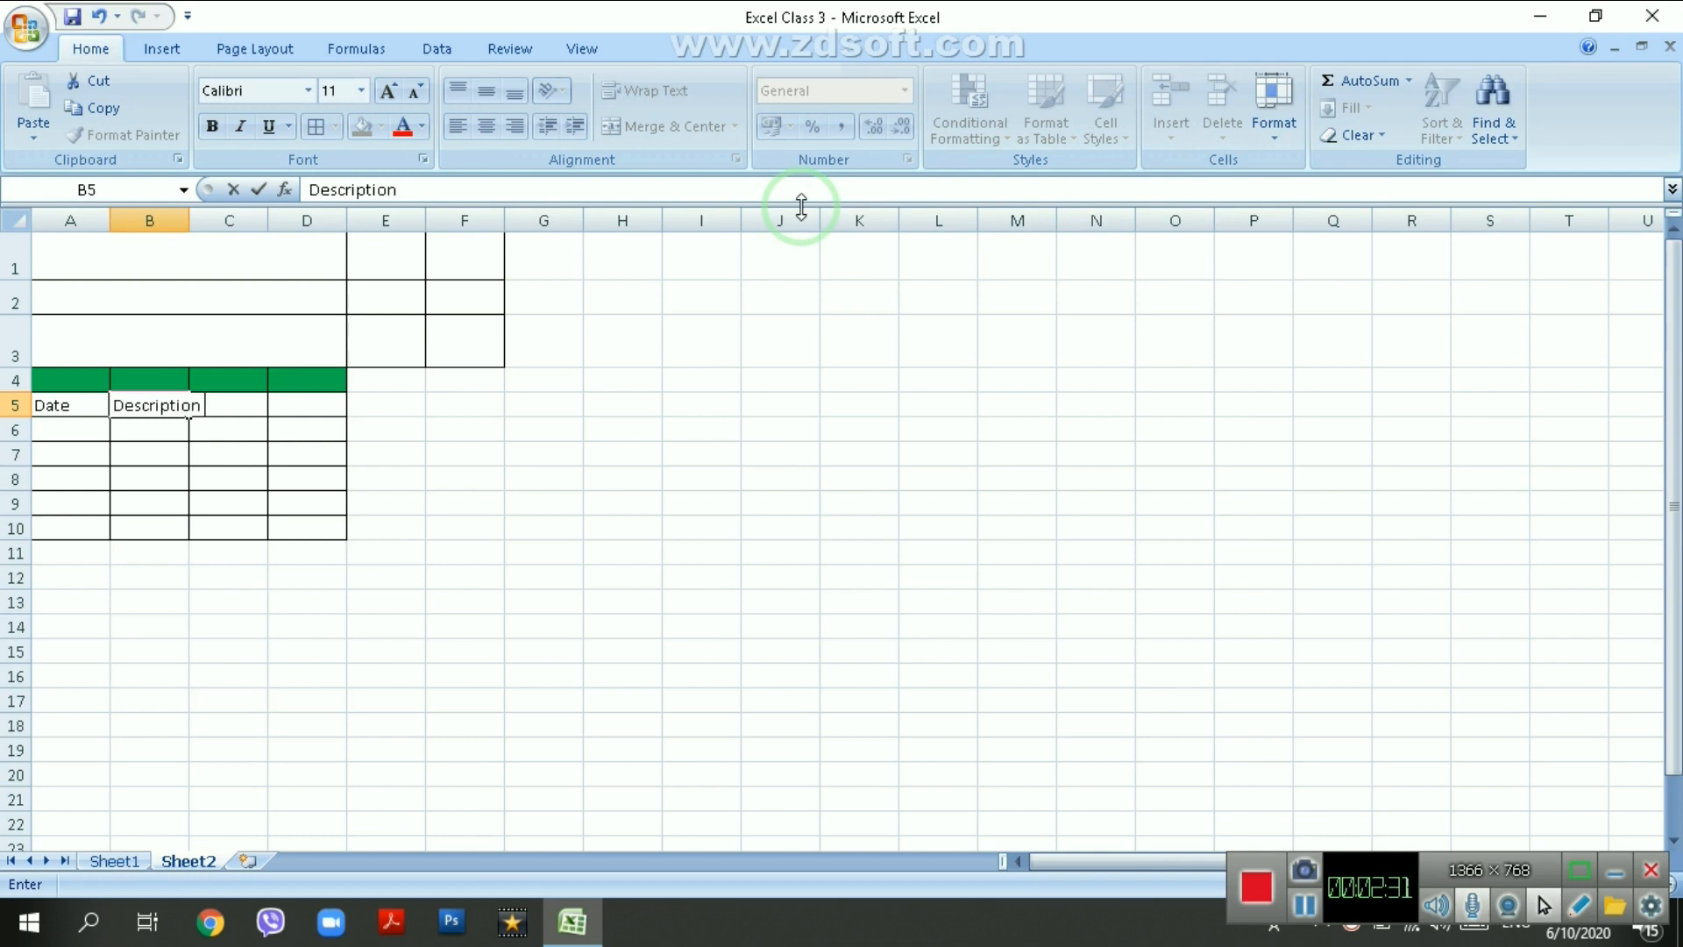
key("Tab")
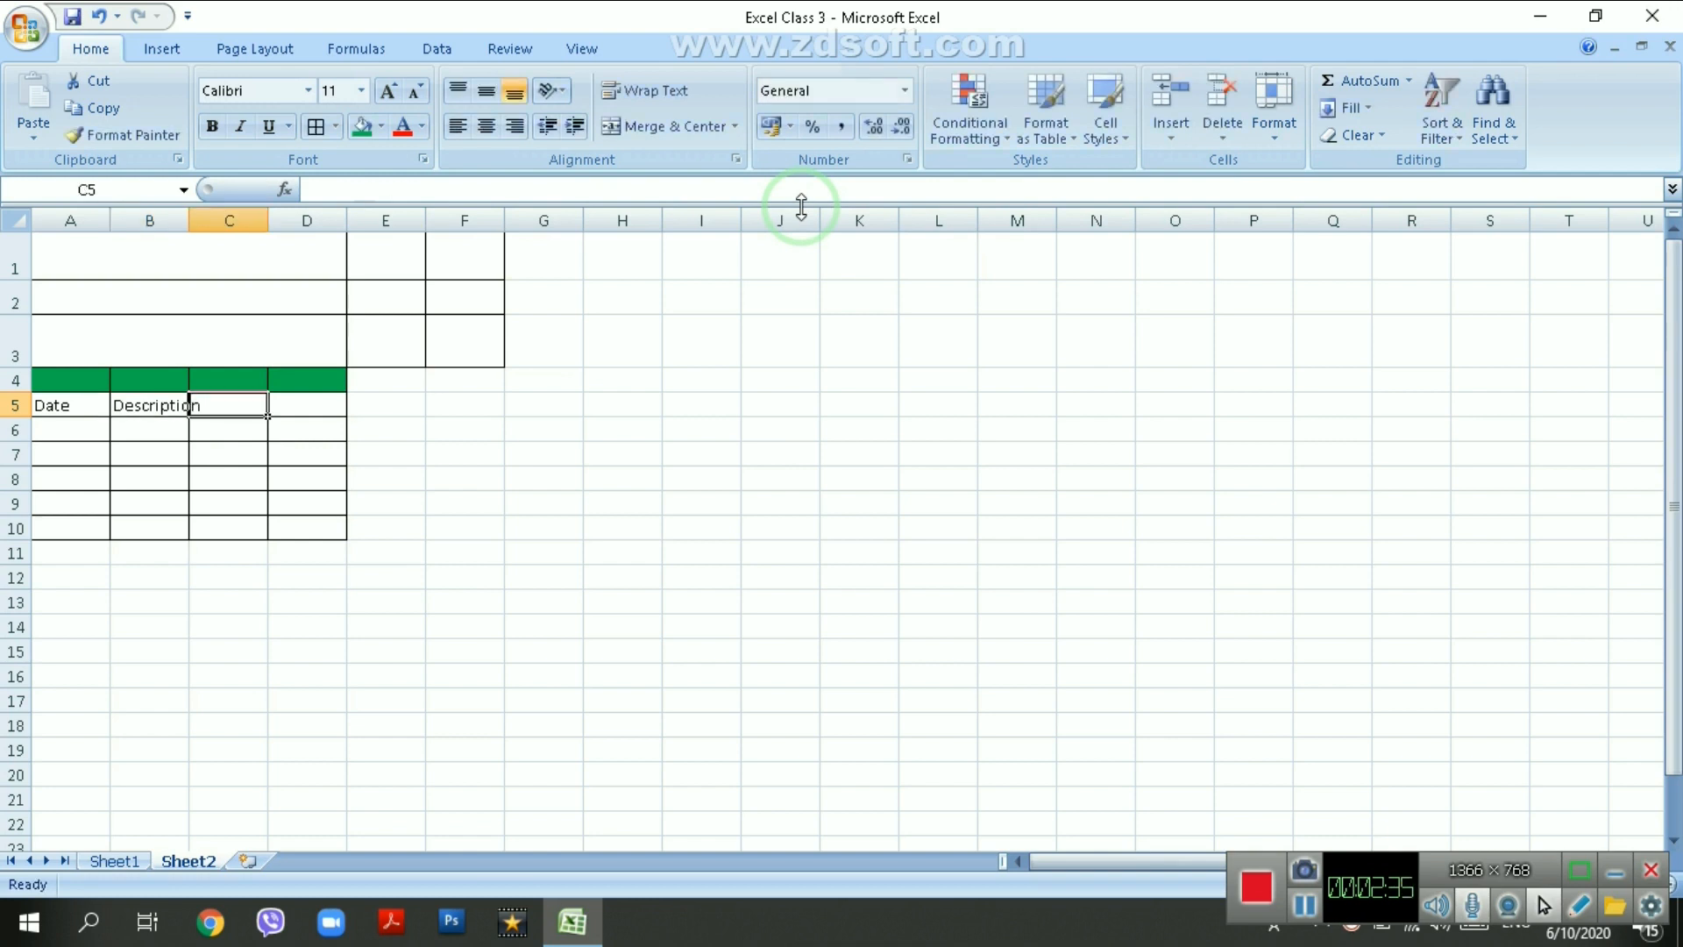
type("Hours")
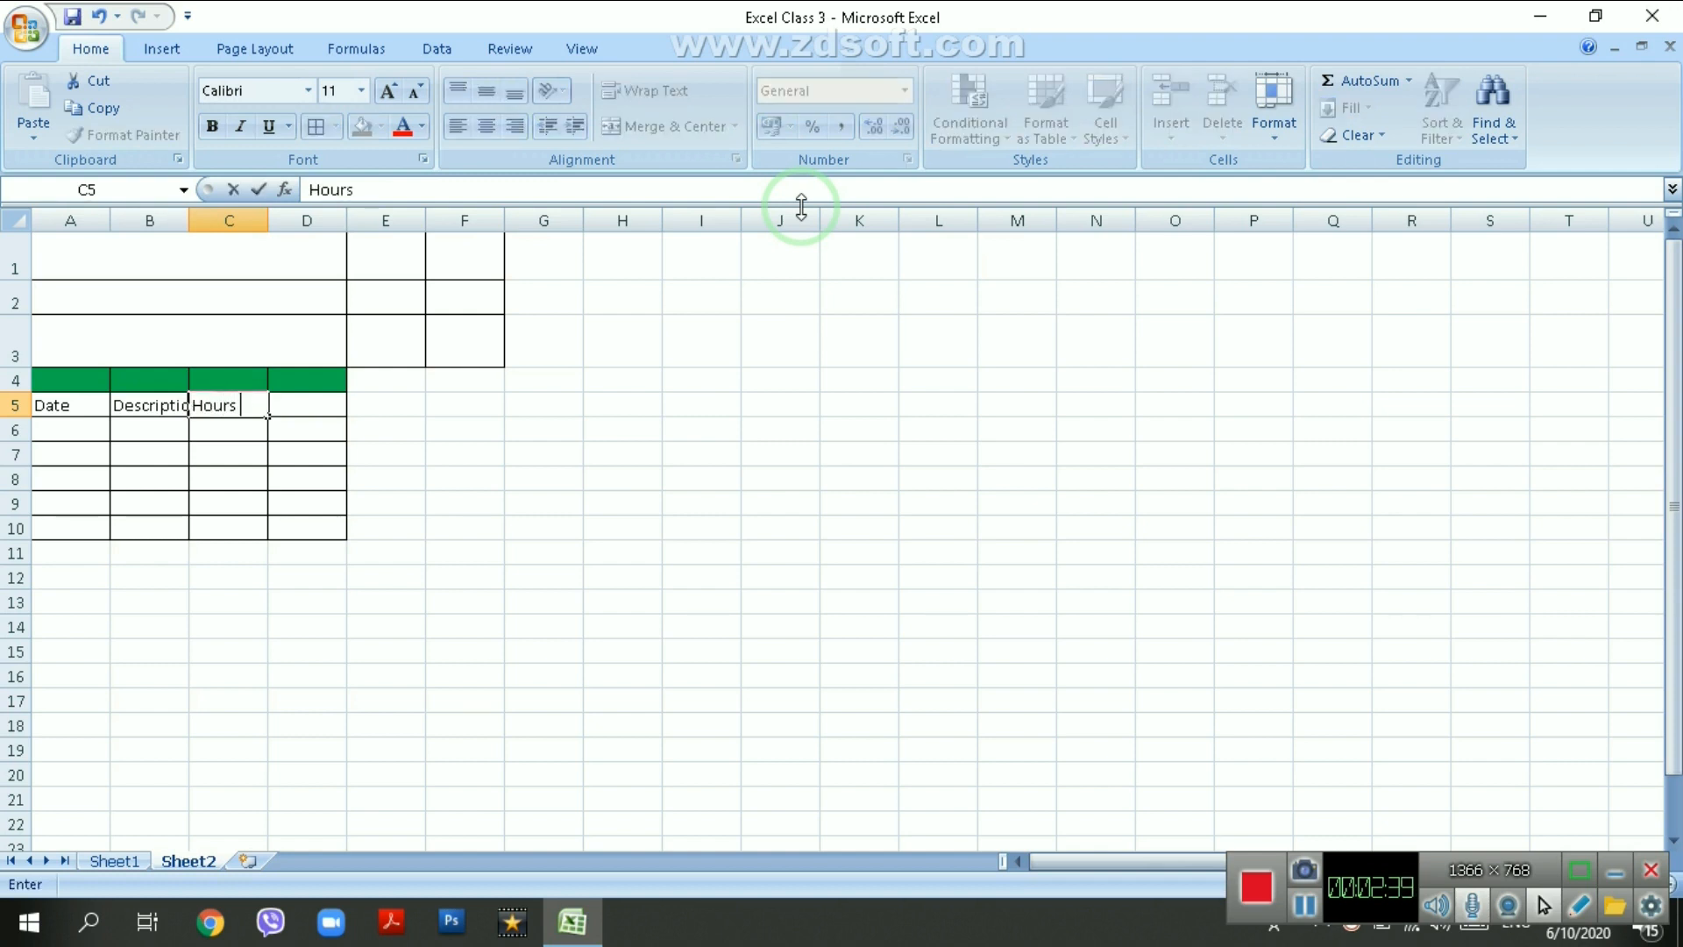
key("Tab")
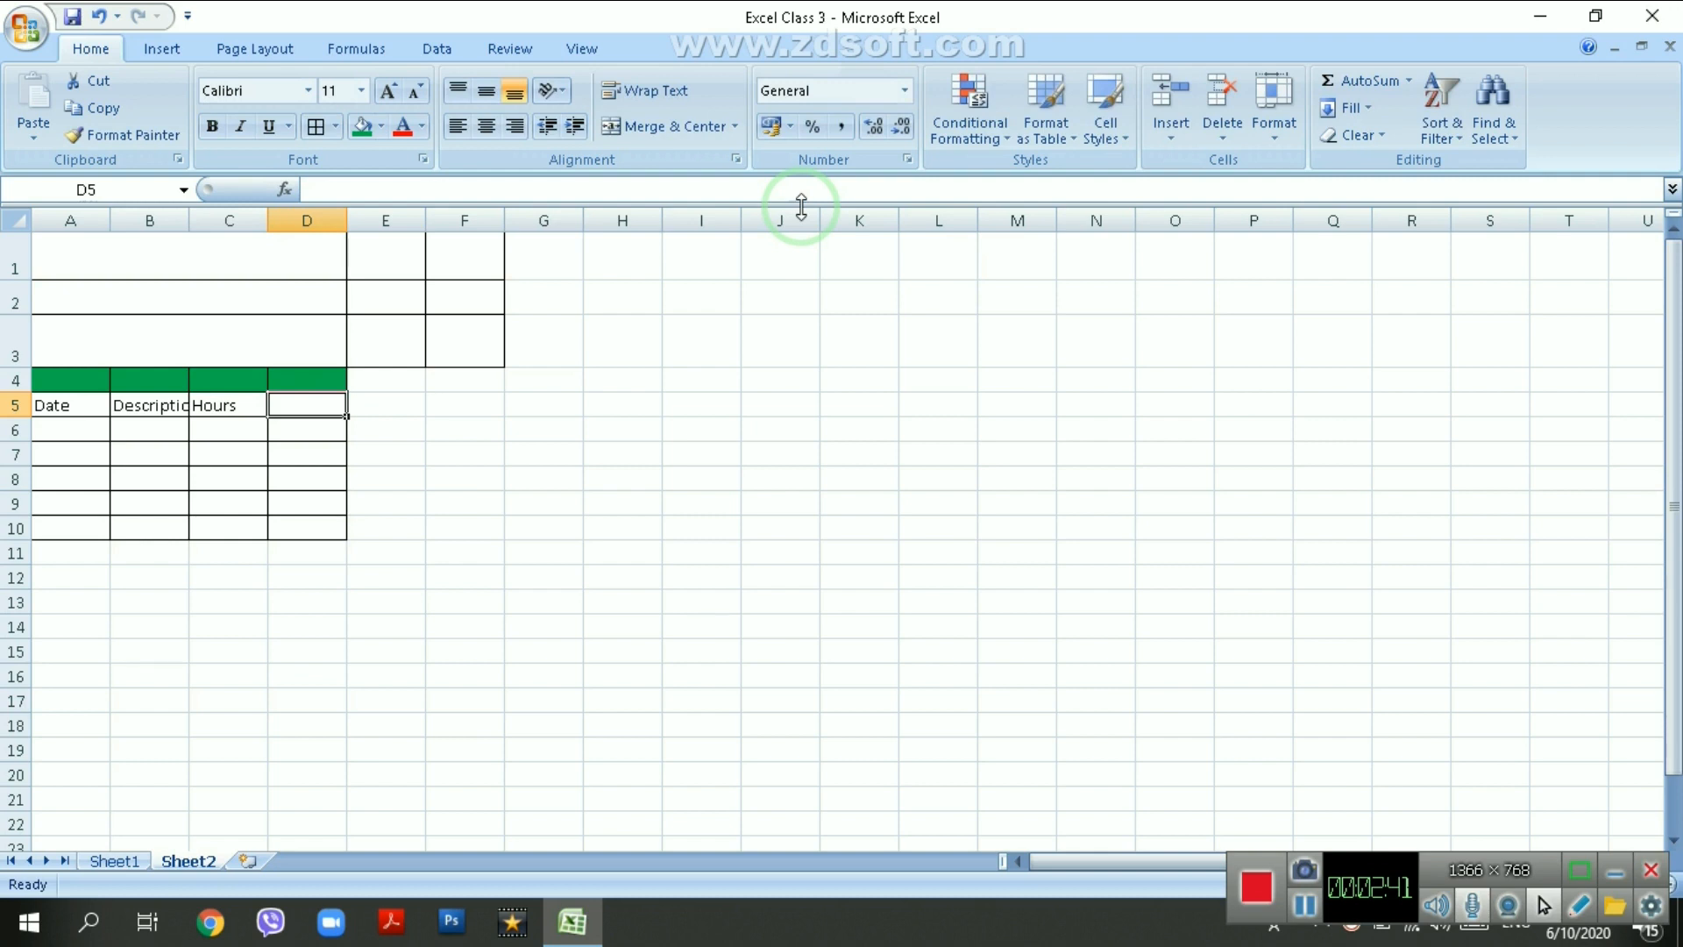
type("Totle")
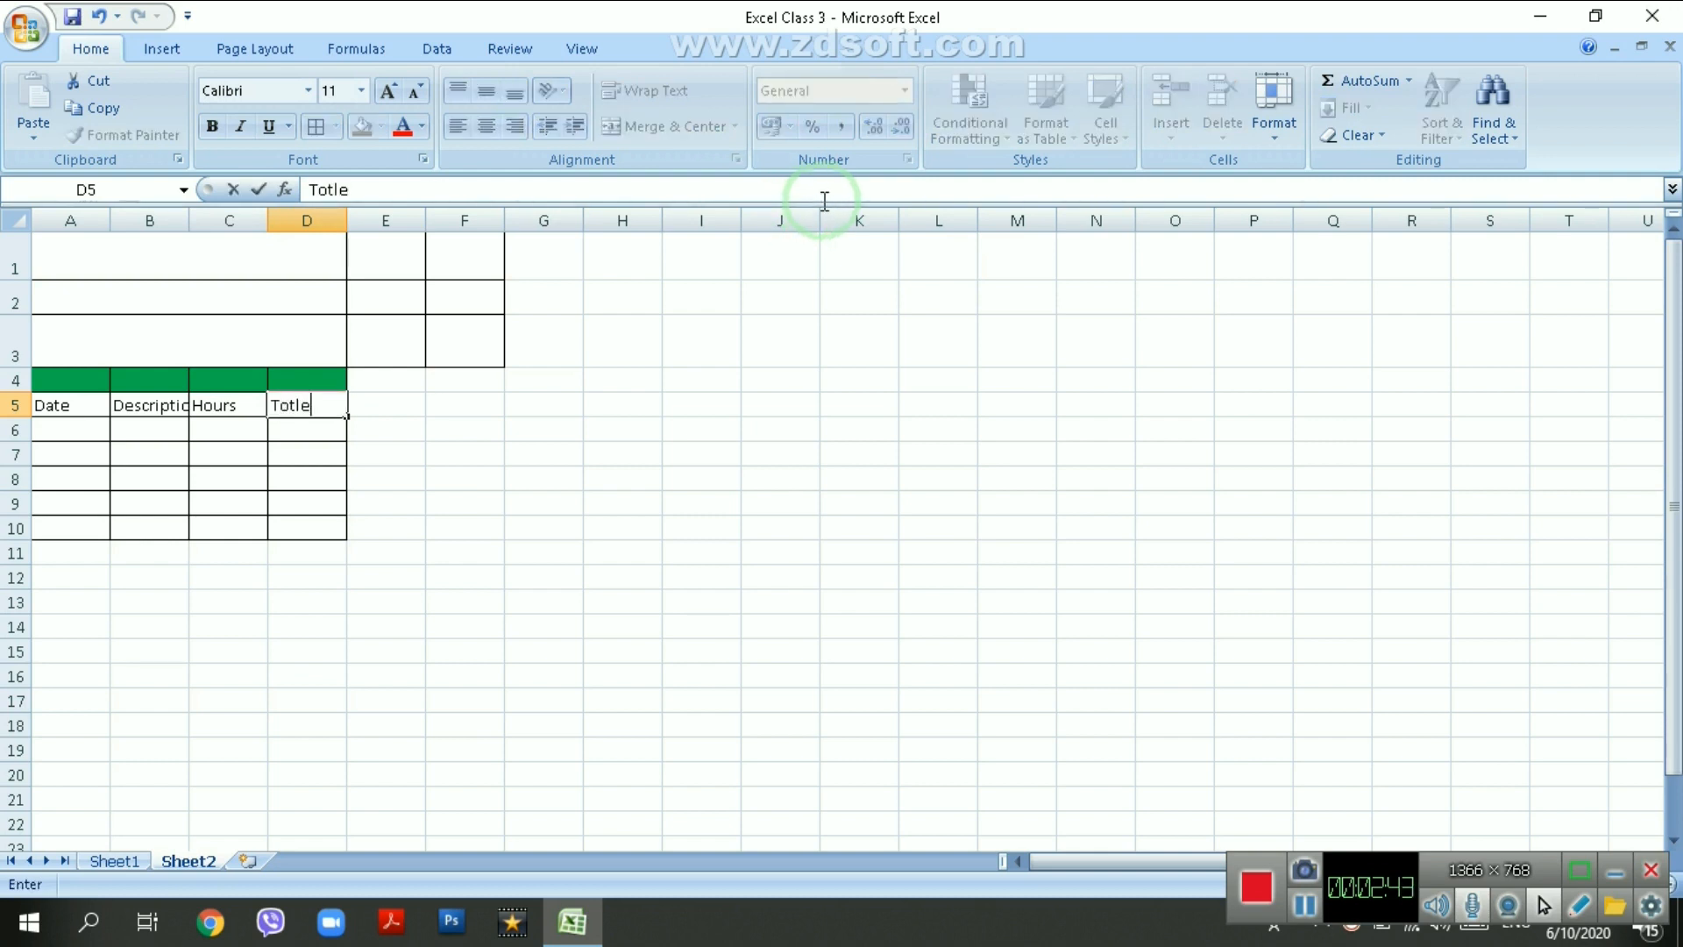
type(" Fee")
left_click(443, 504)
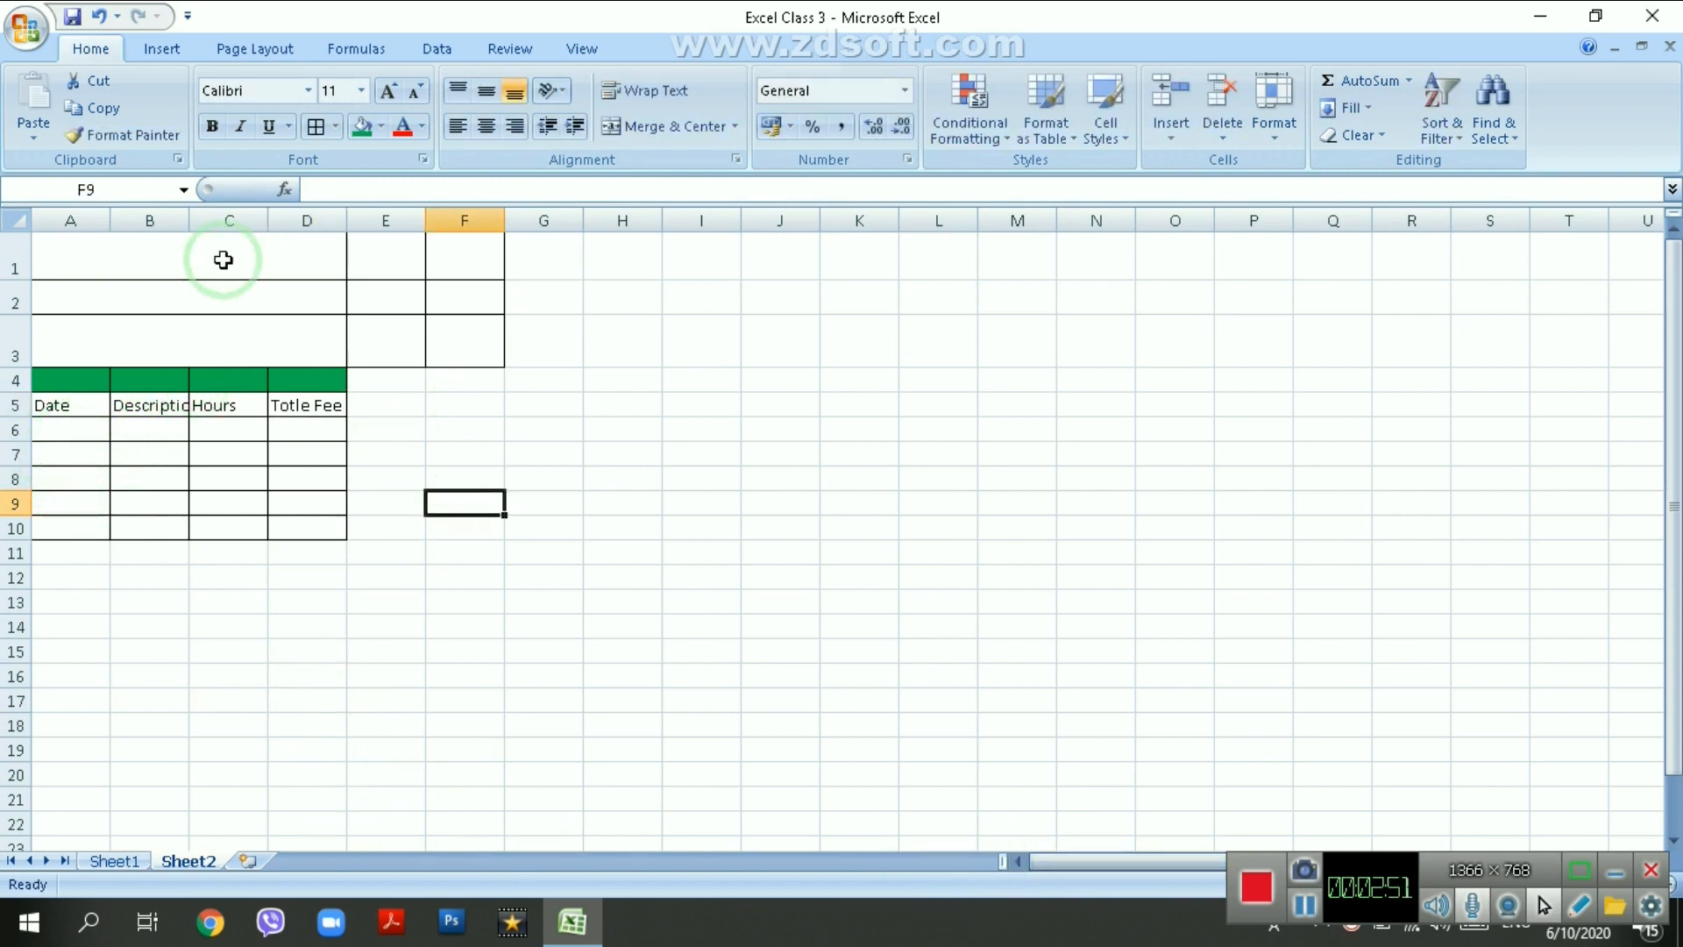
- Widen columns B, C and D to fit their headings and enter Jan Total in cell A10
left_click_drag(190, 212, 487, 226)
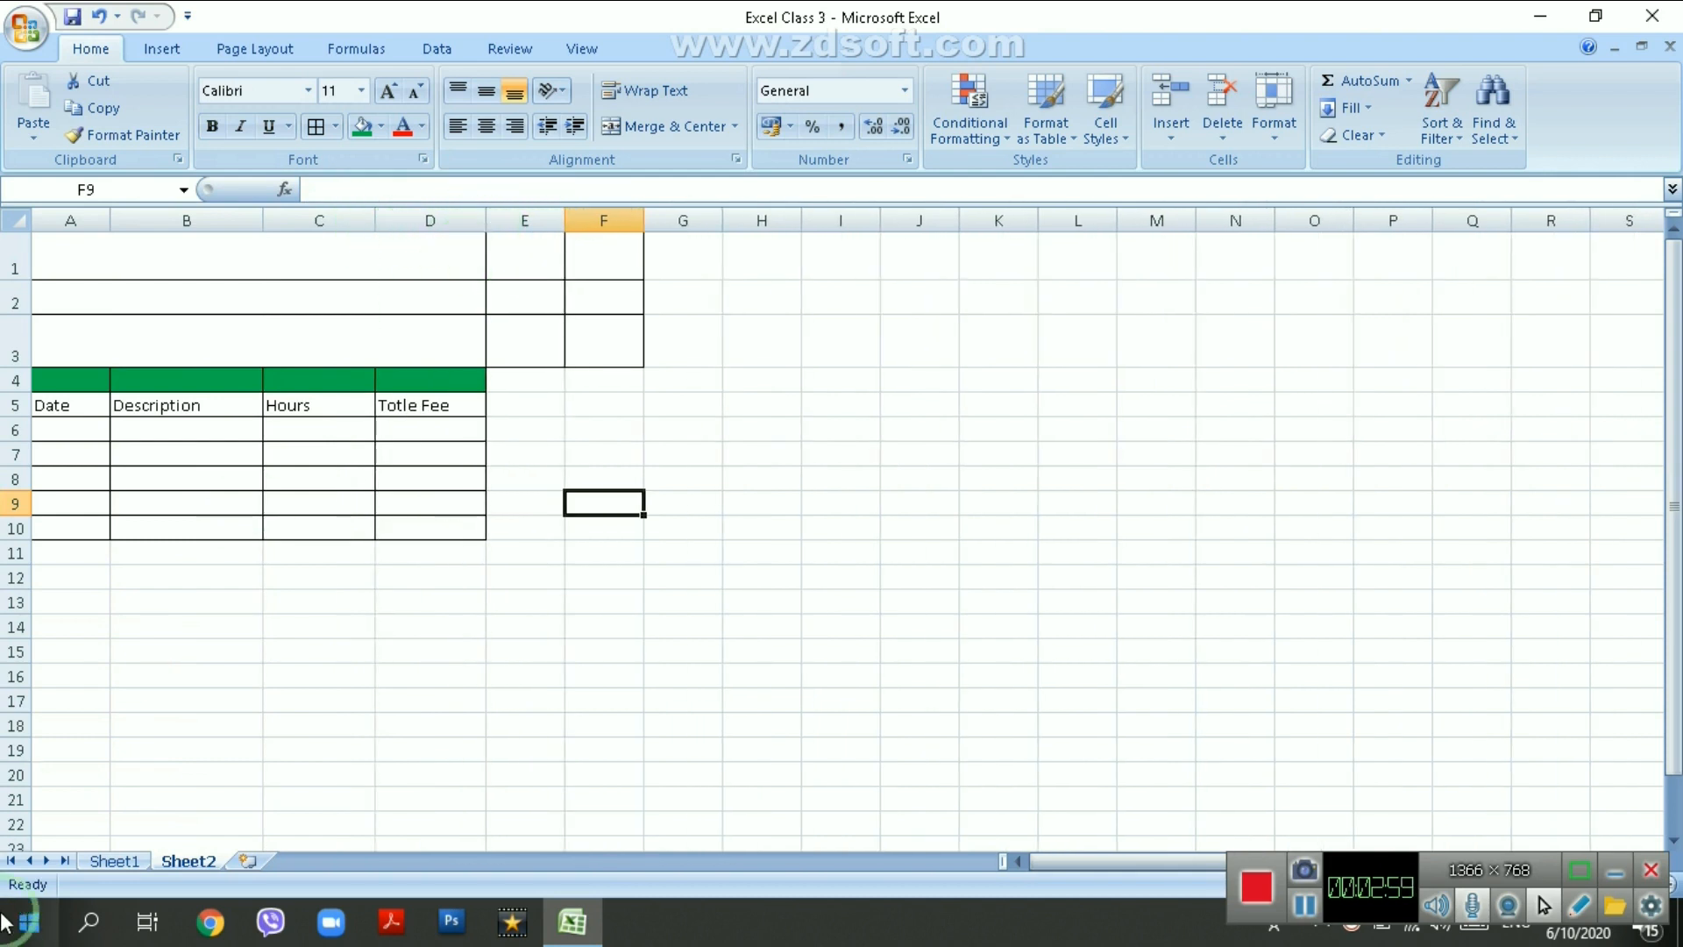
left_click(86, 534)
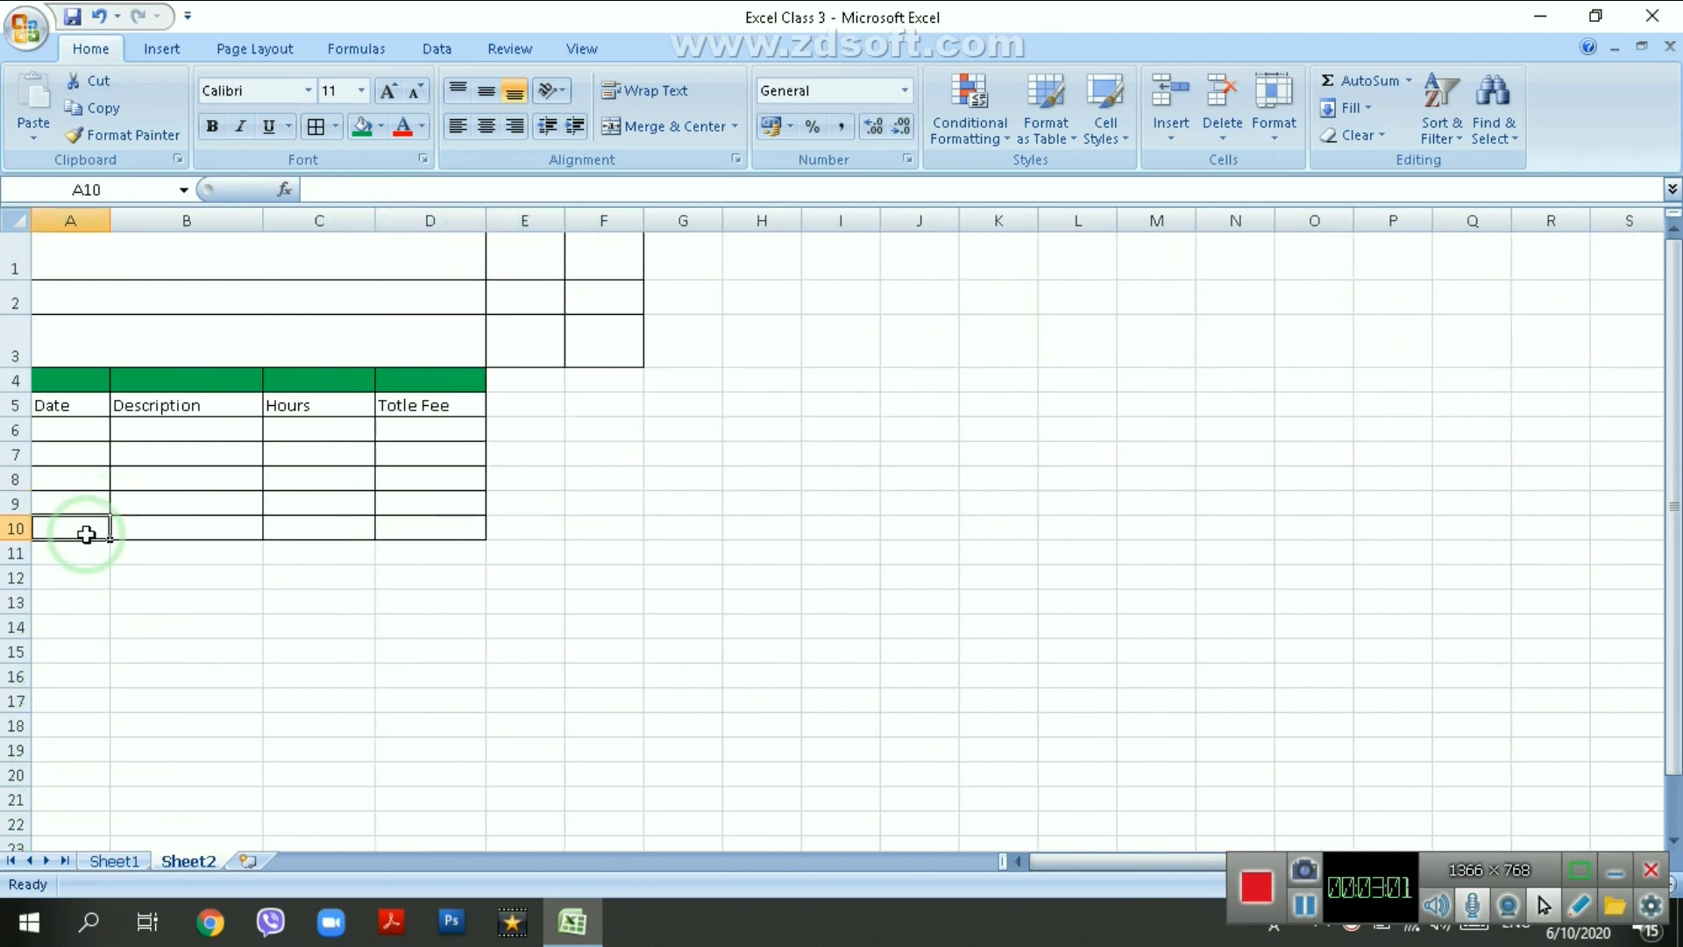
type("Jan Total")
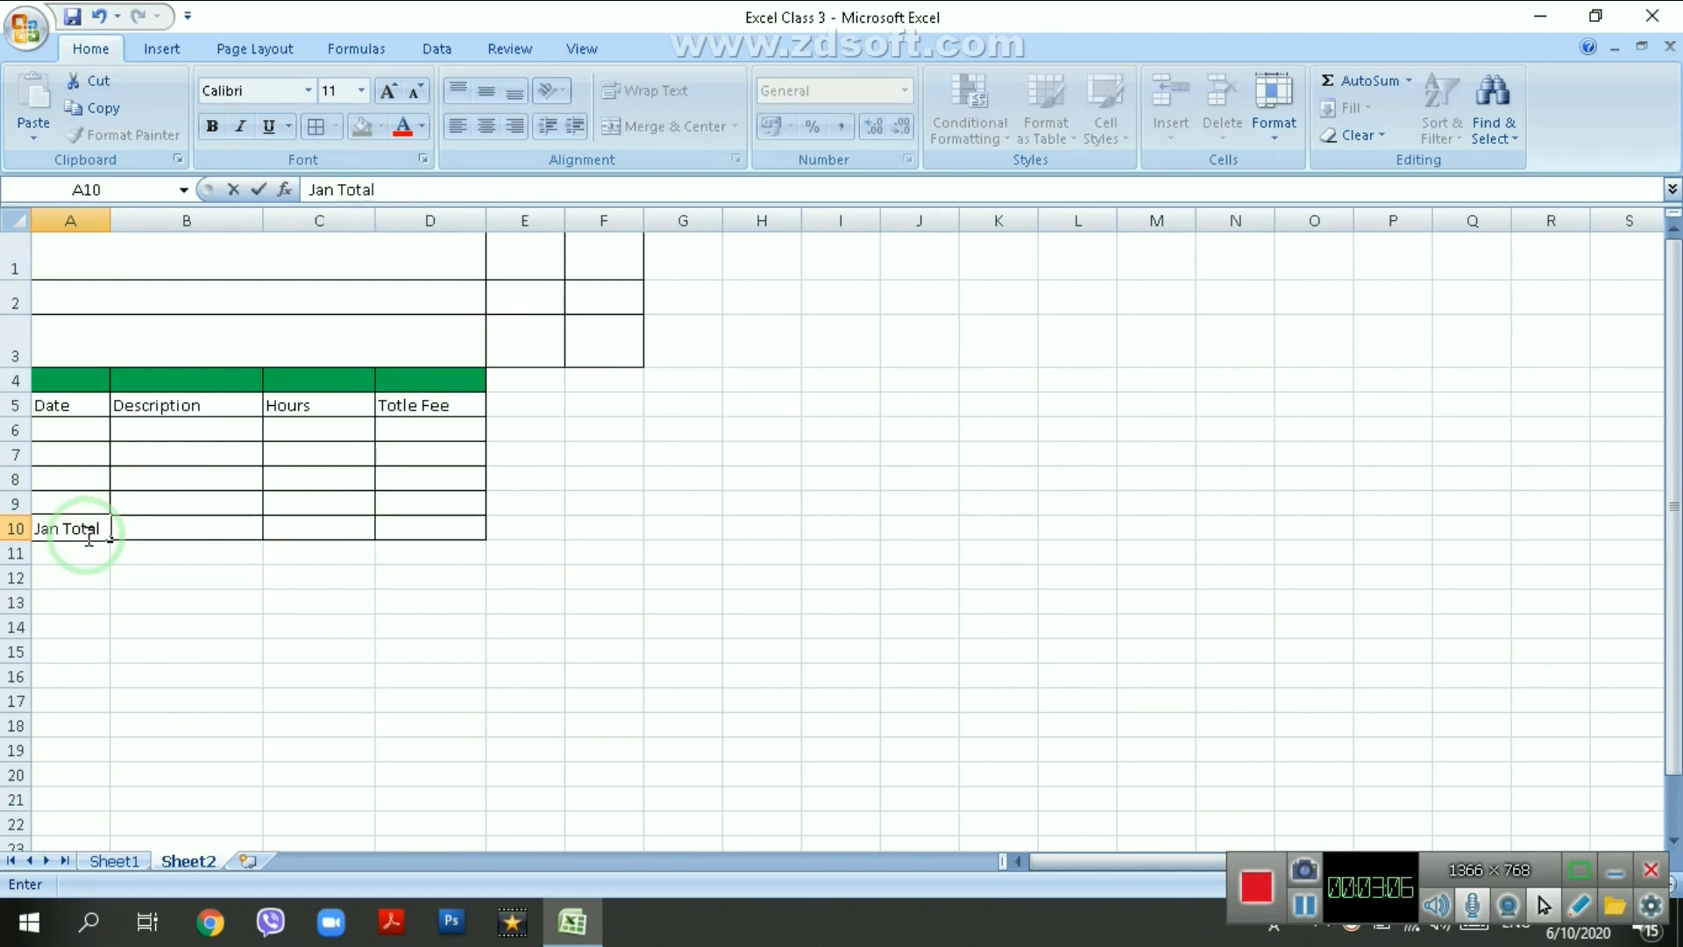
left_click(248, 681)
- Fill the Jan Total row A10:D10 with standard red and make its text white
left_click(66, 529)
left_click_drag(66, 529, 410, 526)
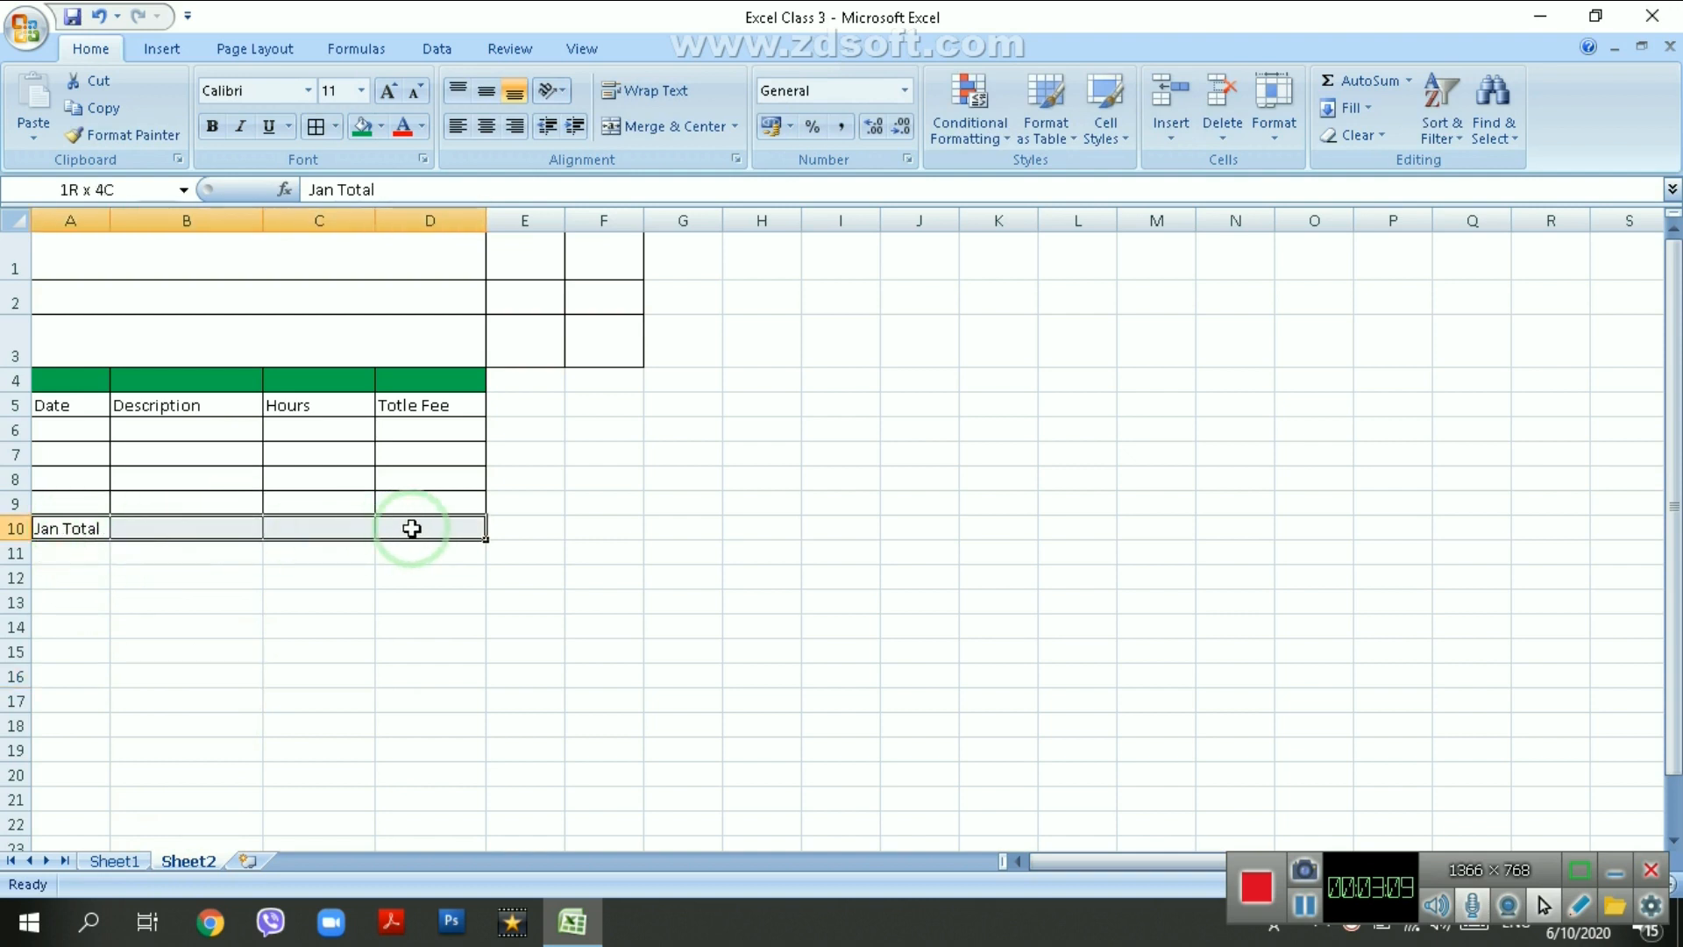
left_click(405, 136)
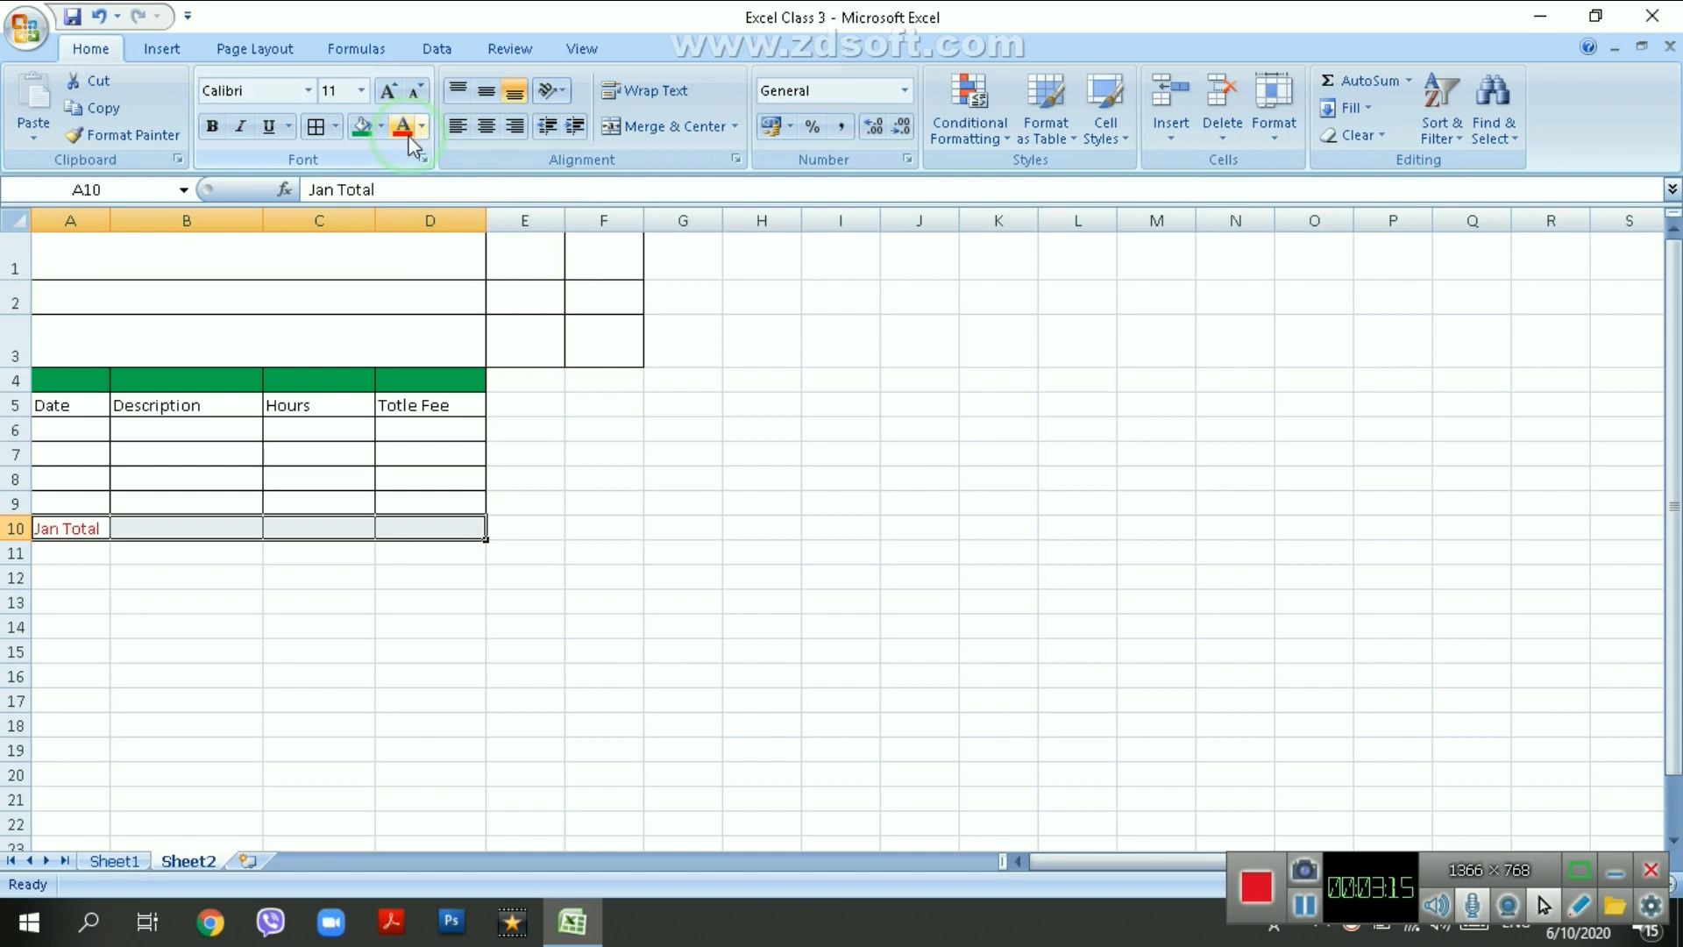
left_click(383, 129)
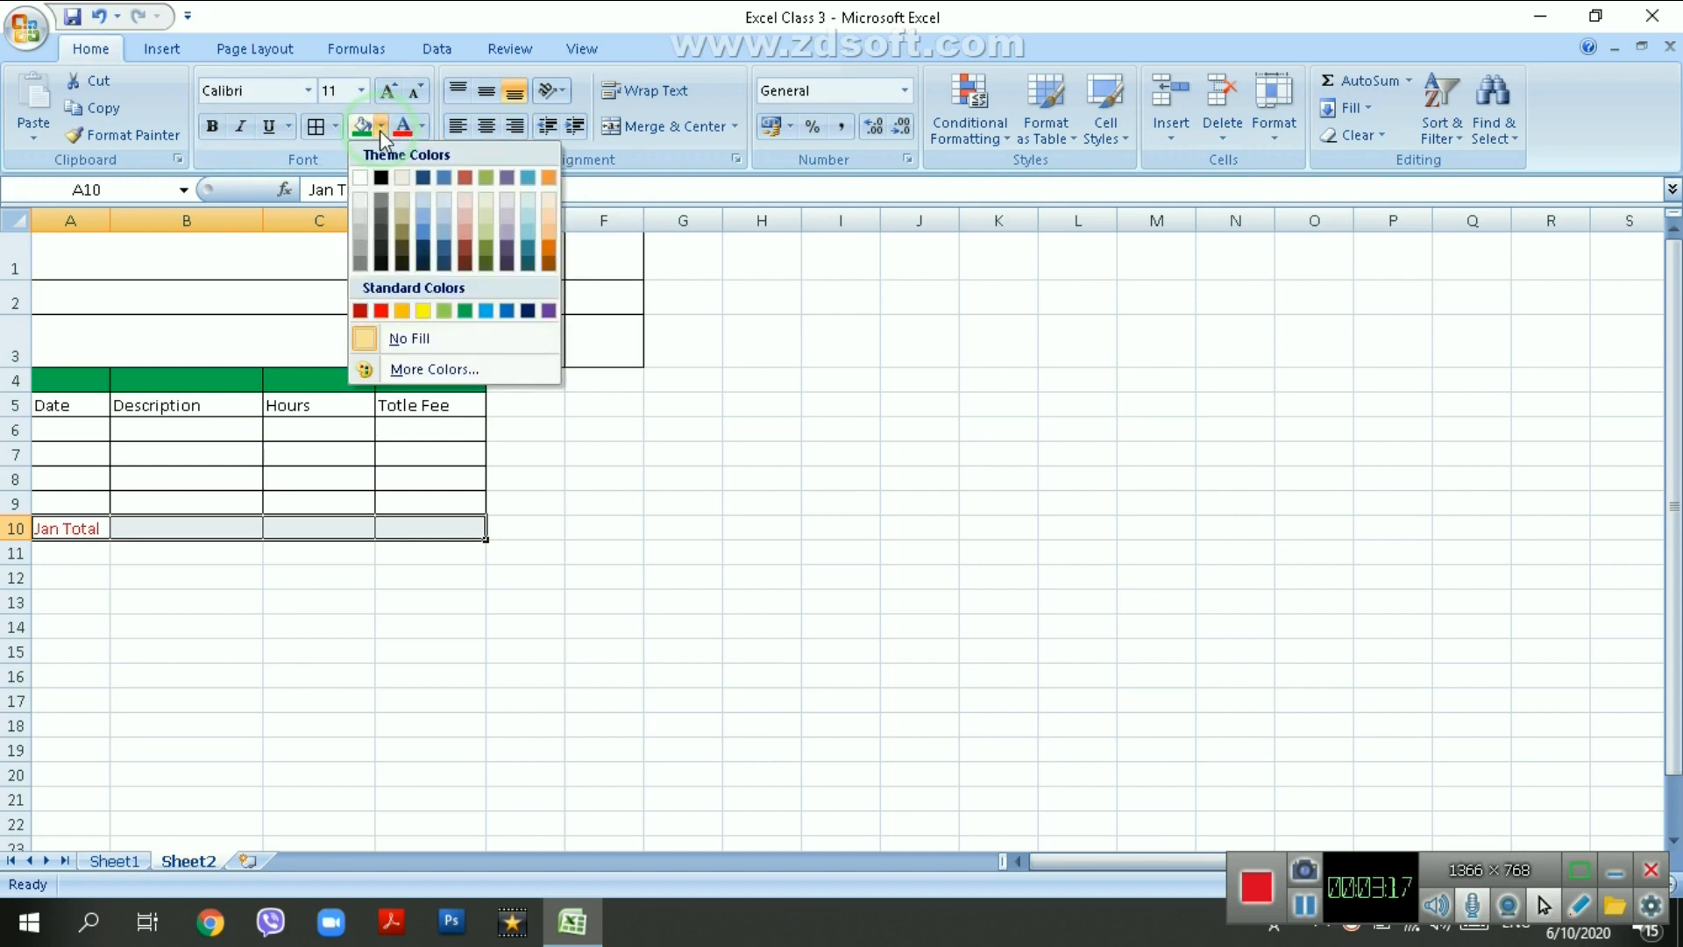
left_click(379, 311)
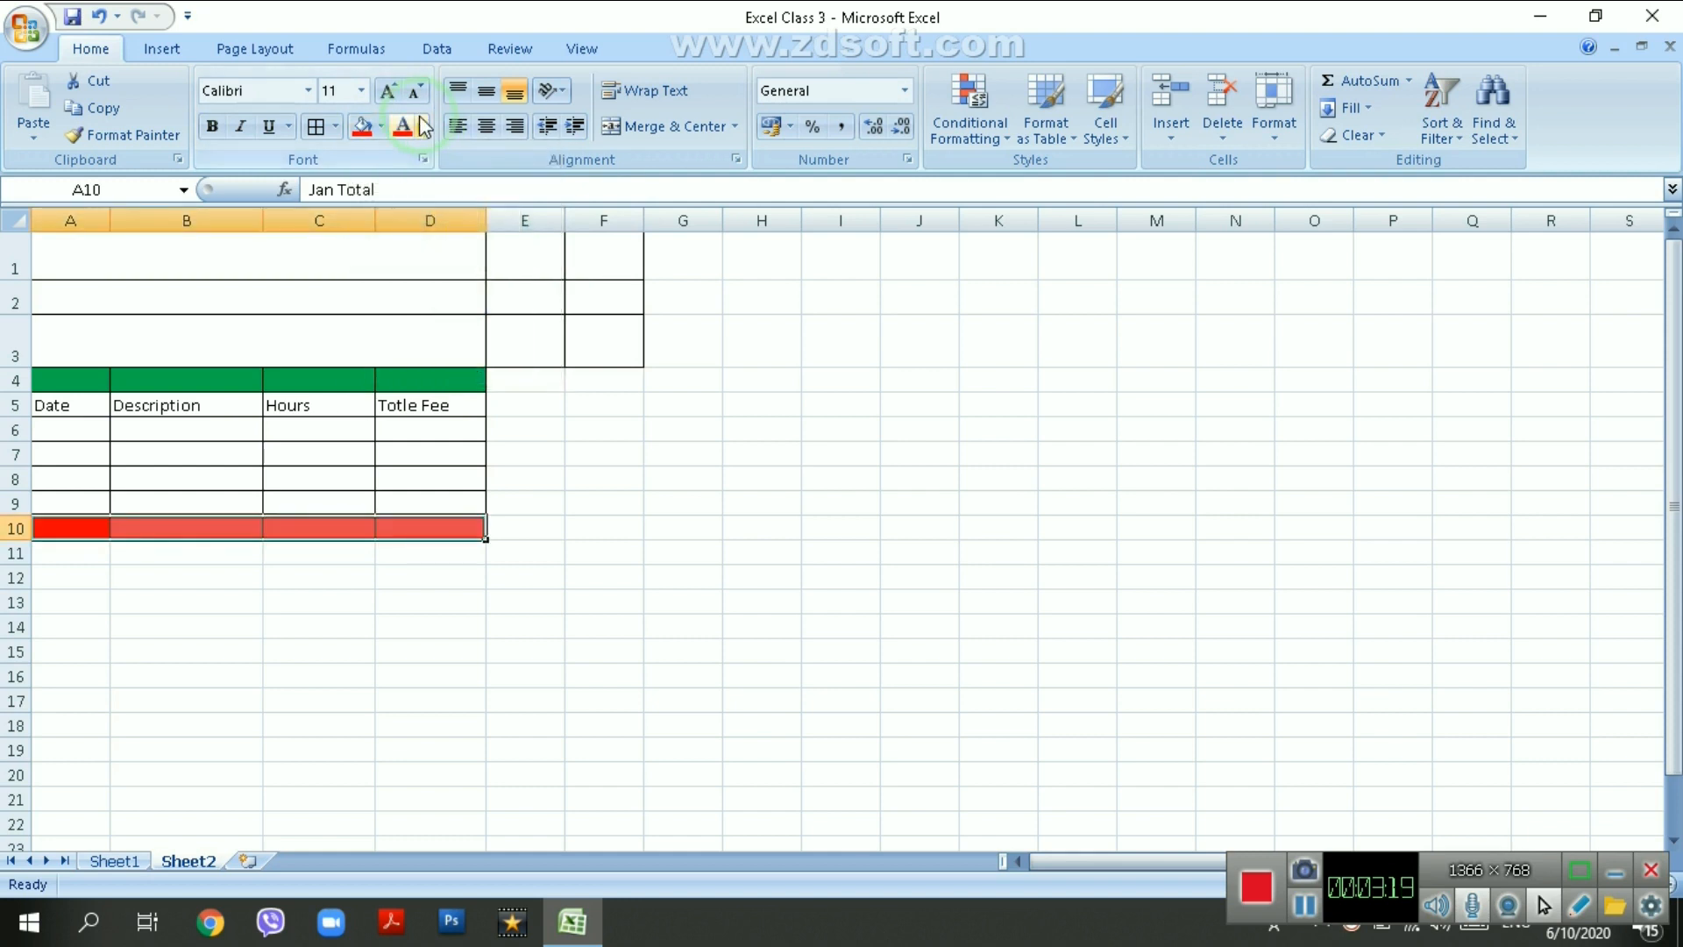
left_click(421, 126)
left_click(402, 208)
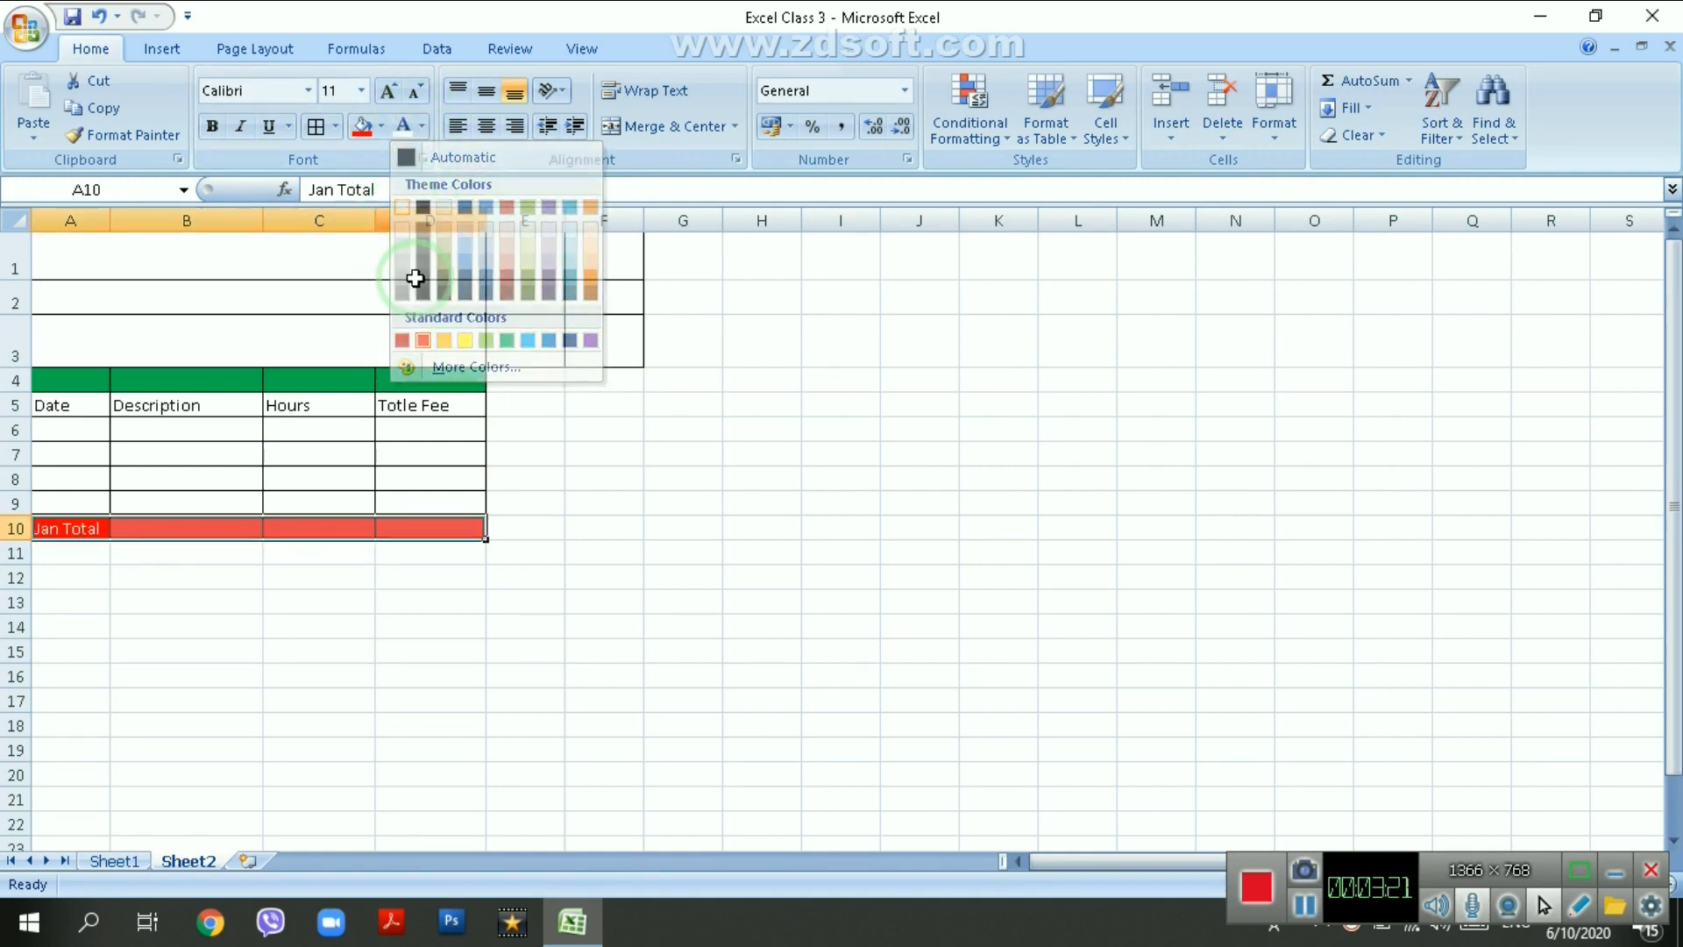
left_click(413, 671)
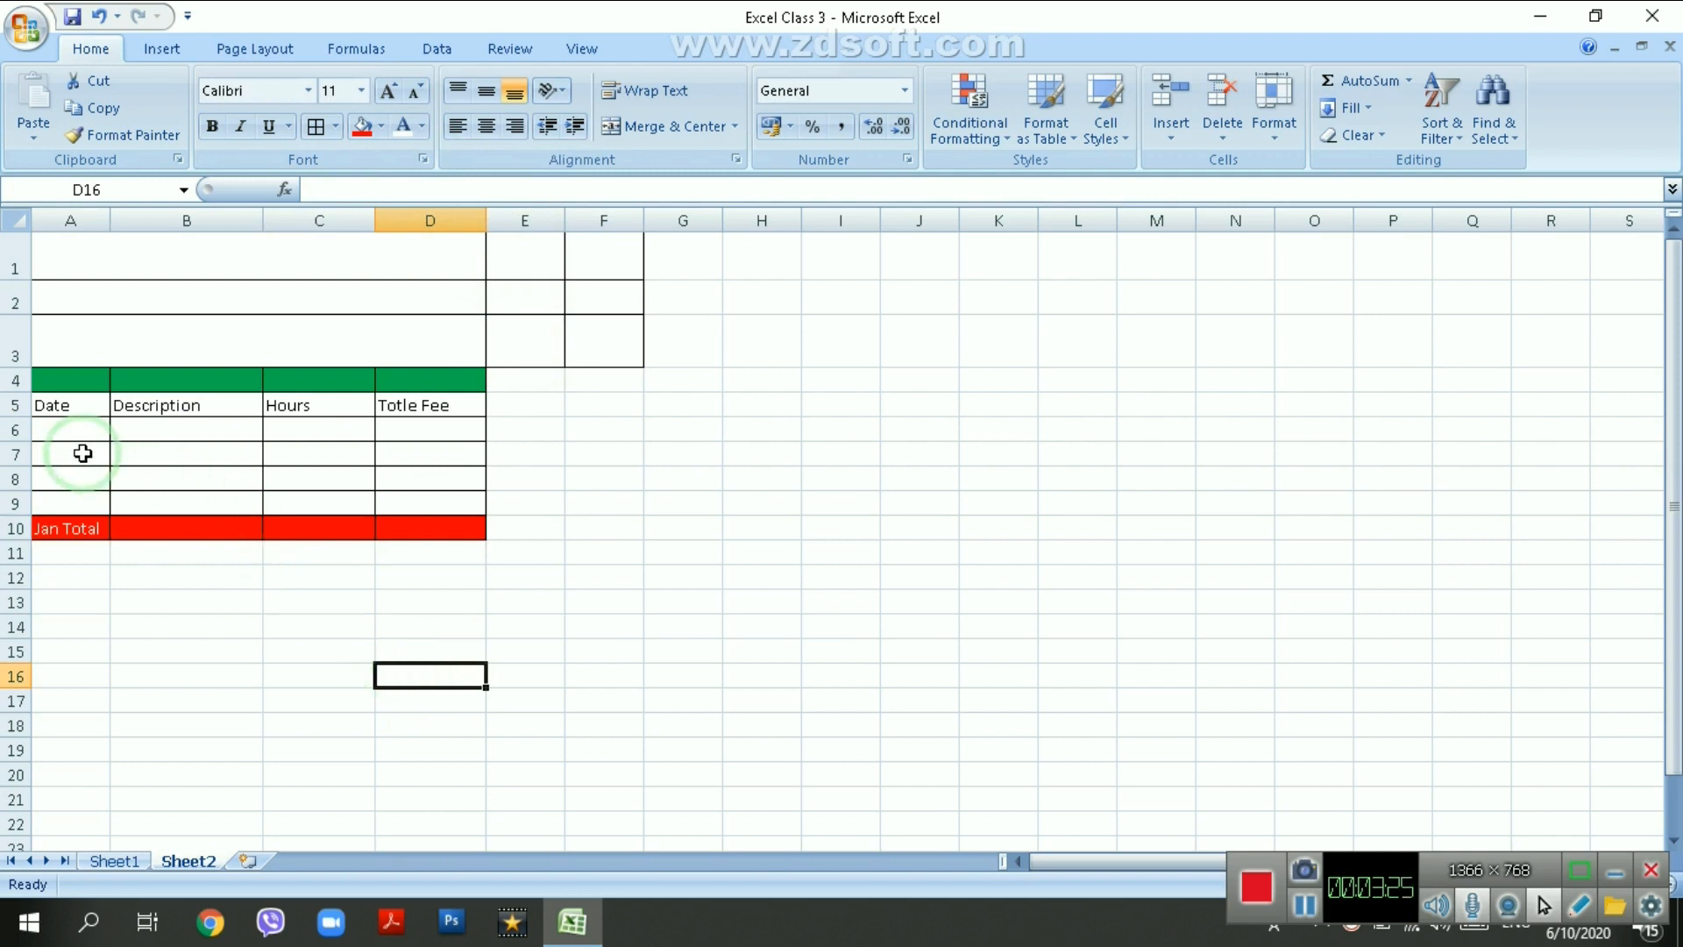
- Move the column headings from A5:D5 up to A4:D4 and reapply All Borders to A5:D5
left_click_drag(63, 433, 387, 579)
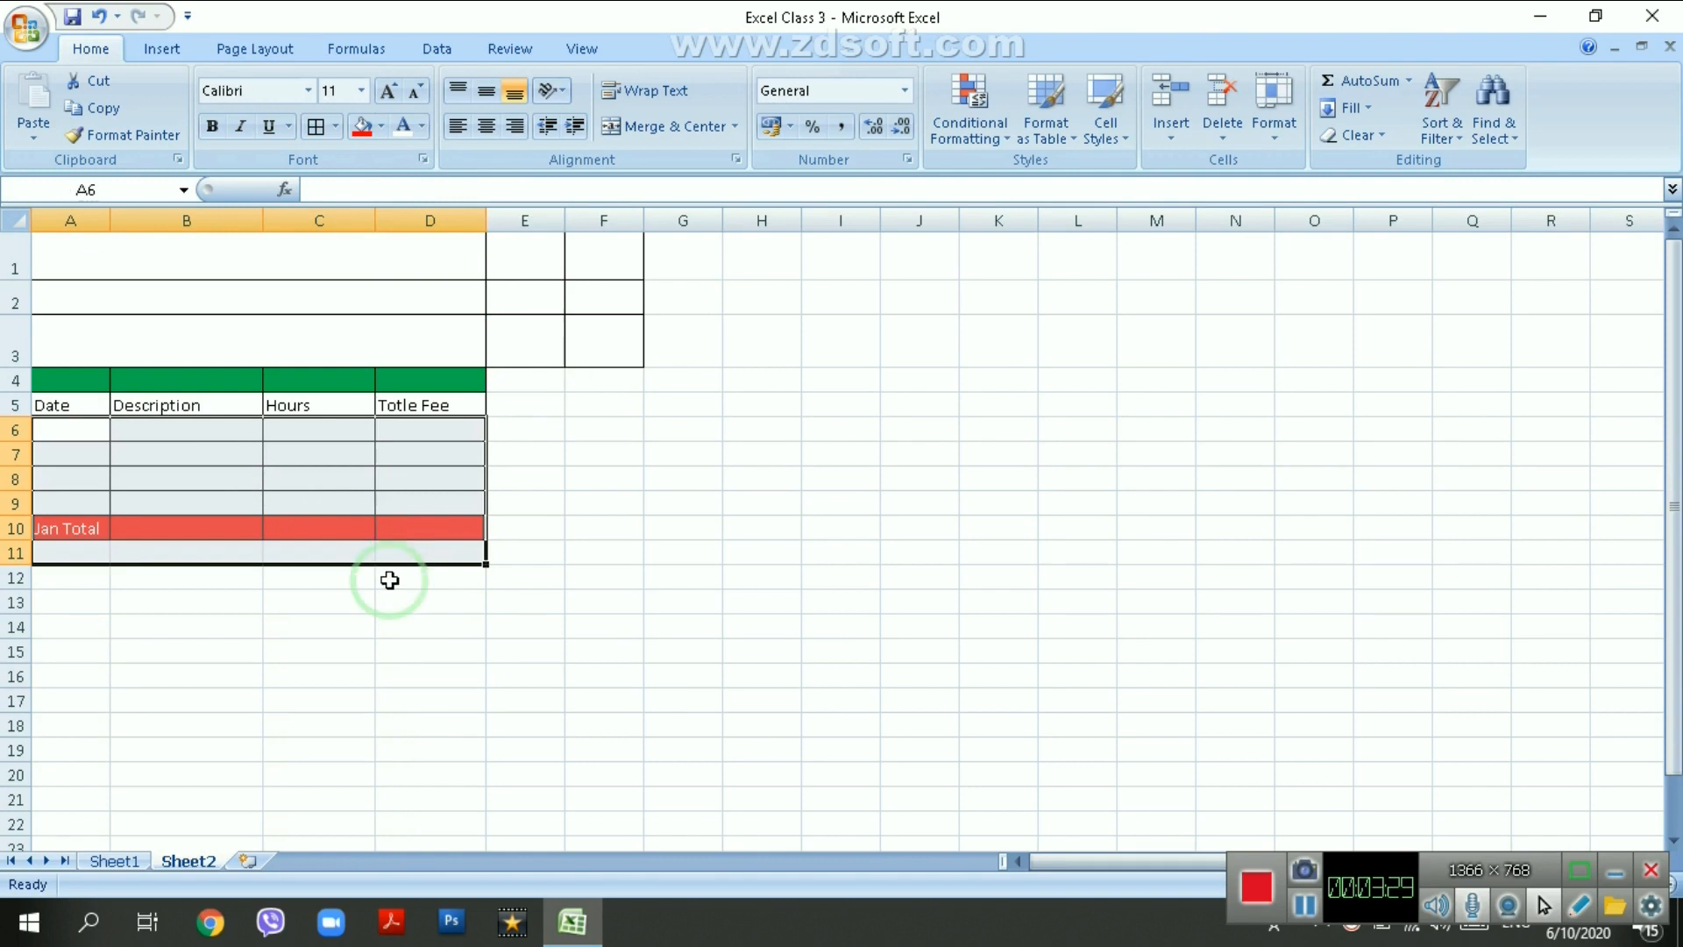
left_click(403, 650)
left_click_drag(64, 403, 416, 410)
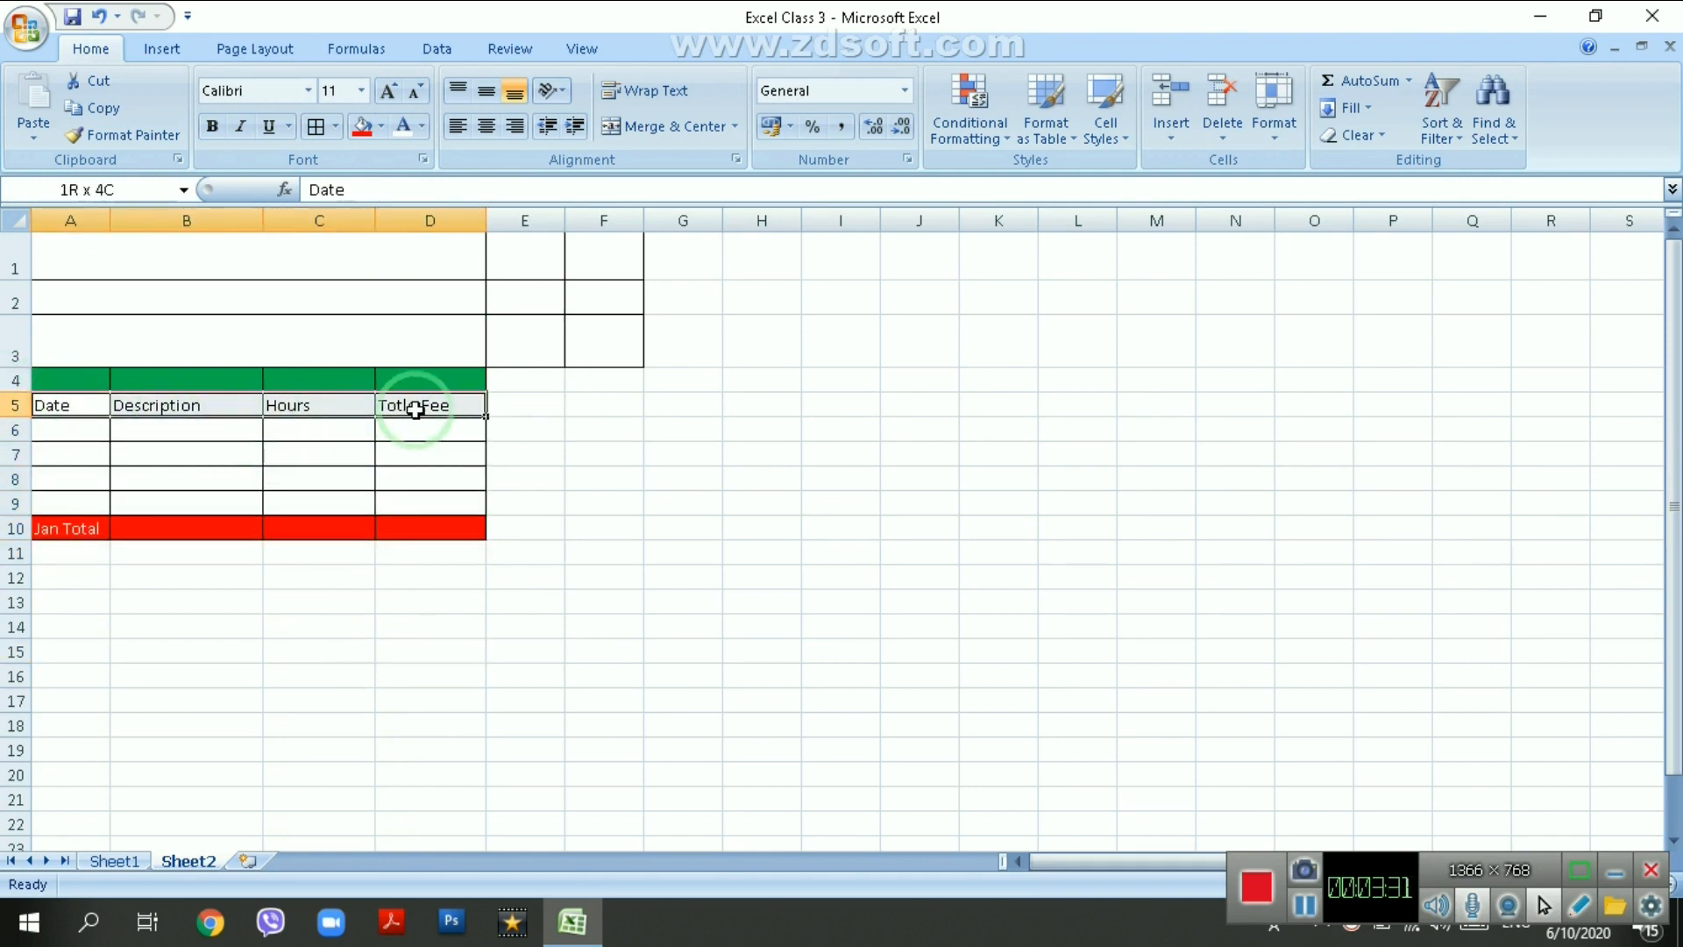
key("ctrl+c")
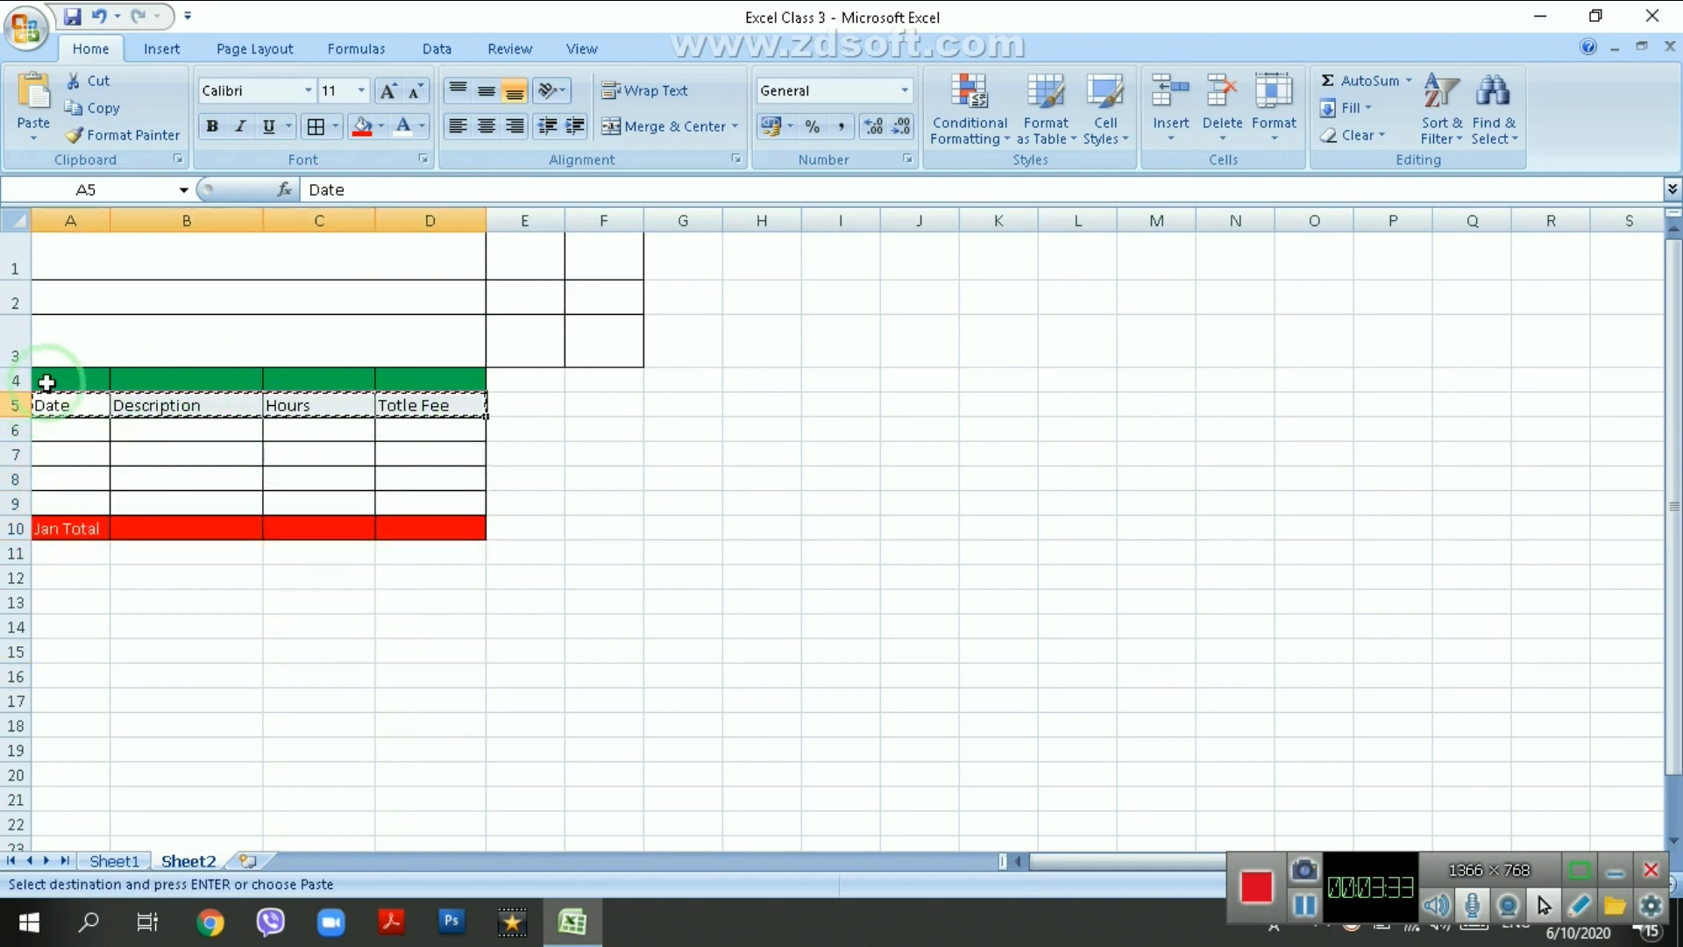
left_click(48, 381)
key("Return")
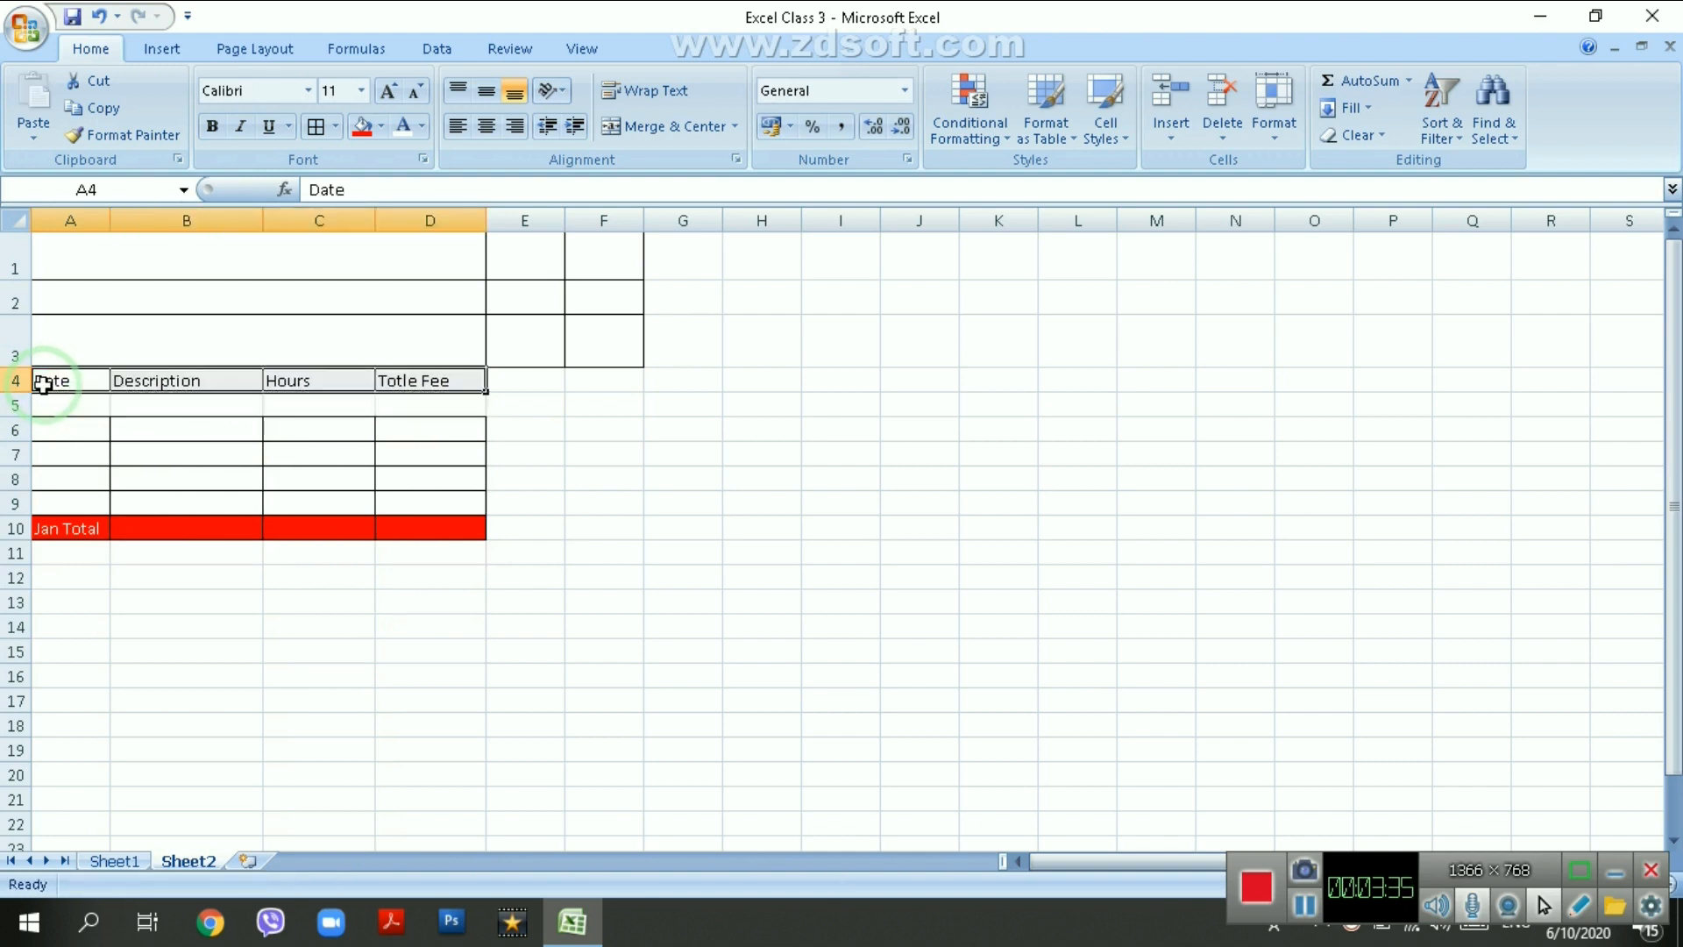
left_click_drag(55, 409, 419, 415)
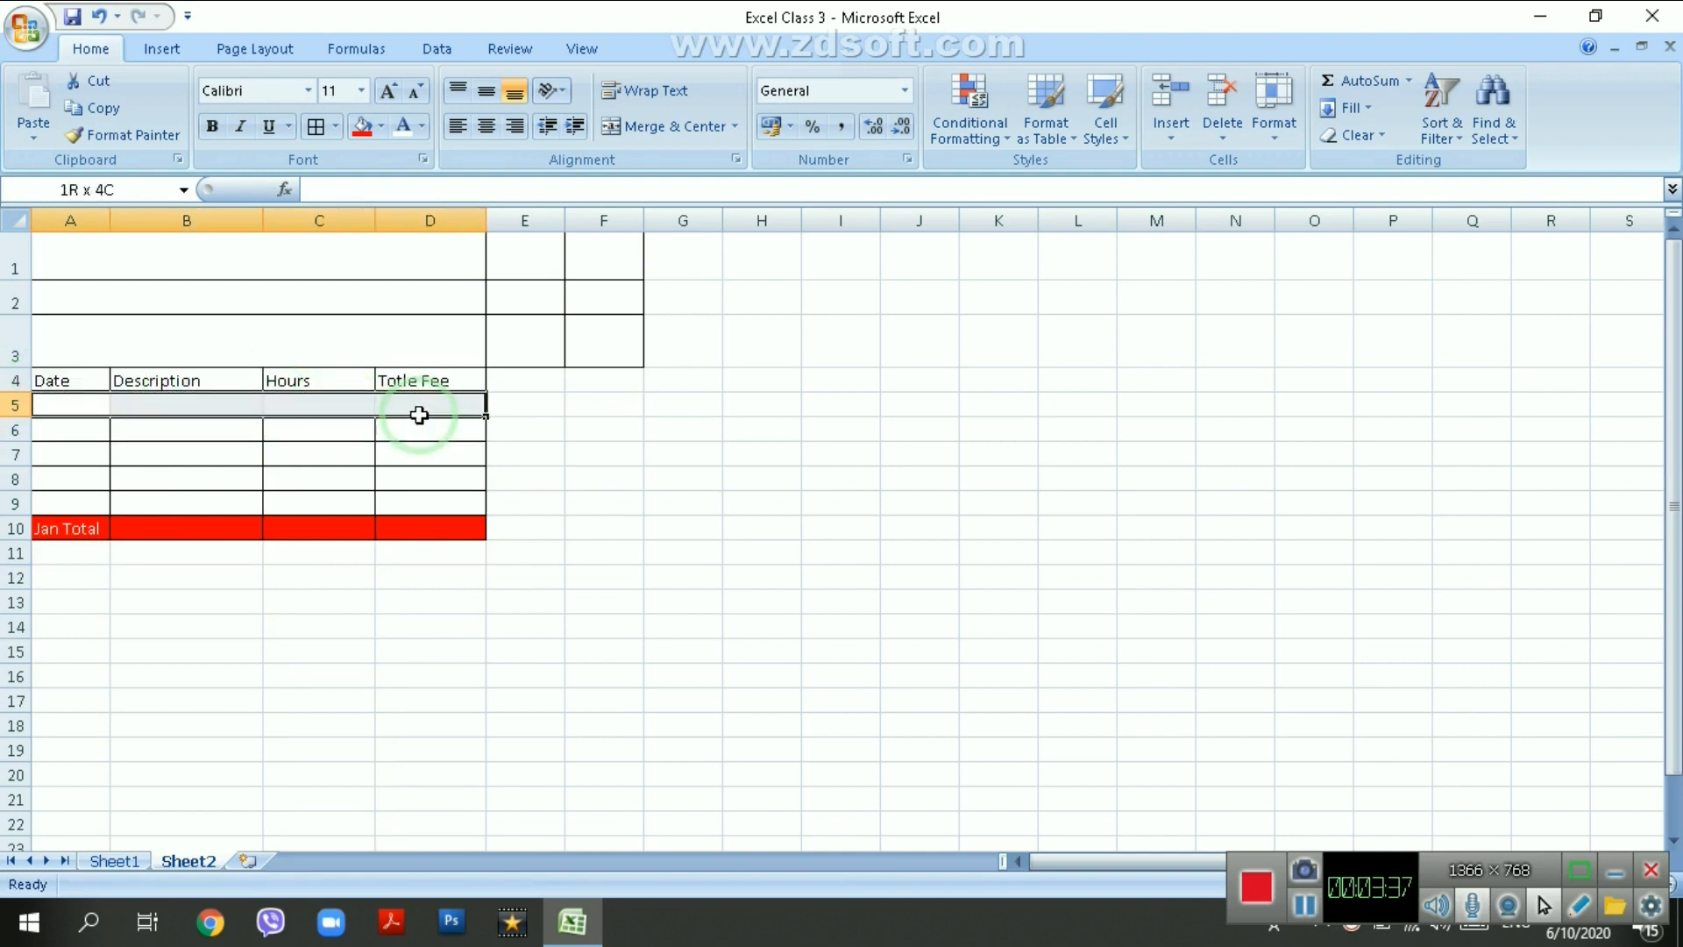
left_click(312, 131)
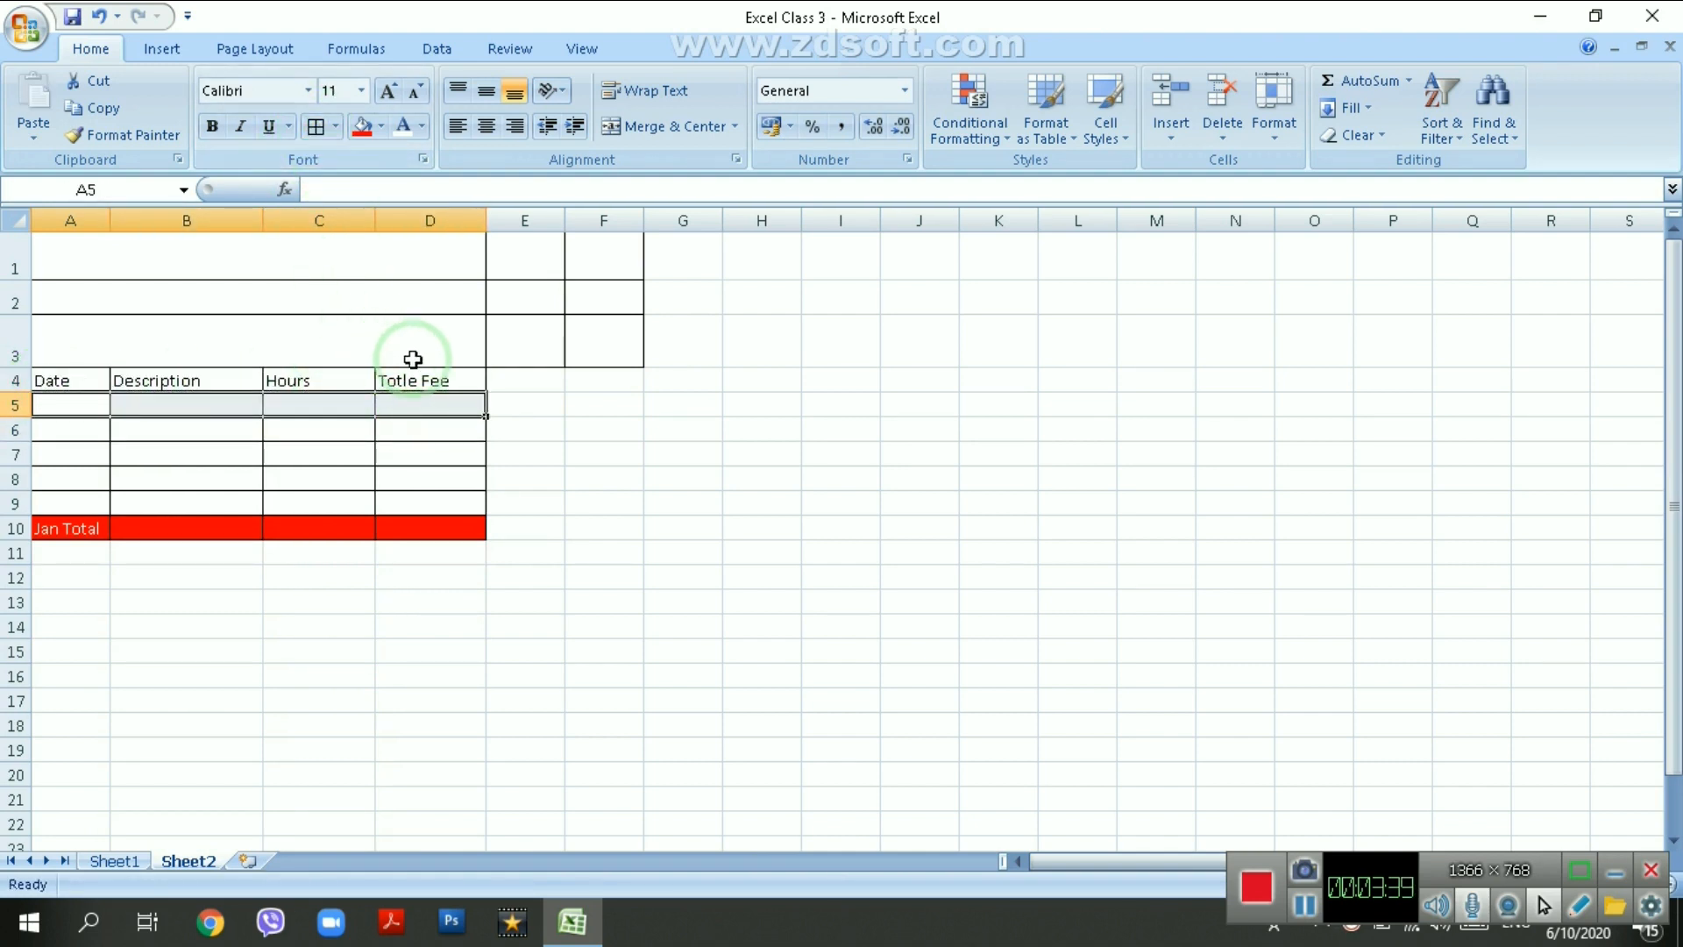
- Fill the heading row A4:D4 with the standard light green color
left_click_drag(439, 379, 85, 377)
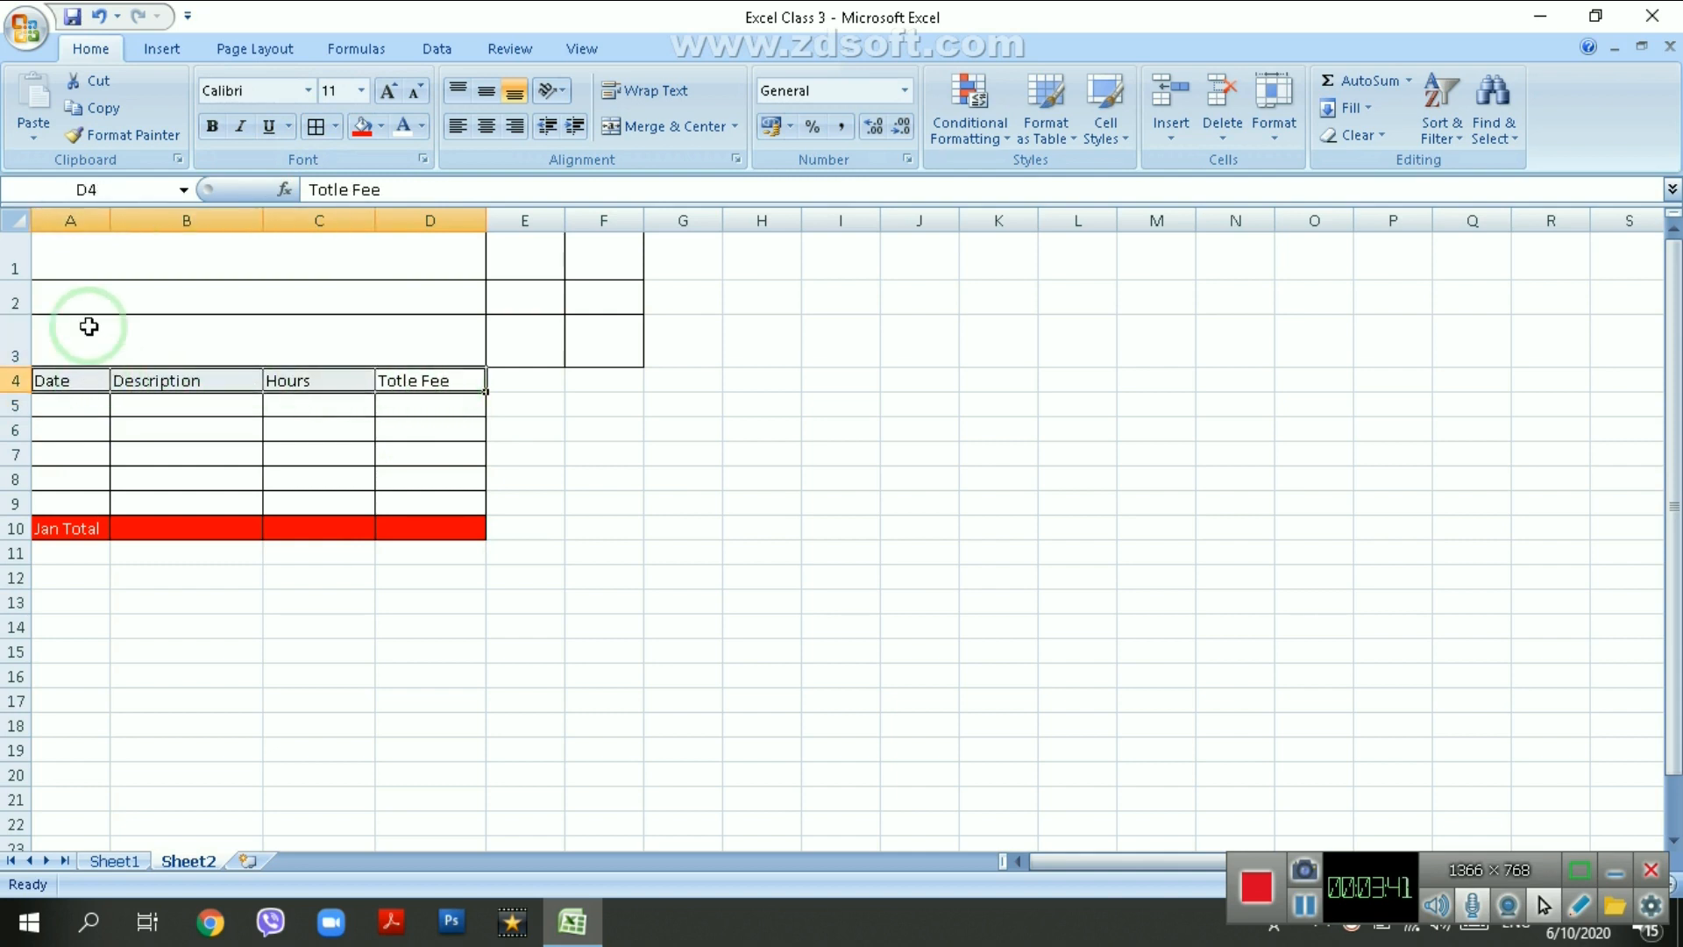
left_click(379, 133)
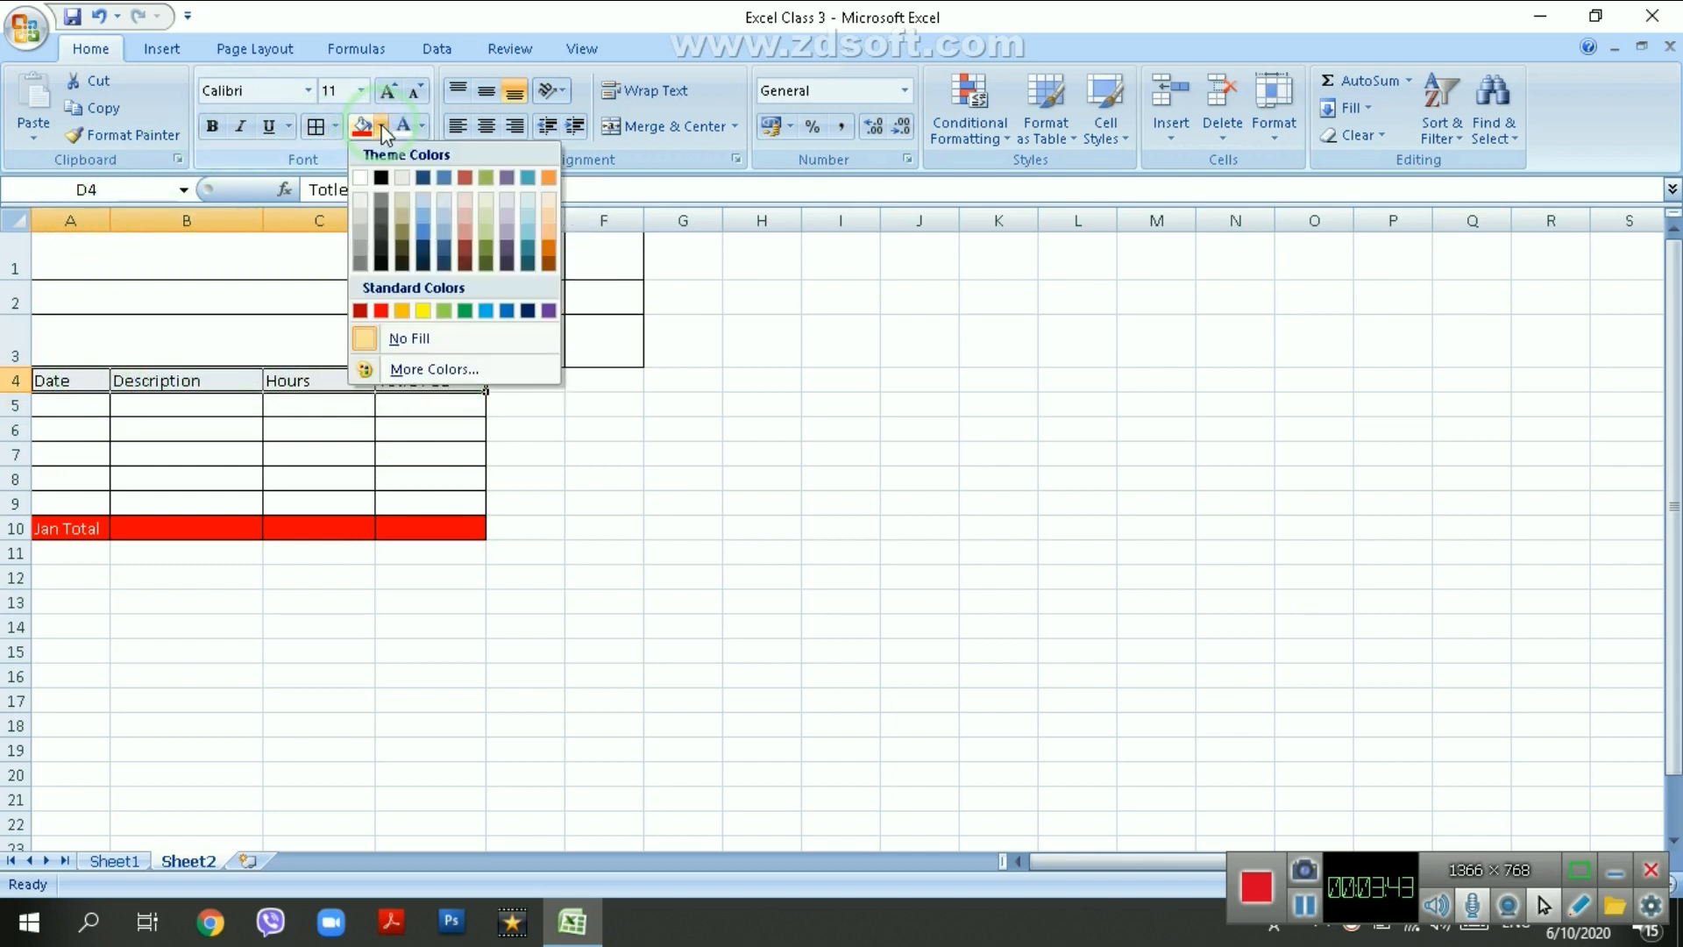
left_click(445, 311)
left_click(574, 479)
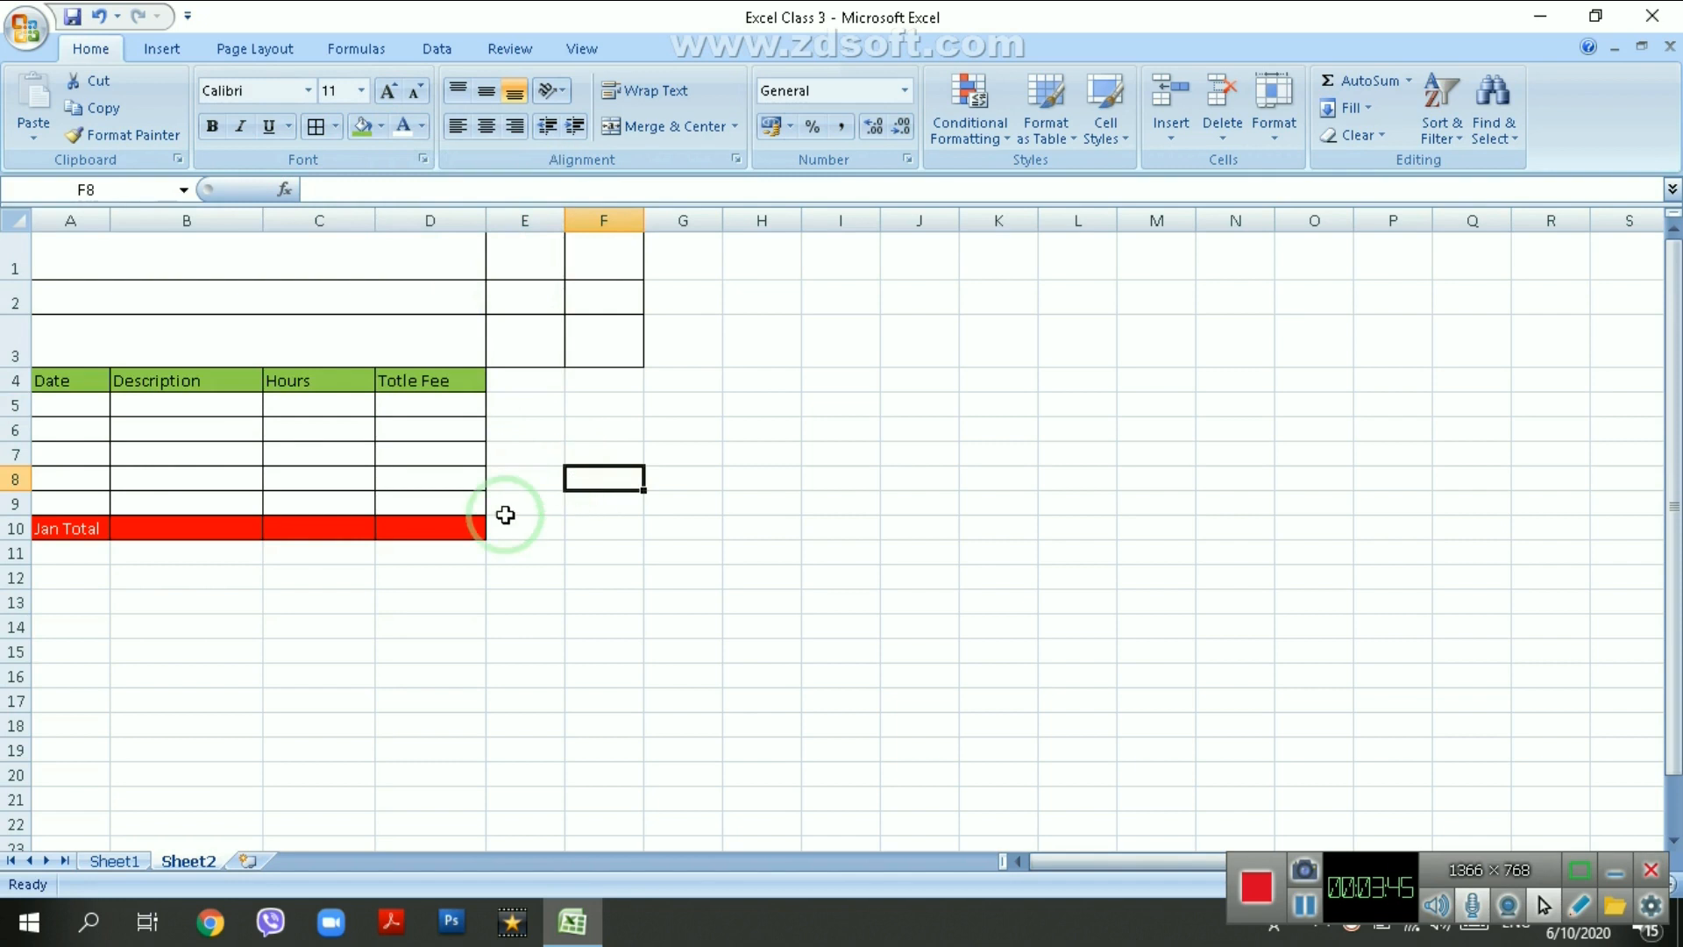
- Copy the January block A5:D10 and paste it directly below, starting at cell A11
left_click_drag(88, 405, 453, 538)
key("ctrl+c")
key("Down")
key("Down")
key("Down")
key("Down")
key("Down")
key("Down")
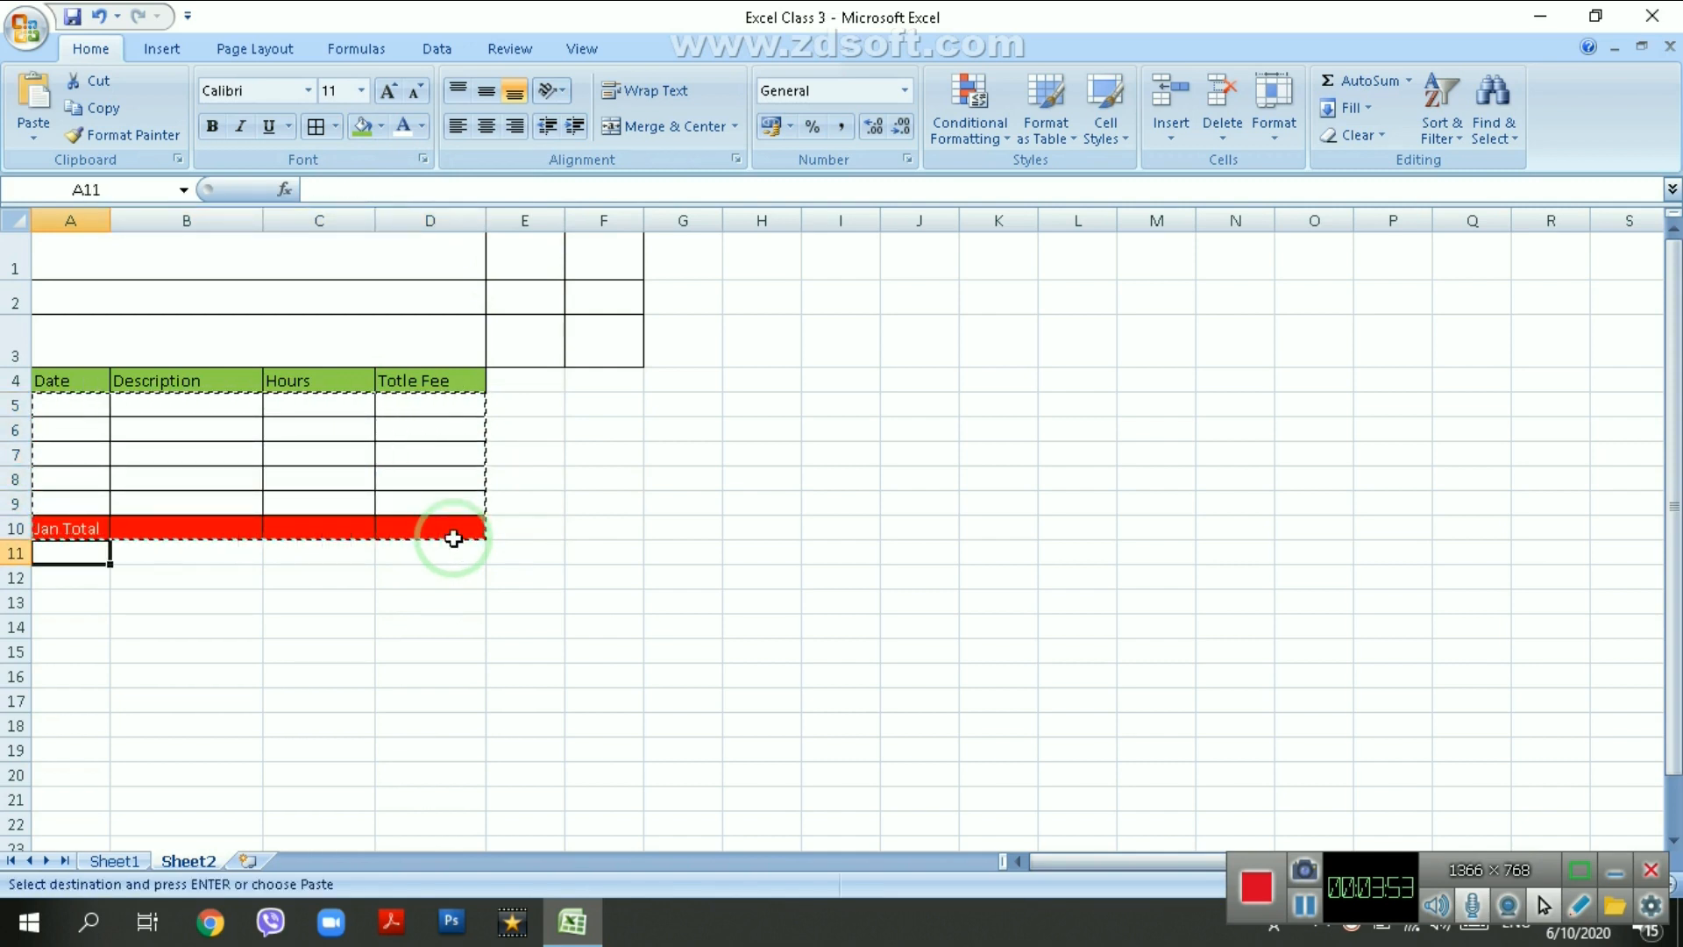
key("ctrl+v")
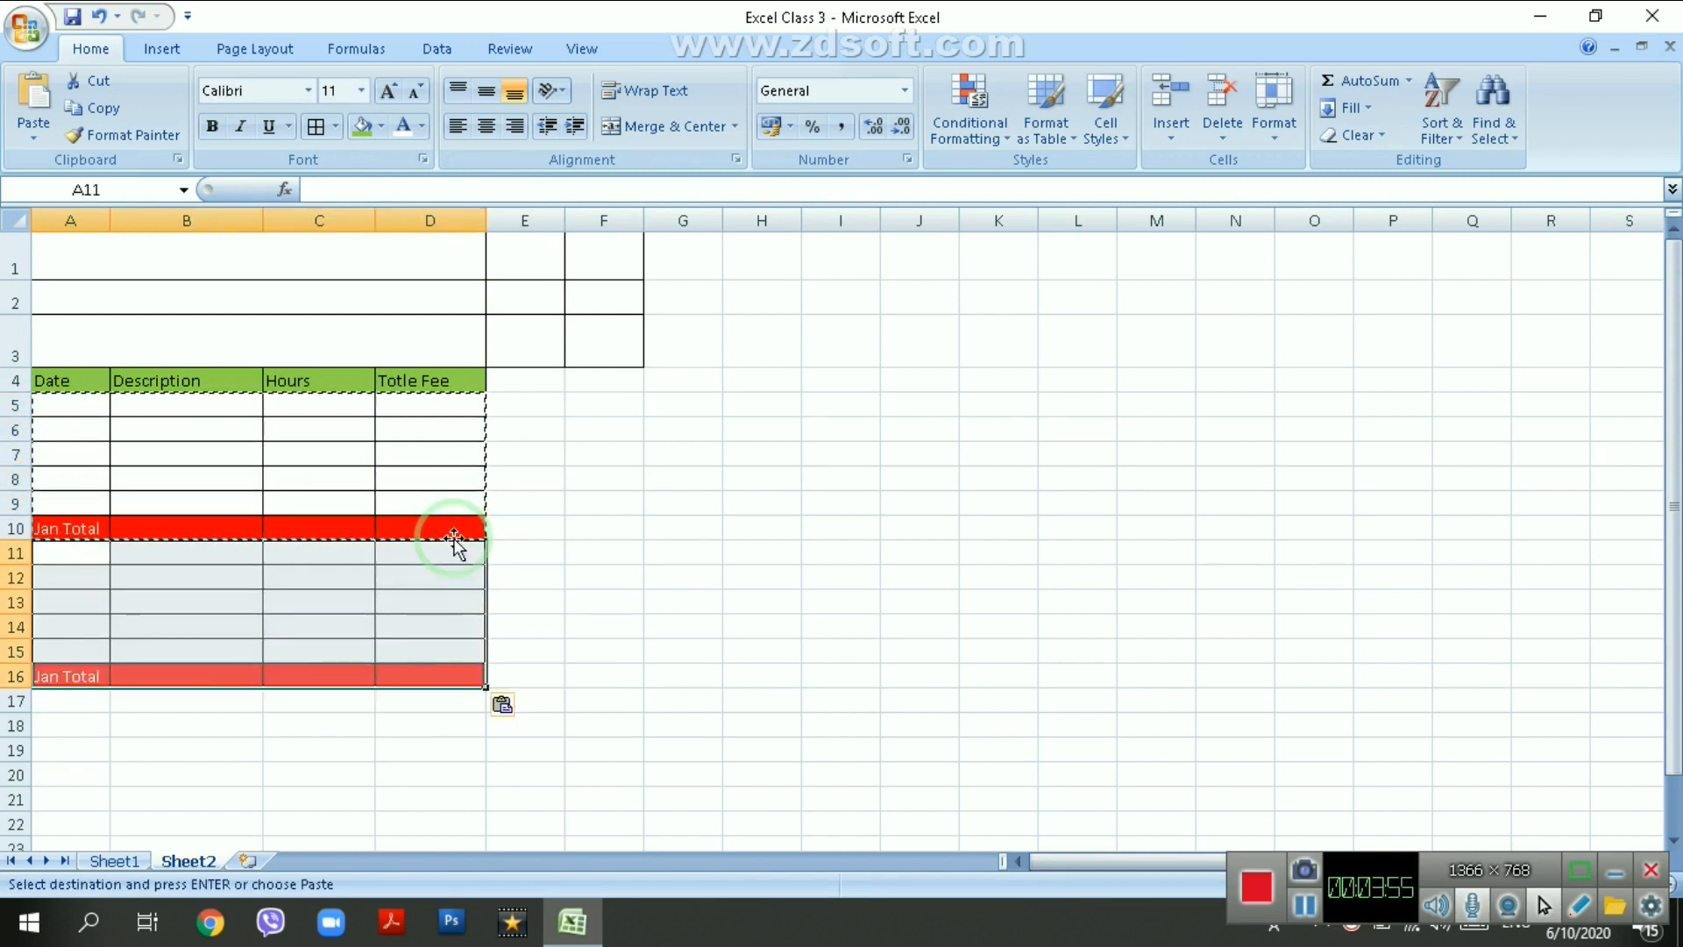
- Change the label of the copied total row in A16 to Feb Total
double_click(59, 676)
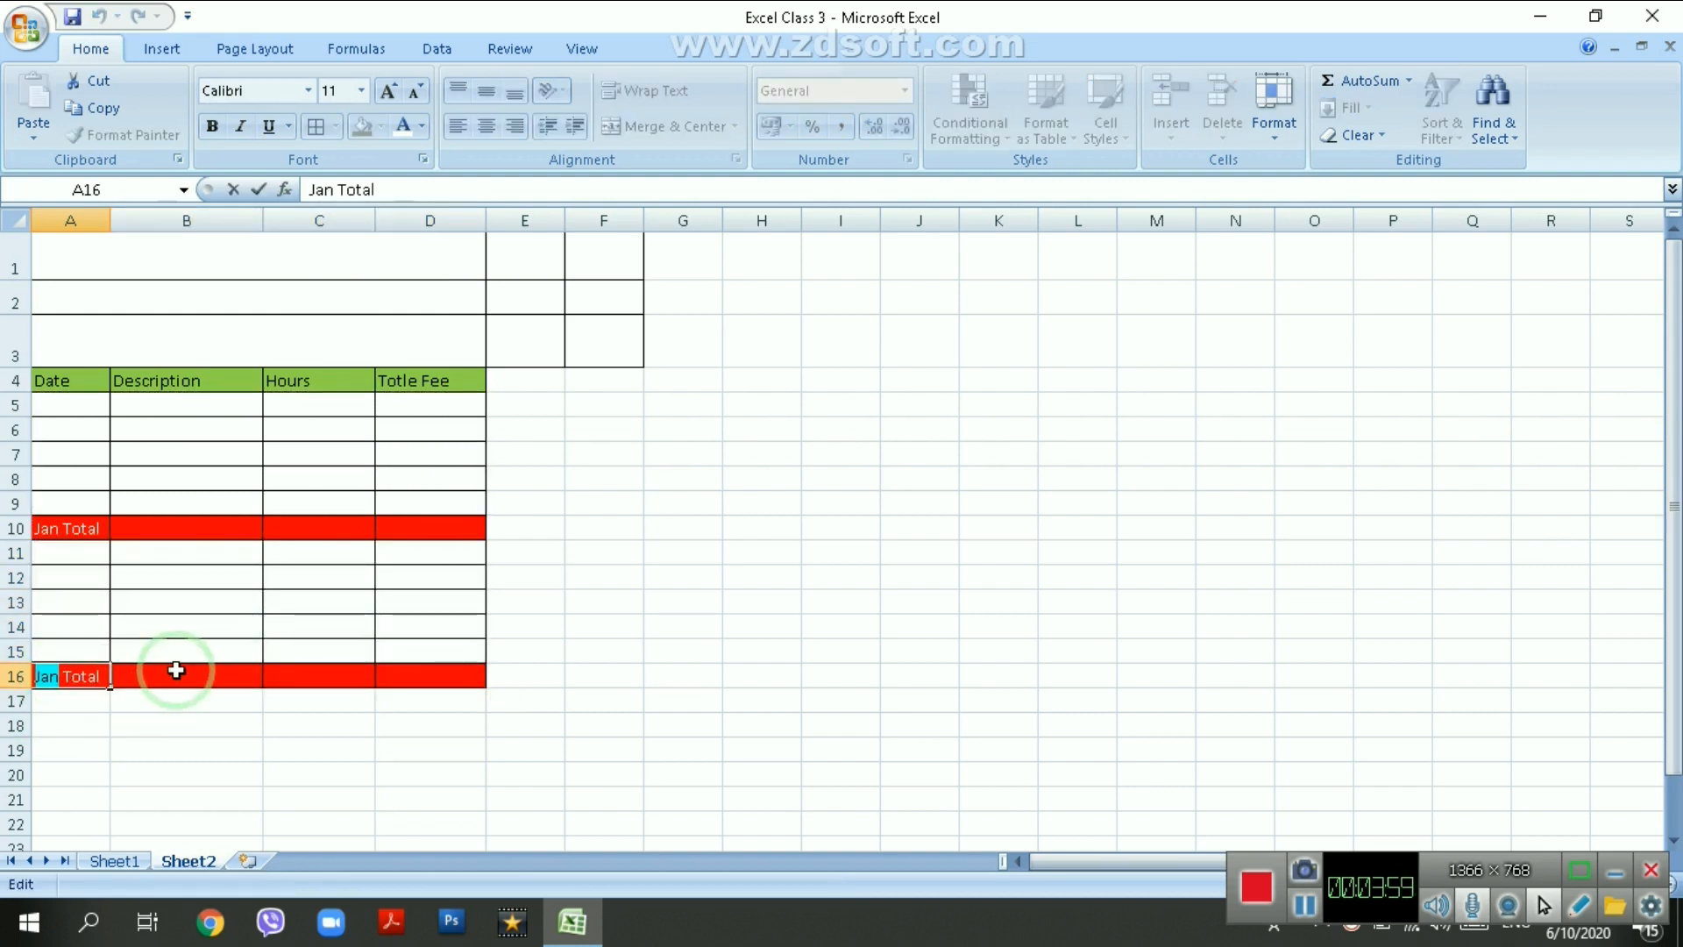
type("Feb")
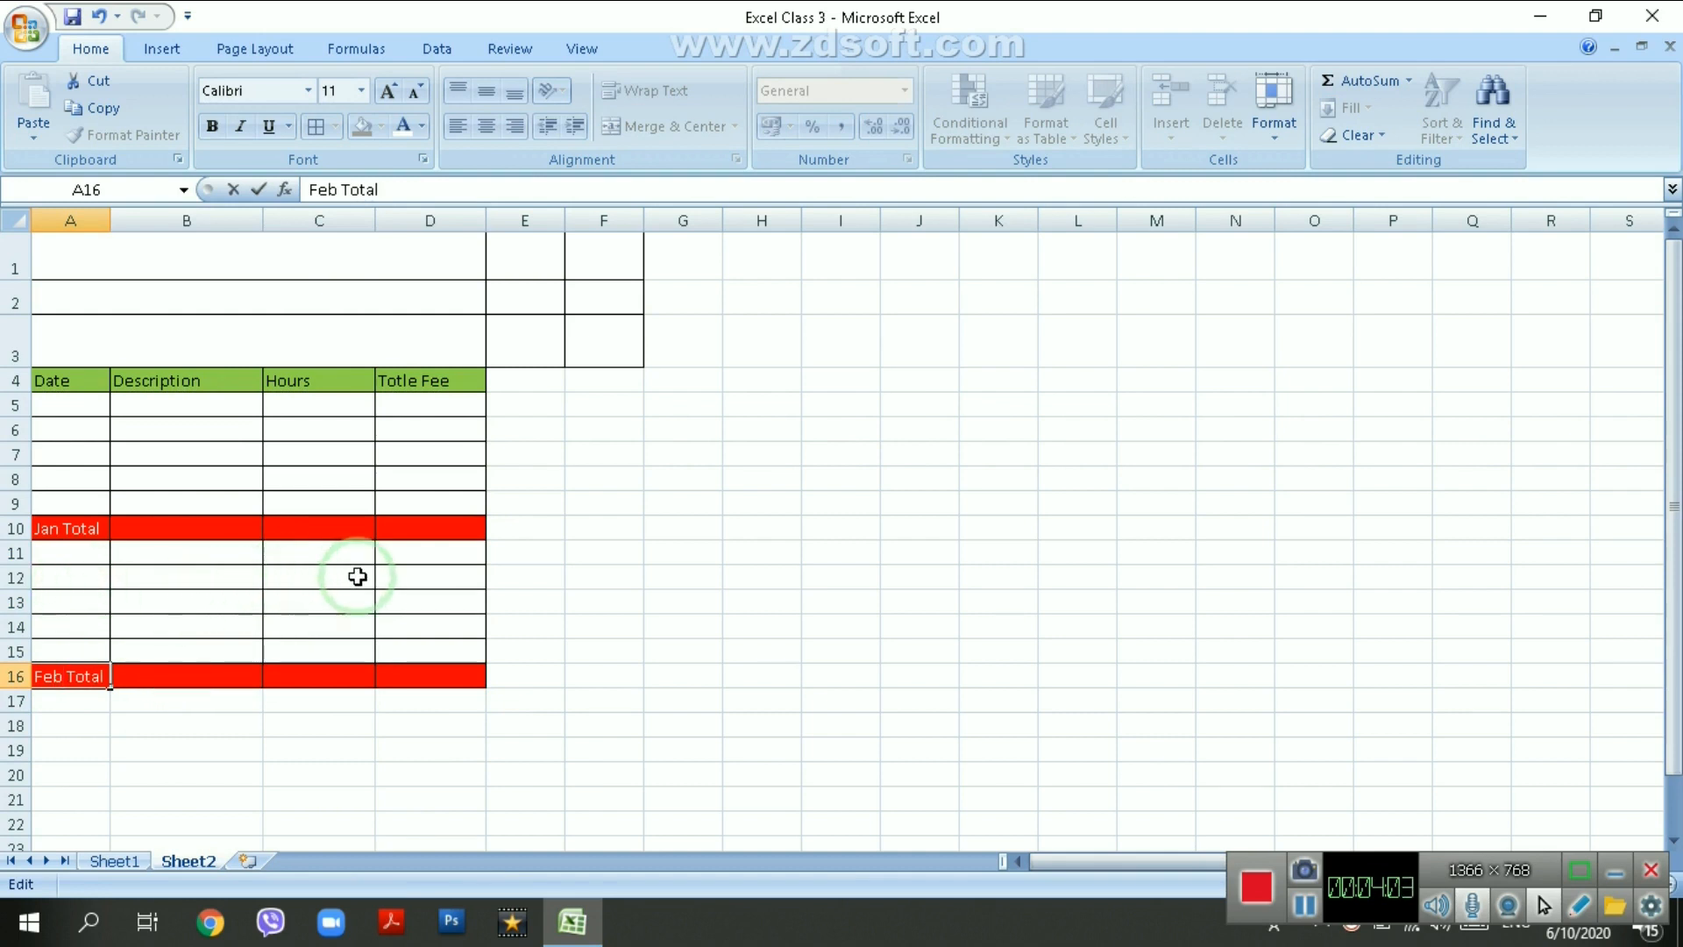
left_click(502, 579)
- Copy the Feb Total row A16:D16 to row 18, leaving row 17 empty
left_click_drag(67, 677, 416, 675)
key("ctrl+c")
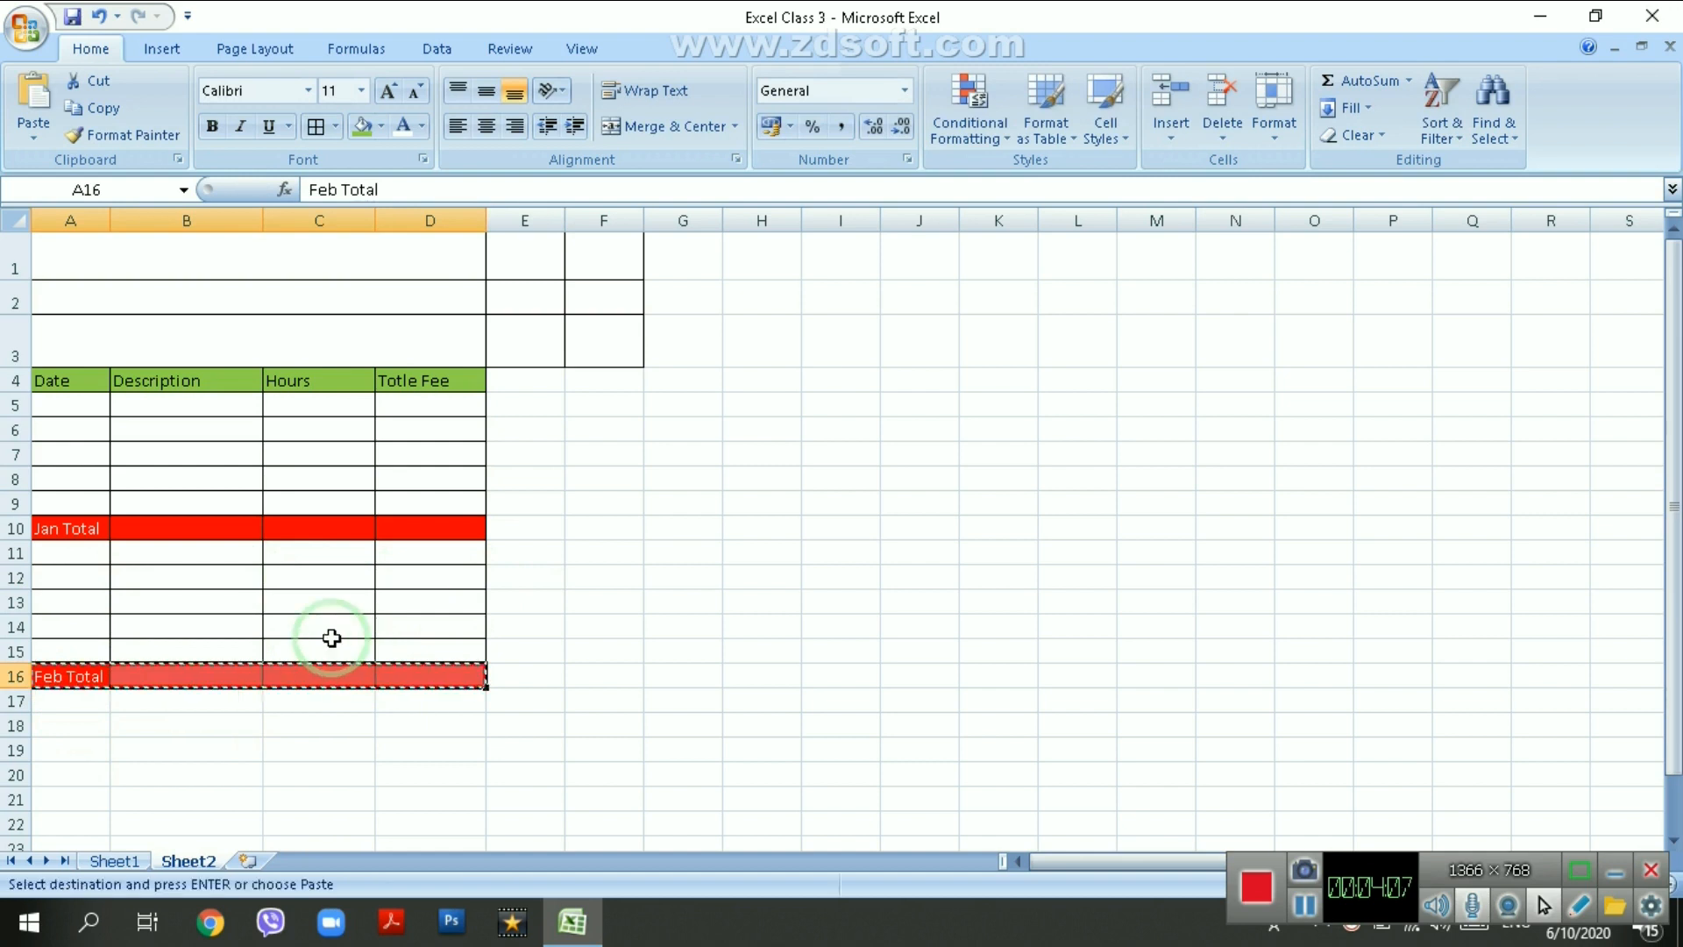
key("Down")
key("Down")
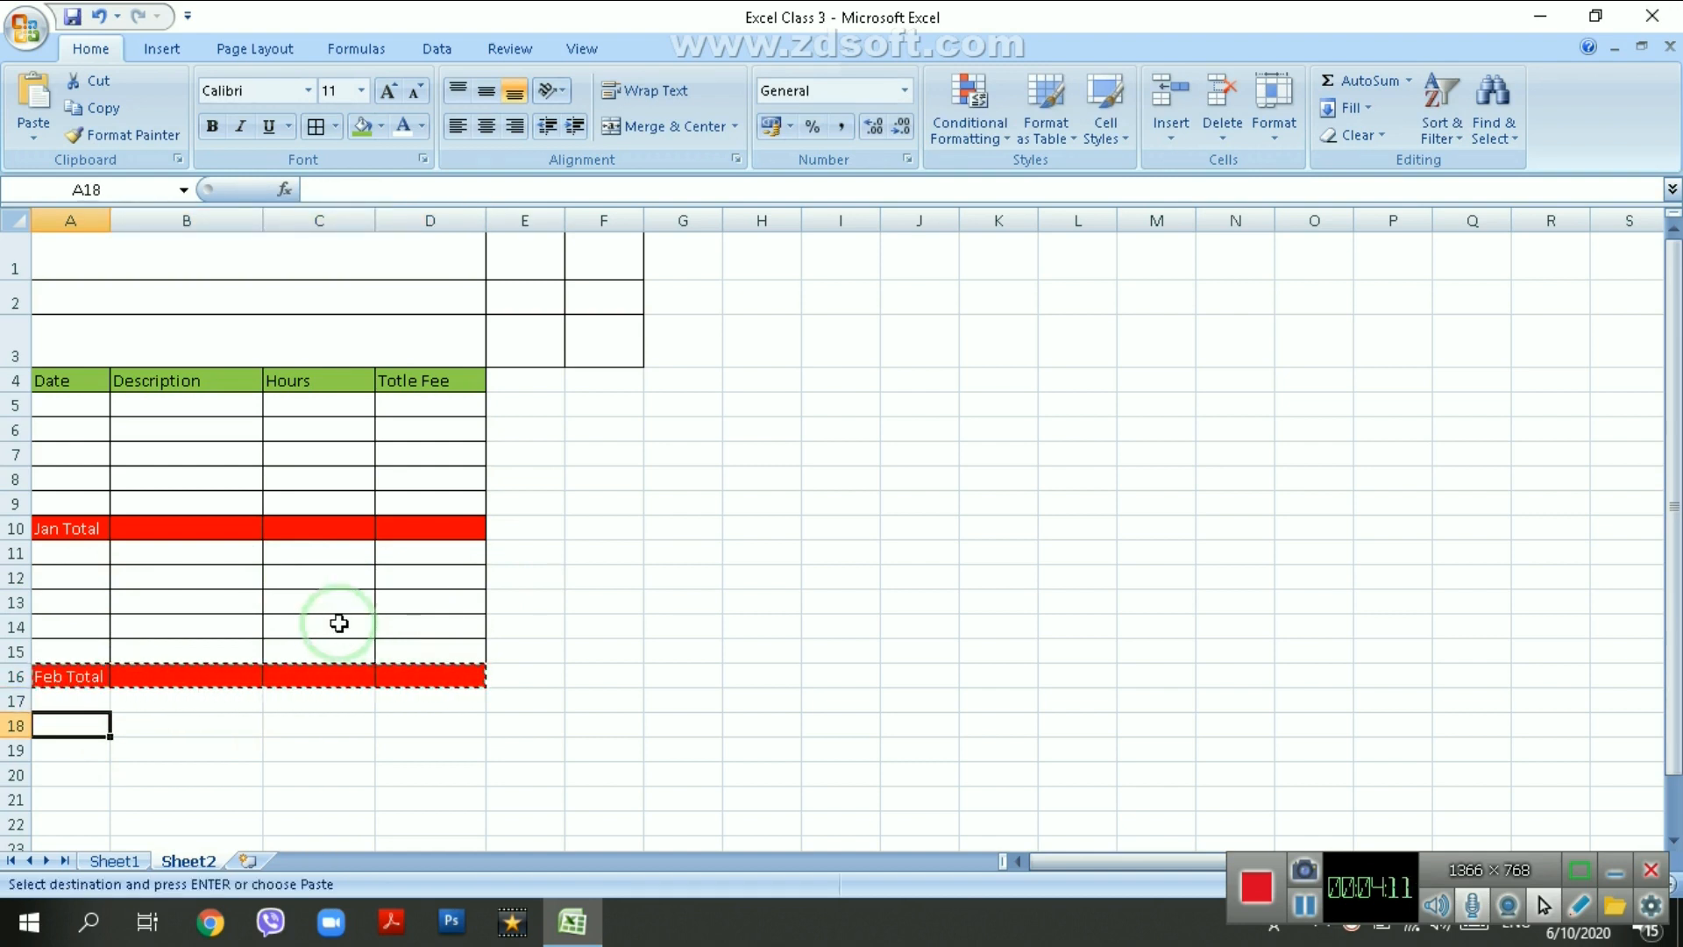
key("ctrl+v")
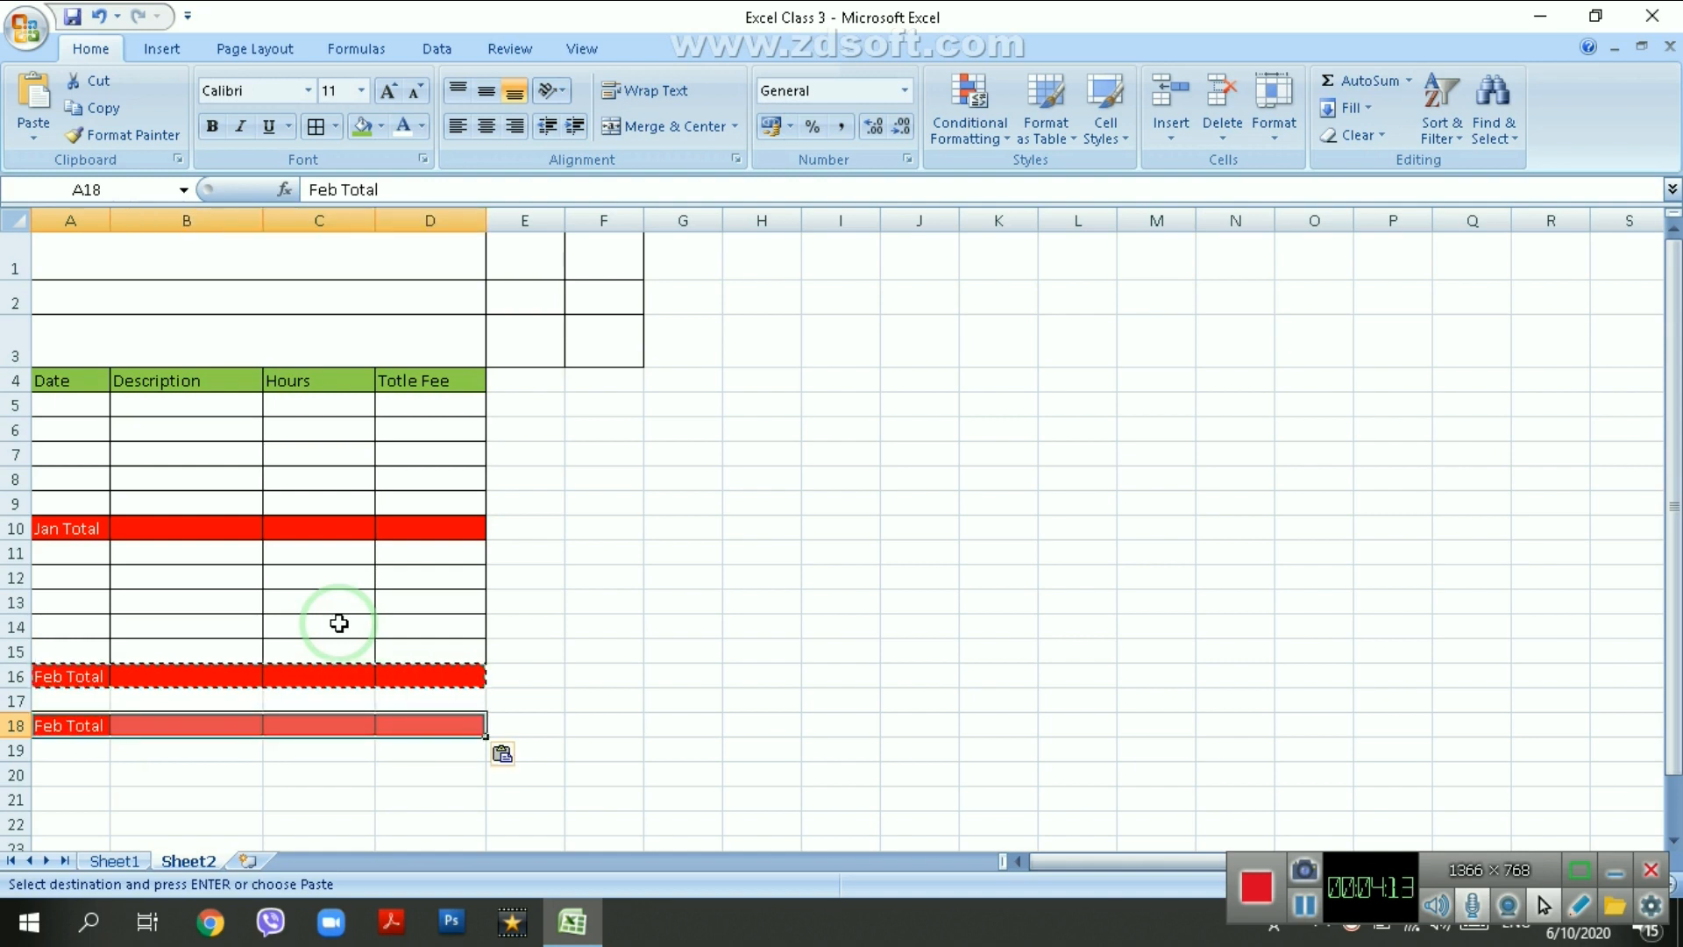
- Change the label in cell A18 to Grand Total
double_click(61, 732)
key("BackSpace")
key("BackSpace")
key("BackSpace")
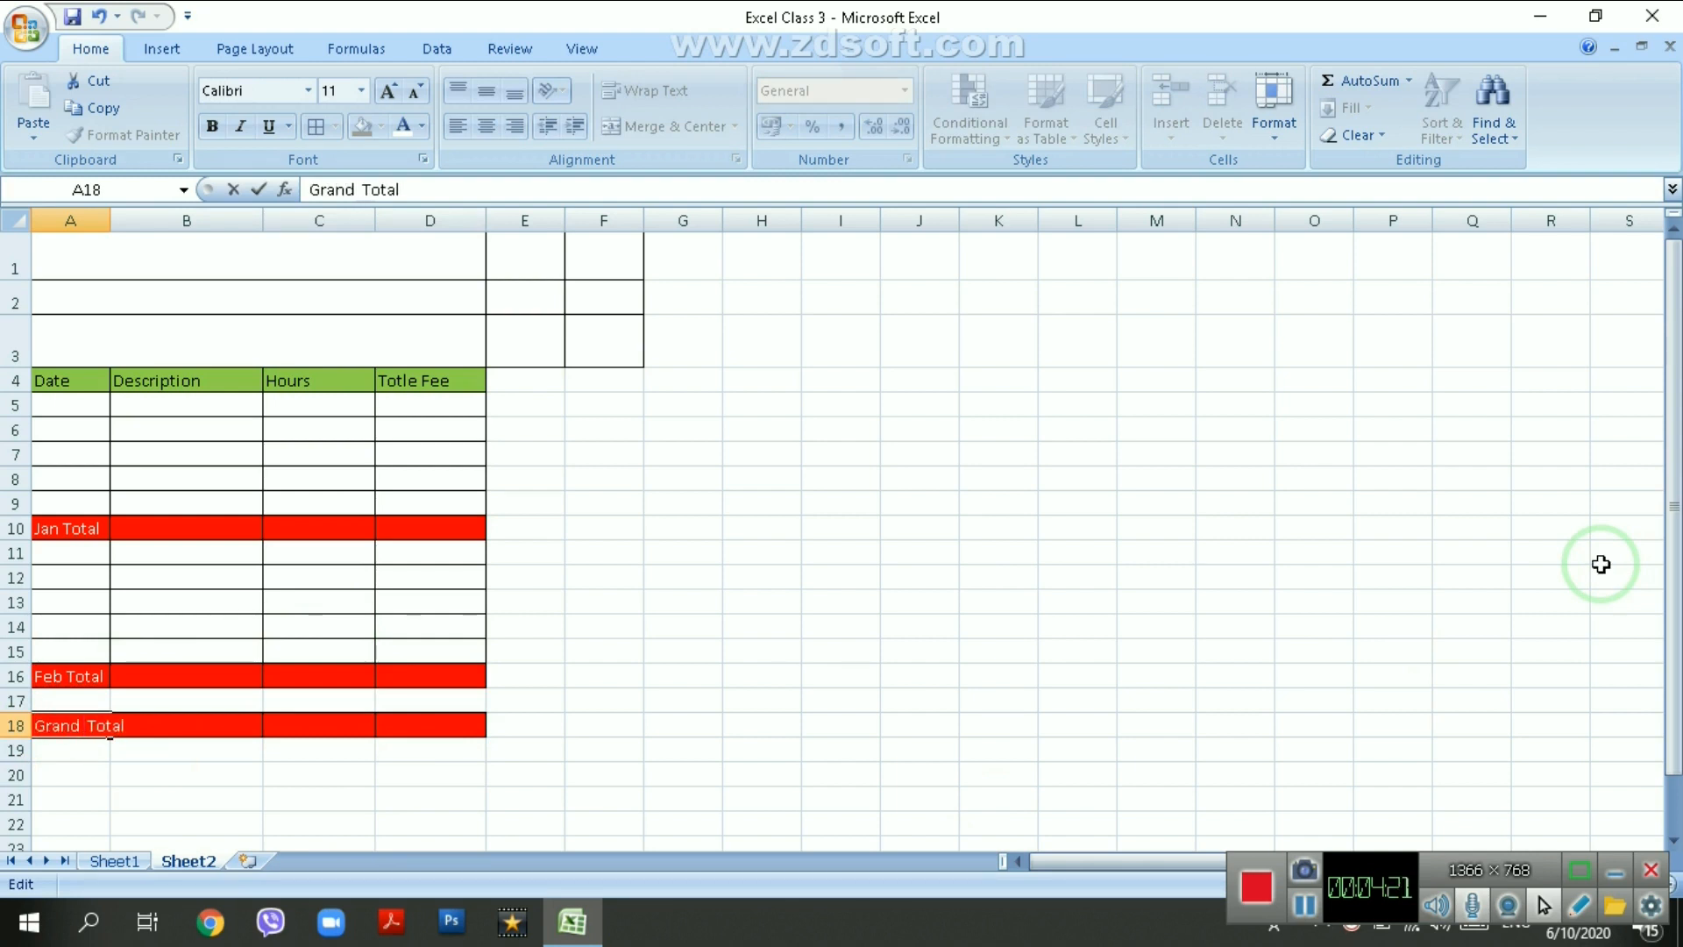
type("Grand")
left_click(579, 771)
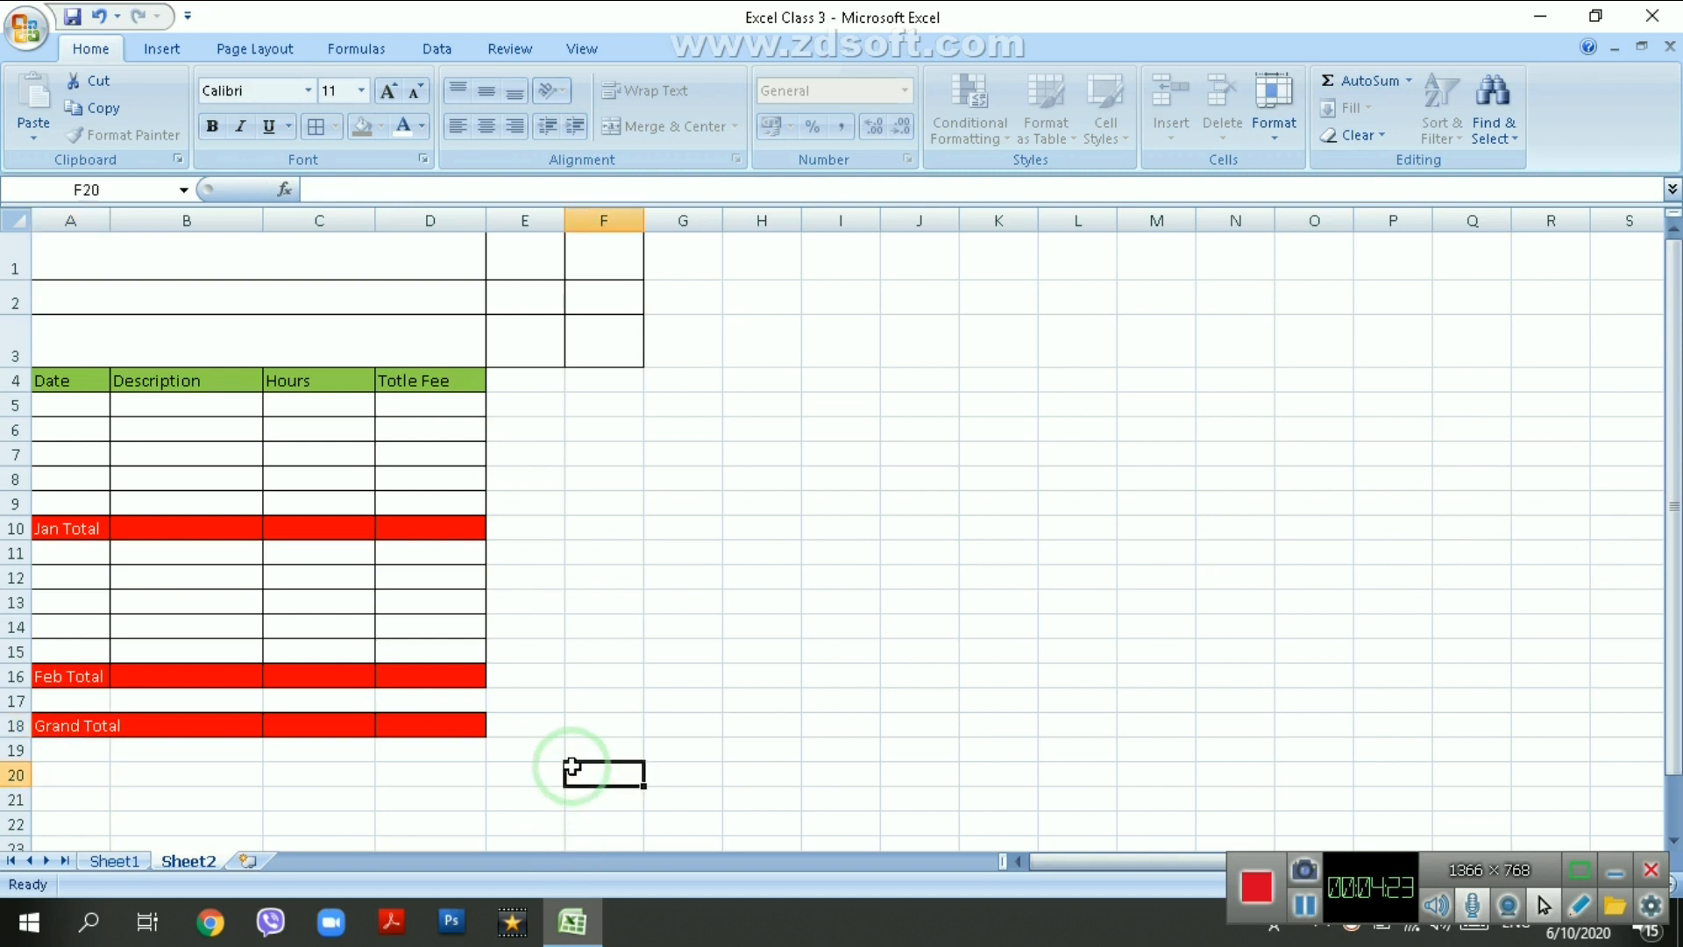
- Fill the Grand Total row A18:D18 with the same light green as the heading row
left_click(427, 726)
left_click_drag(427, 726, 40, 724)
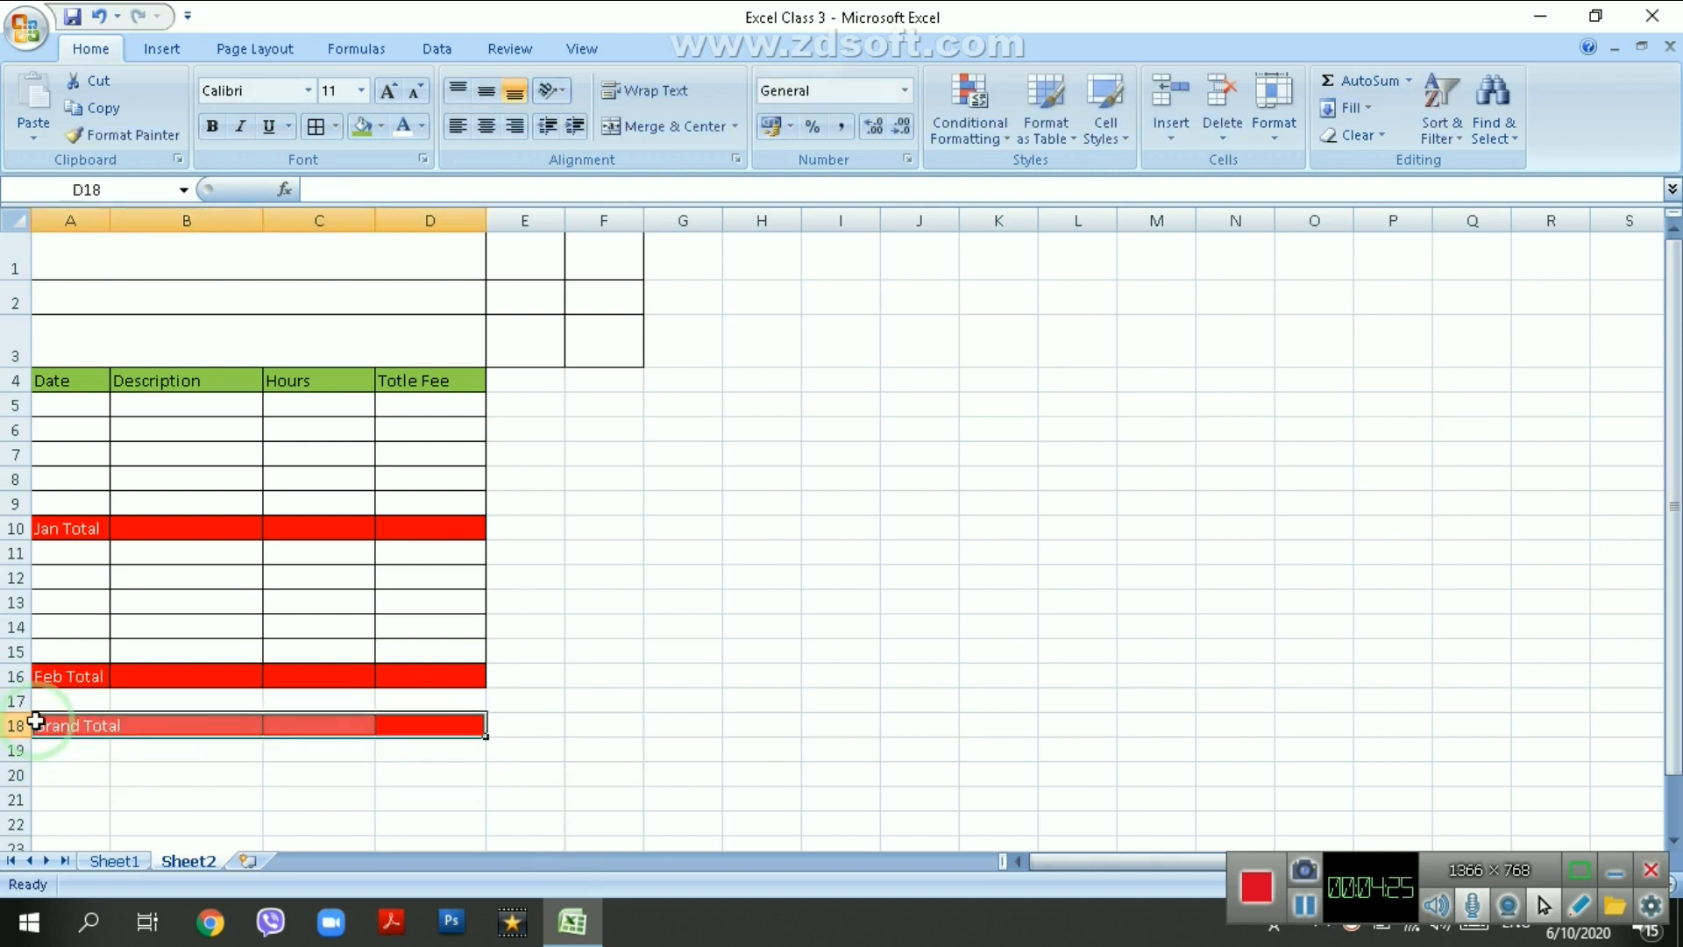
left_click(365, 130)
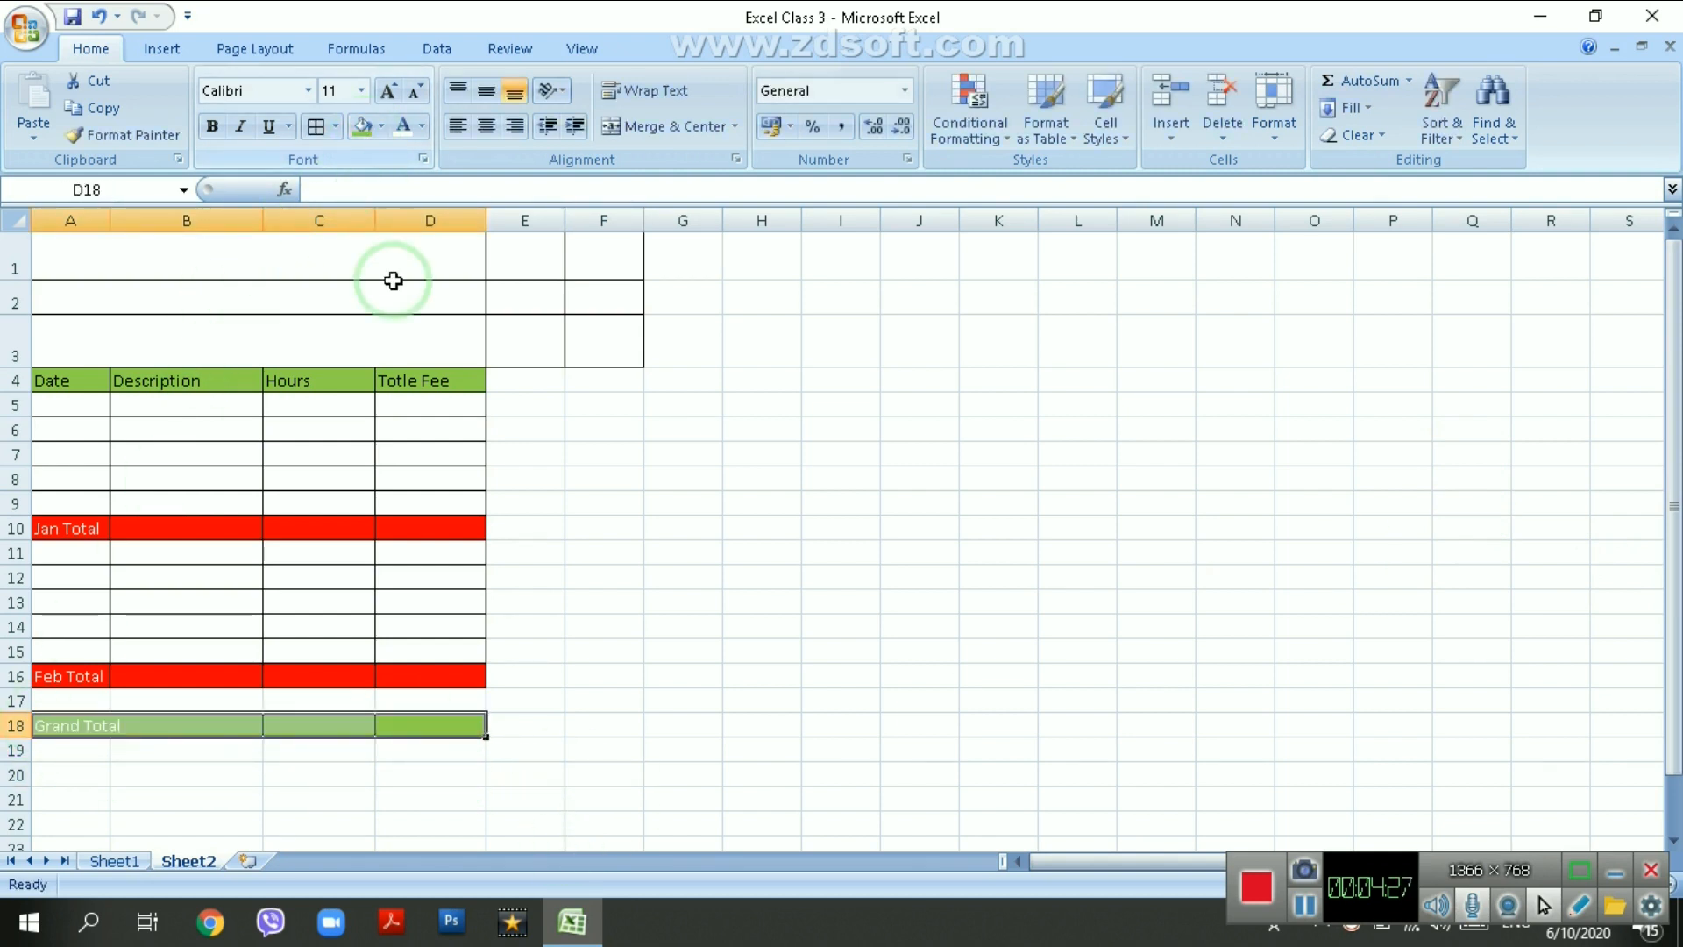
left_click(570, 725)
left_click(427, 735)
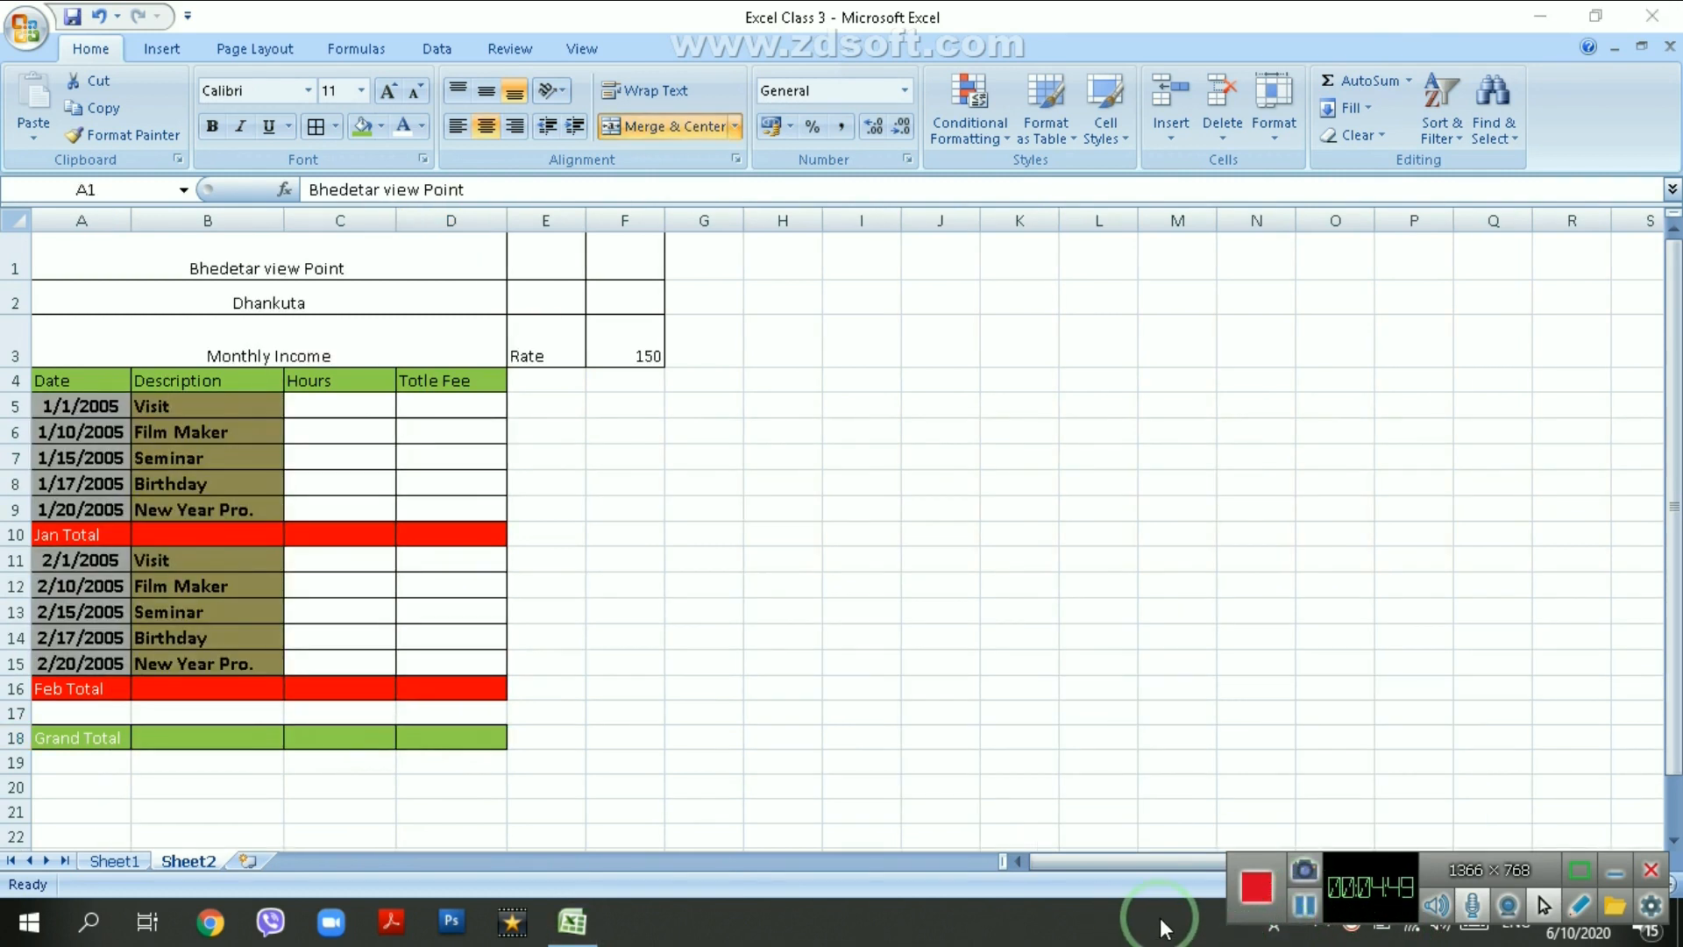
- Format the Bhedetar view Point title in A1 with middle vertical alignment, the Revue font and a font size four increments larger
left_click(280, 252)
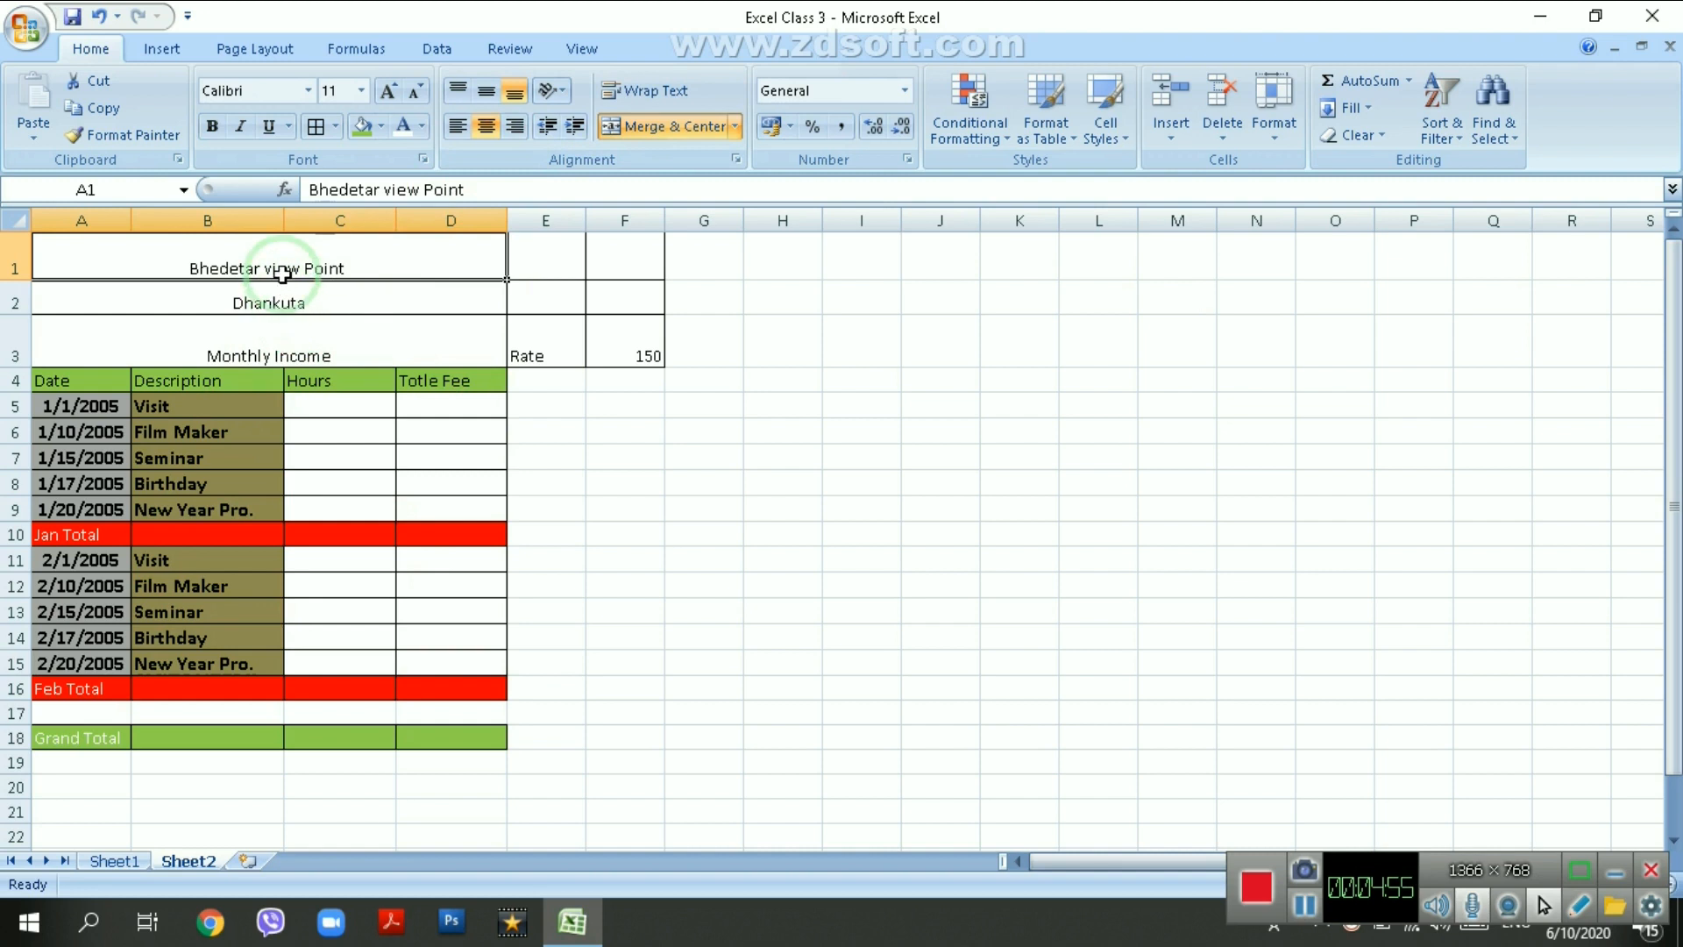
left_click(485, 96)
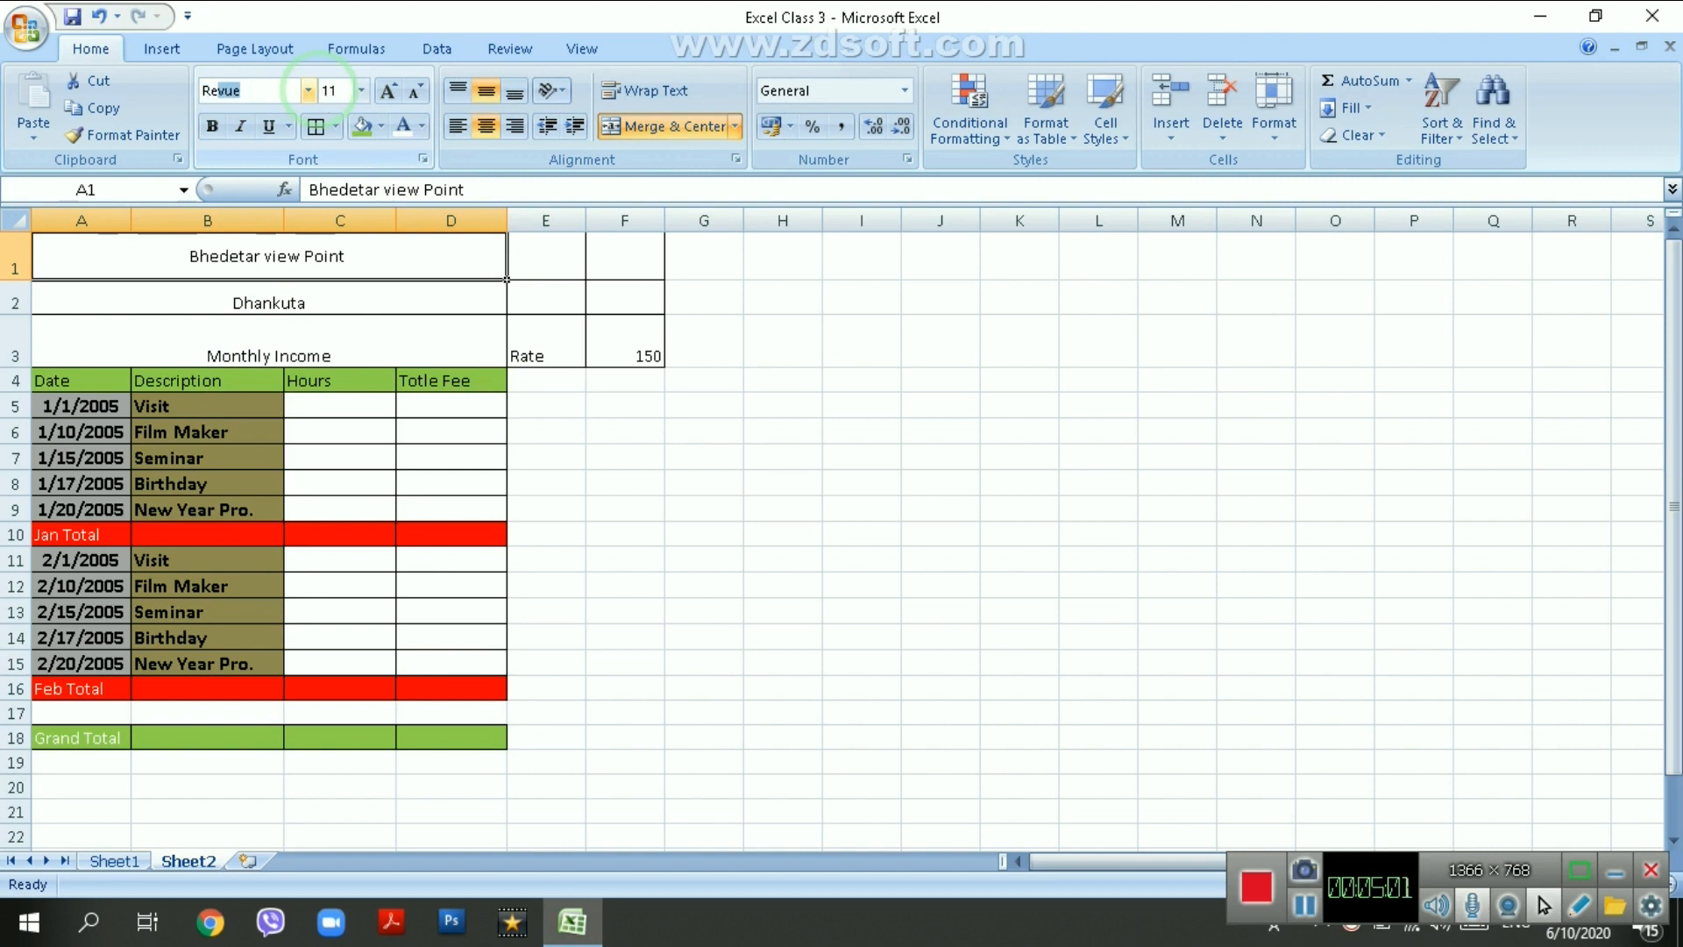
key("Return")
left_click(388, 92)
left_click(388, 91)
left_click(388, 91)
left_click(388, 91)
- Middle-align the Dhankuta subtitle in A2 vertically and increase its font size to 14
left_click(341, 295)
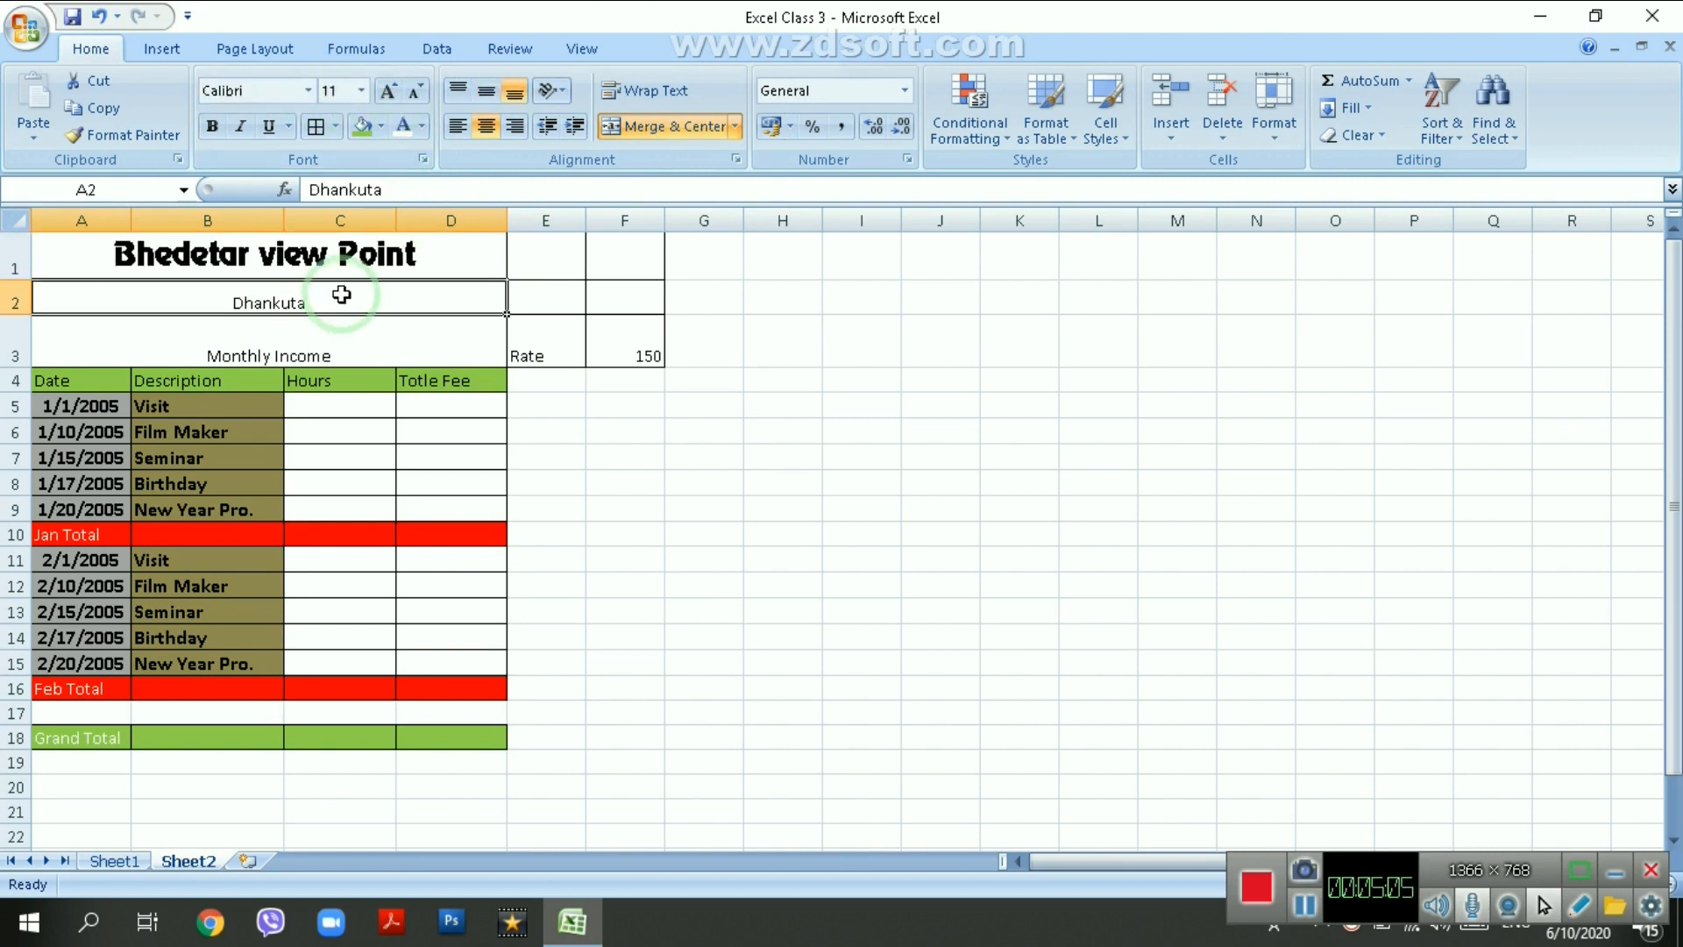
left_click(486, 91)
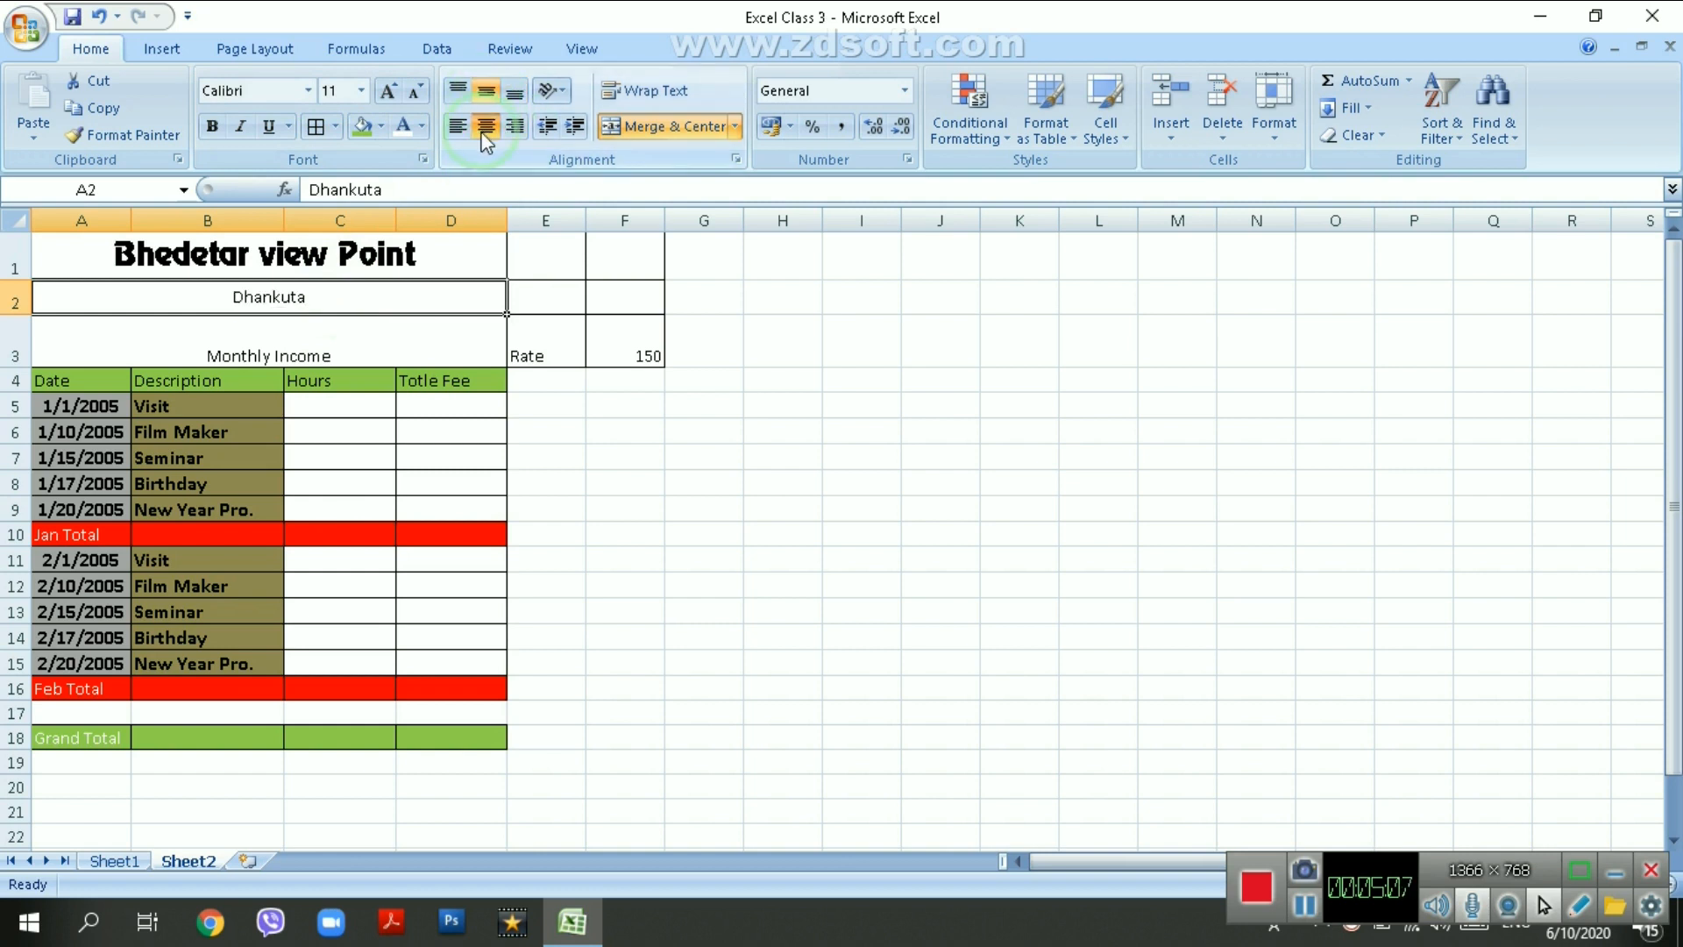
left_click(387, 91)
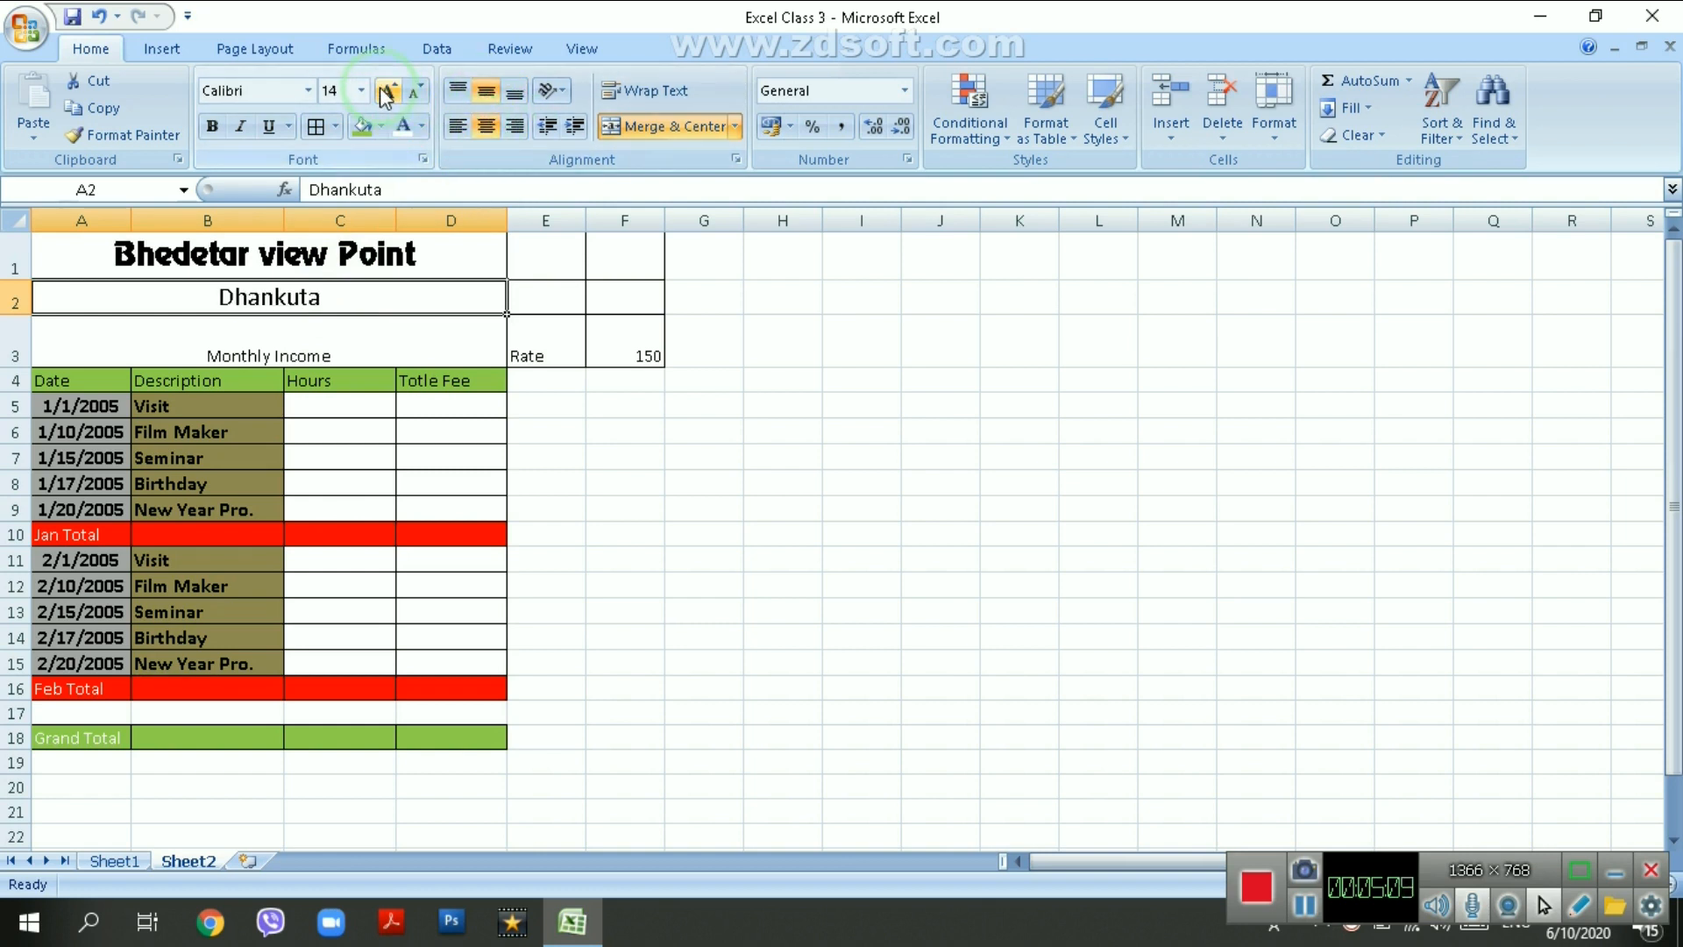
- Set the Monthly Income title in A3 to the Britannic Bold font at size 18
left_click(315, 347)
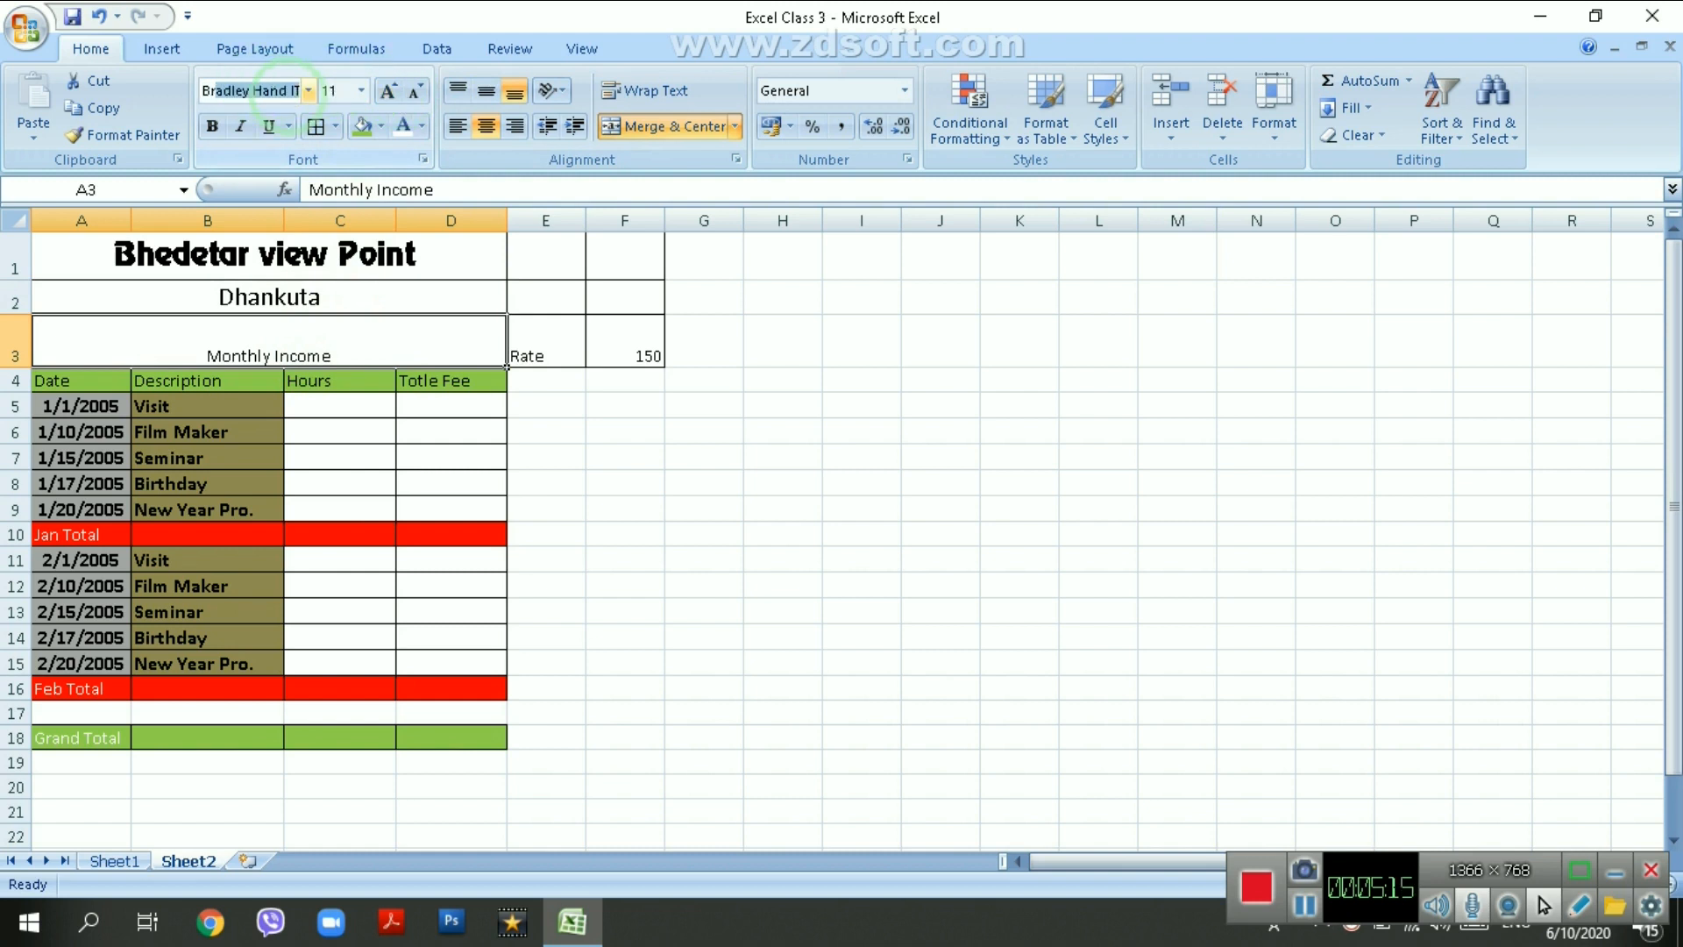
left_click(285, 90)
type("Britannic Bold")
key("Return")
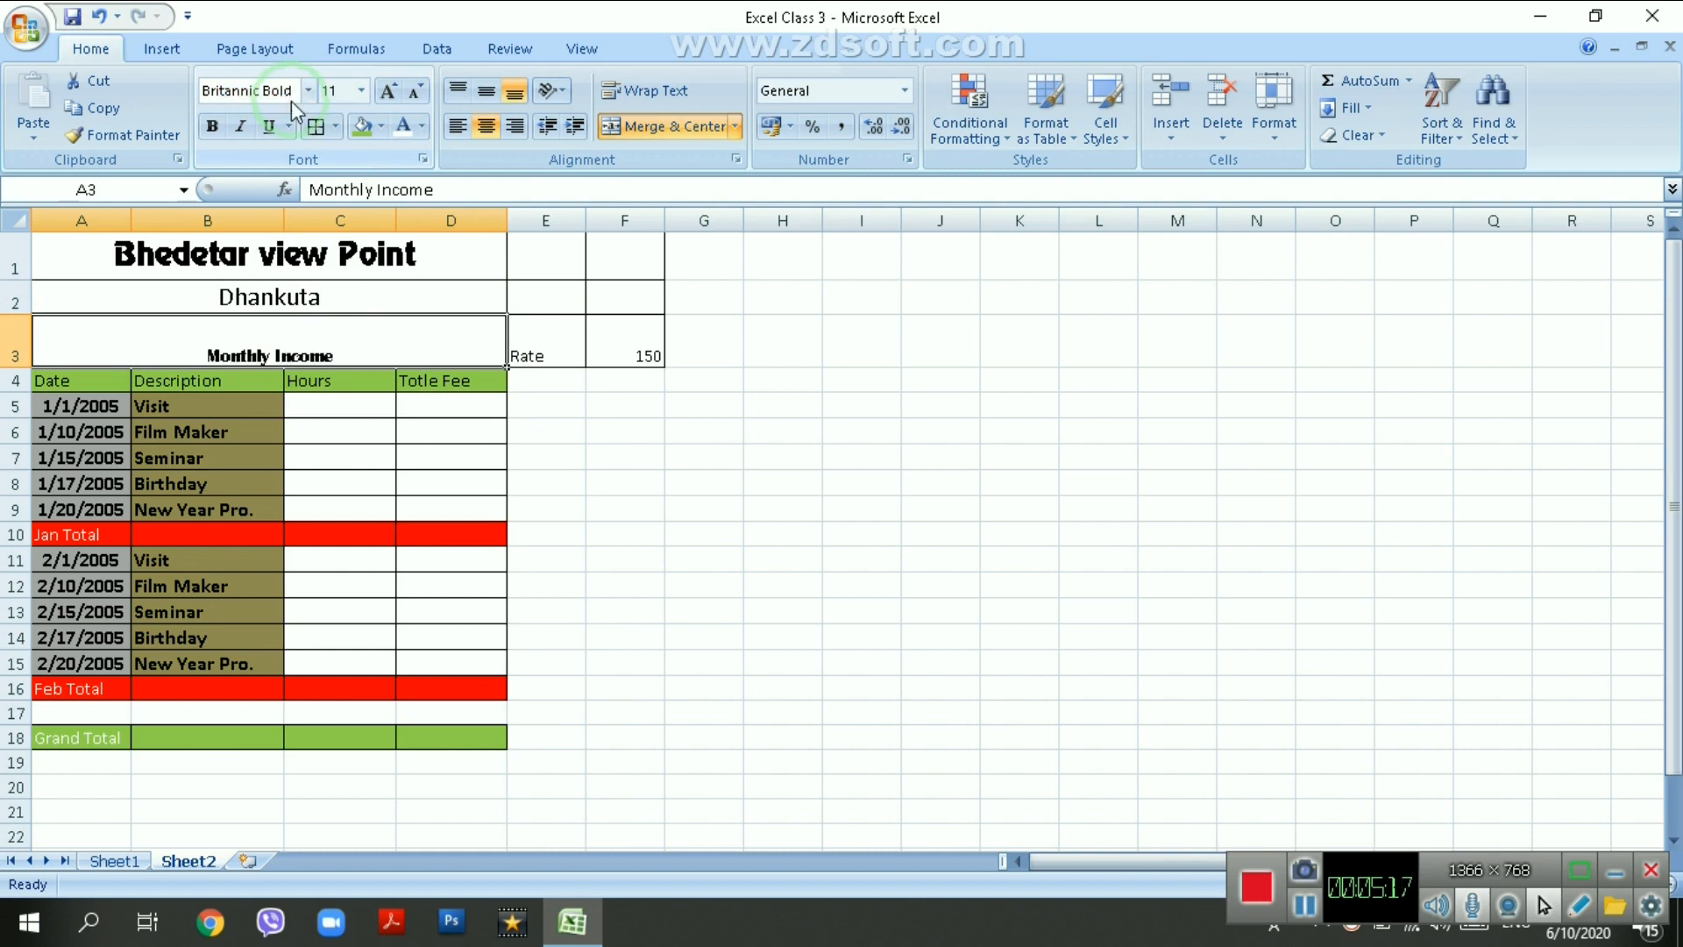
left_click(387, 92)
left_click(386, 92)
left_click(387, 91)
left_click(386, 91)
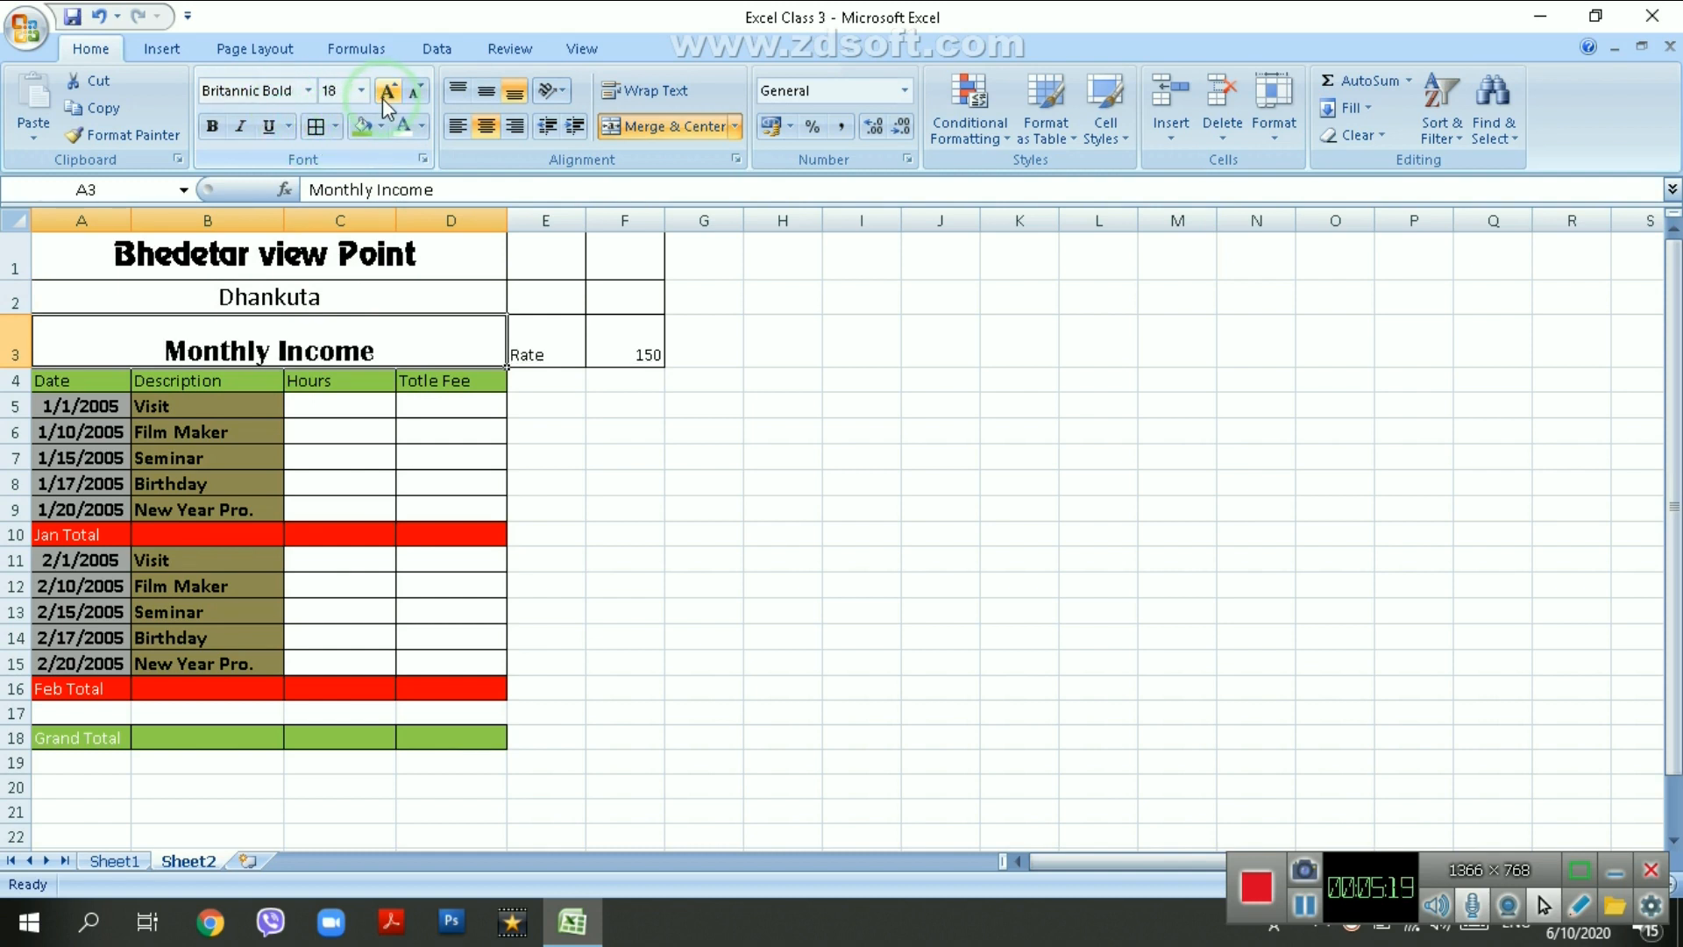
- Double-underline the Monthly Income title, middle-align it vertically and enlarge its font by two more increments
left_click(289, 126)
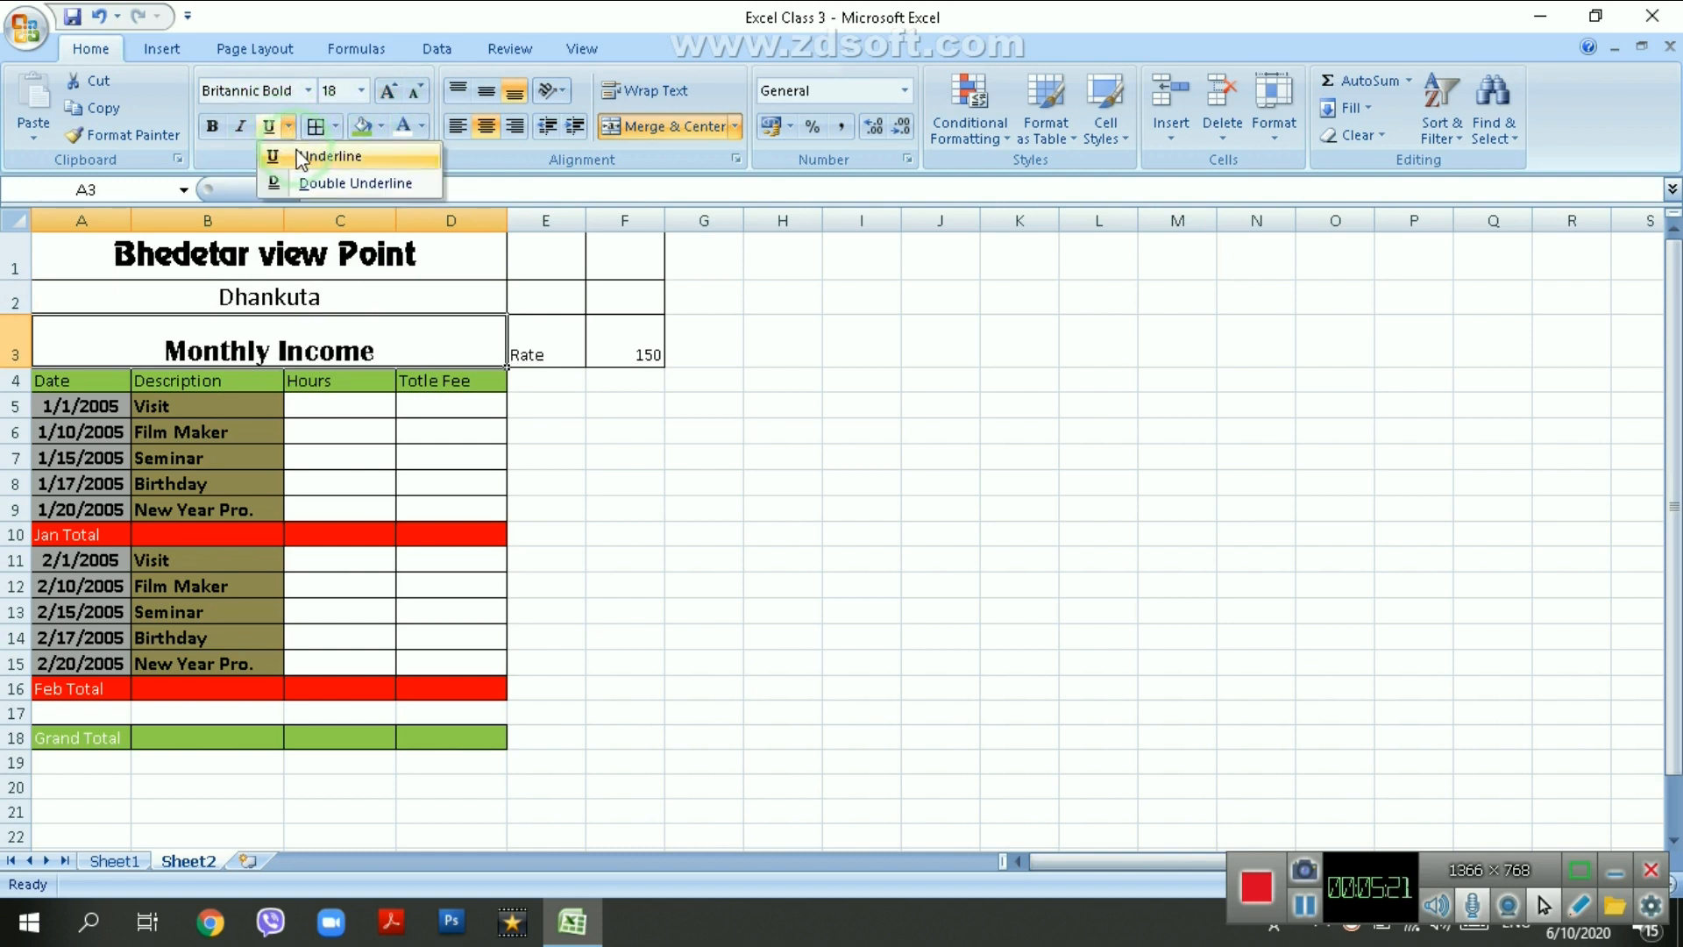
left_click(320, 182)
left_click(486, 90)
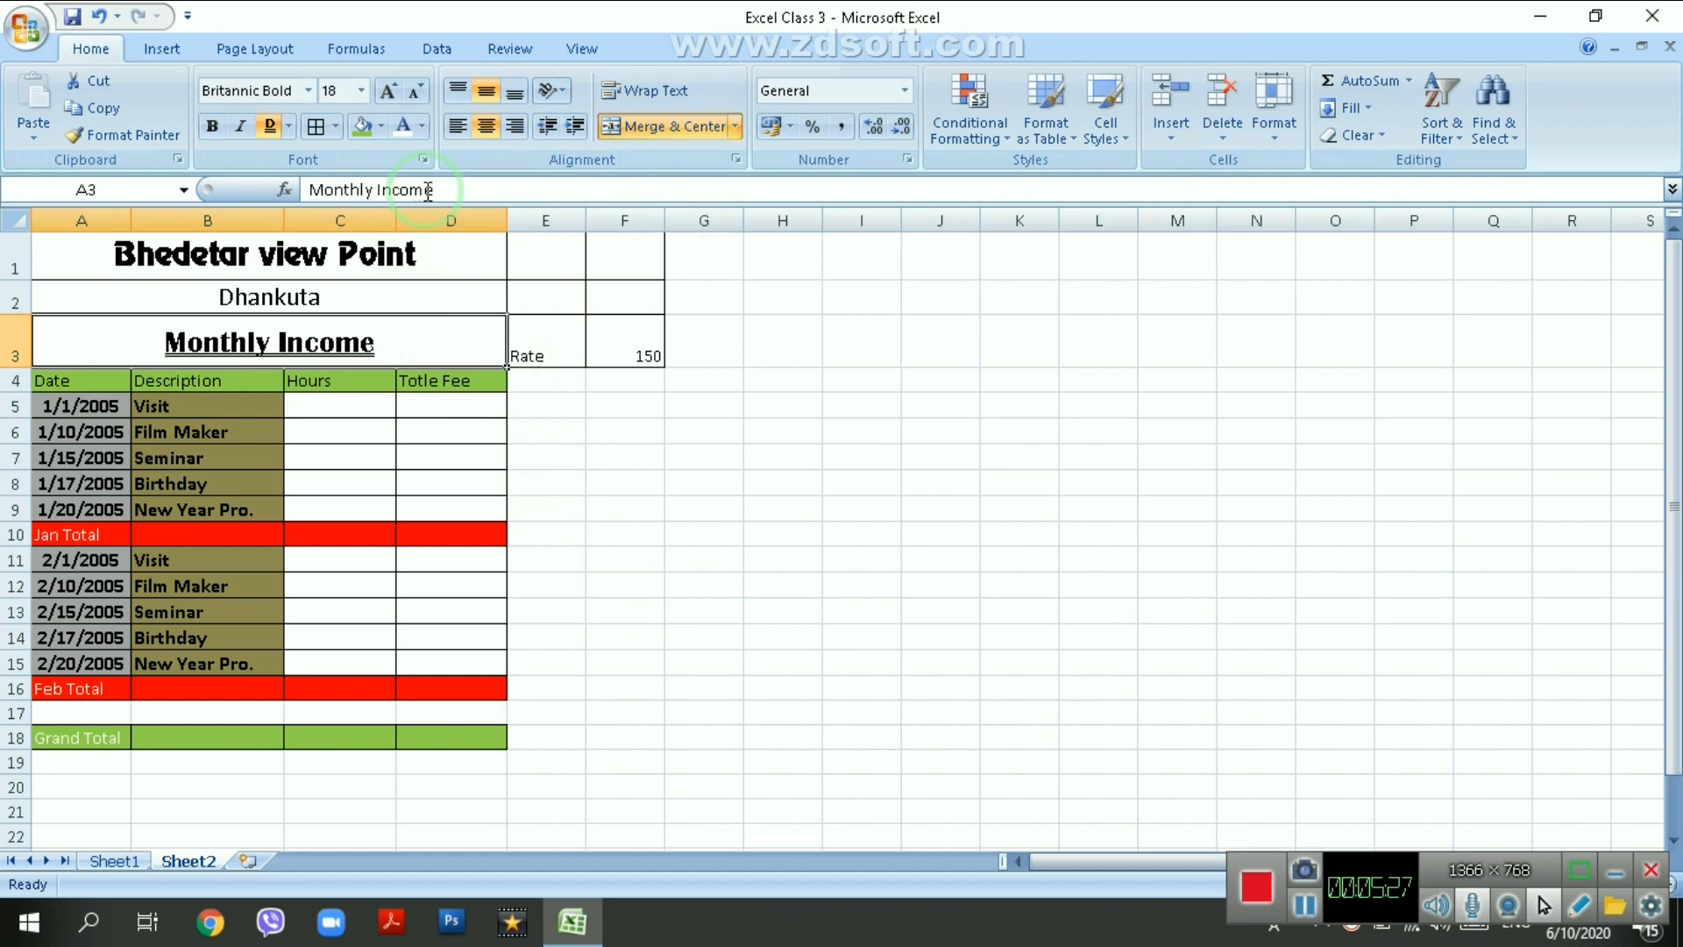
left_click(387, 93)
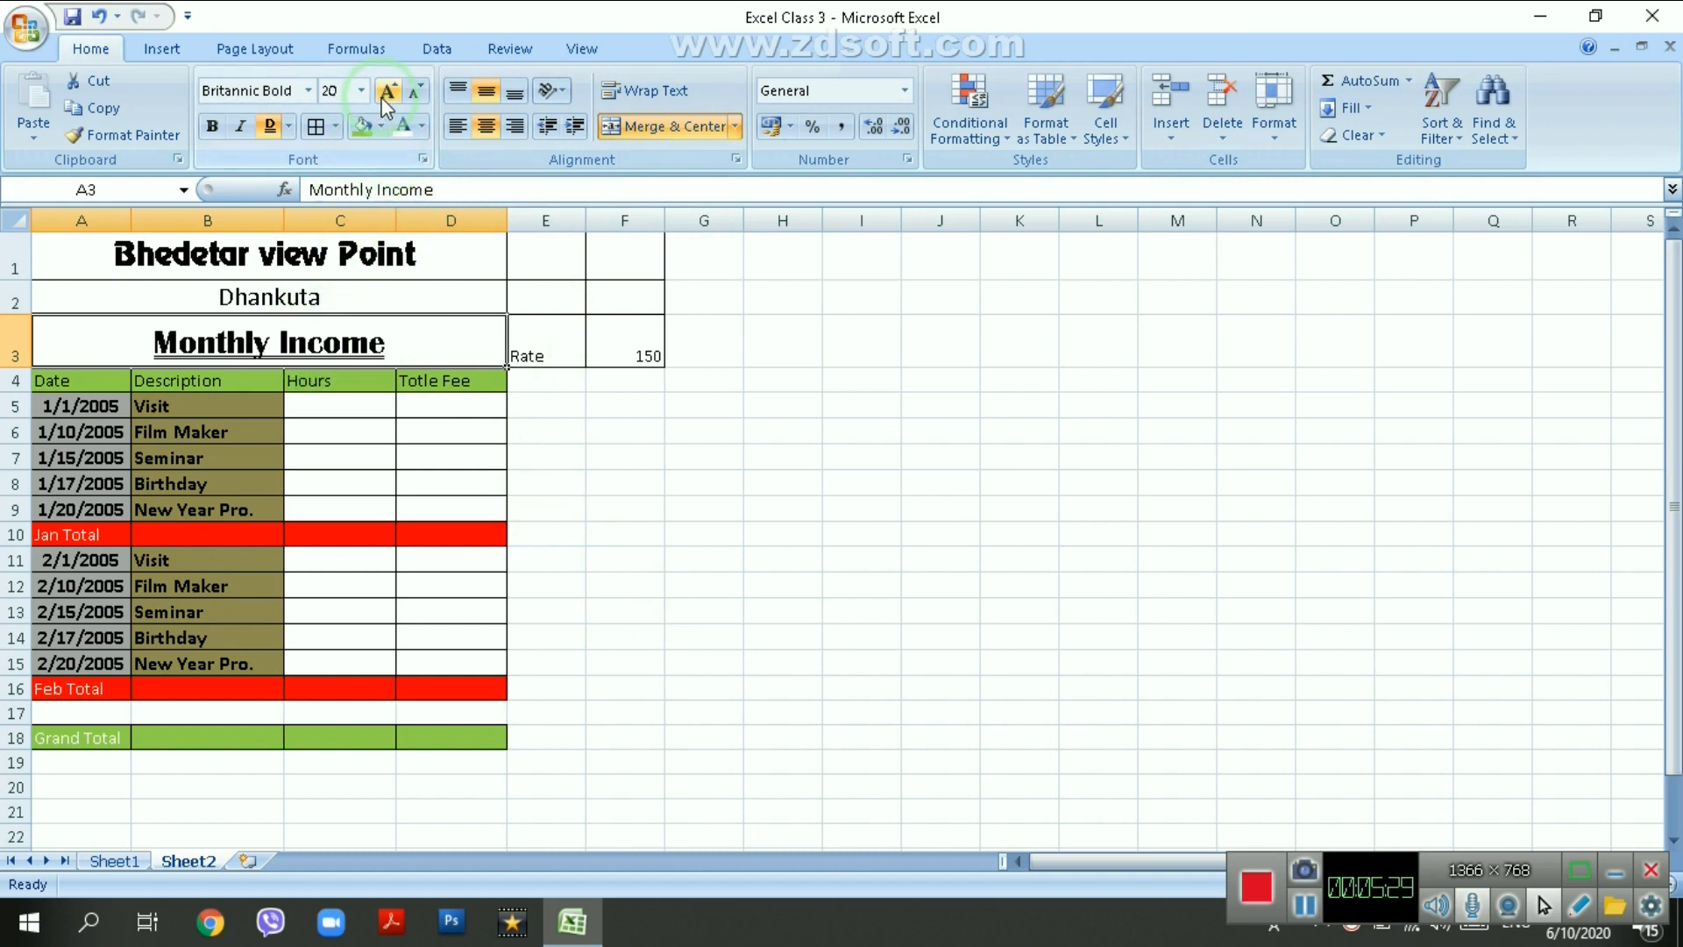
left_click(387, 93)
left_click(647, 474)
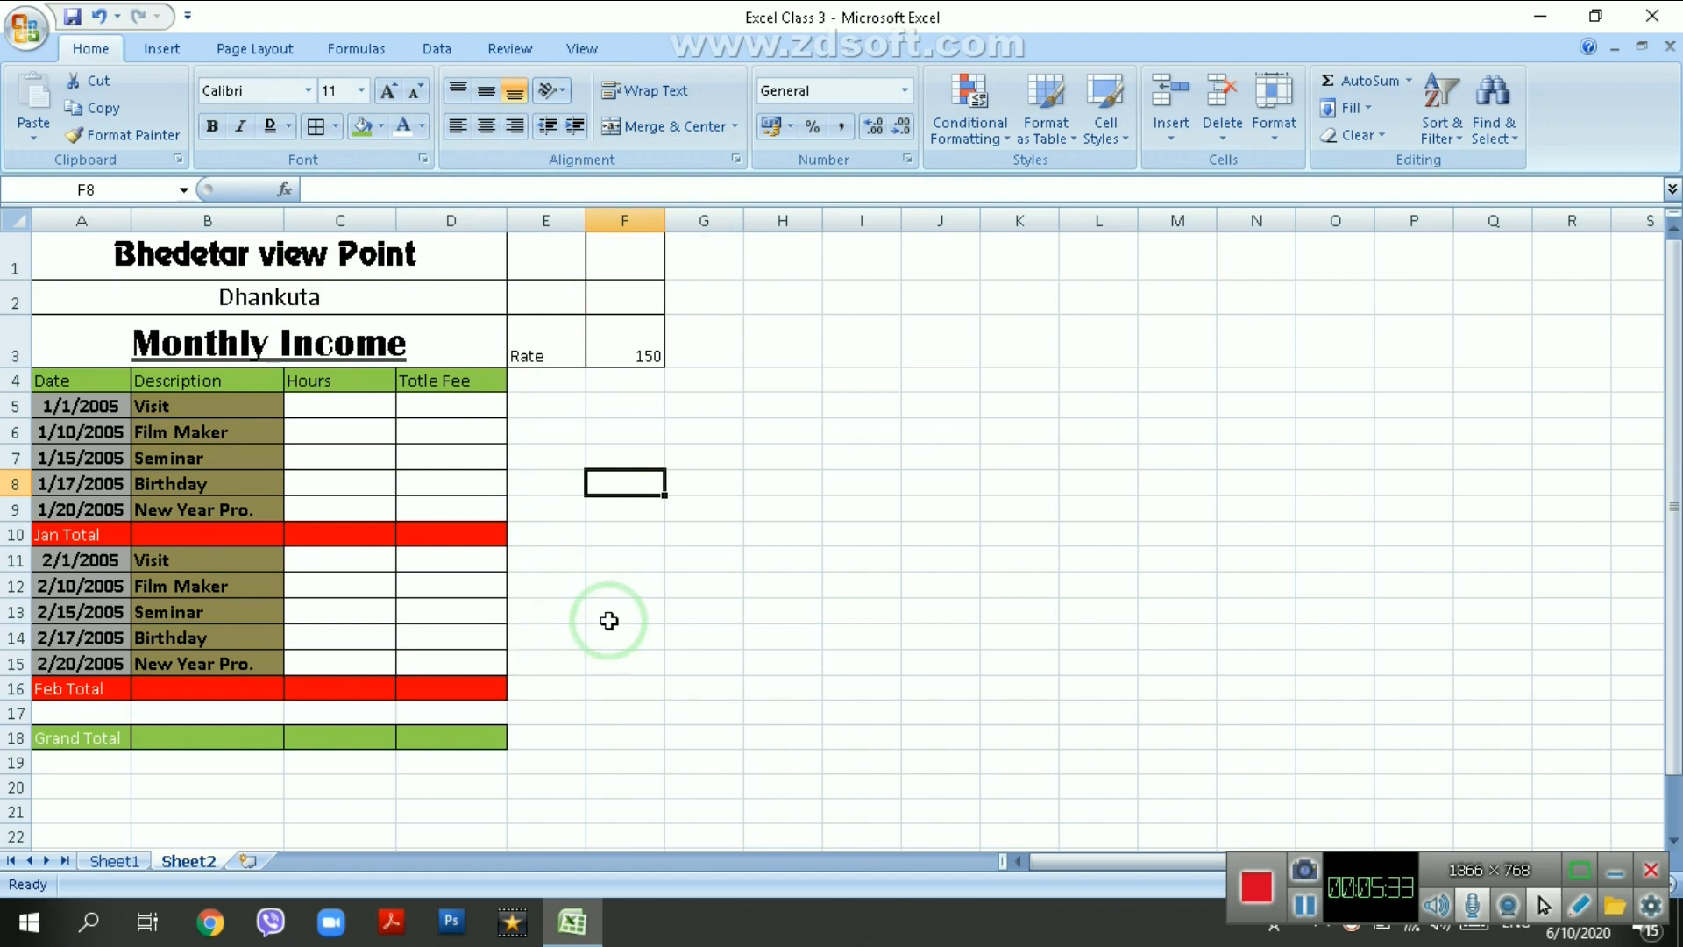
- Center the Rate label and its value in E3:F3 both vertically and horizontally
left_click(752, 539)
left_click_drag(553, 350, 638, 349)
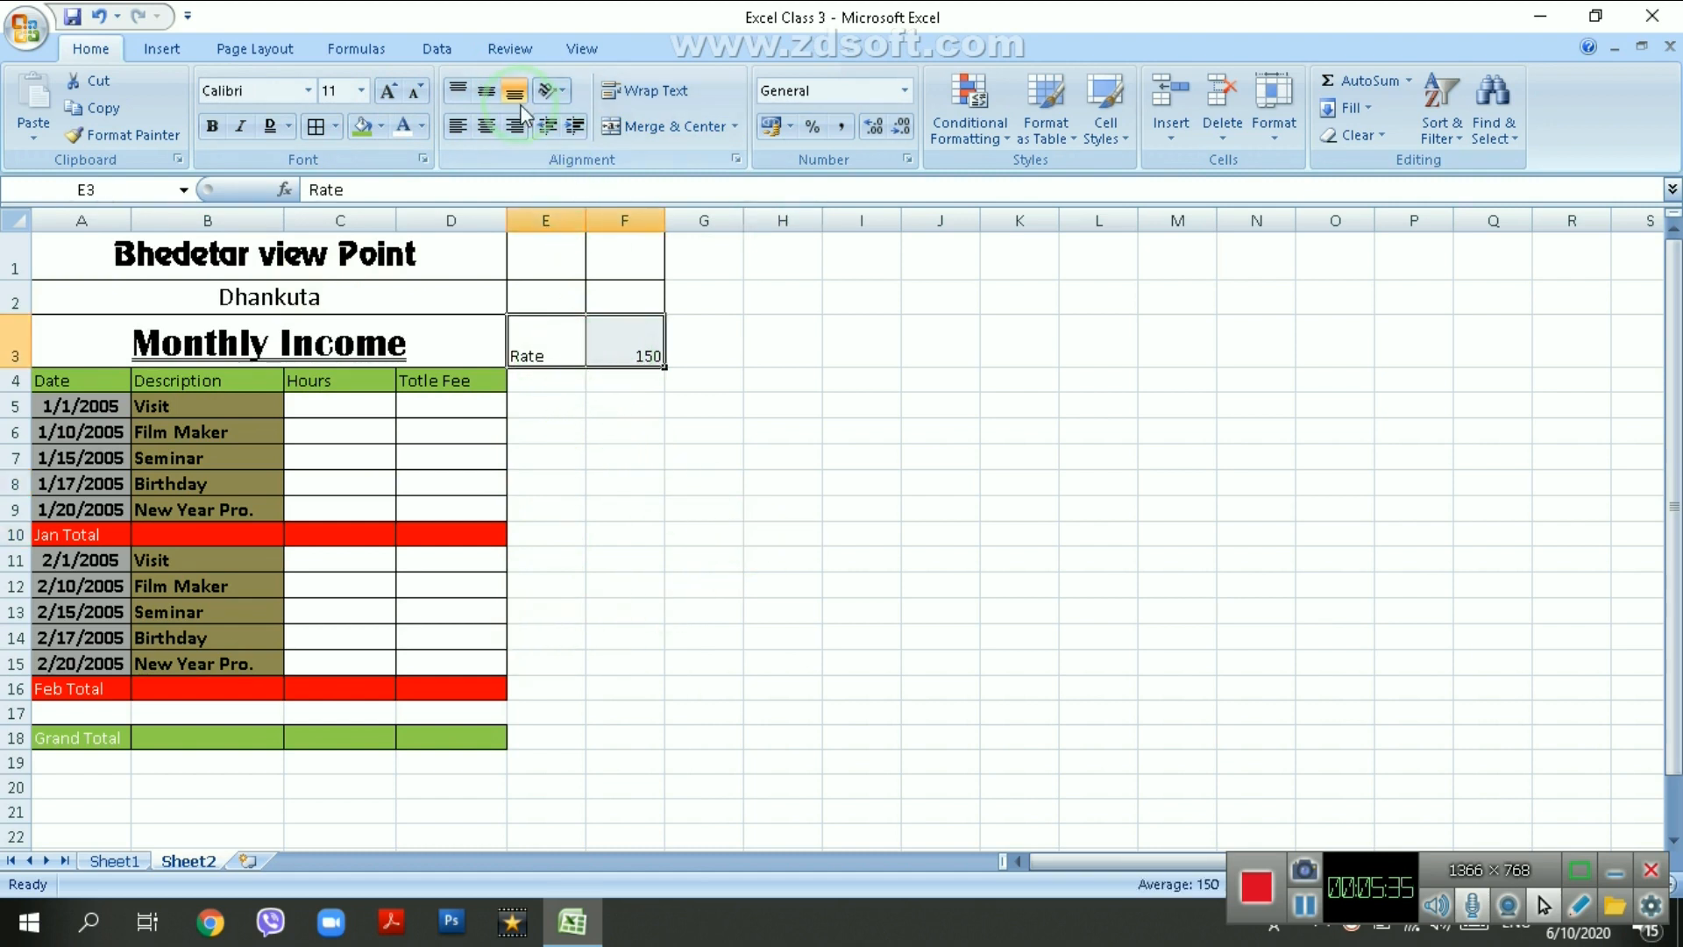
left_click(487, 90)
left_click(500, 132)
left_click(694, 546)
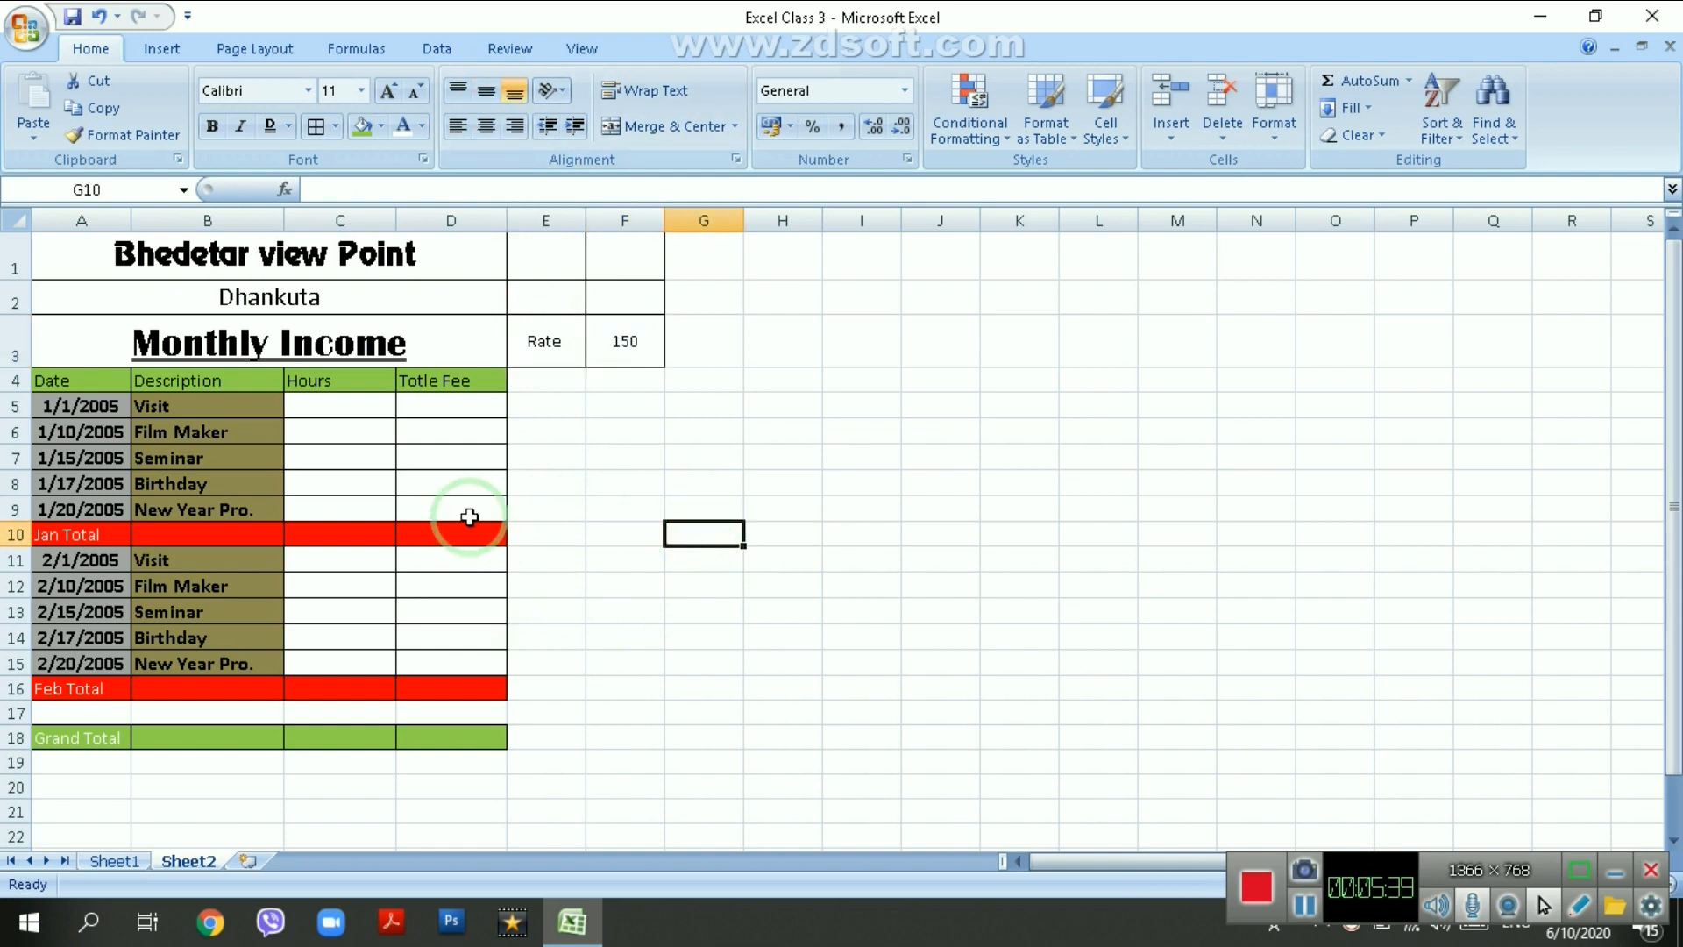
left_click(348, 409)
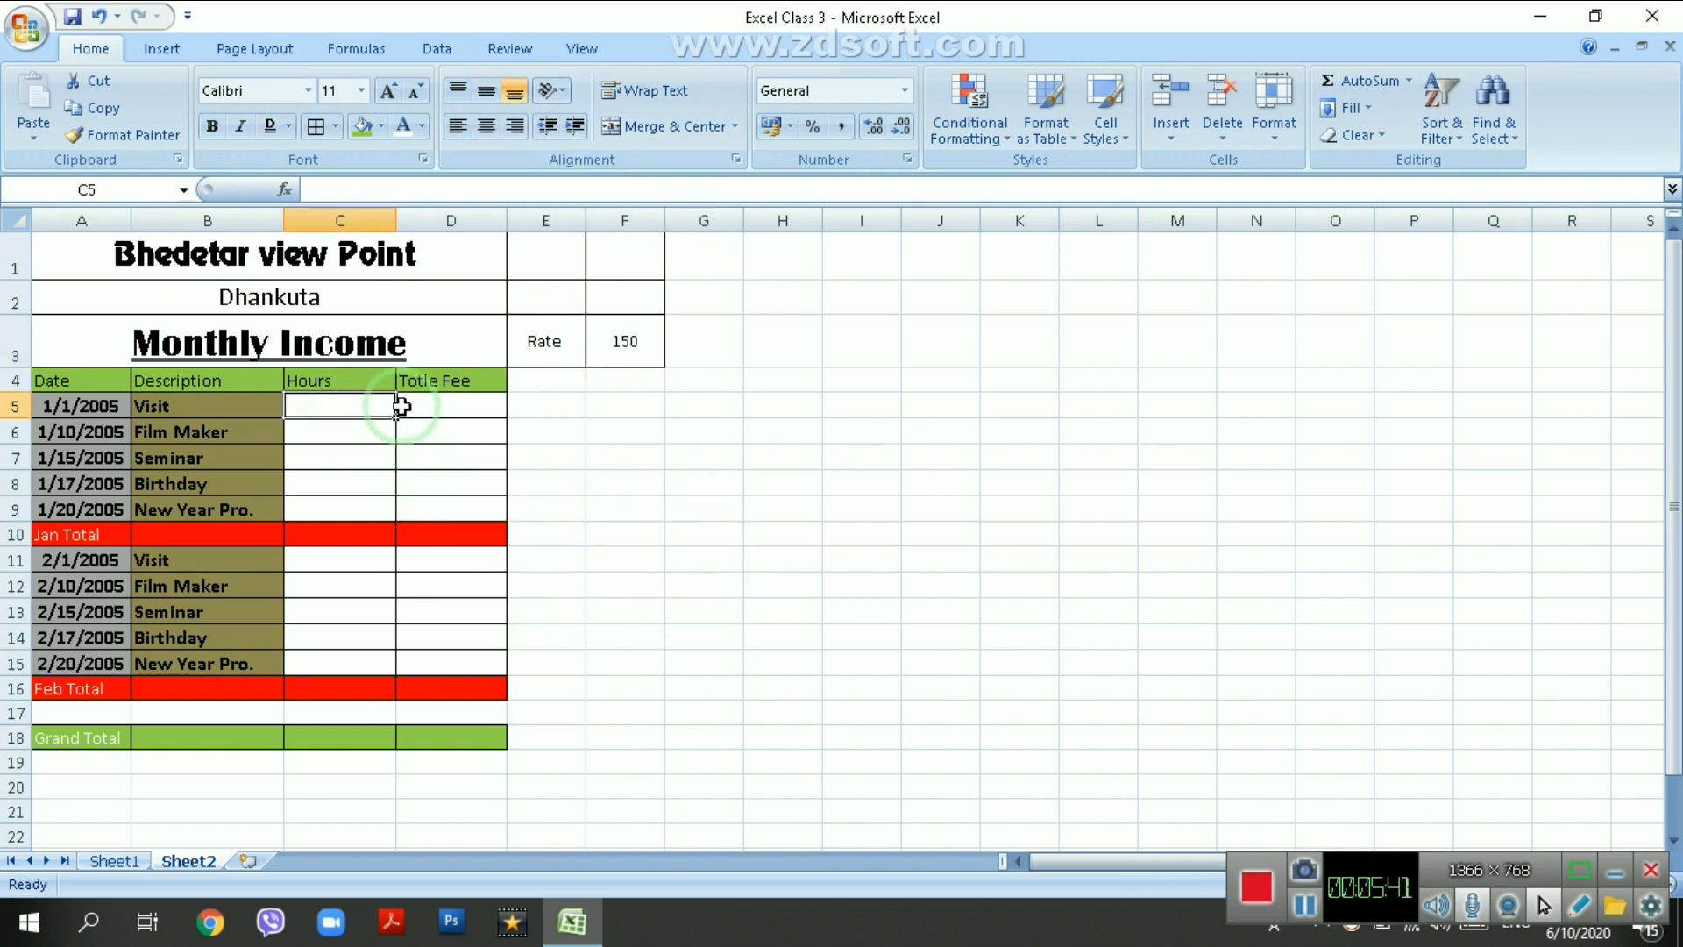
left_click(461, 401)
type("=")
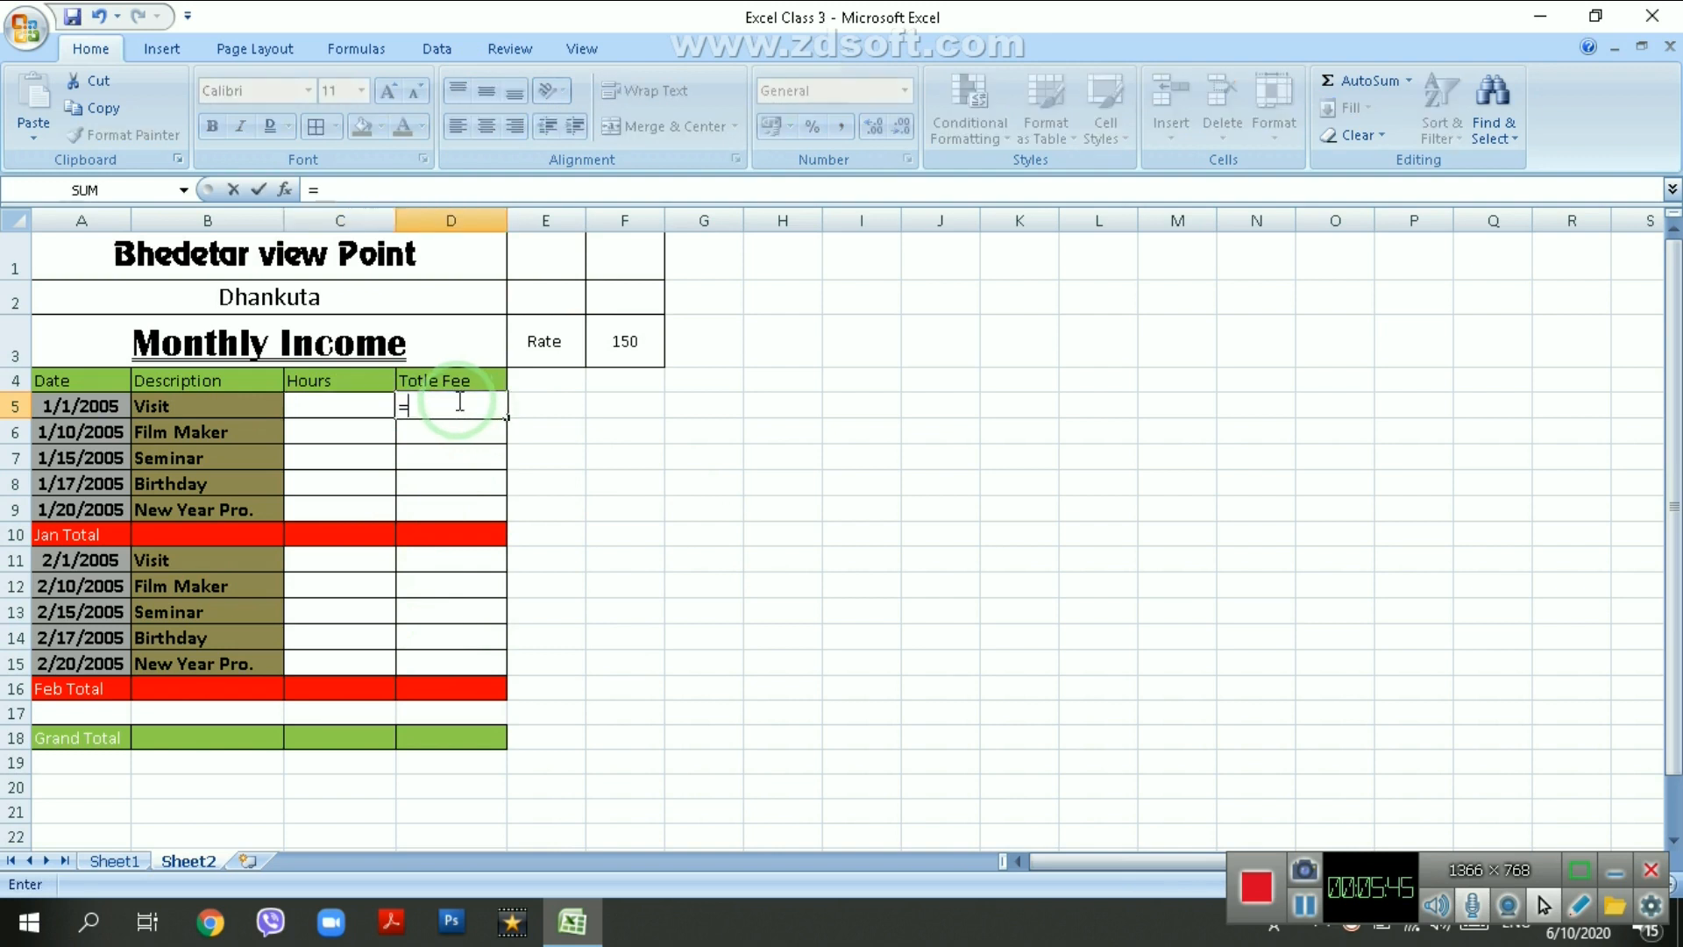
left_click(372, 412)
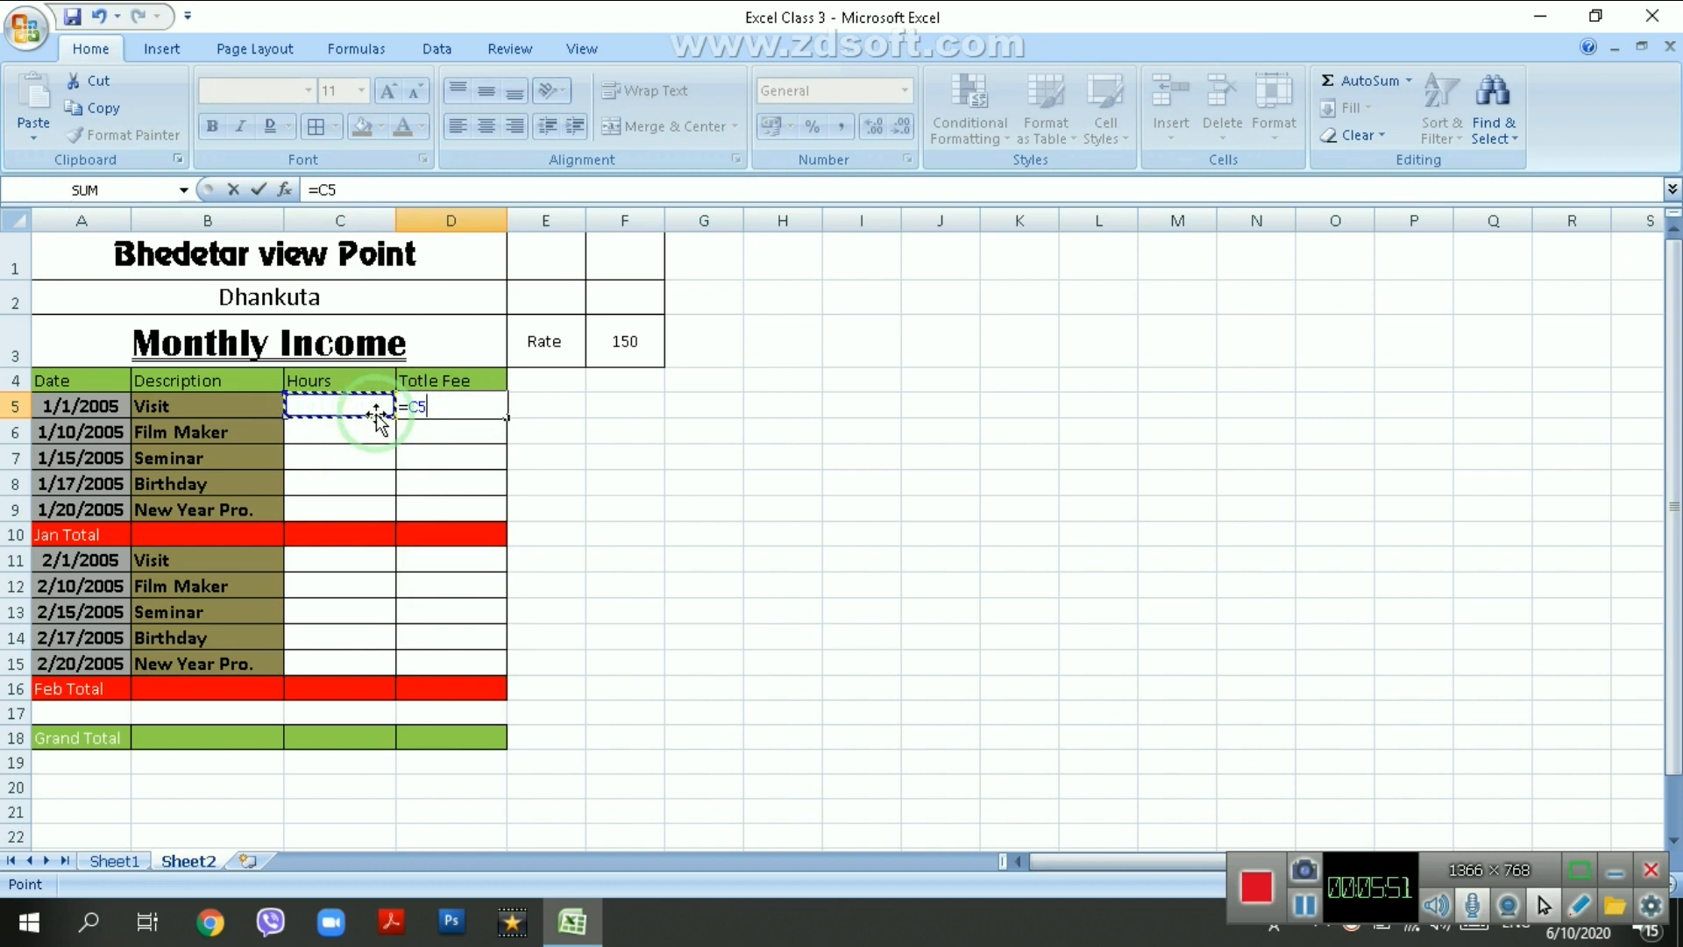
type("*")
key("BackSpace")
key("Escape")
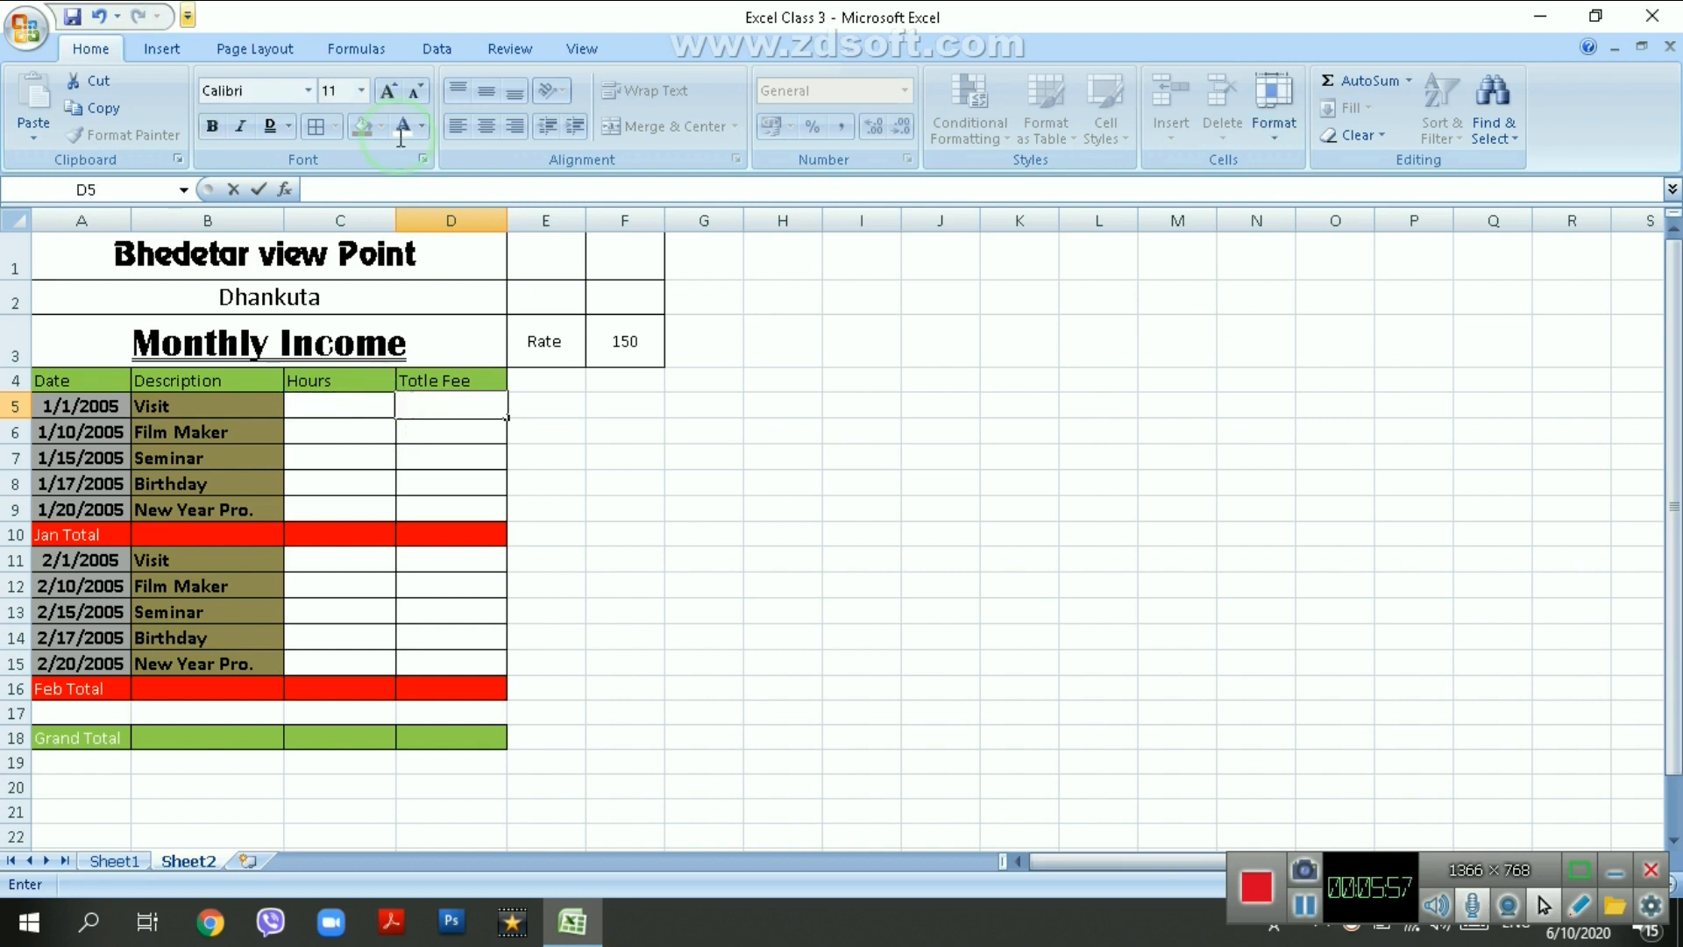
left_click(973, 588)
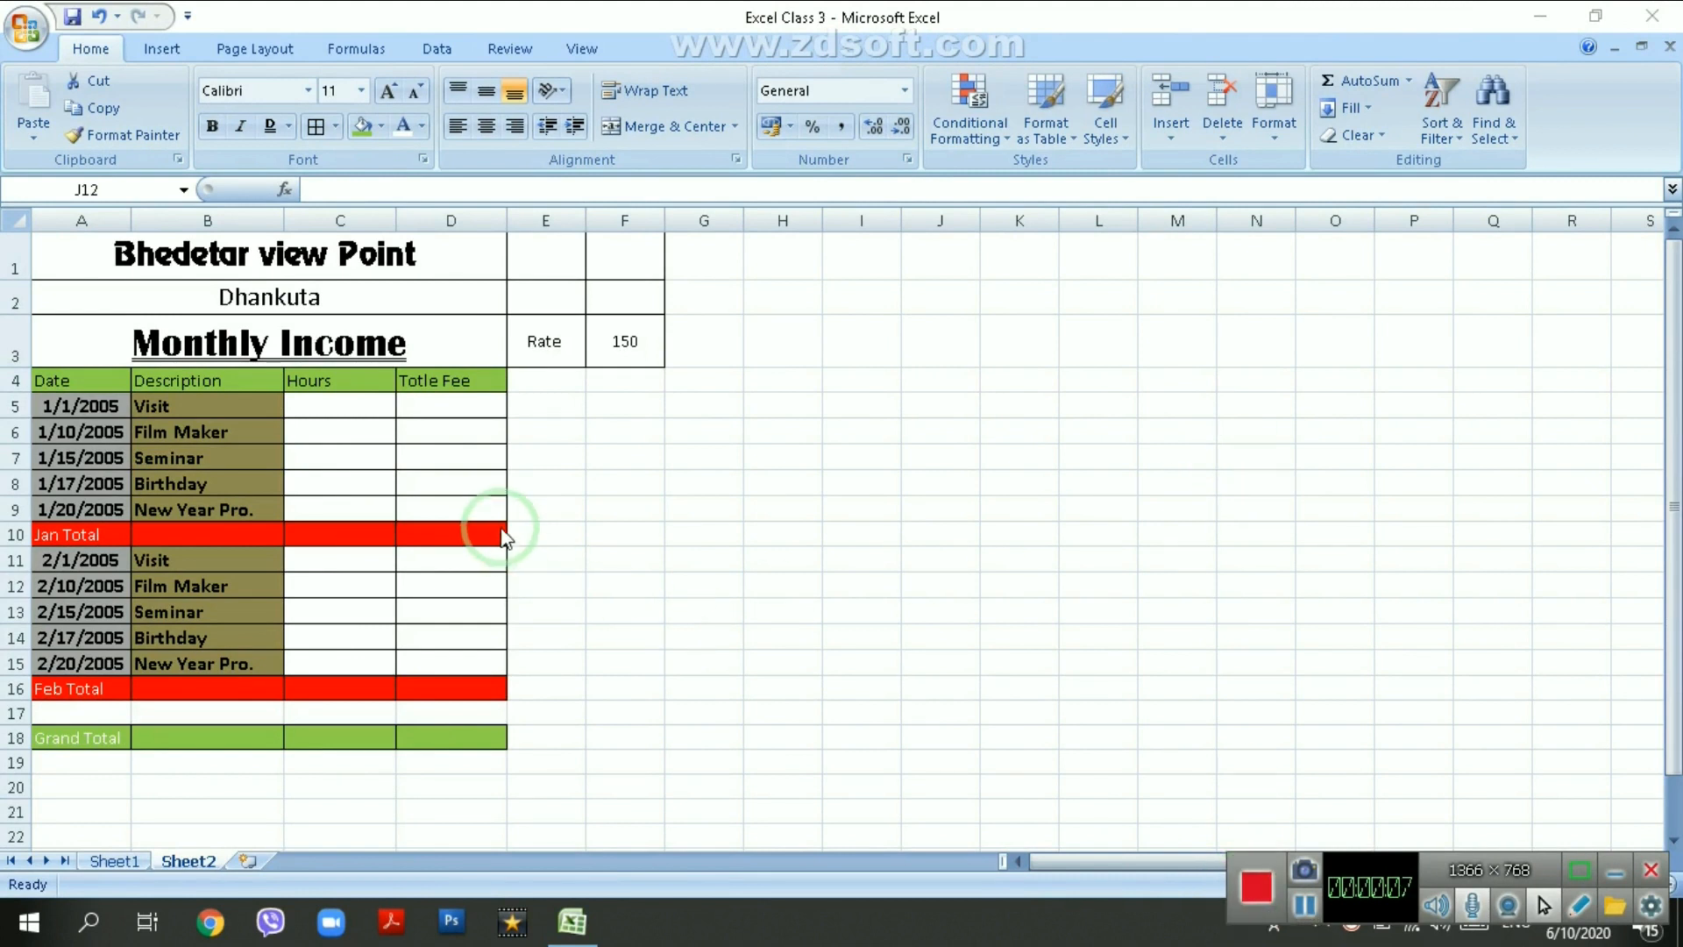
- Enter the formula =C5*150 in D5 and fill it down through D9 for the January fees
left_click(411, 408)
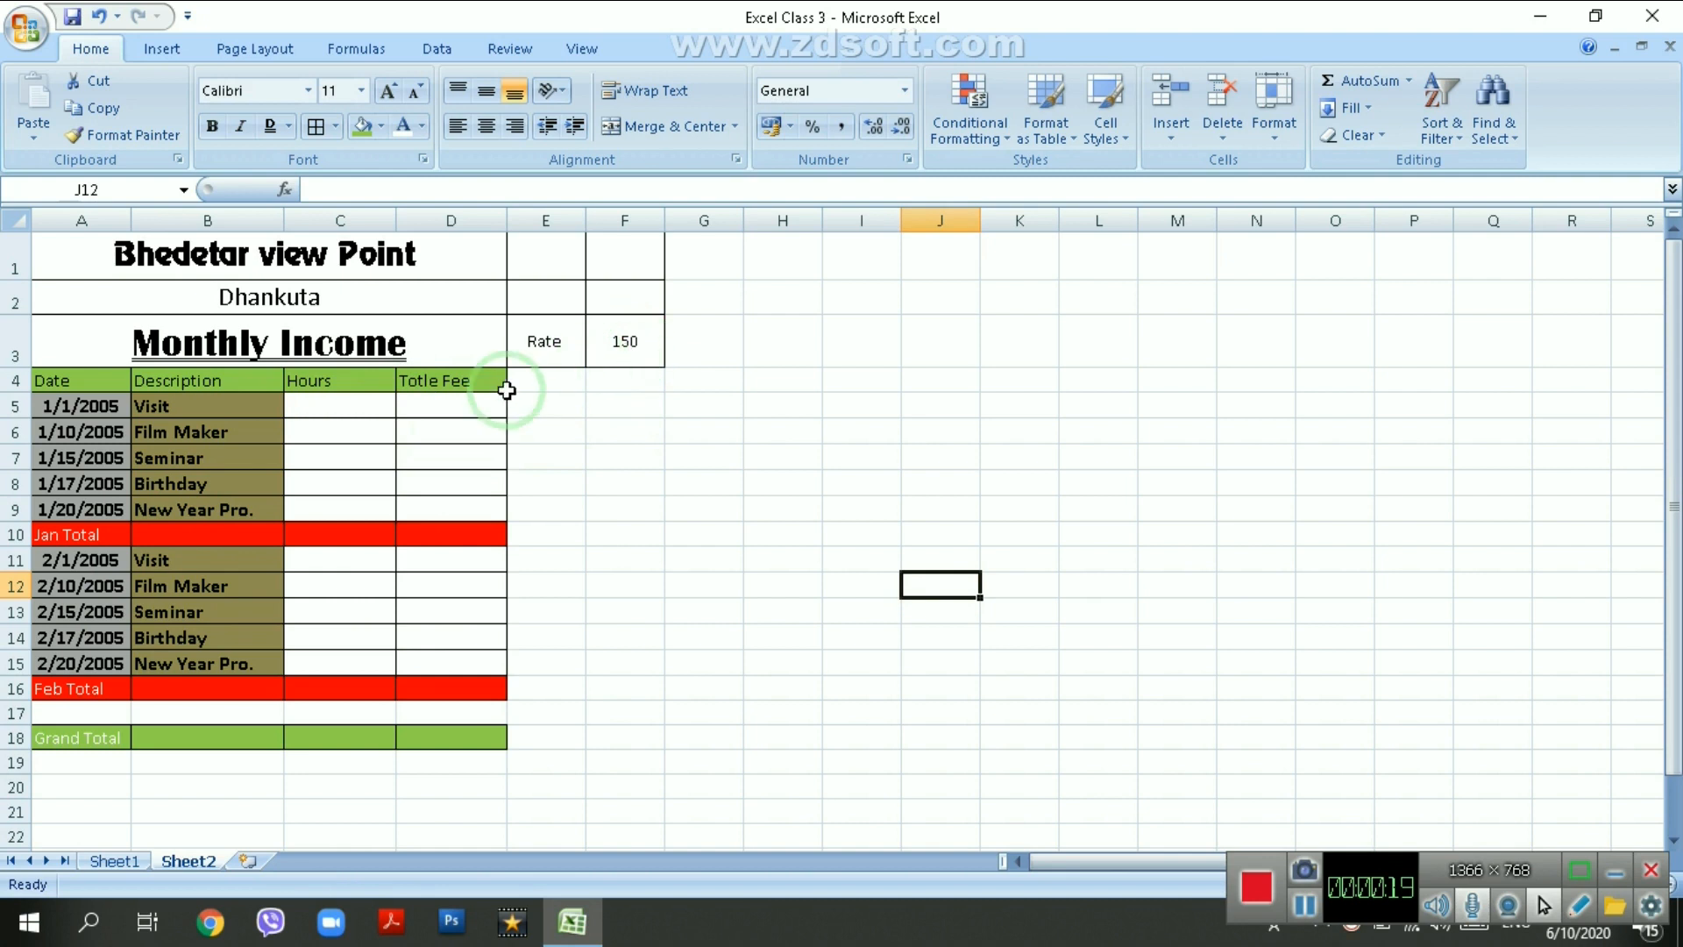
left_click(452, 408)
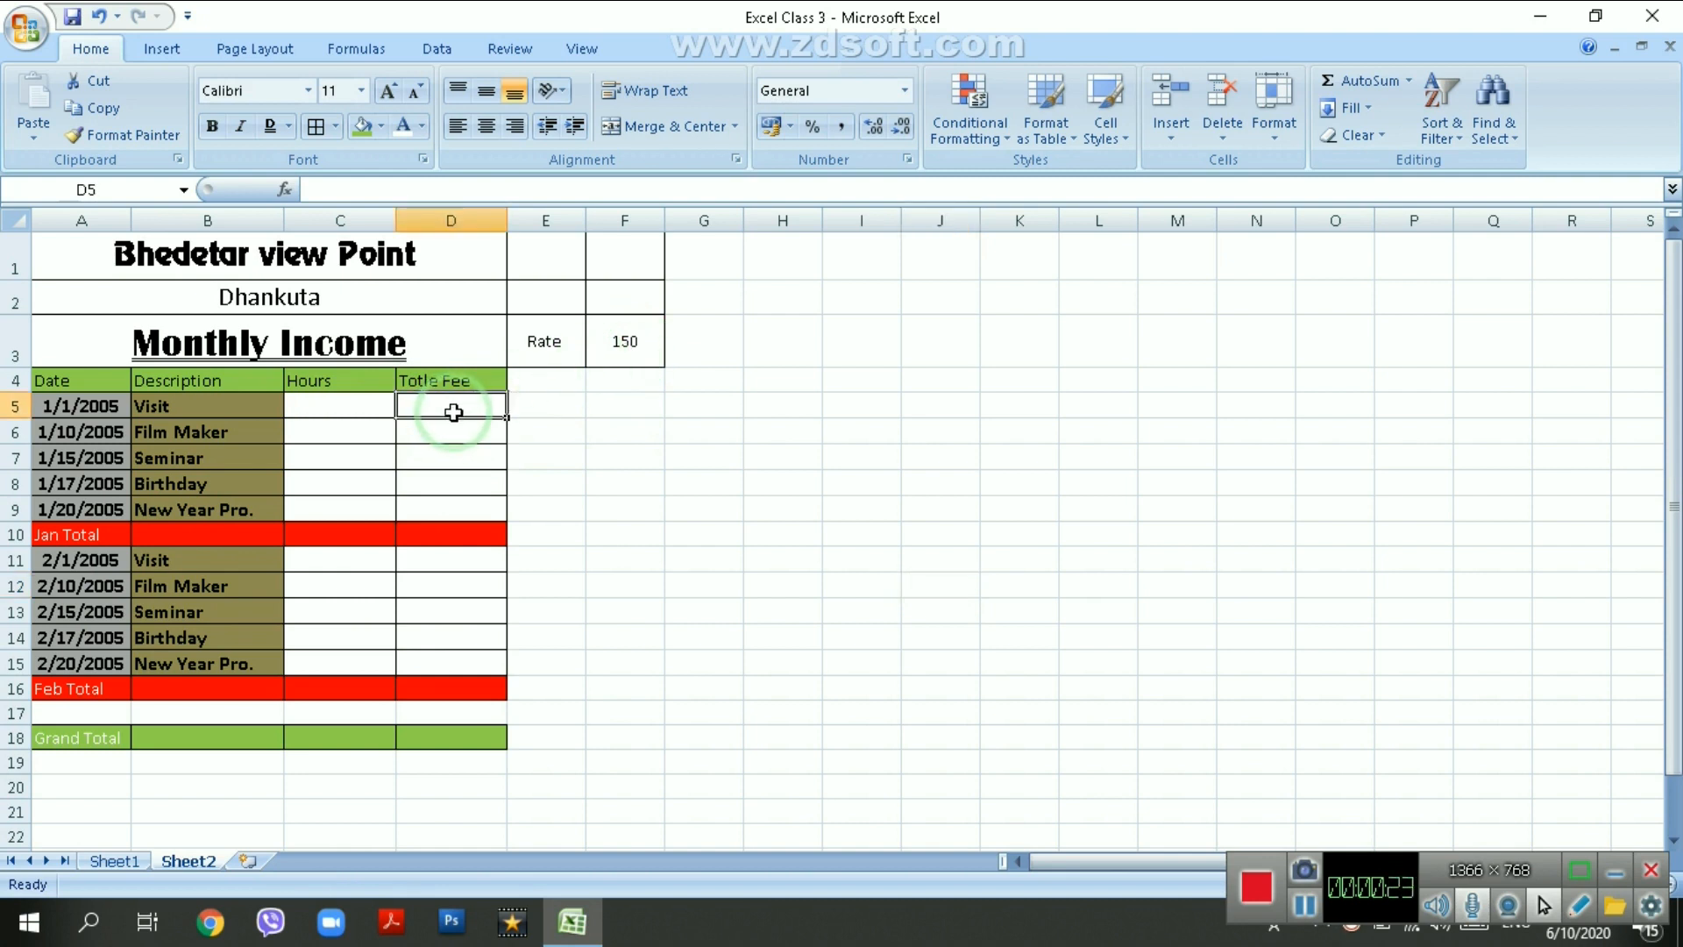
type("=")
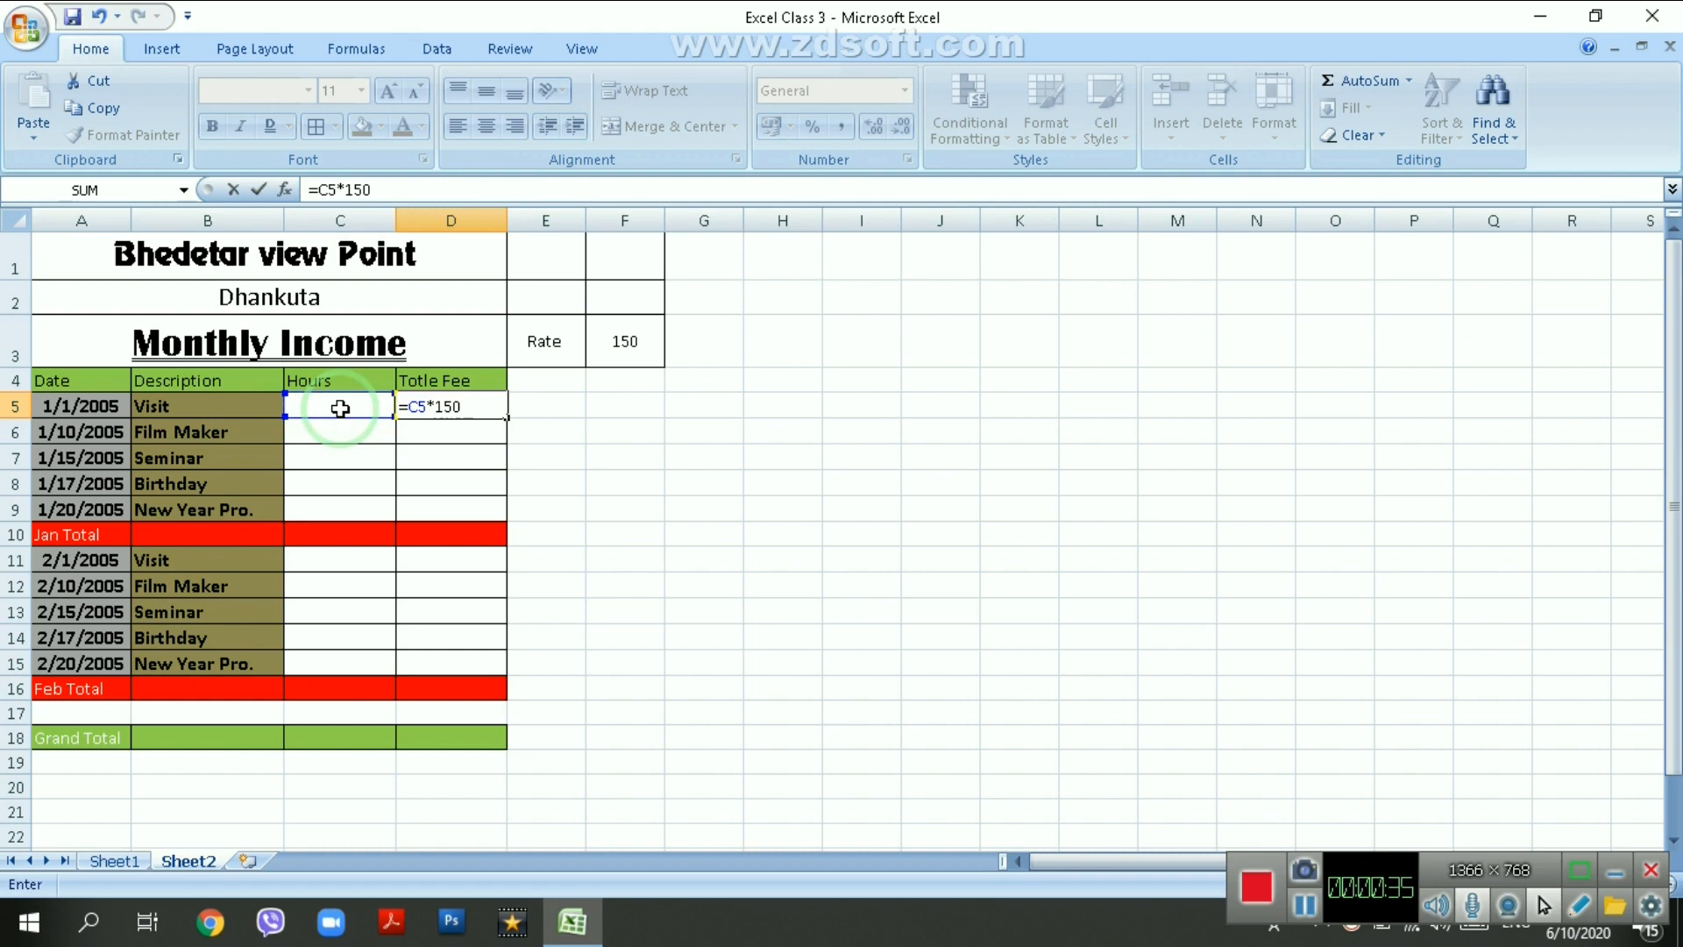
key("Return")
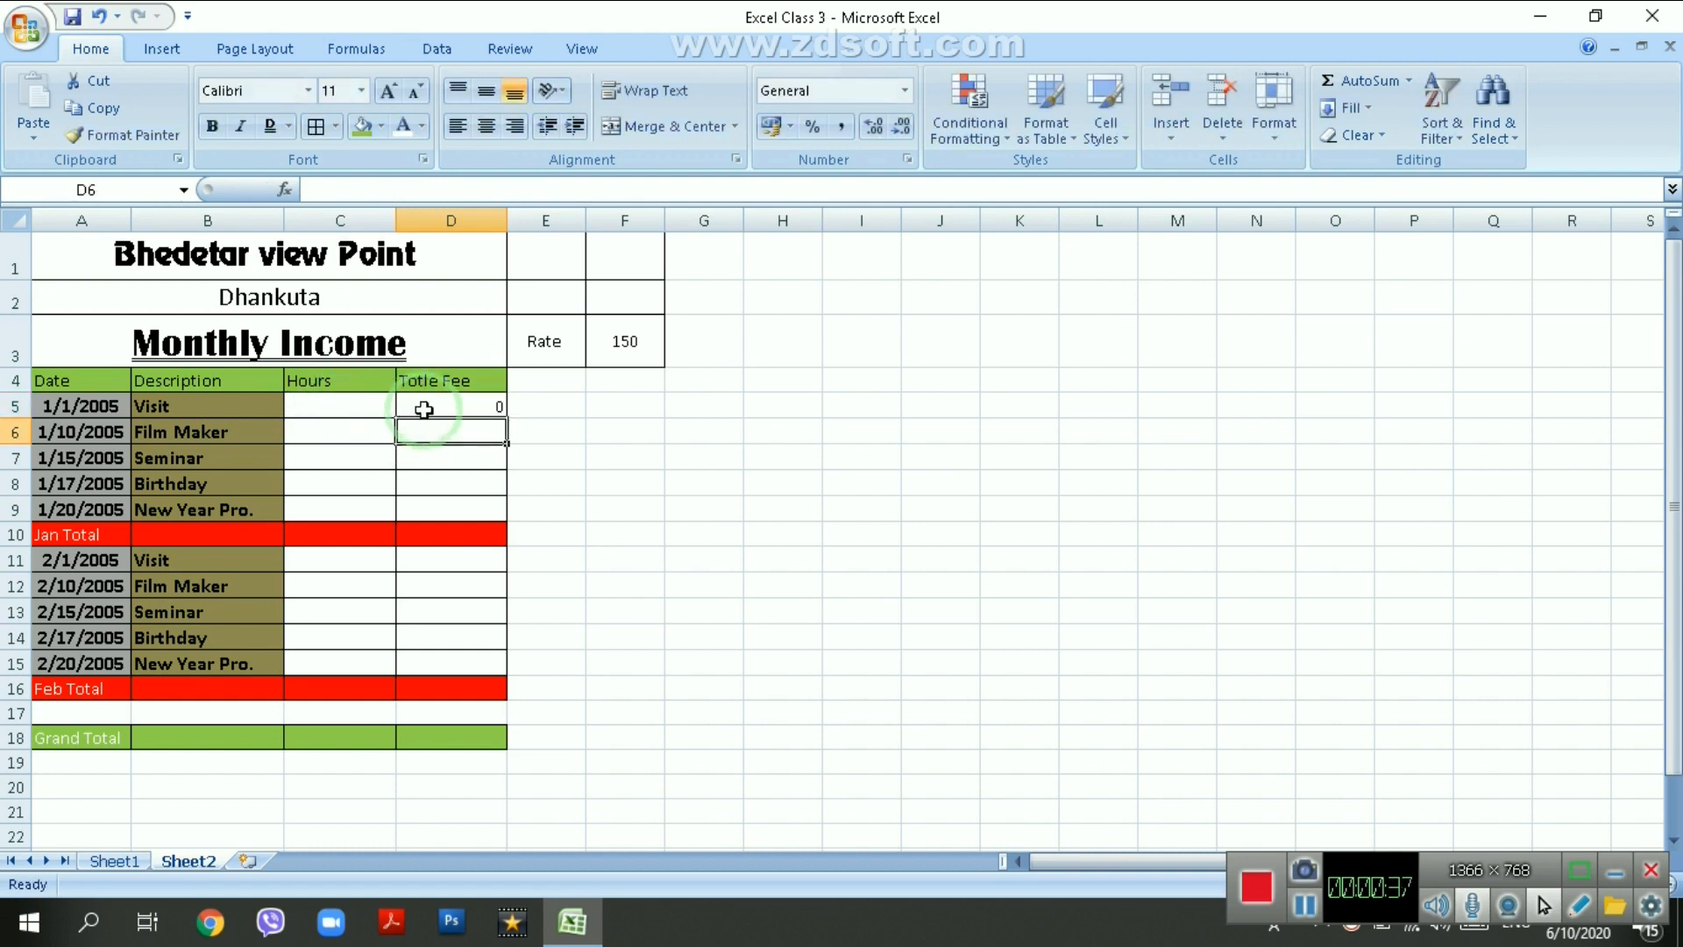
left_click(425, 409)
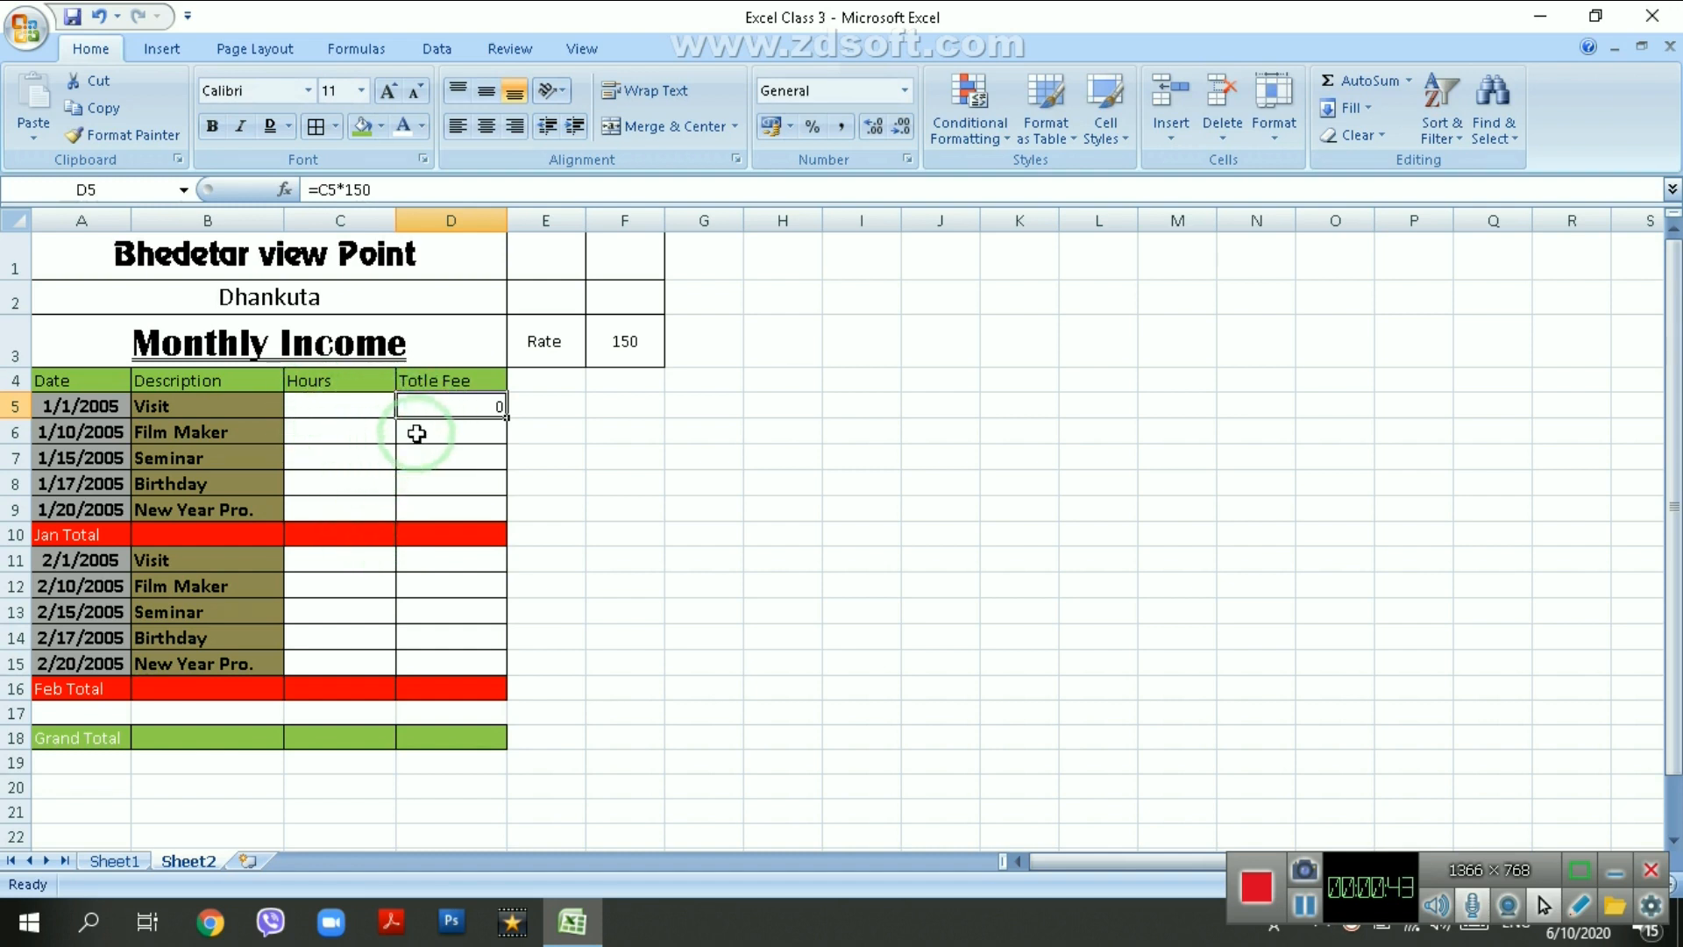
left_click_drag(505, 423, 526, 520)
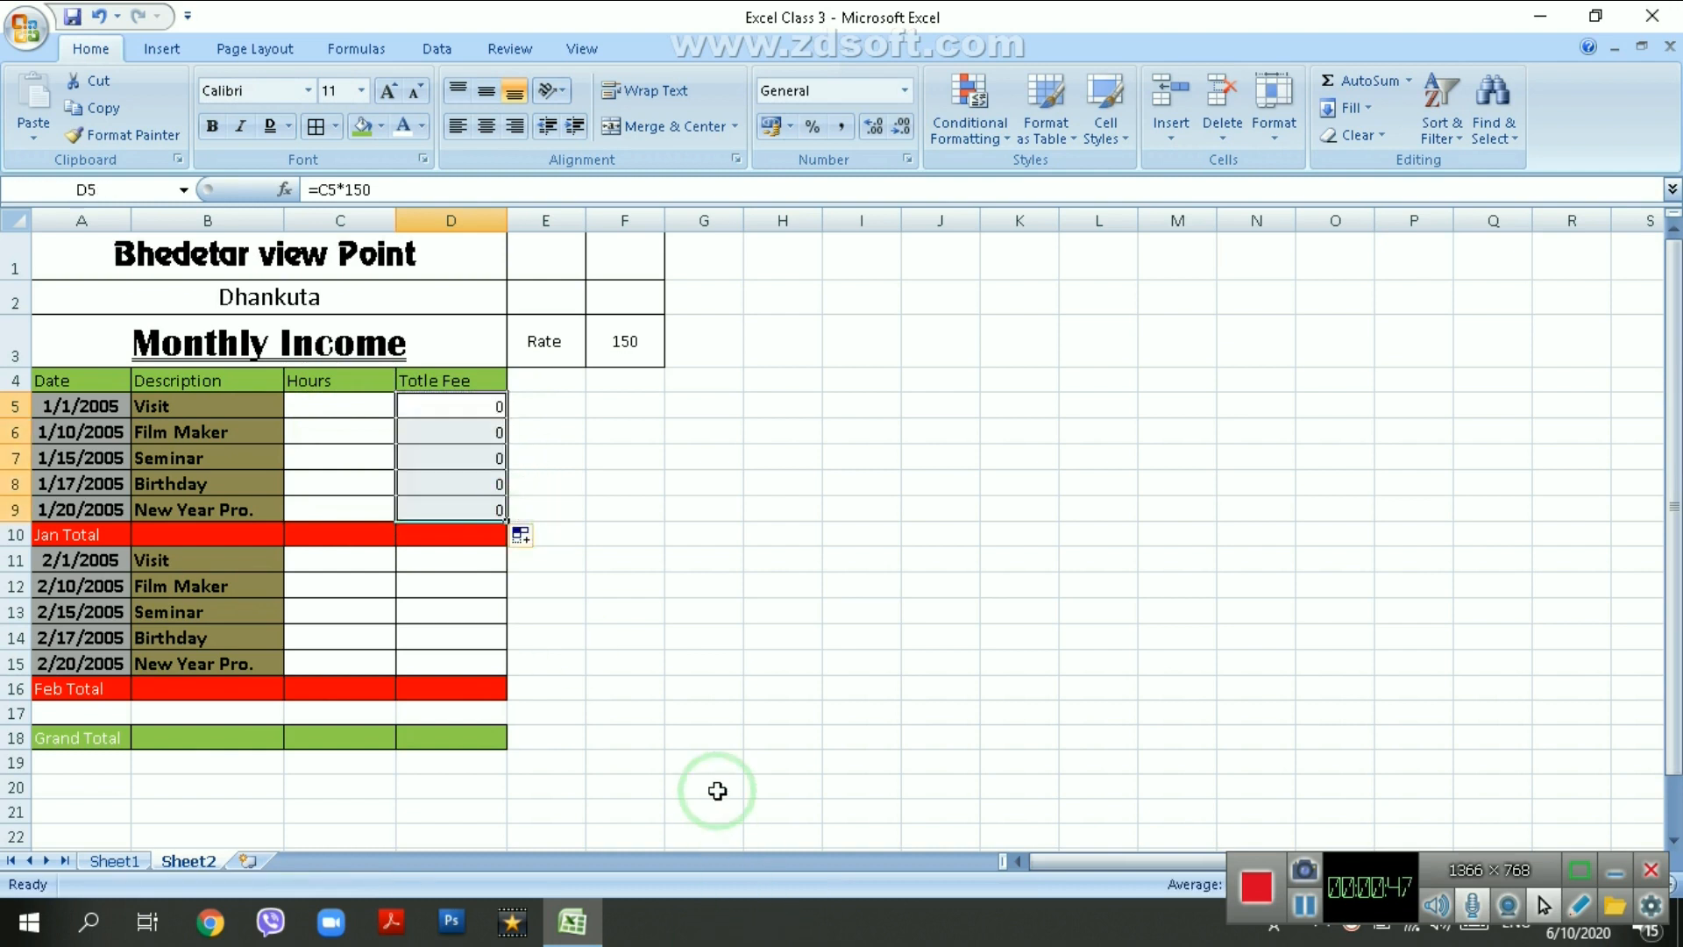
left_click(594, 505)
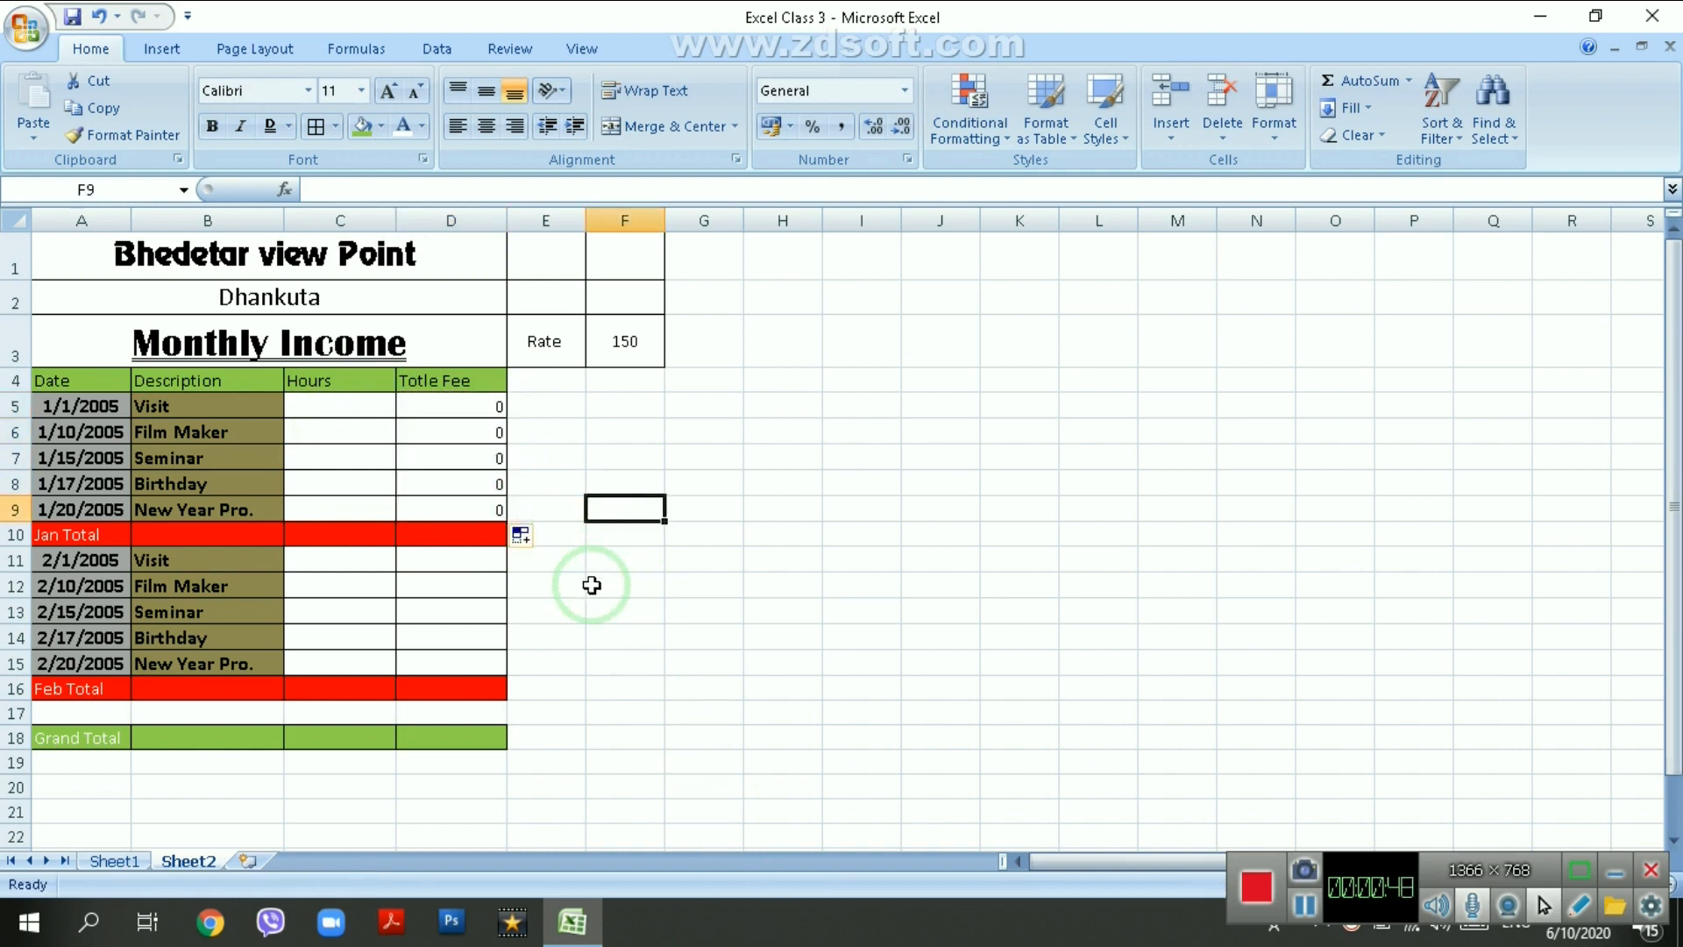
- Enter the formula =C11*150 in D11 and fill it down through D15 for the February fees
left_click(468, 563)
type("=")
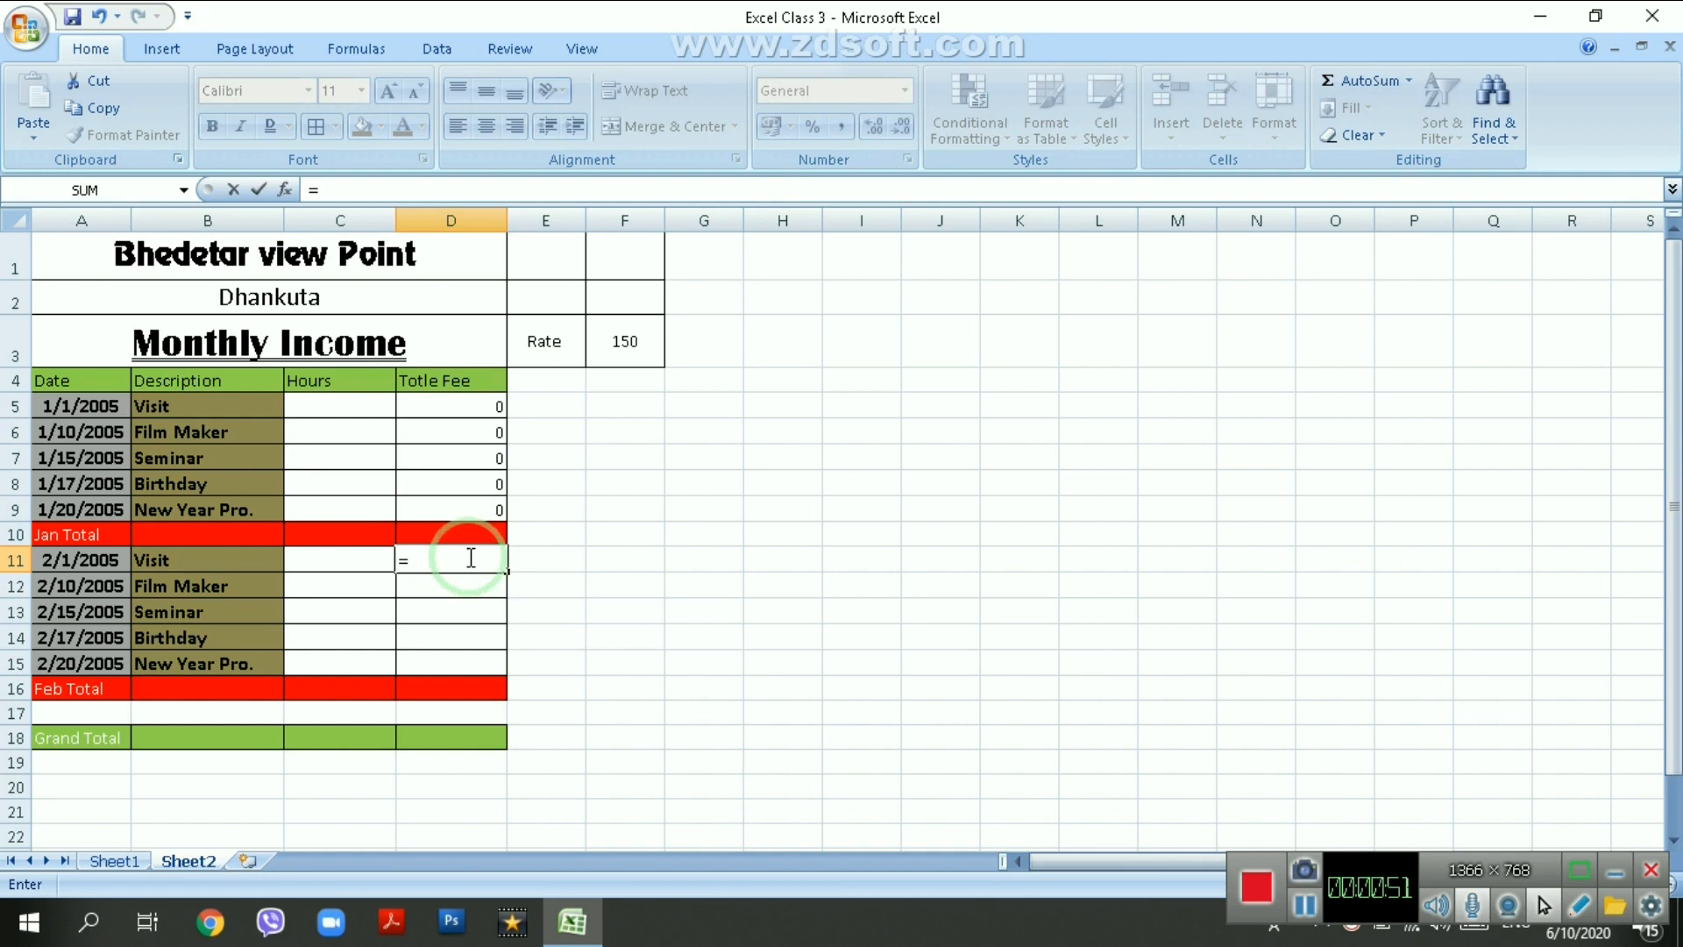
left_click(351, 554)
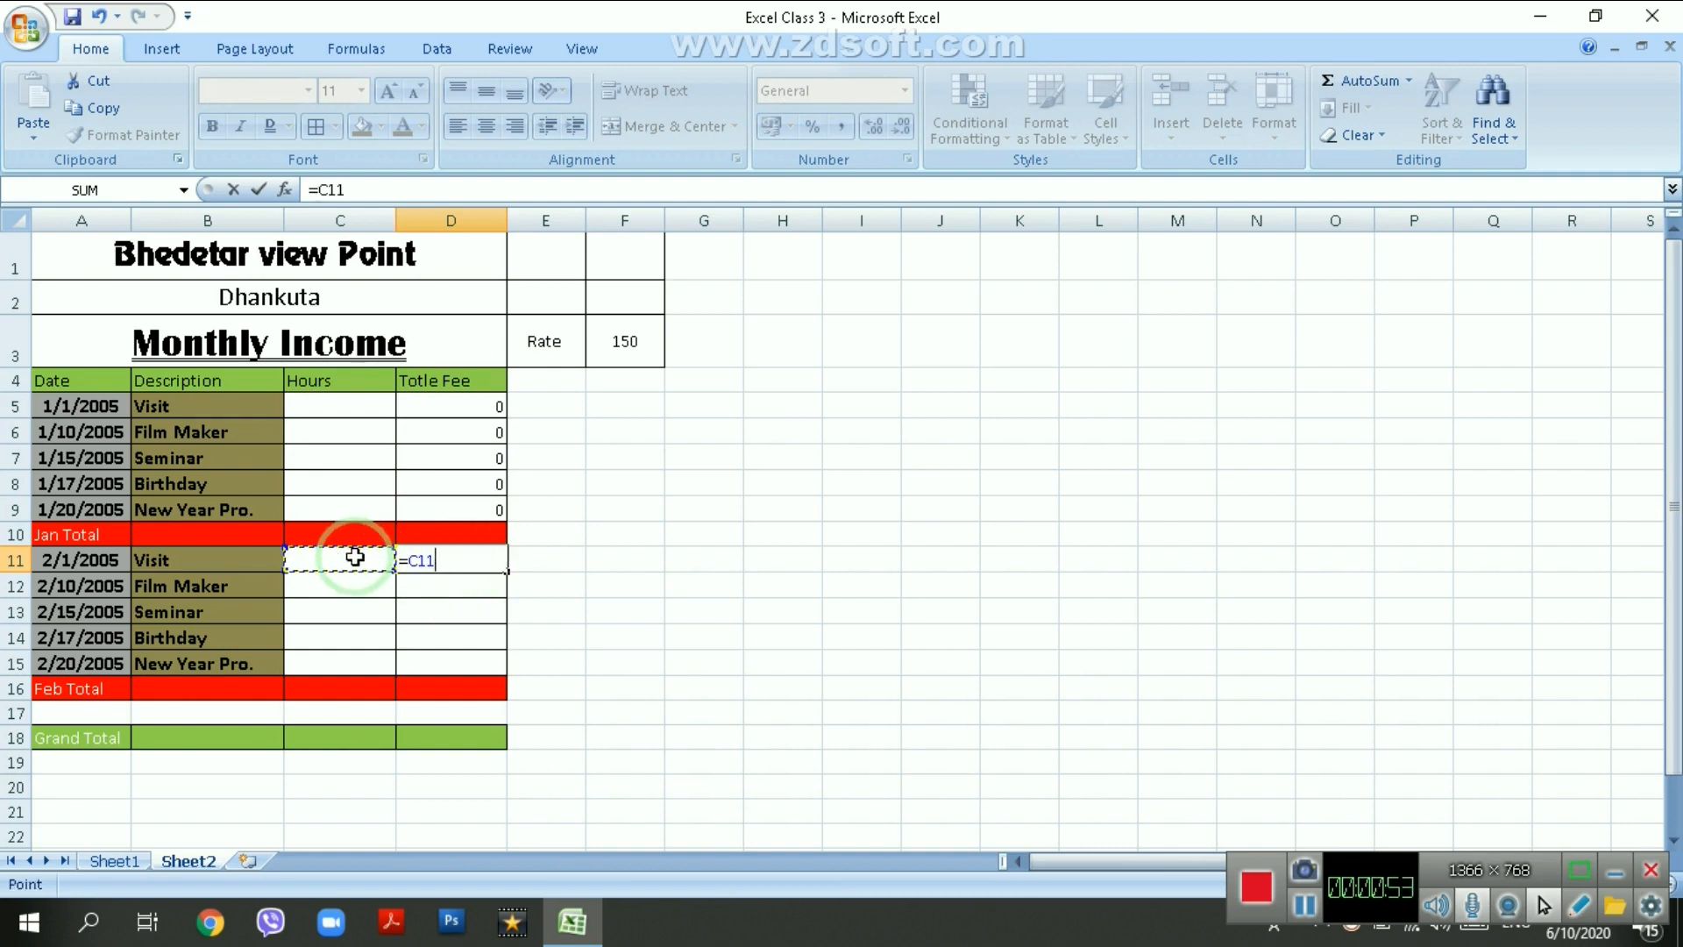
type("*150")
key("Return")
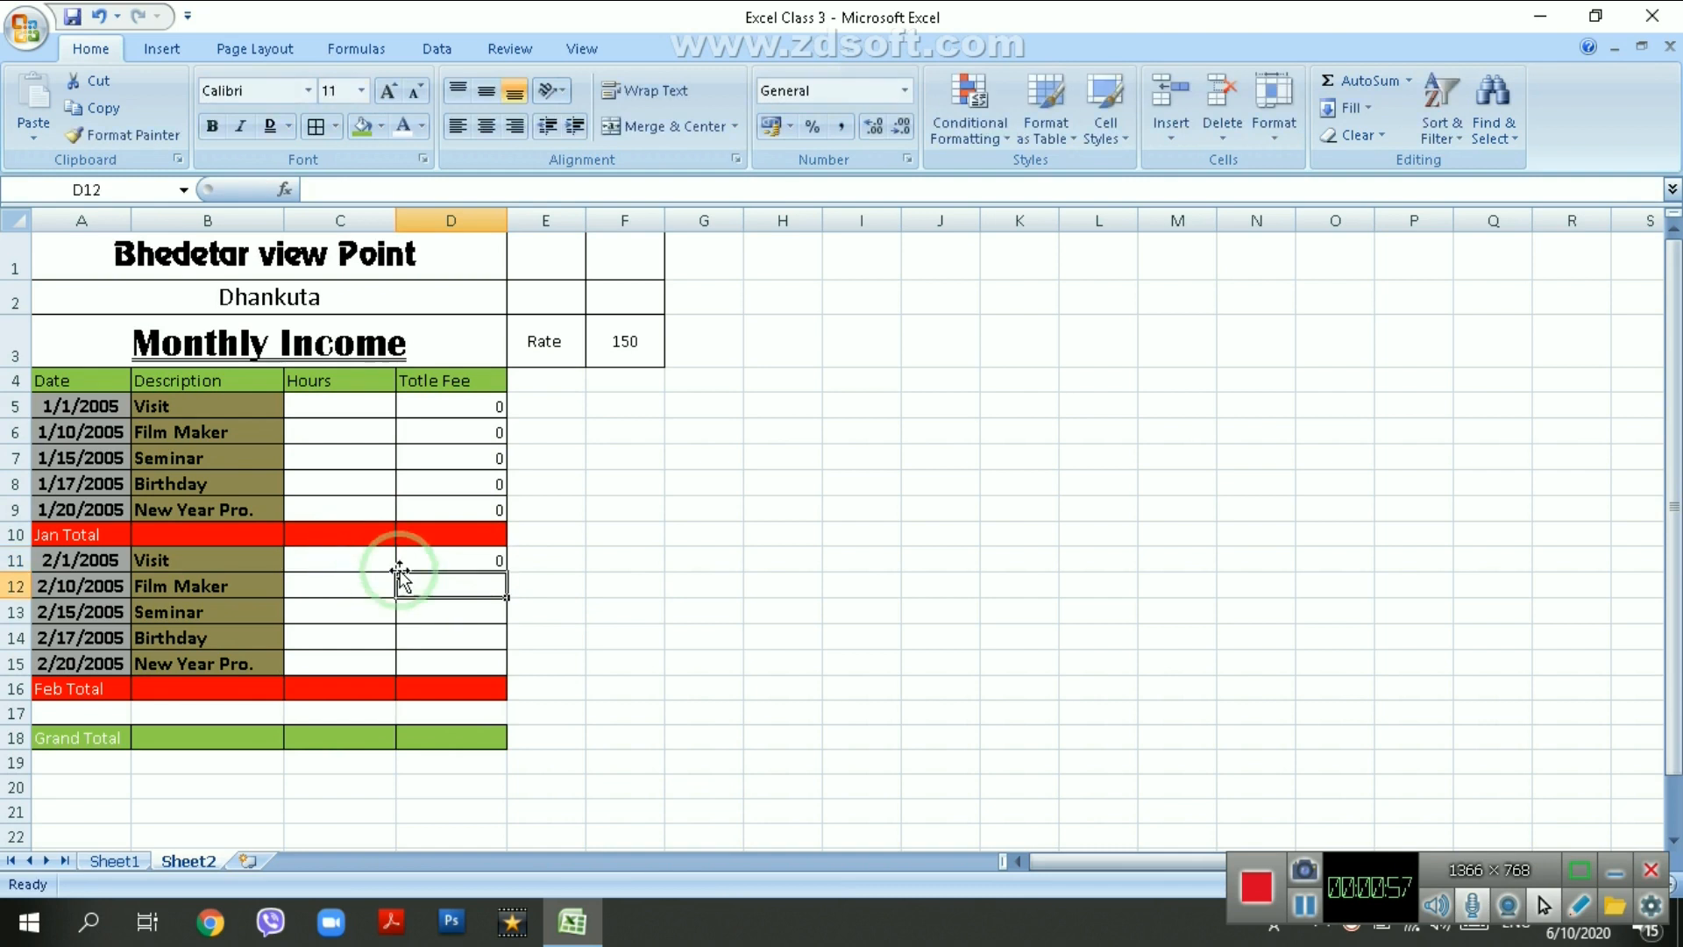
left_click(447, 556)
left_click_drag(507, 572, 528, 681)
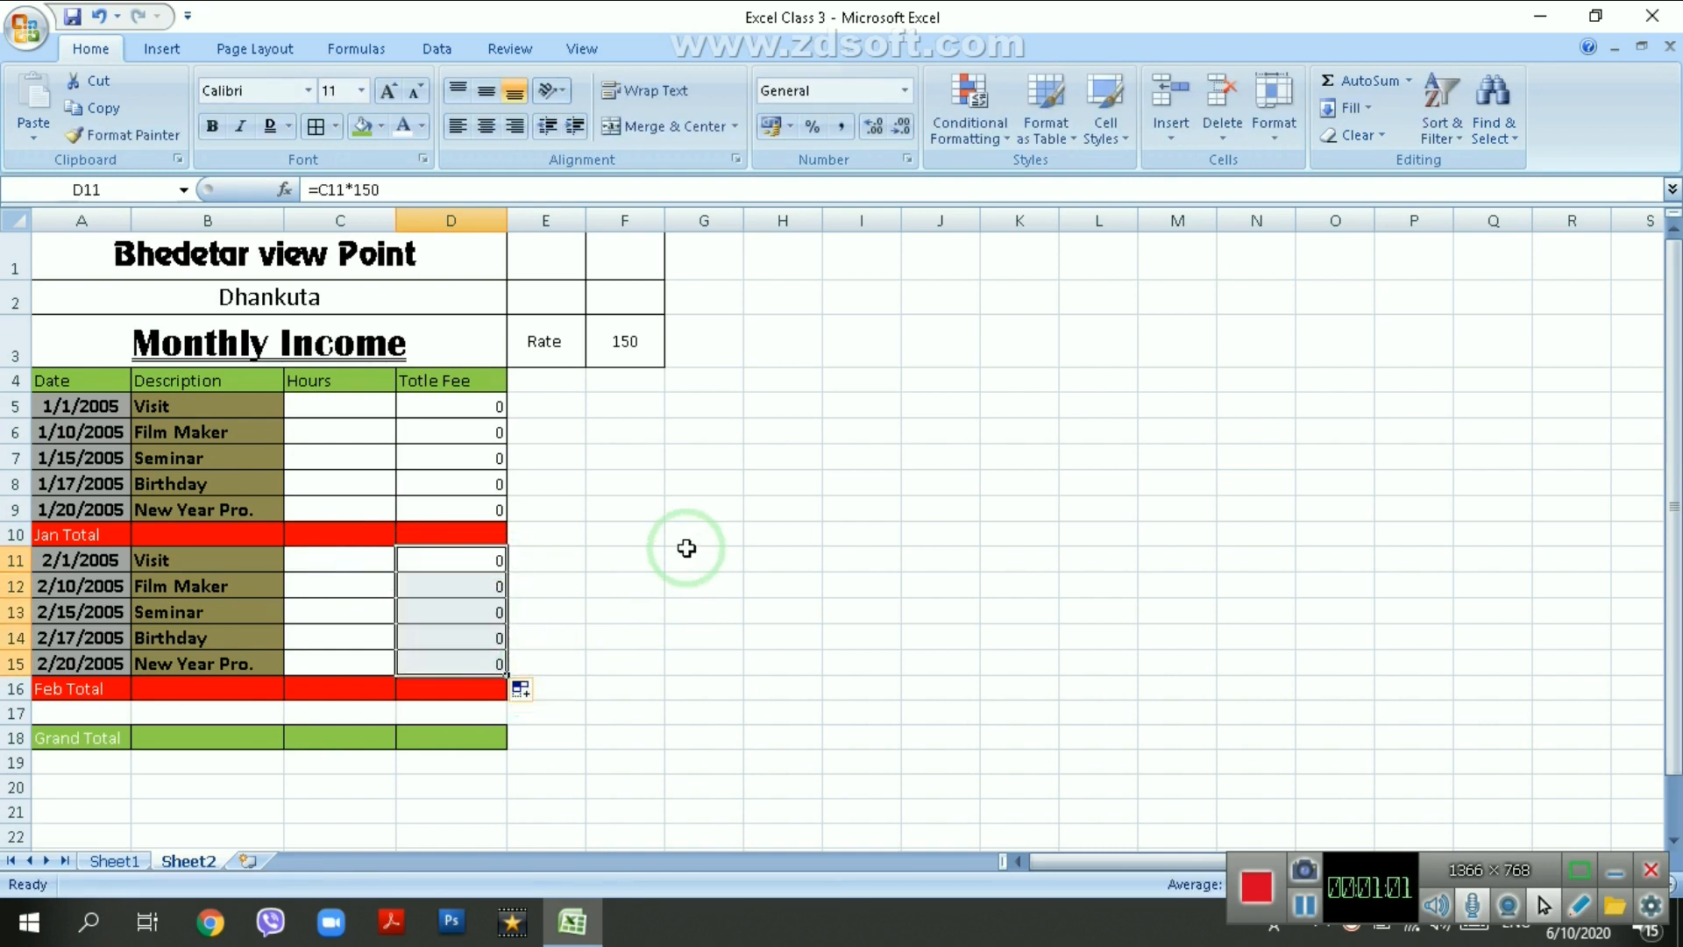
left_click(704, 527)
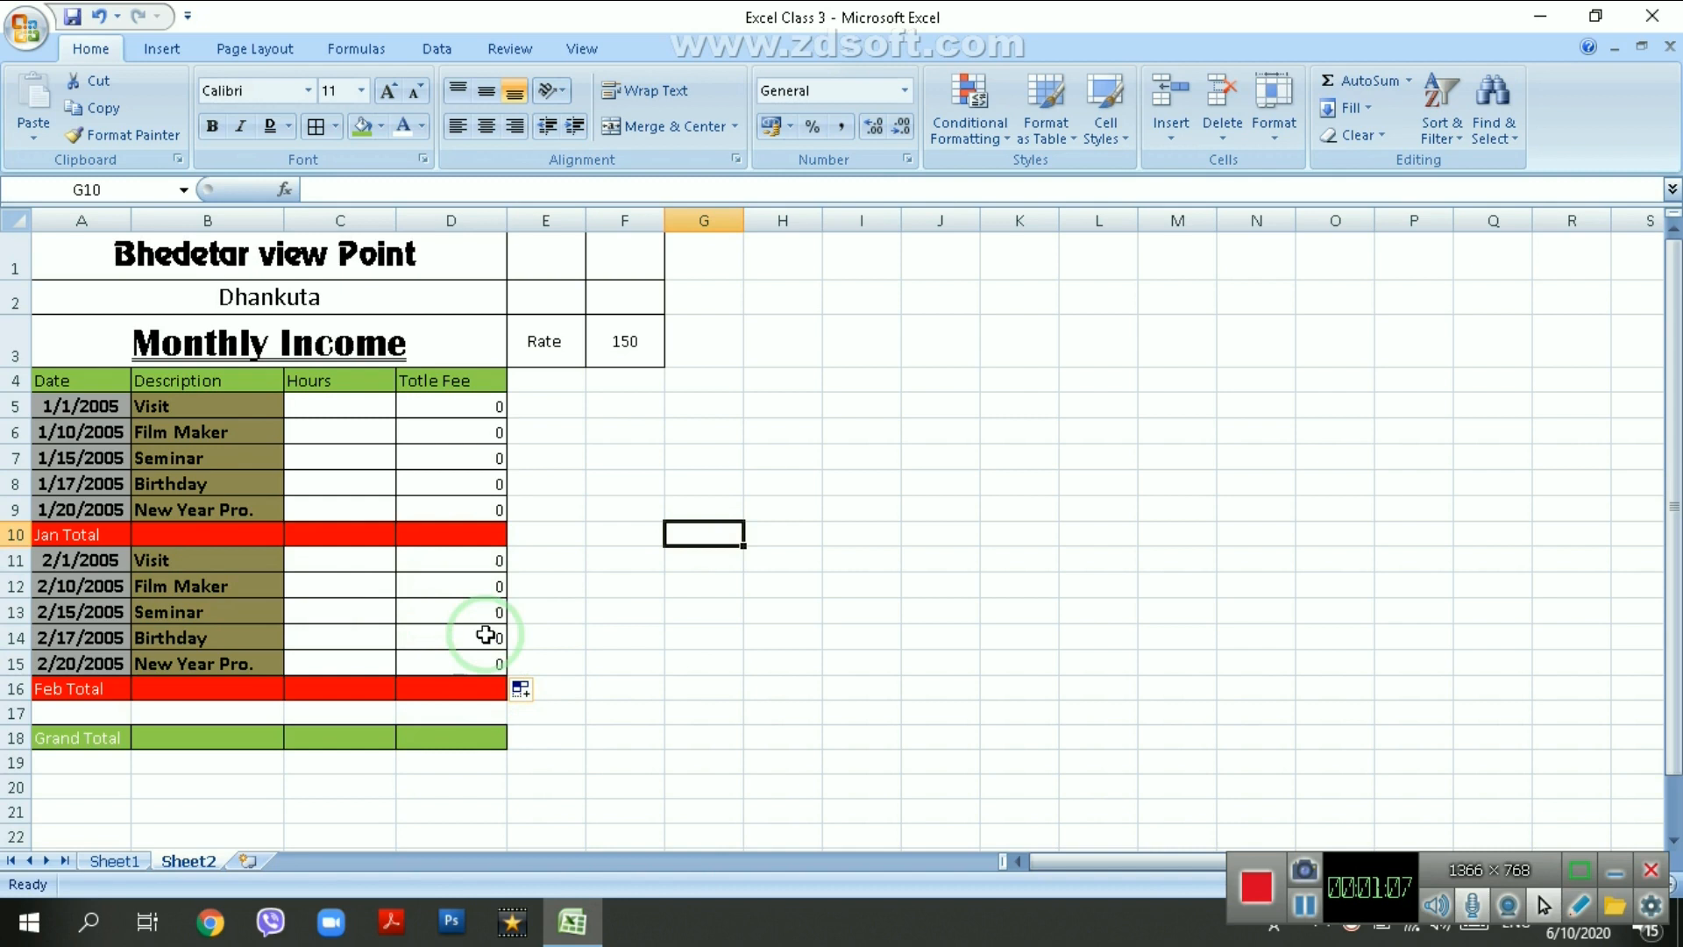
- Enter the formula =SUM(D5:D9) in D10 for the January total
left_click(439, 535)
left_click(447, 686)
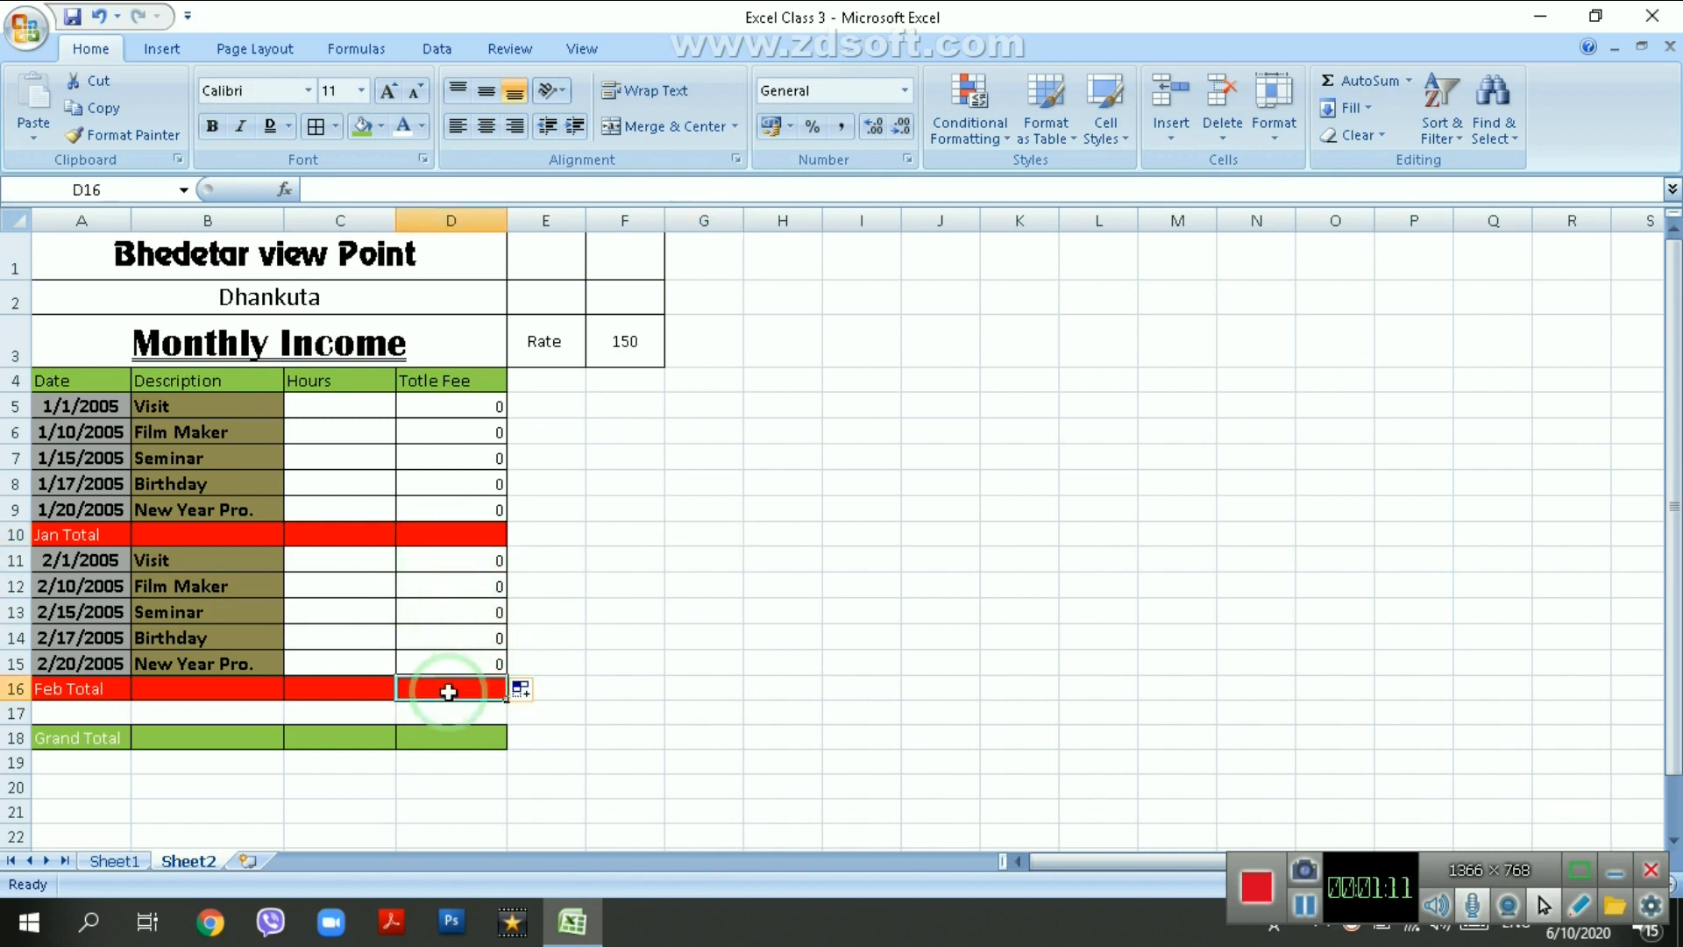
left_click(412, 546)
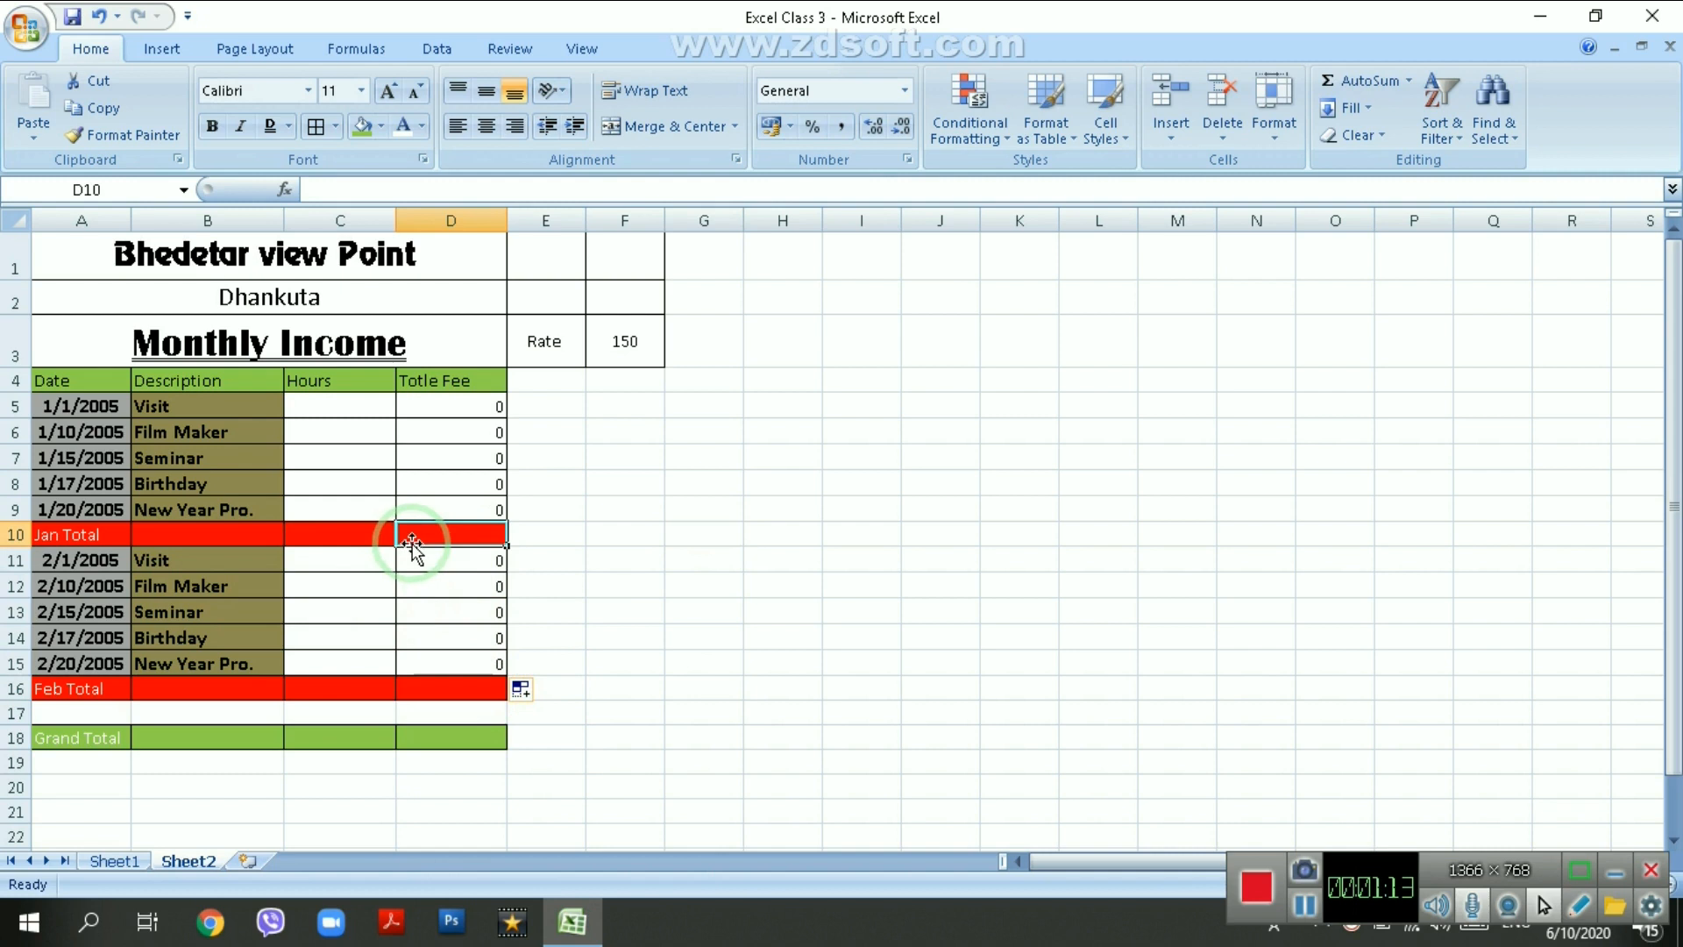
type("=")
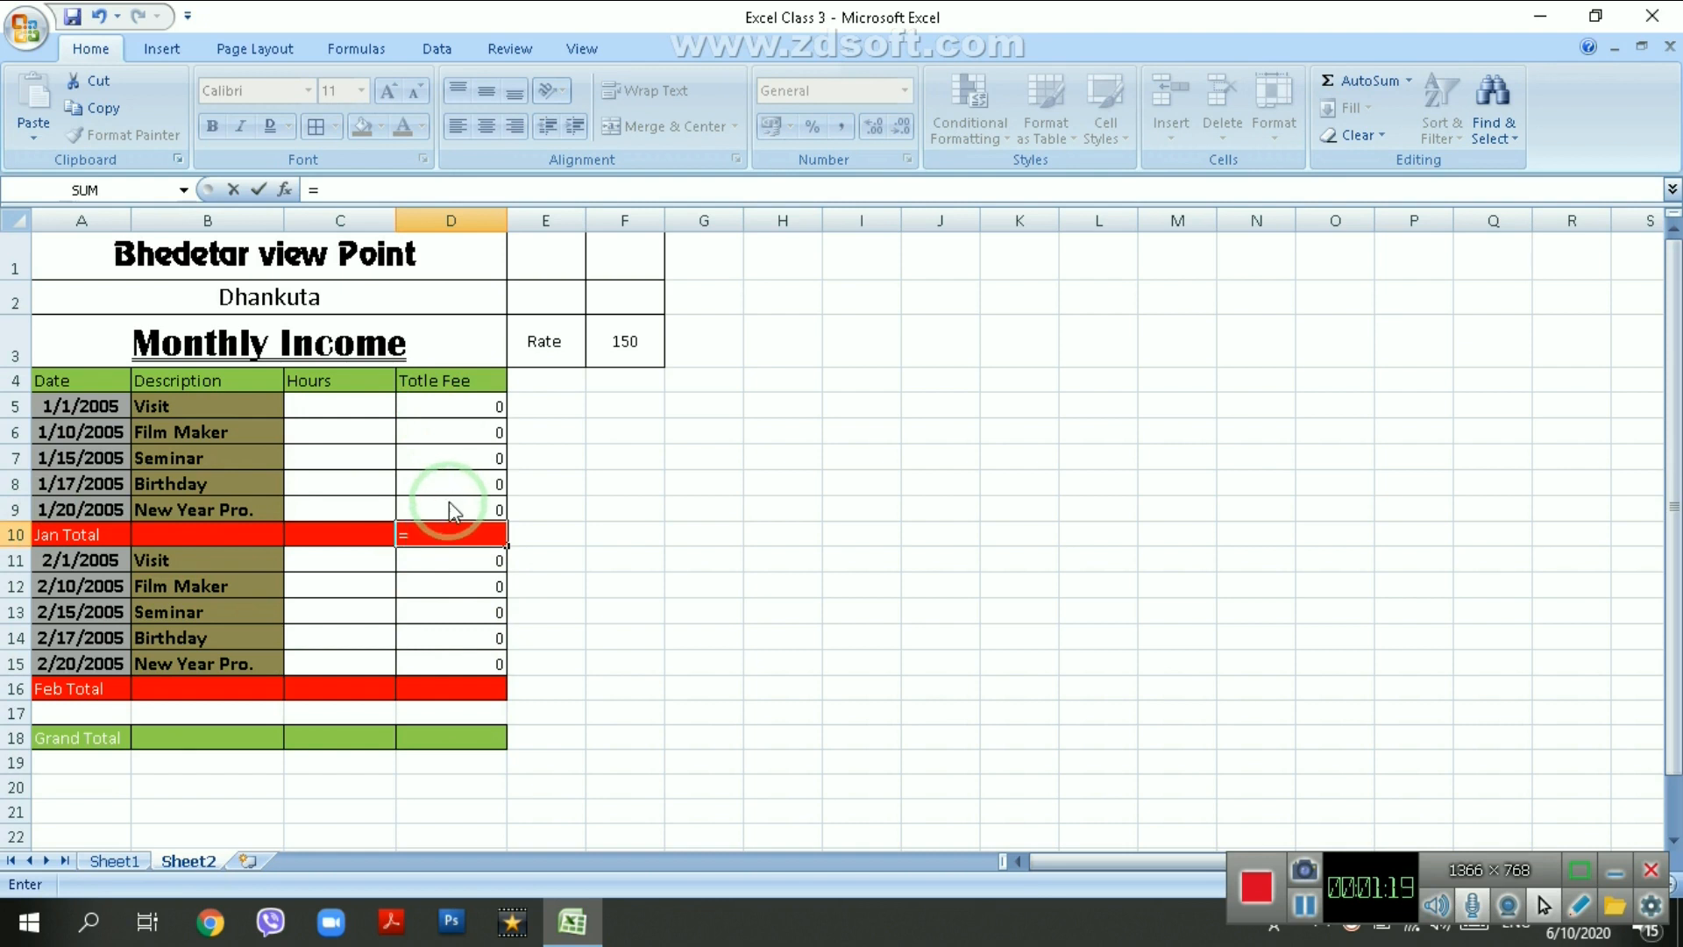
type("sum")
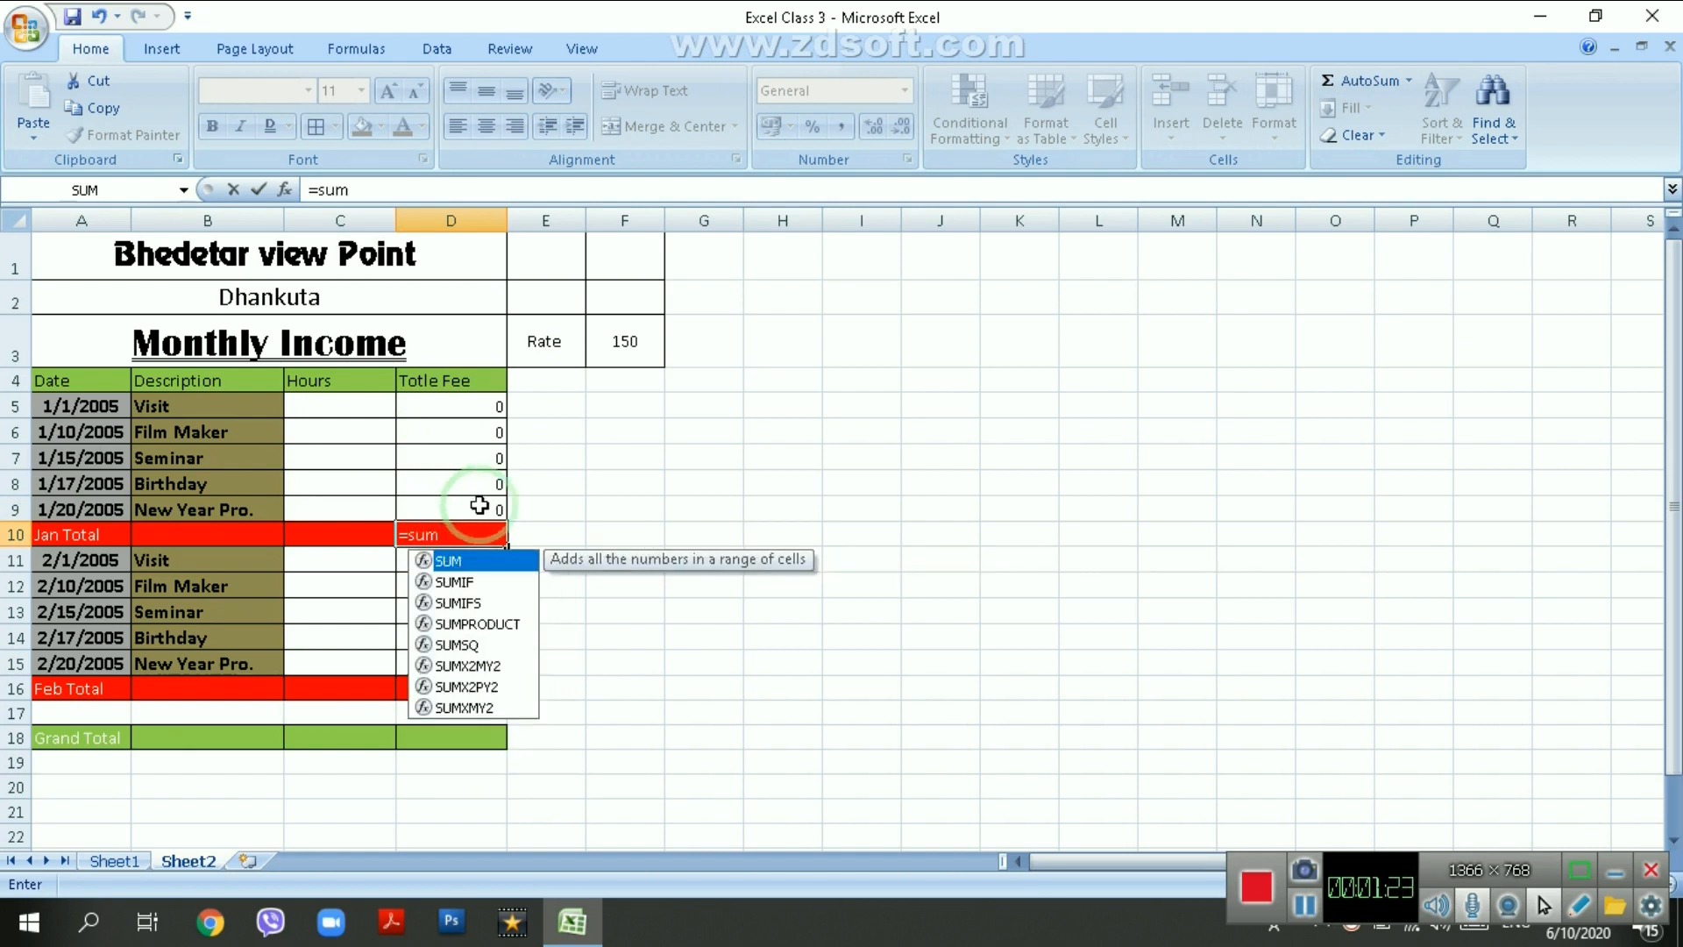
type("(")
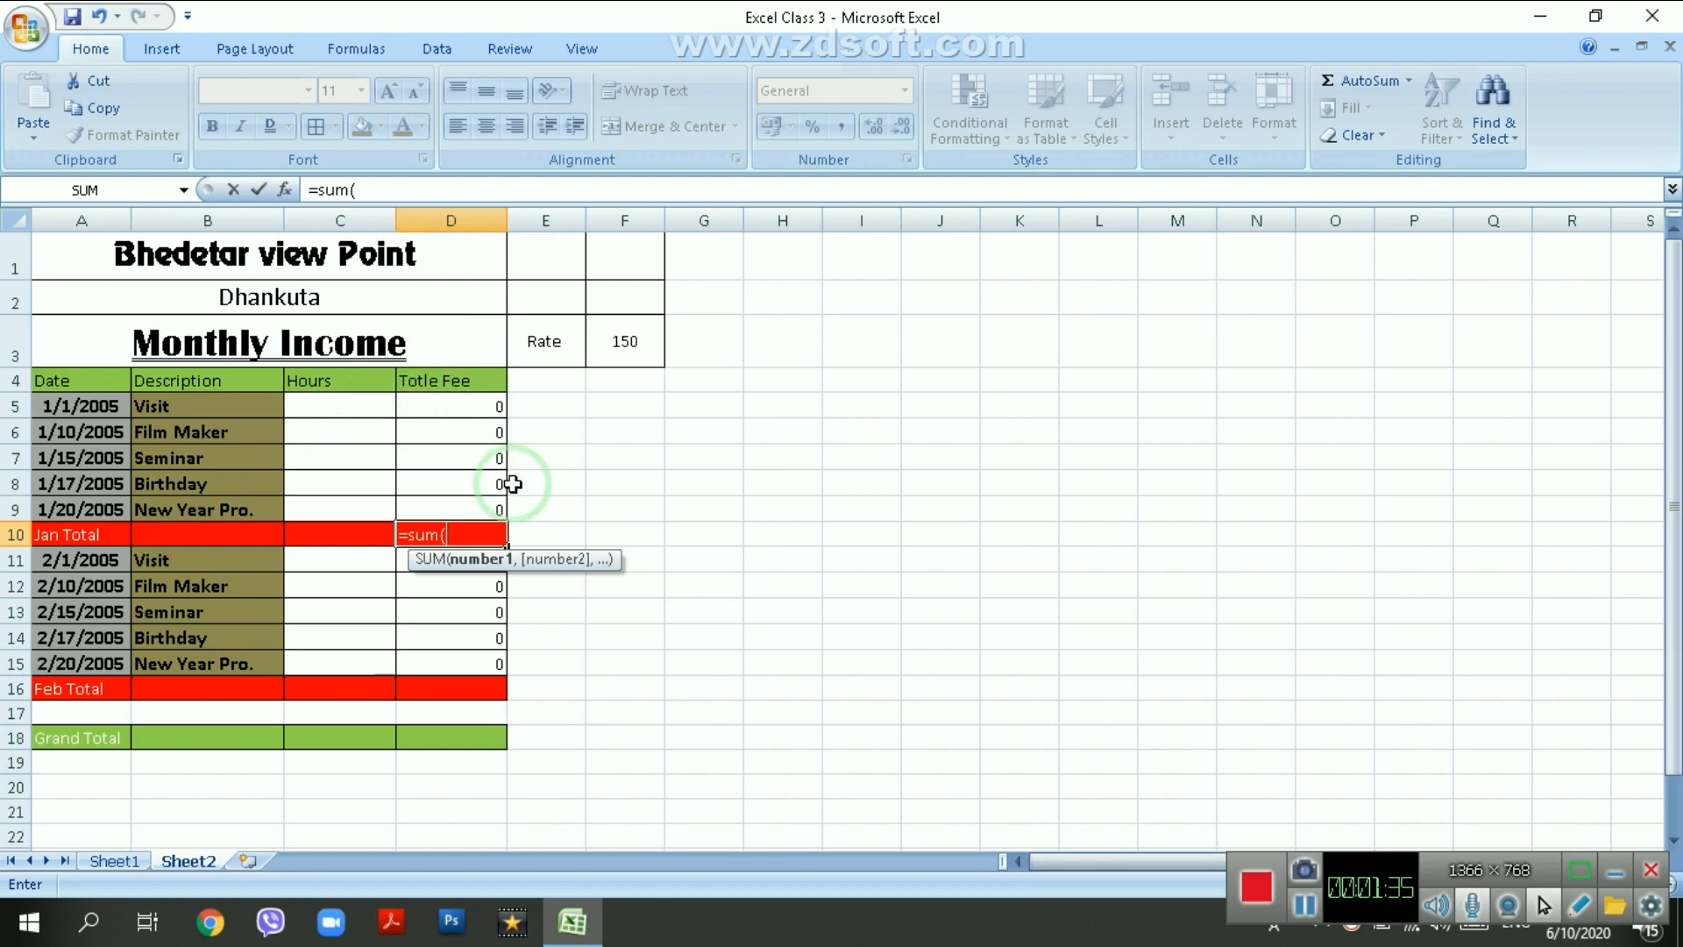
type("d")
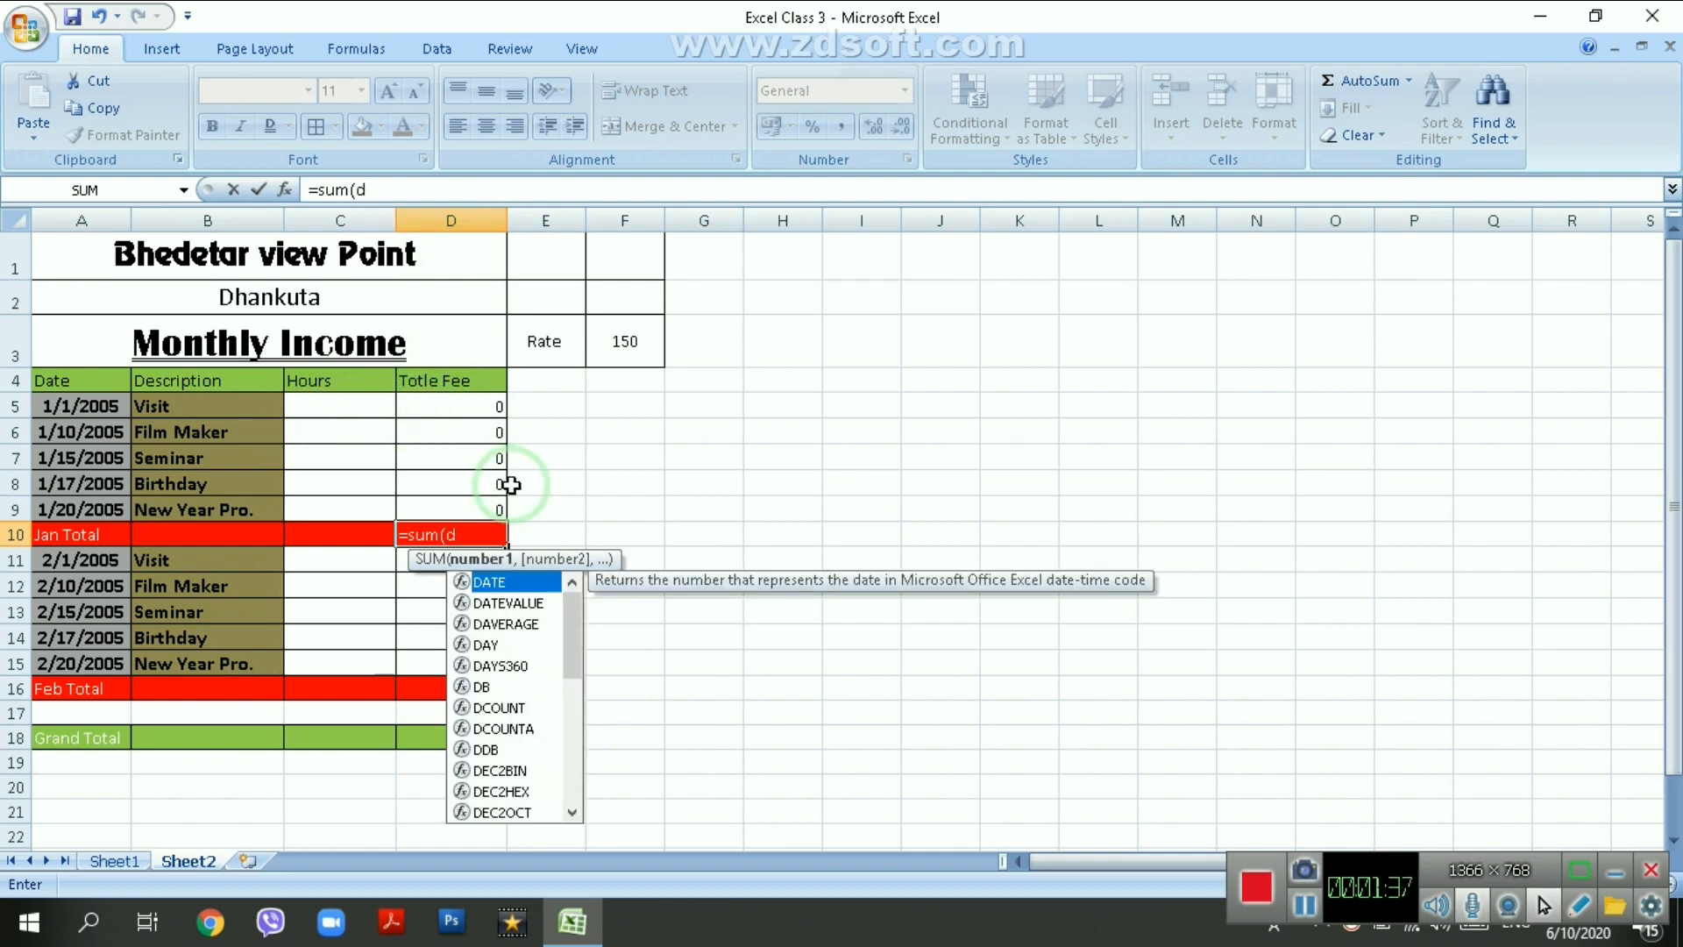
type("5")
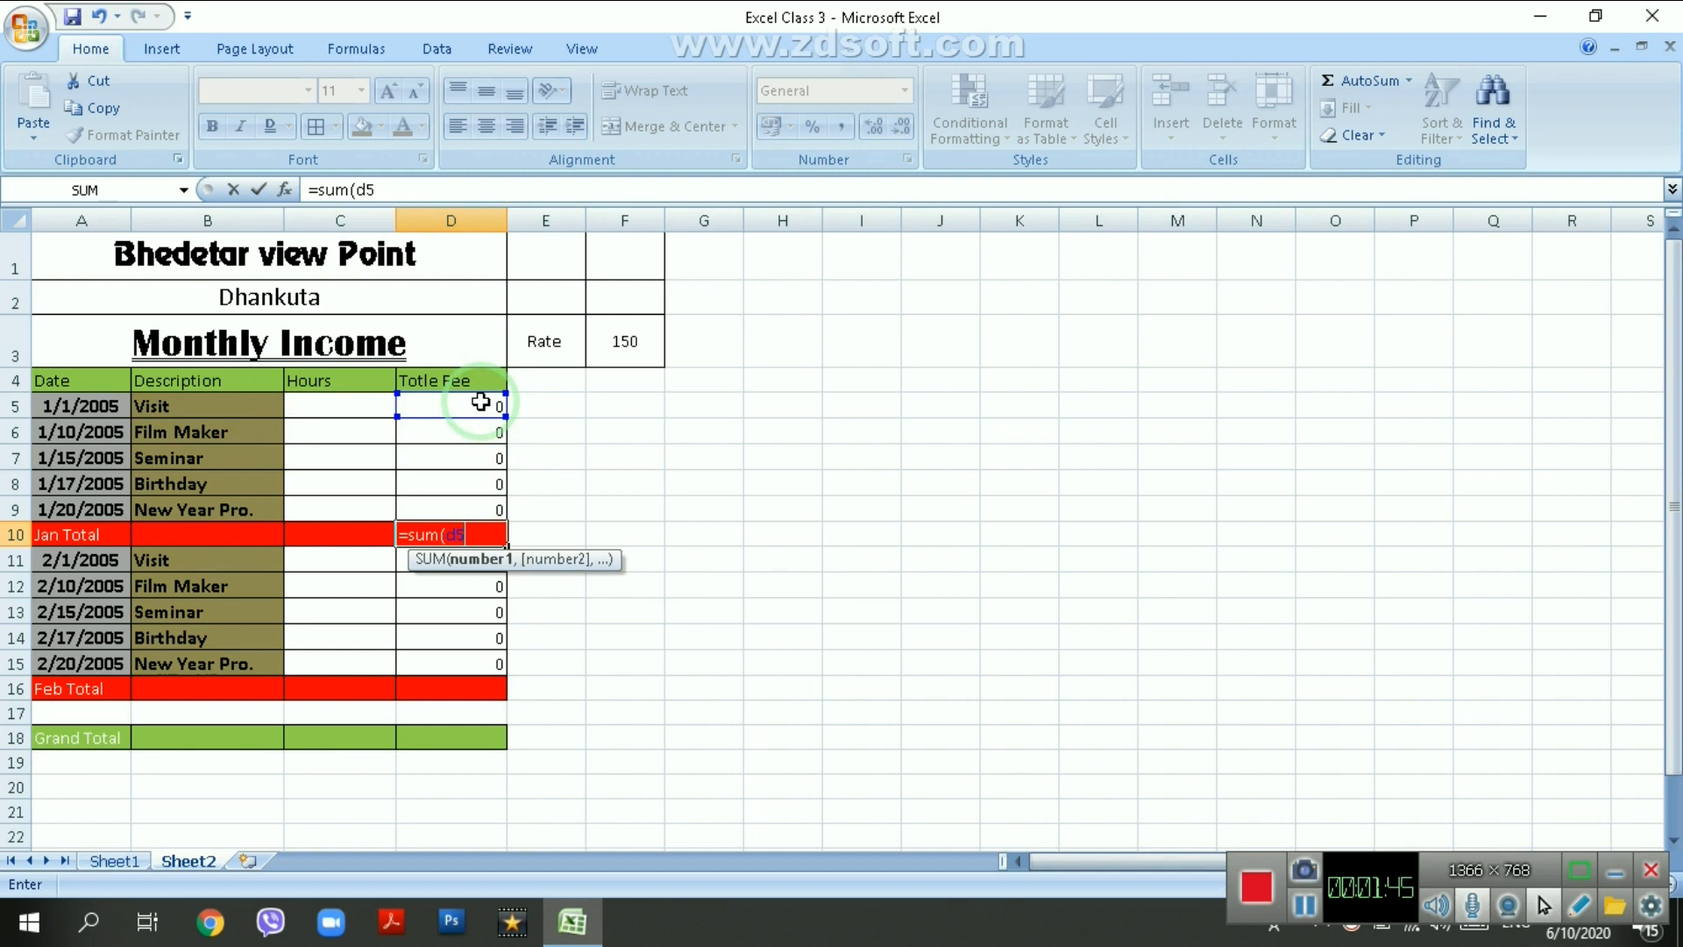
key("BackSpace")
key("BackSpace")
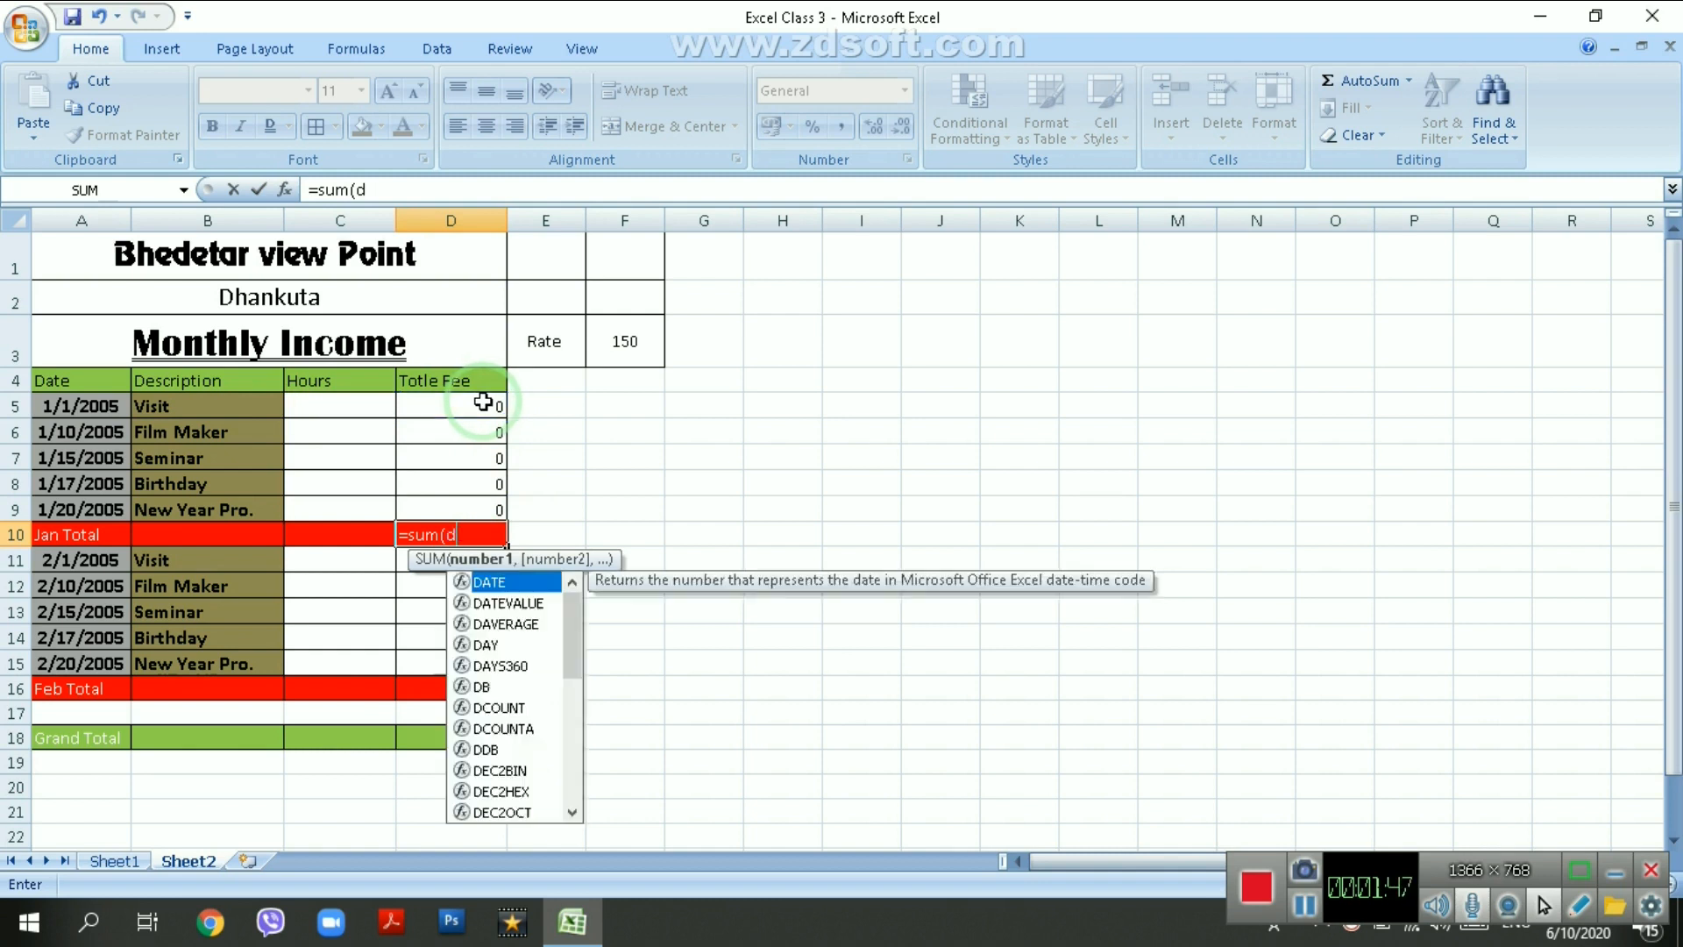
left_click(483, 403)
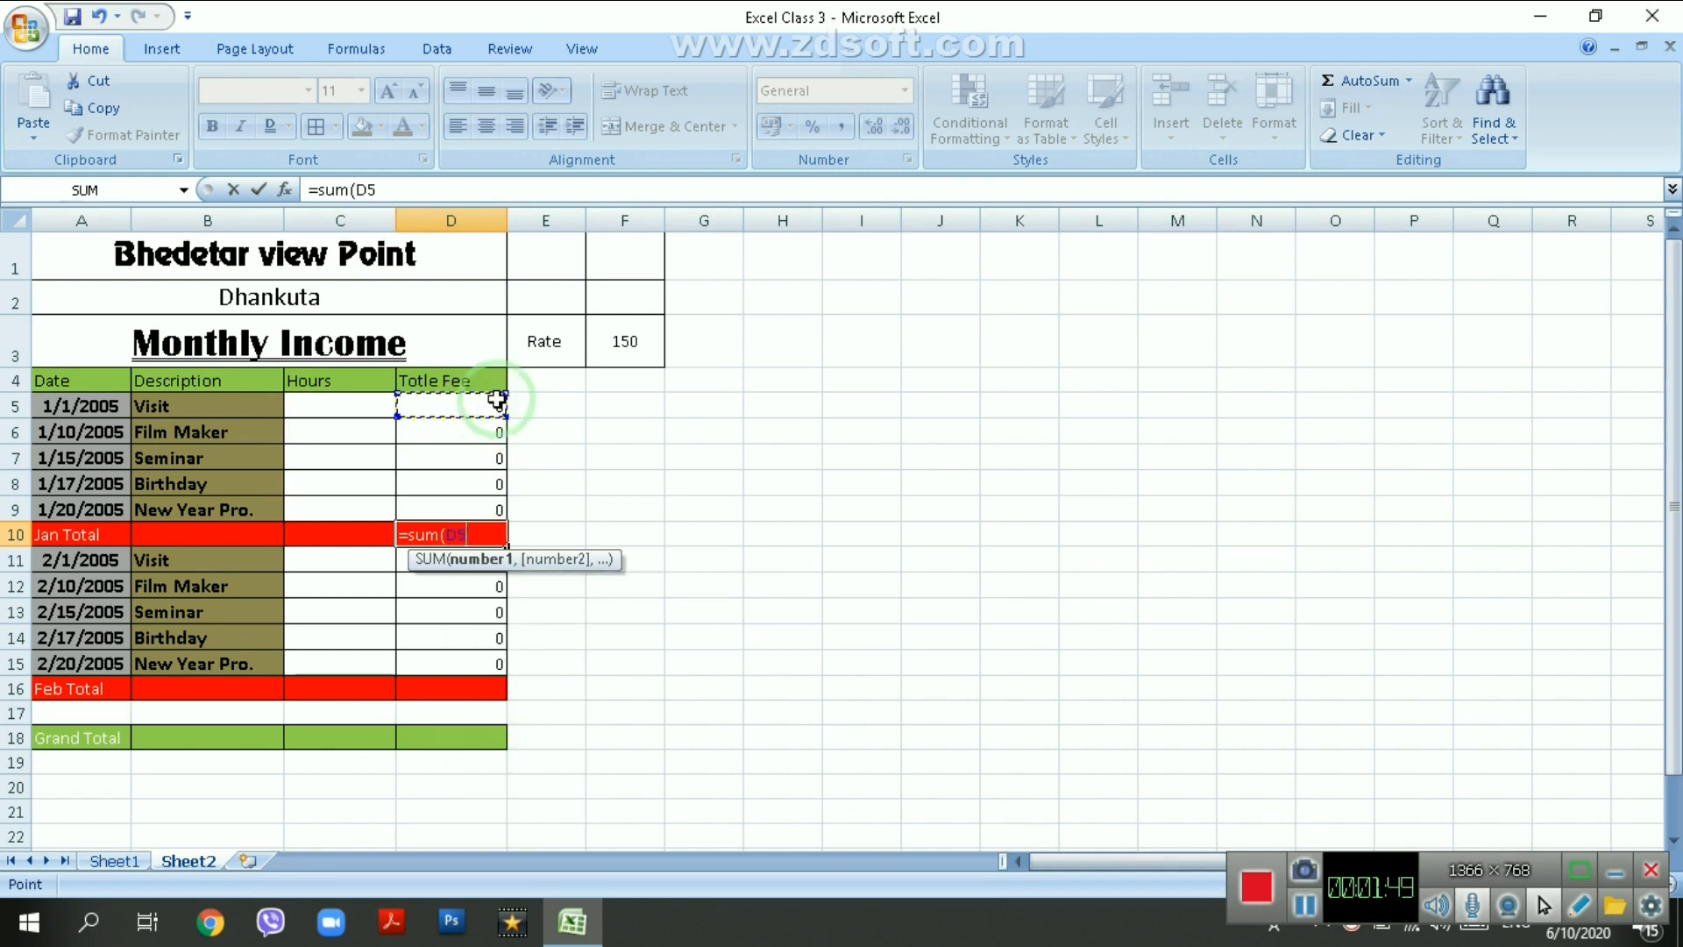
key("F8")
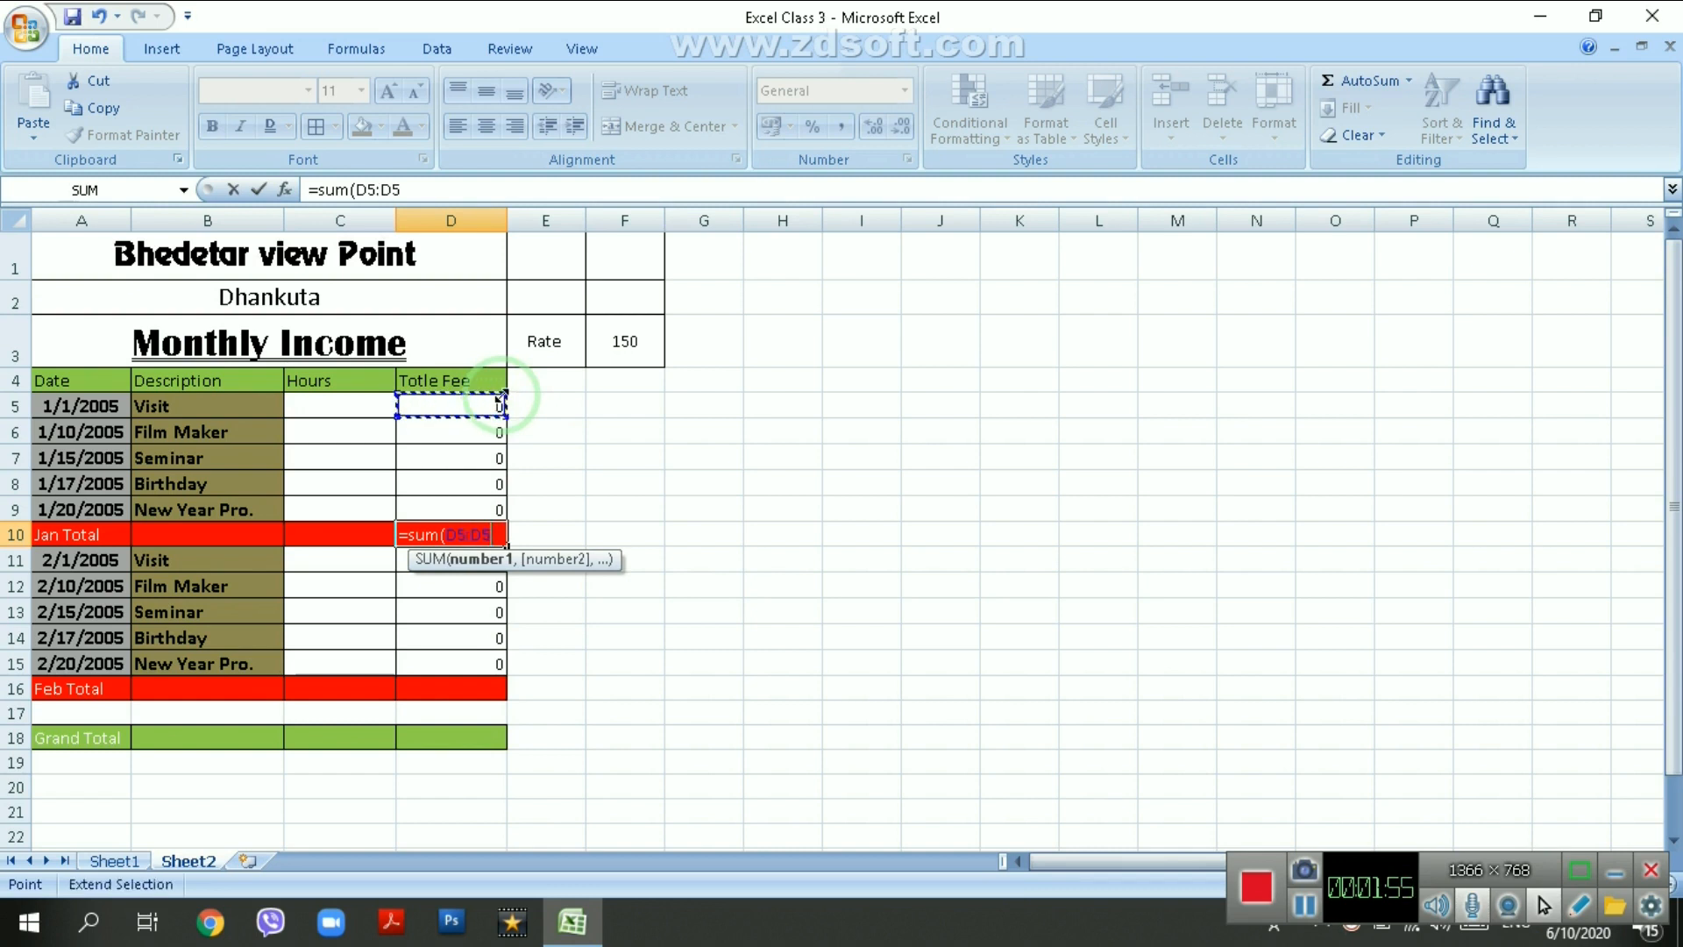
key("BackSpace")
key("BackSpace")
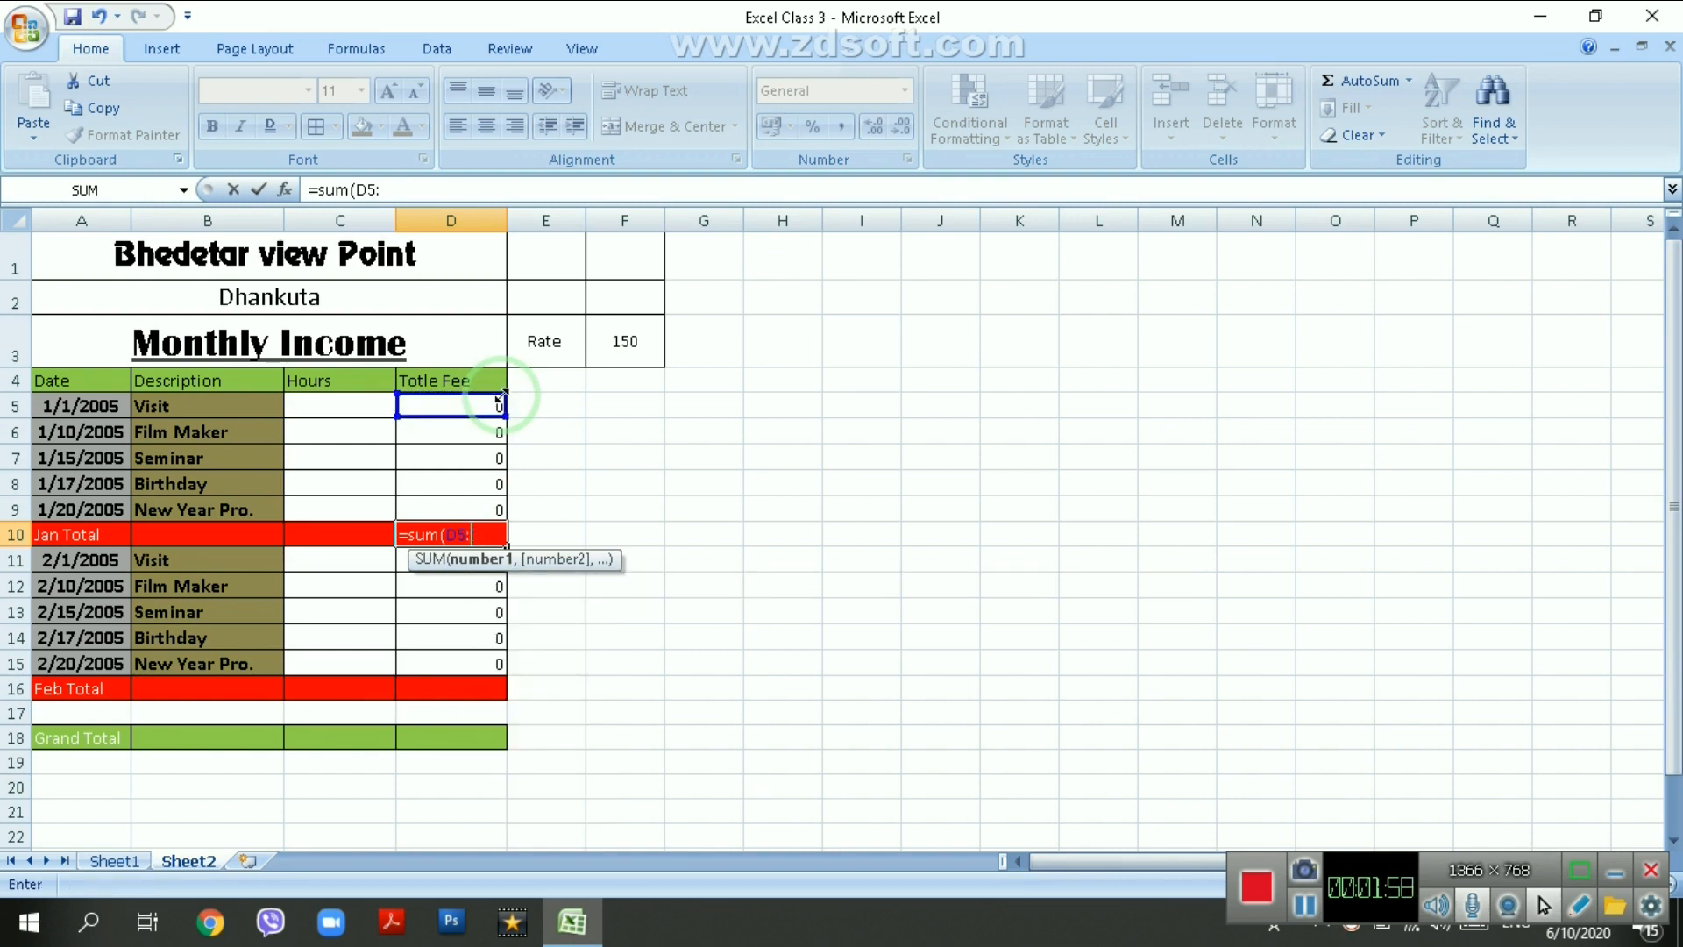
left_click(452, 508)
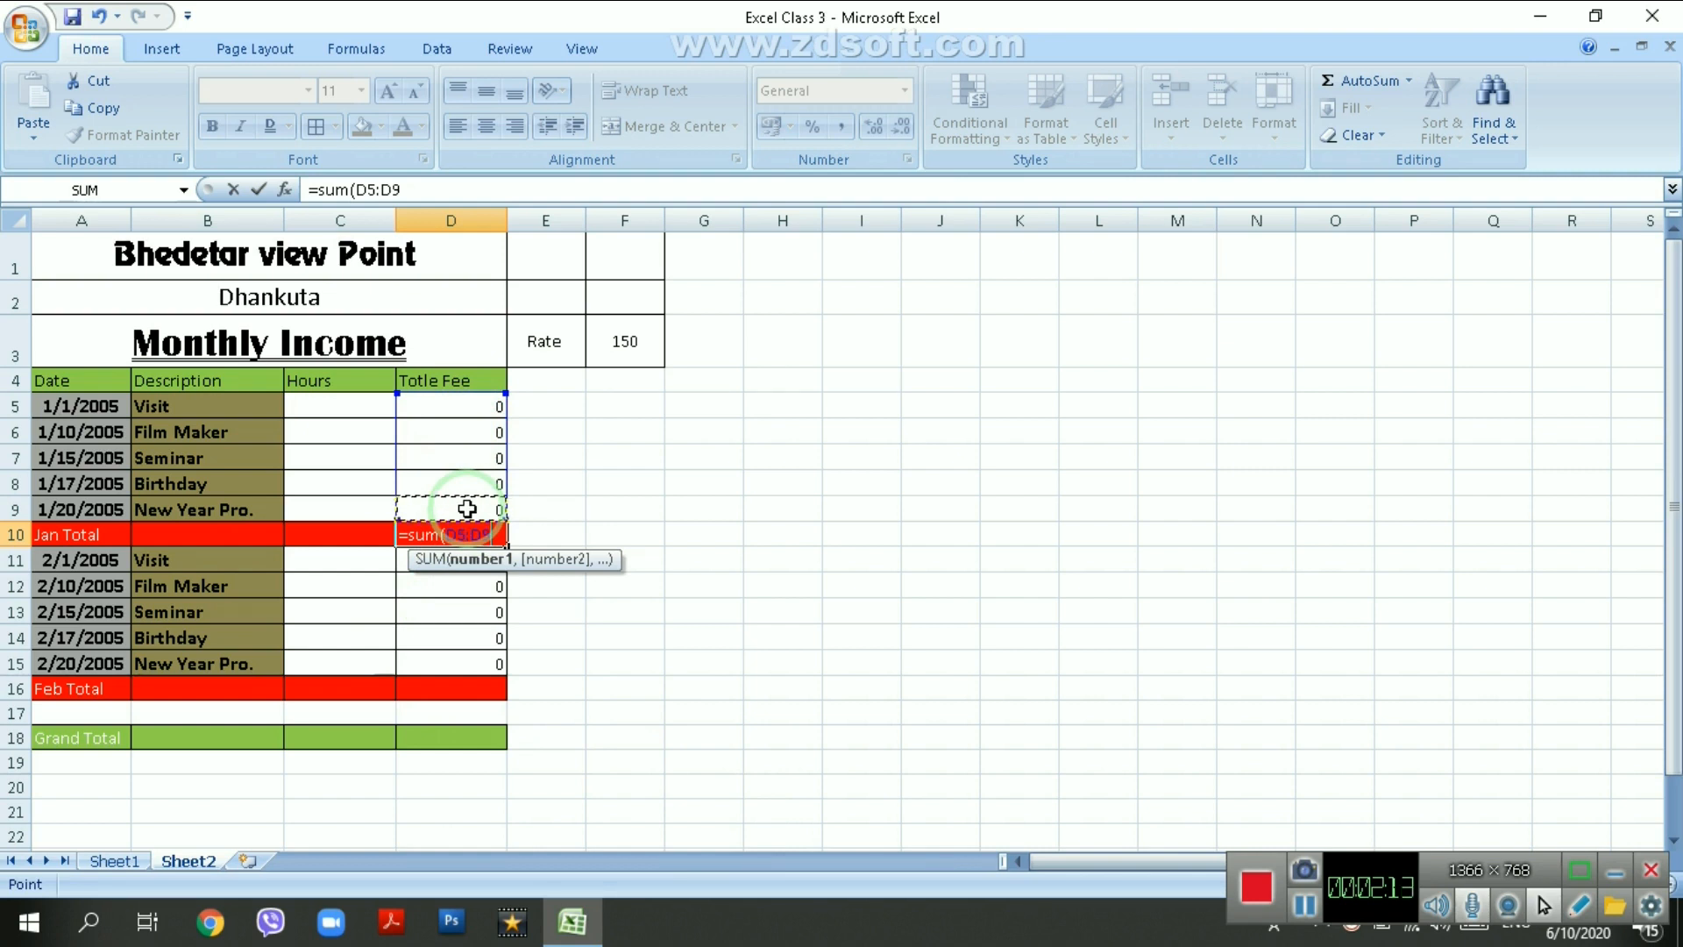
type(")")
key("Return")
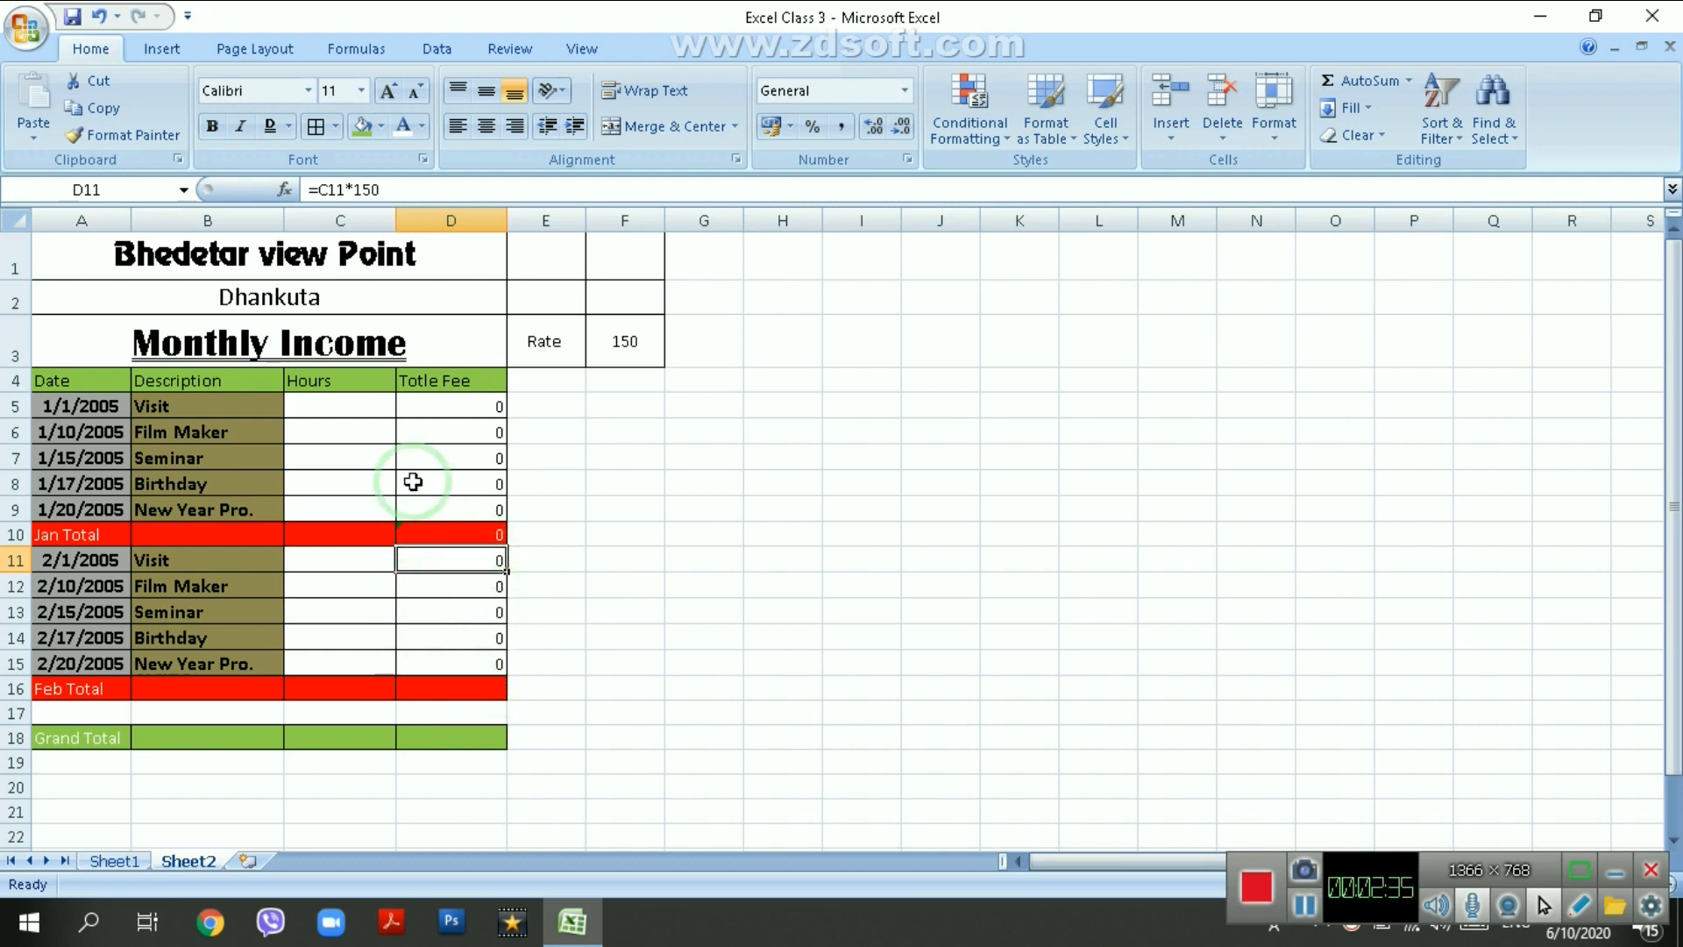
- Enter the formula =SUM(D11:D15) in D16 for the February total
left_click(450, 691)
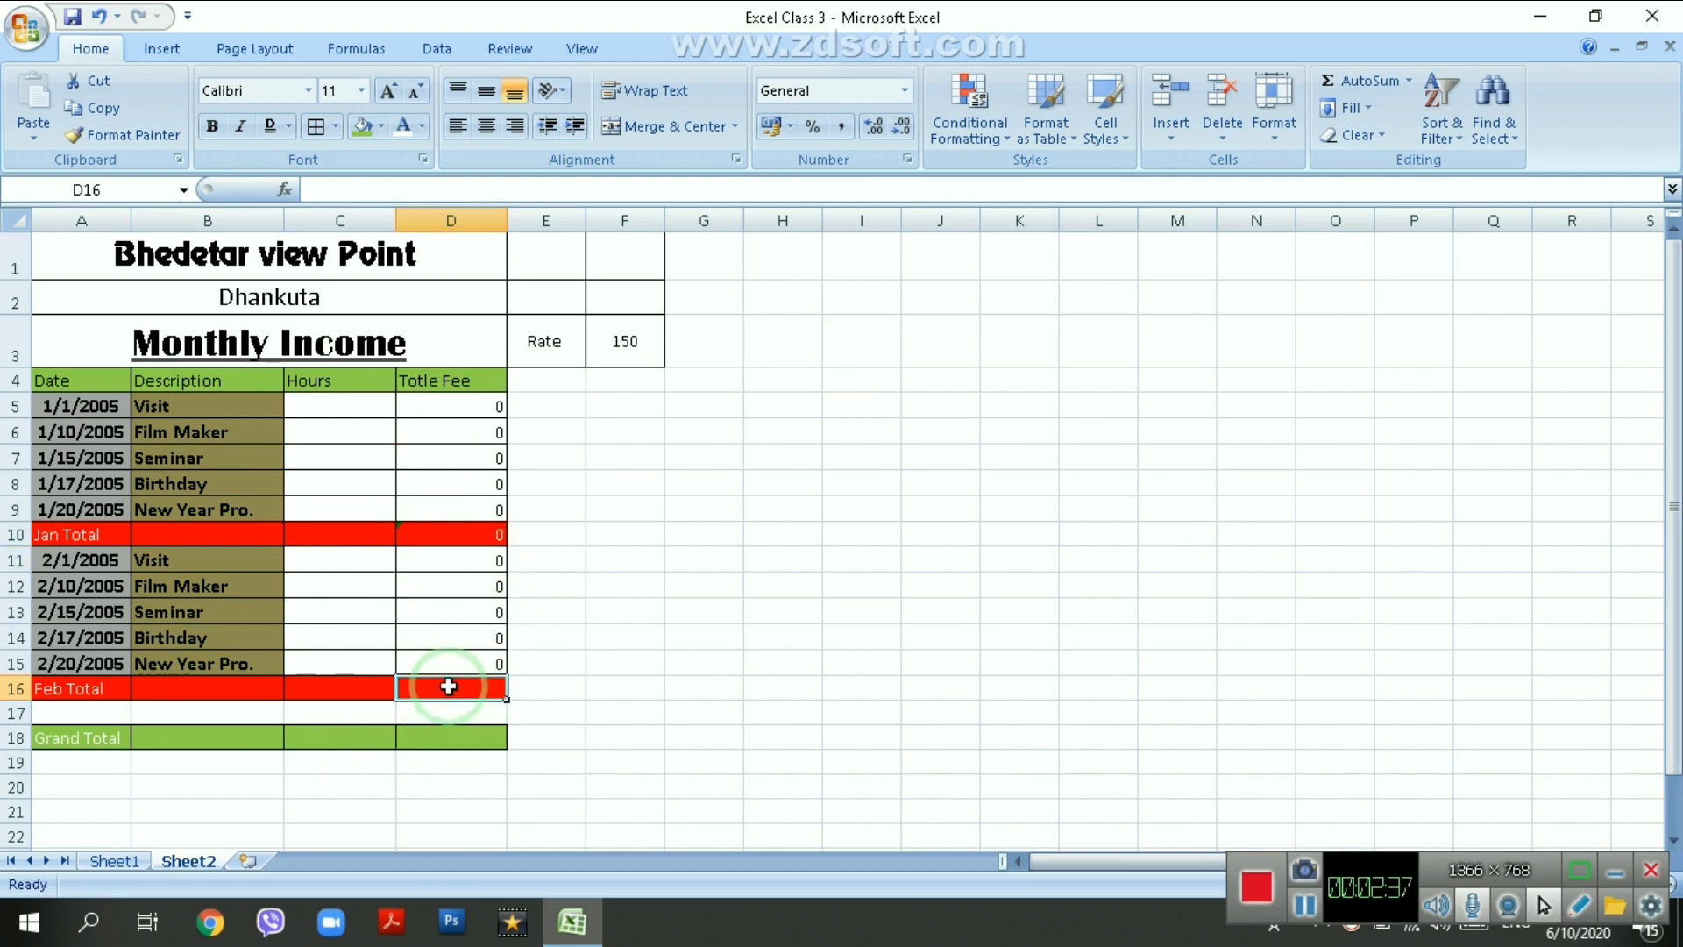
type("=")
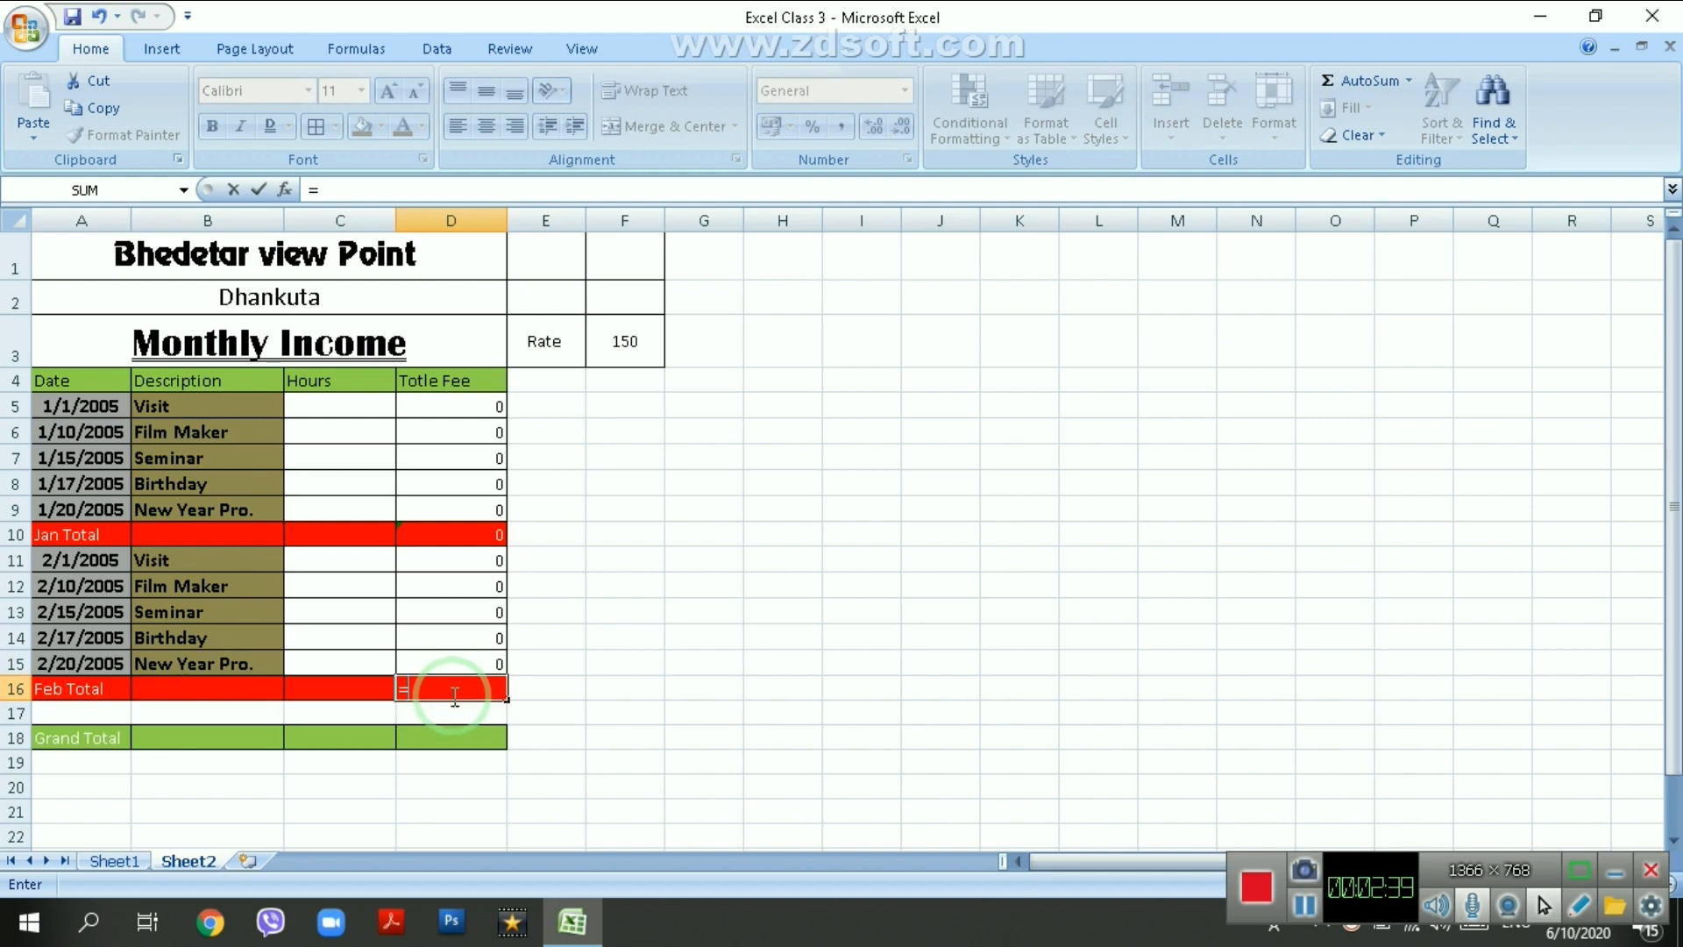
type("s")
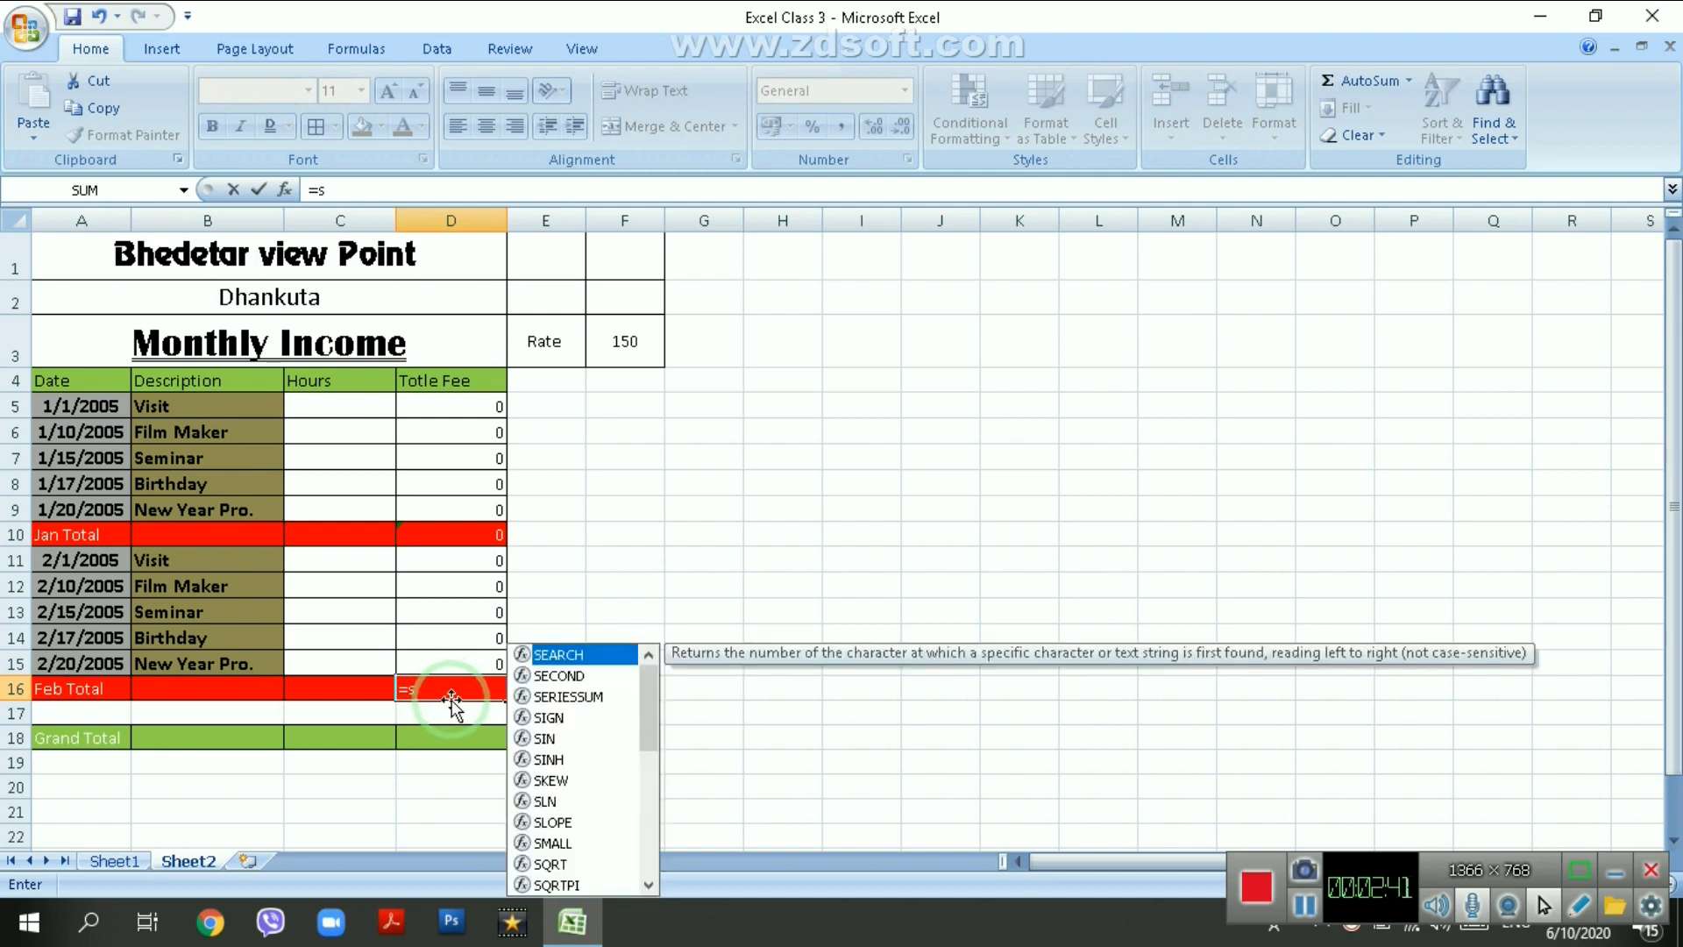
type("um(")
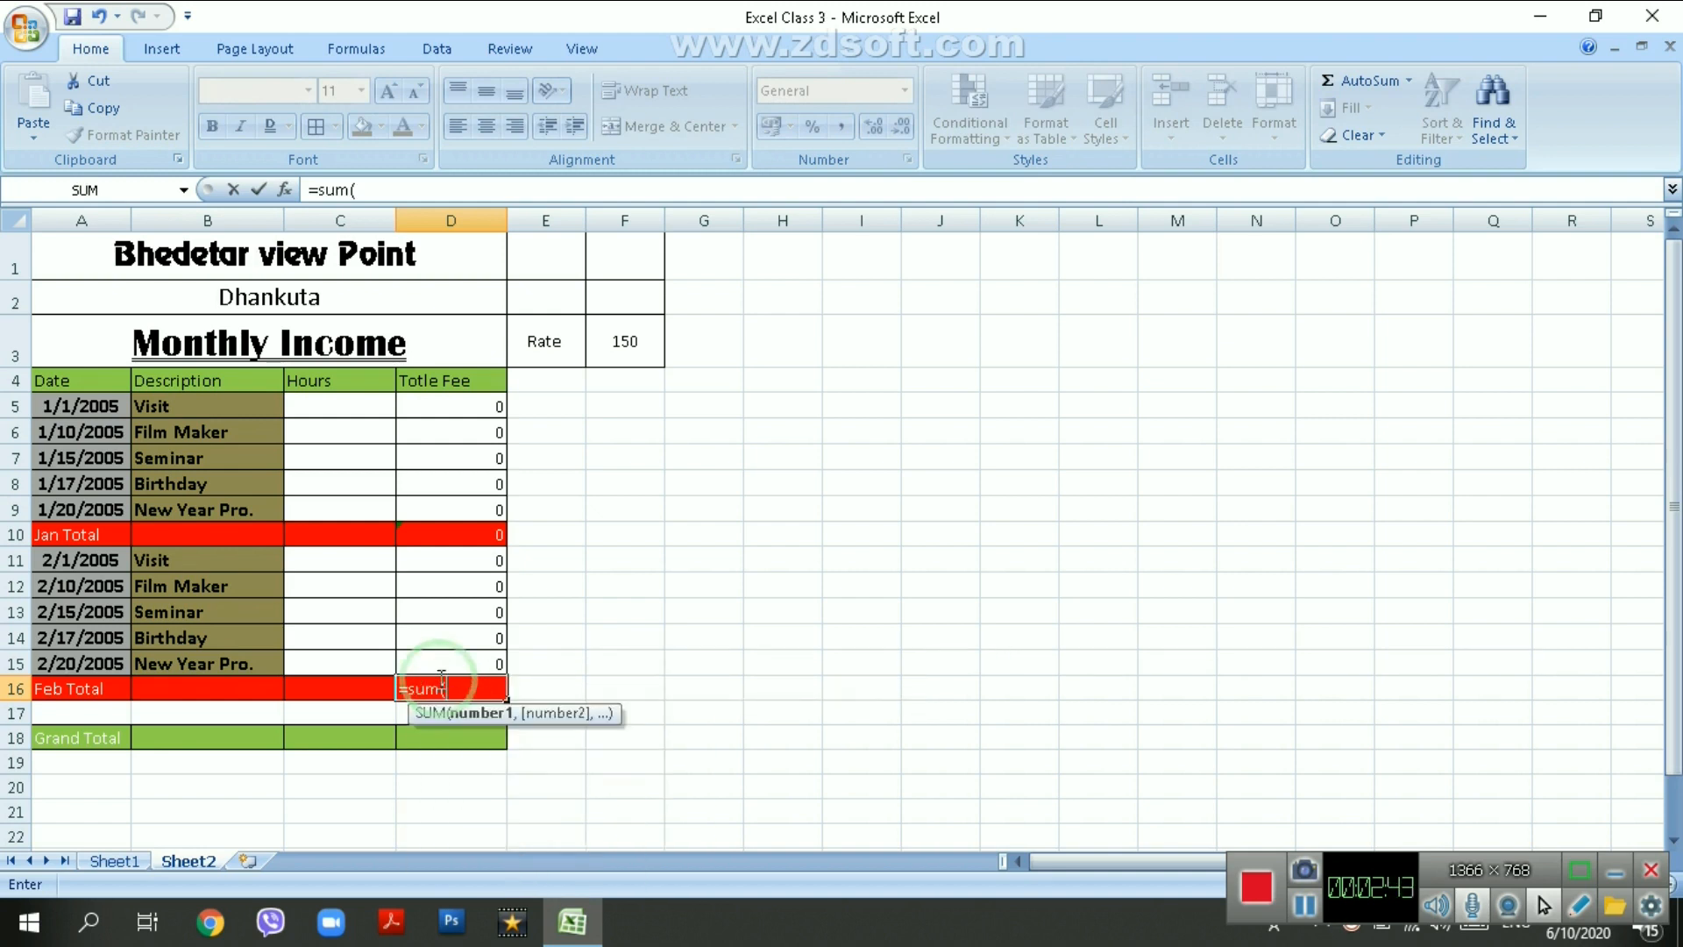
left_click(473, 558)
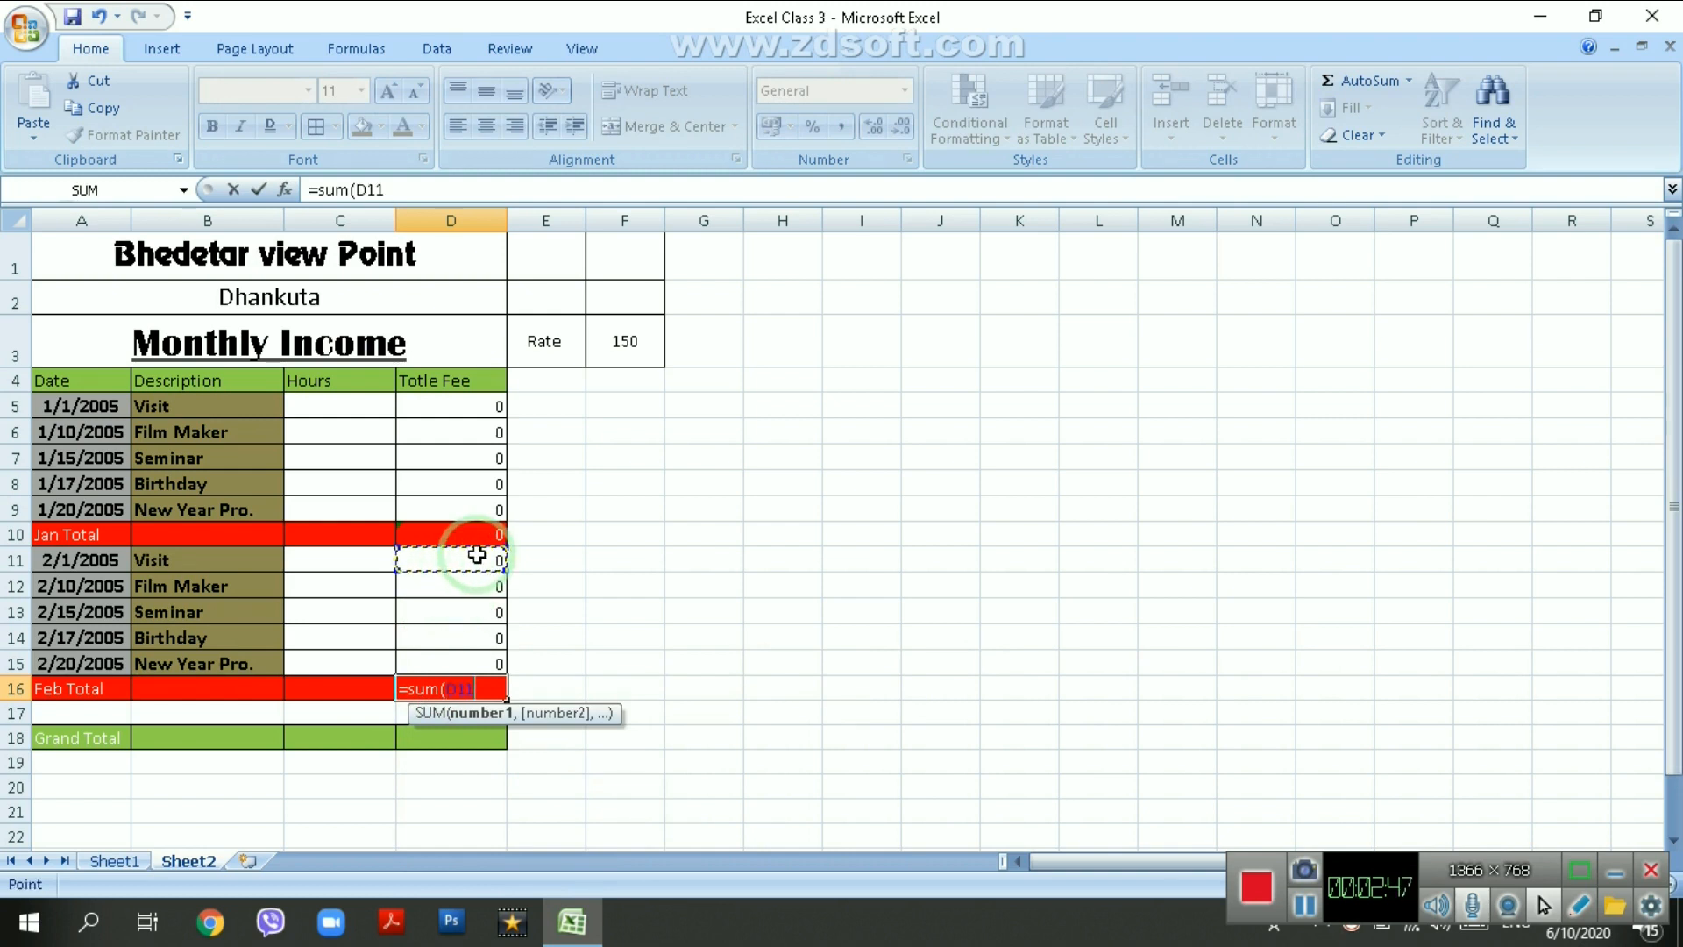
key("BackSpace")
key("BackSpace")
key("BackSpace")
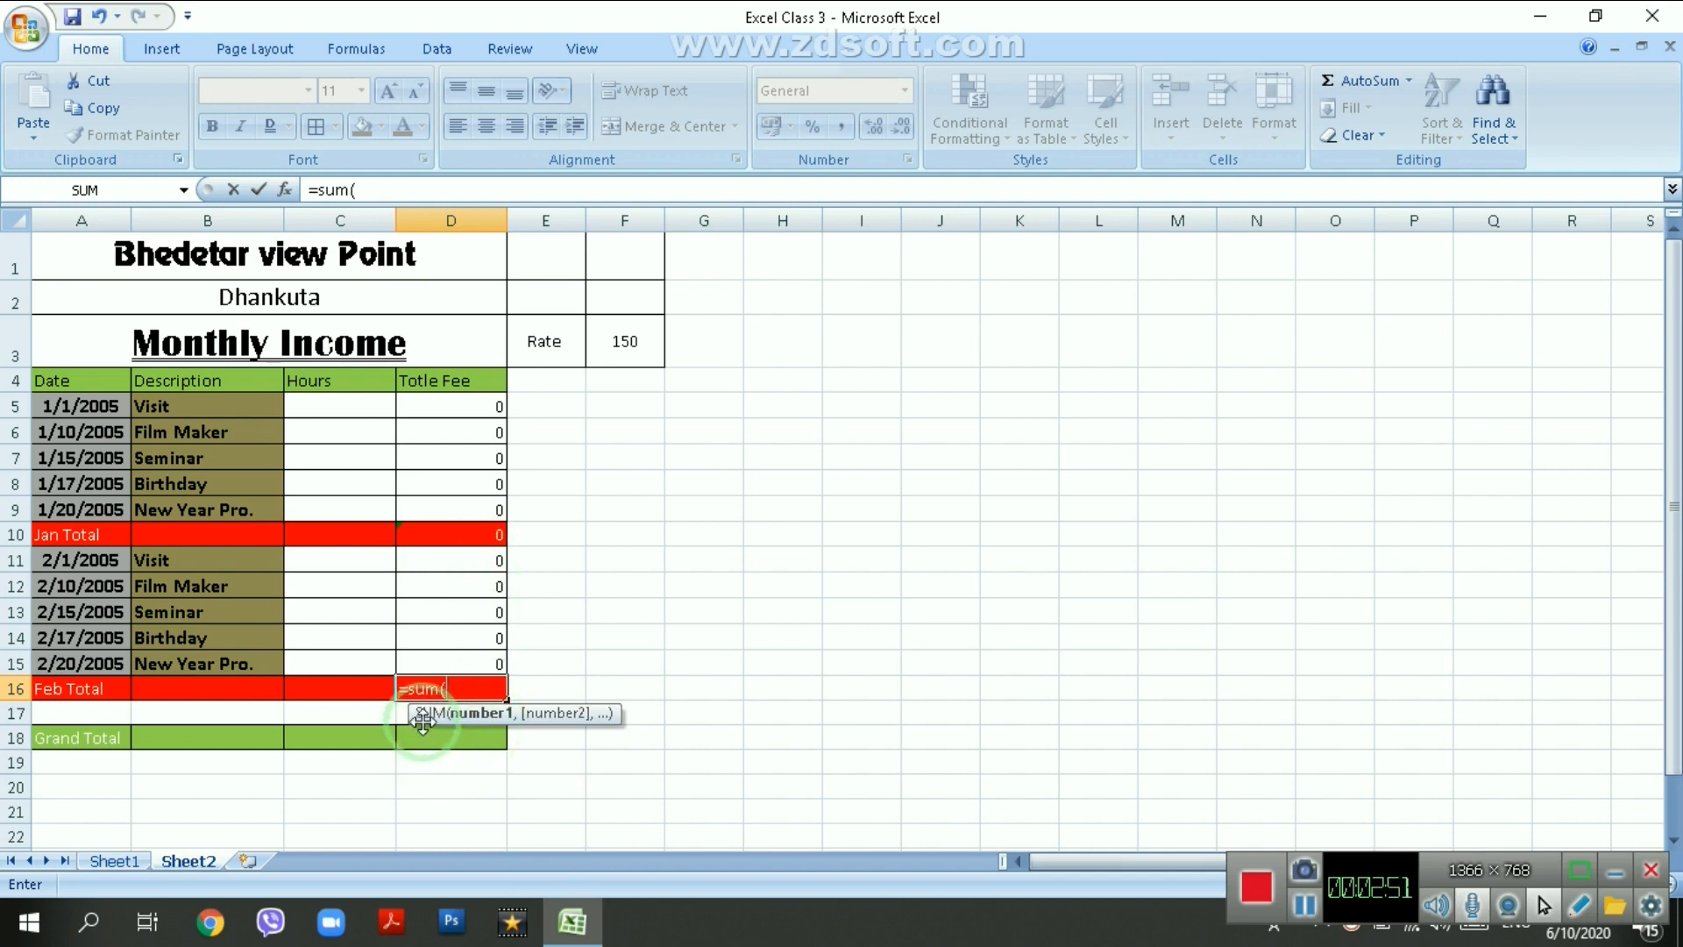
left_click_drag(465, 560, 483, 648)
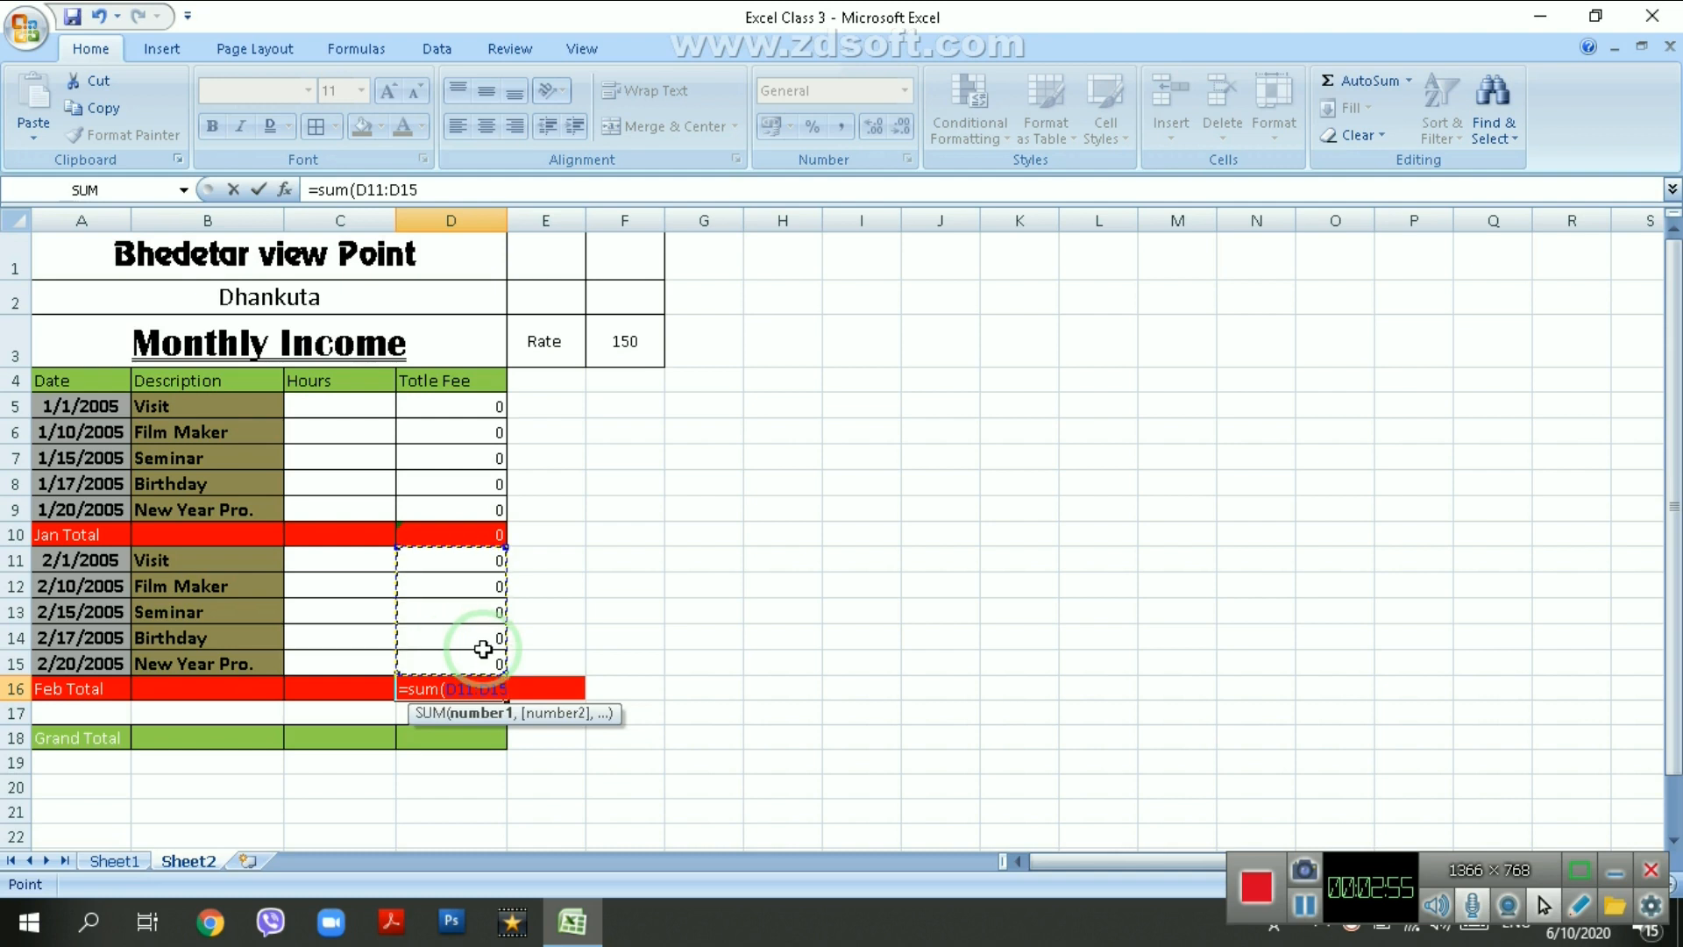
type(")")
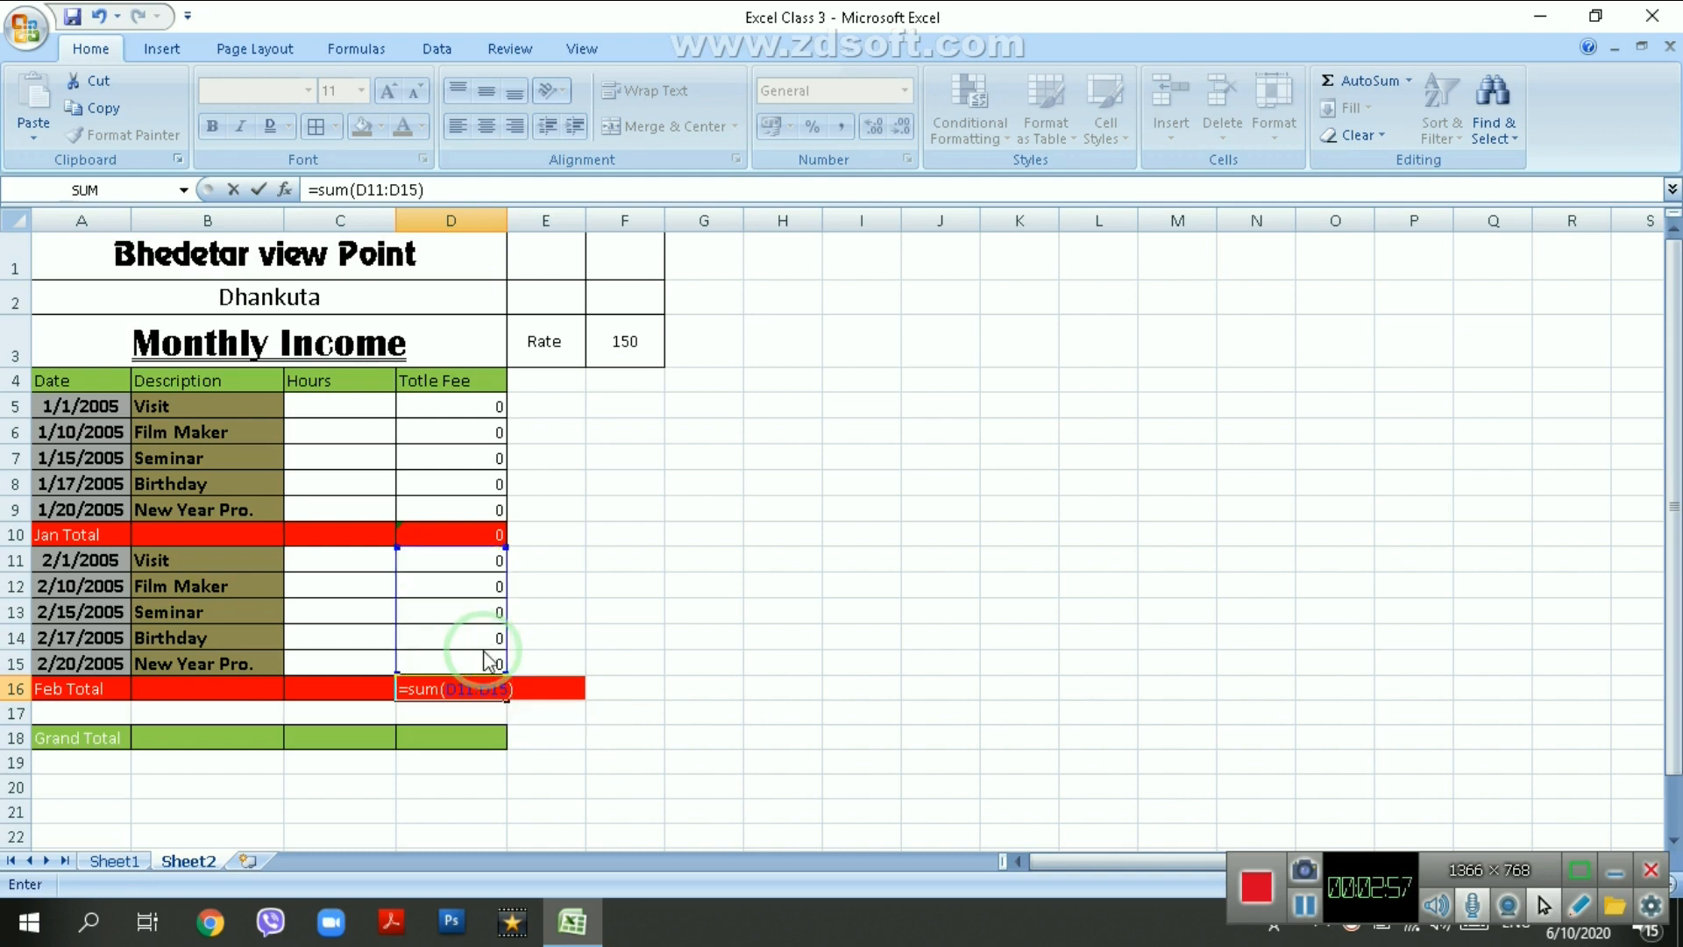
key("Return")
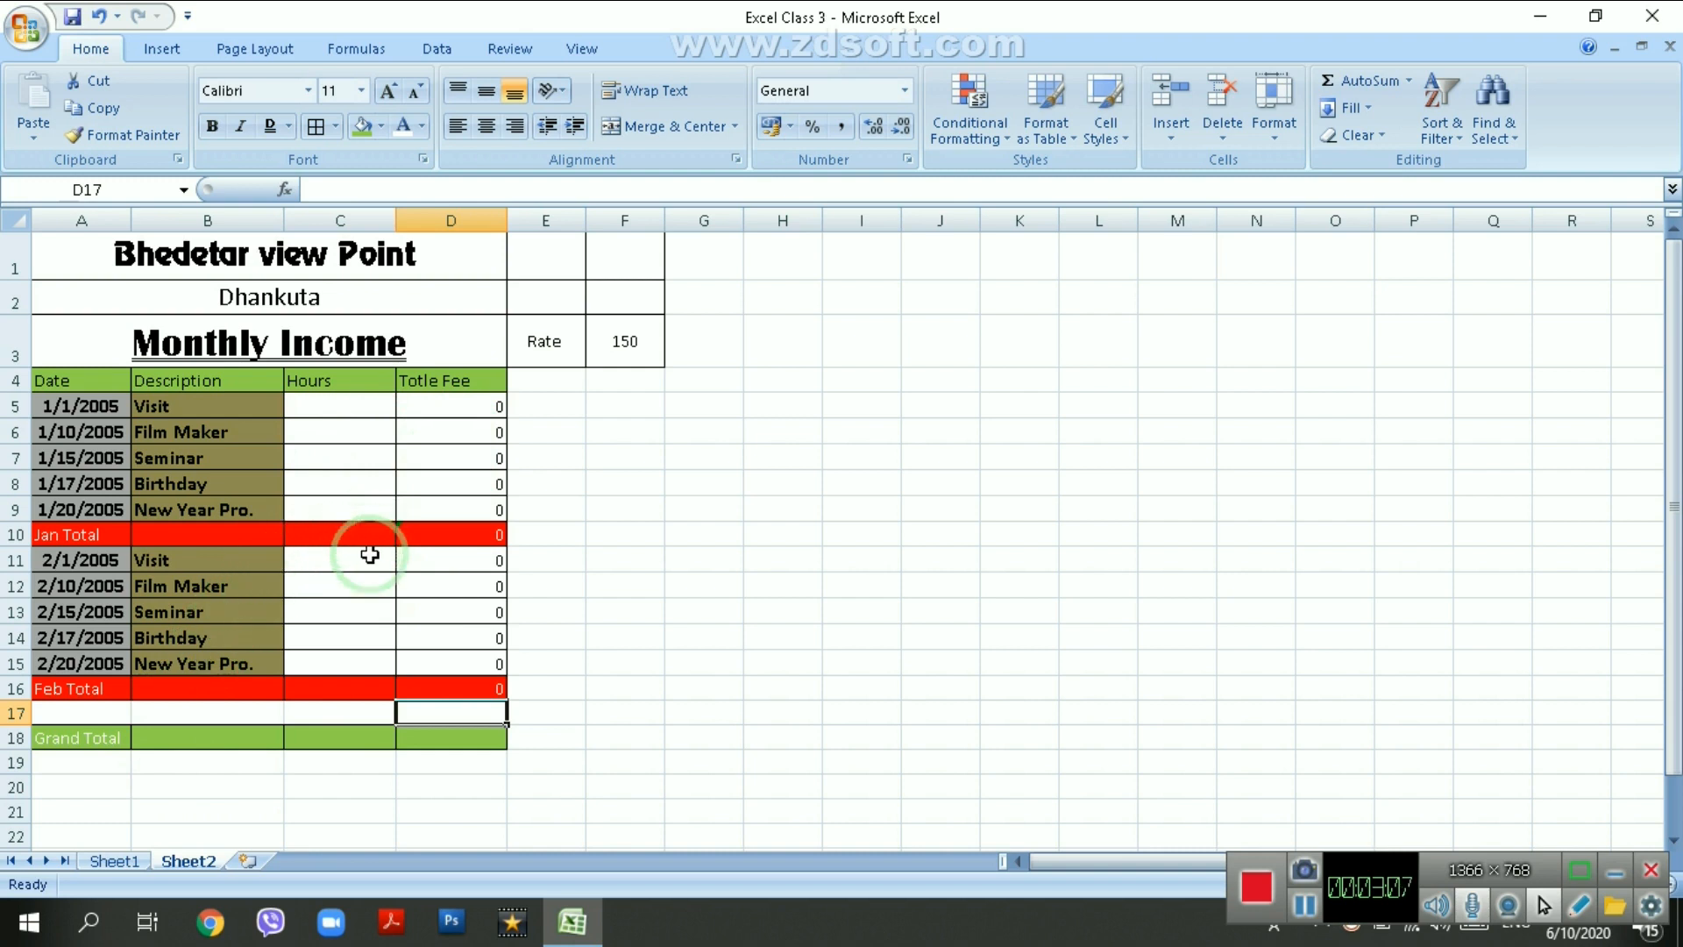
- Enter the formula =D10+D16 in D18 to add the two monthly totals into the grand total
left_click(445, 745)
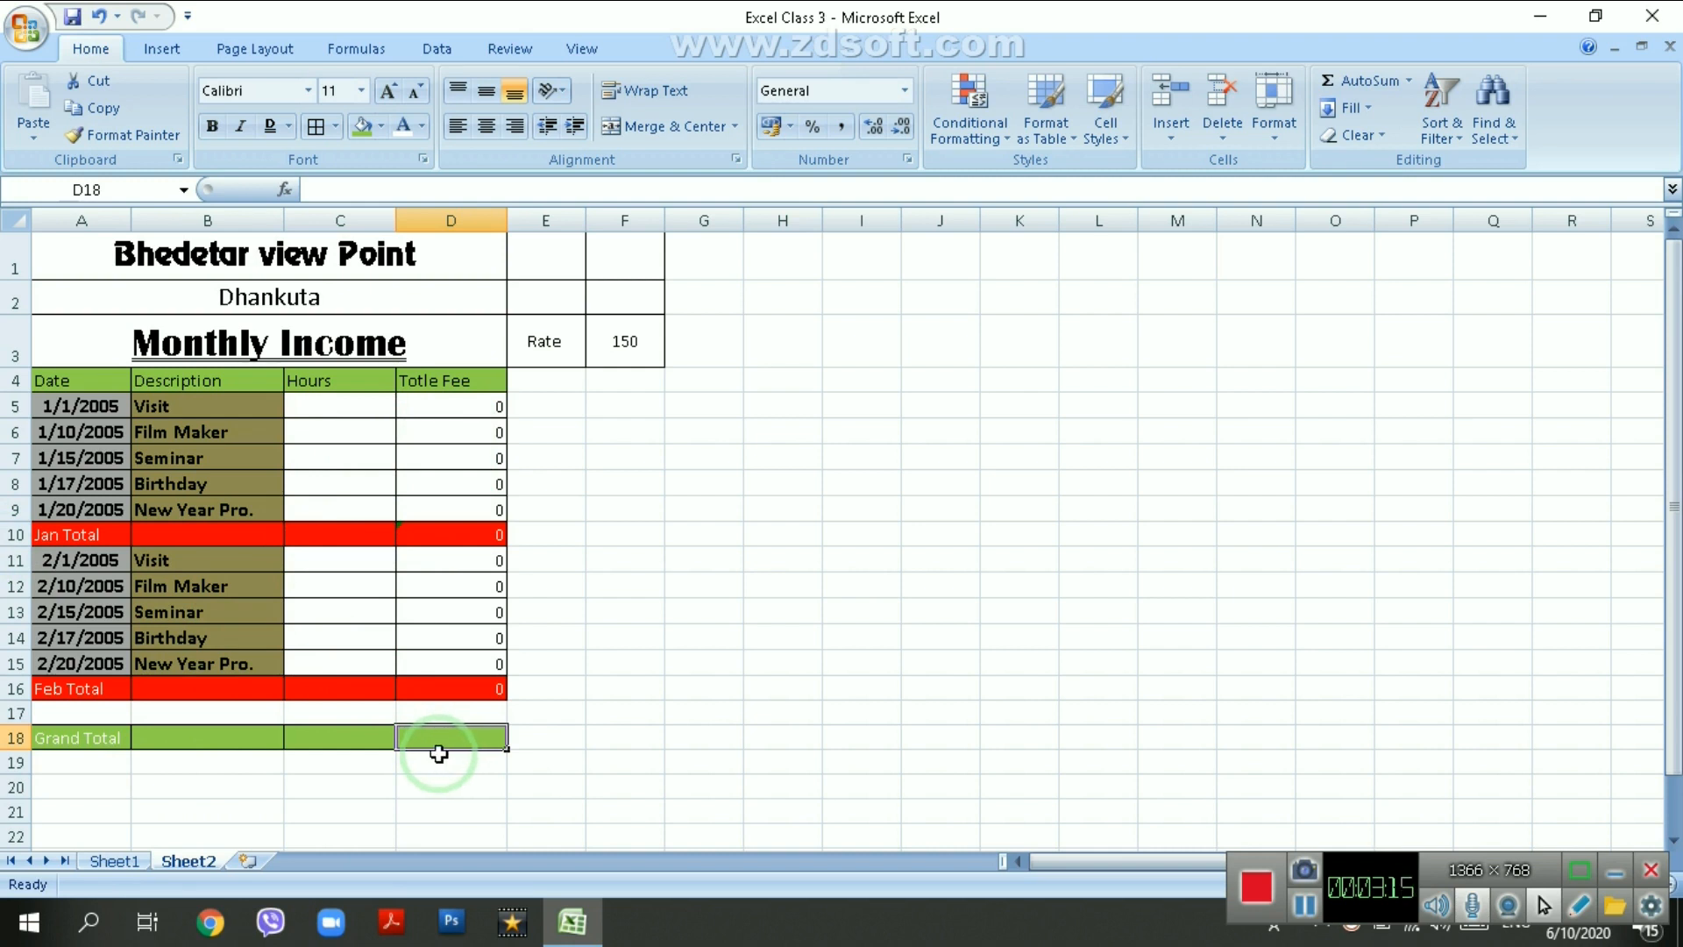
type("=")
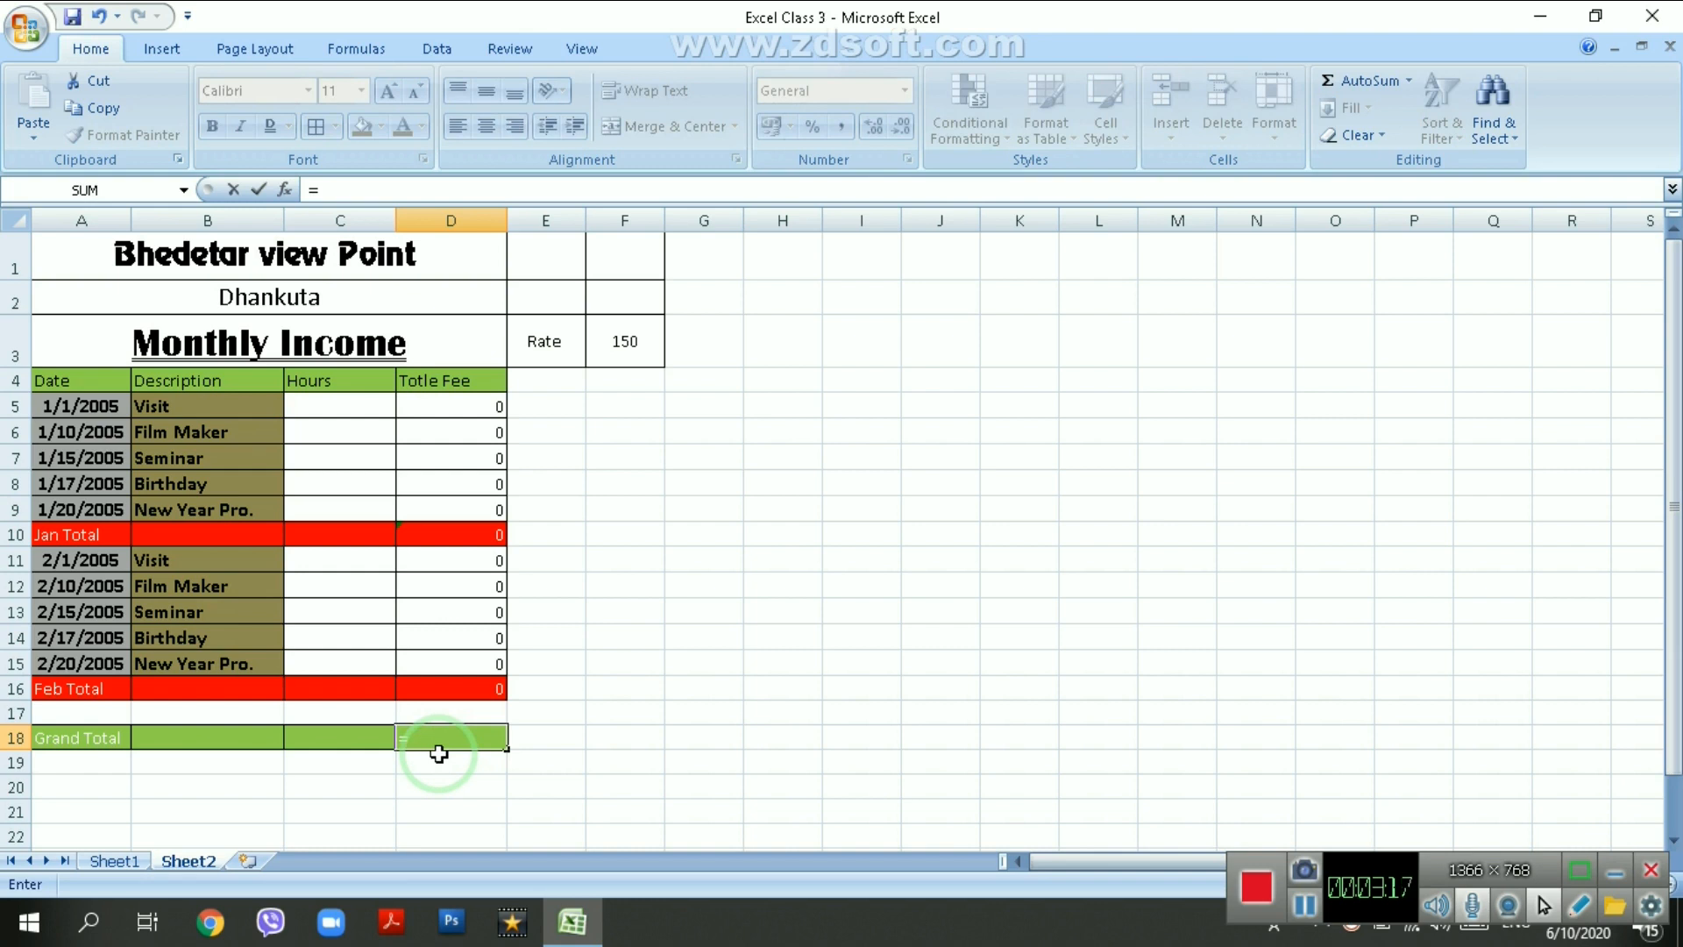
left_click(462, 530)
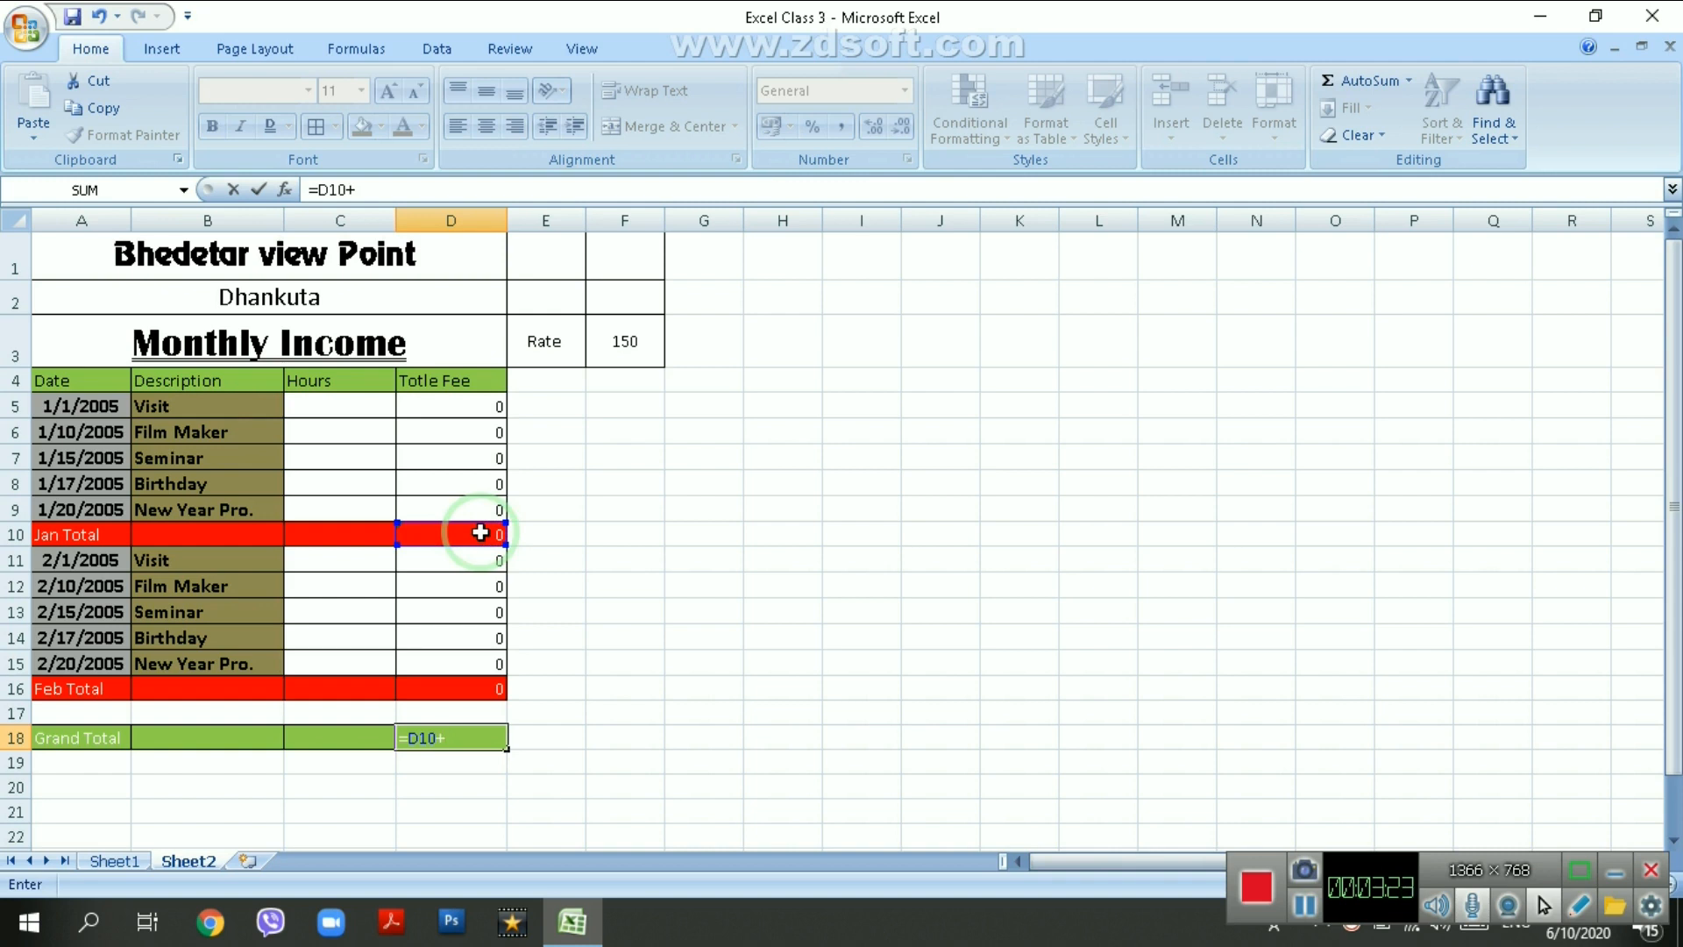
left_click(460, 698)
key("Return")
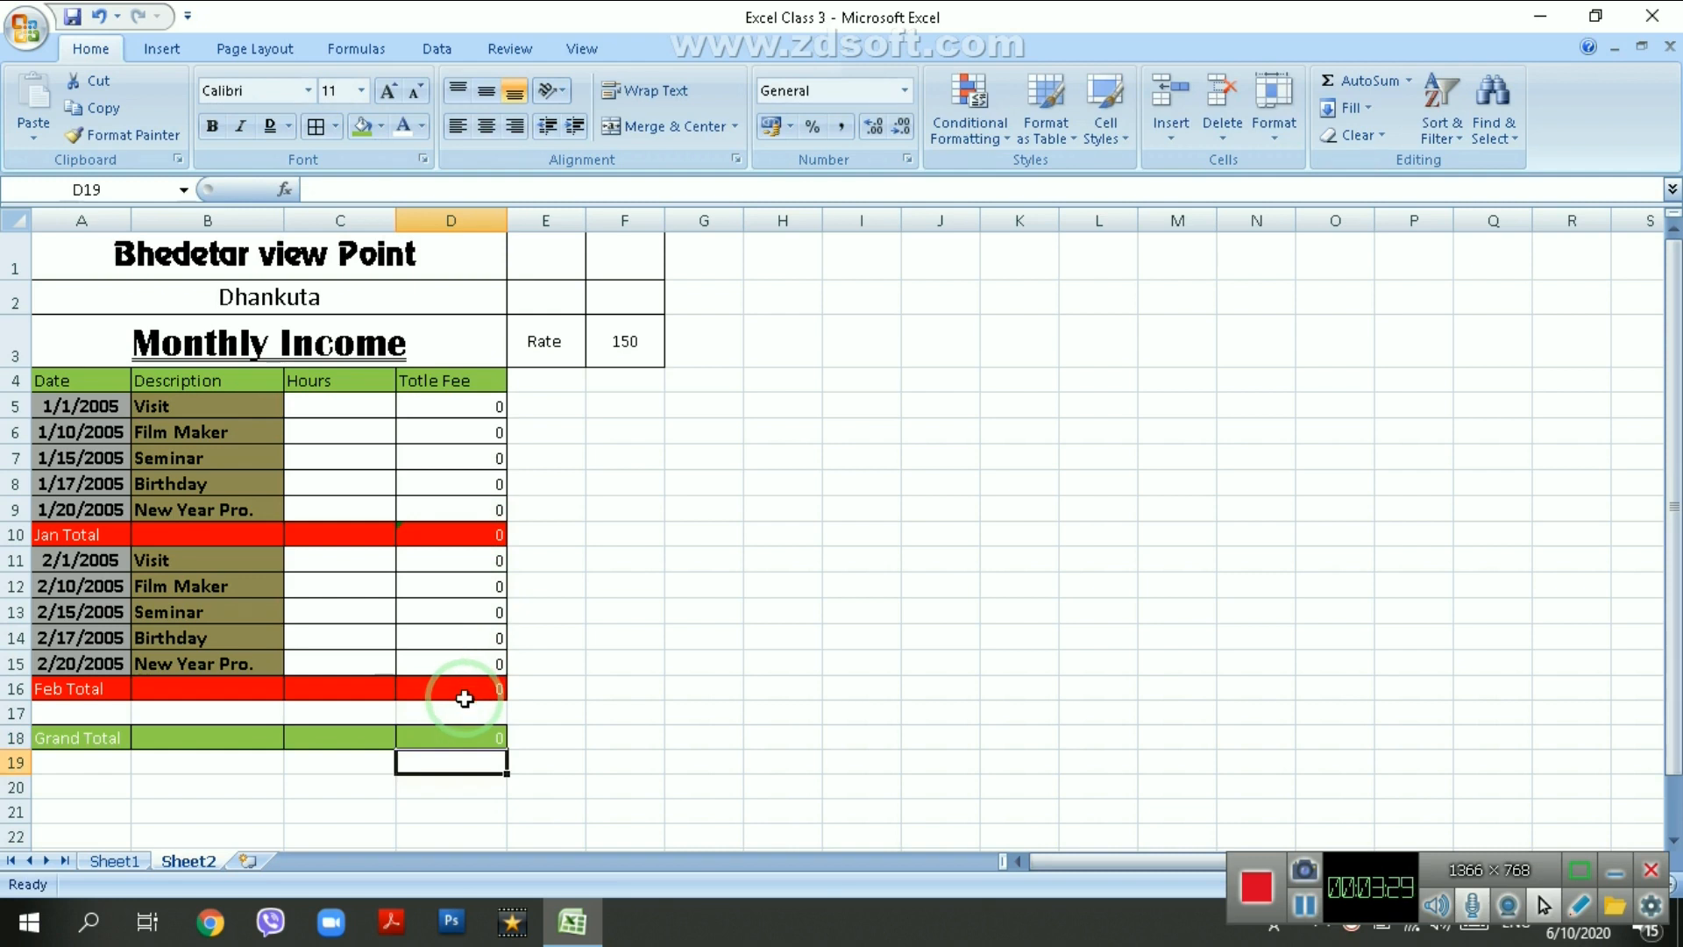
- Fill in the January hours in C5:C9 with 1, 1.15, 2, 3 and 4
left_click(322, 406)
type("1")
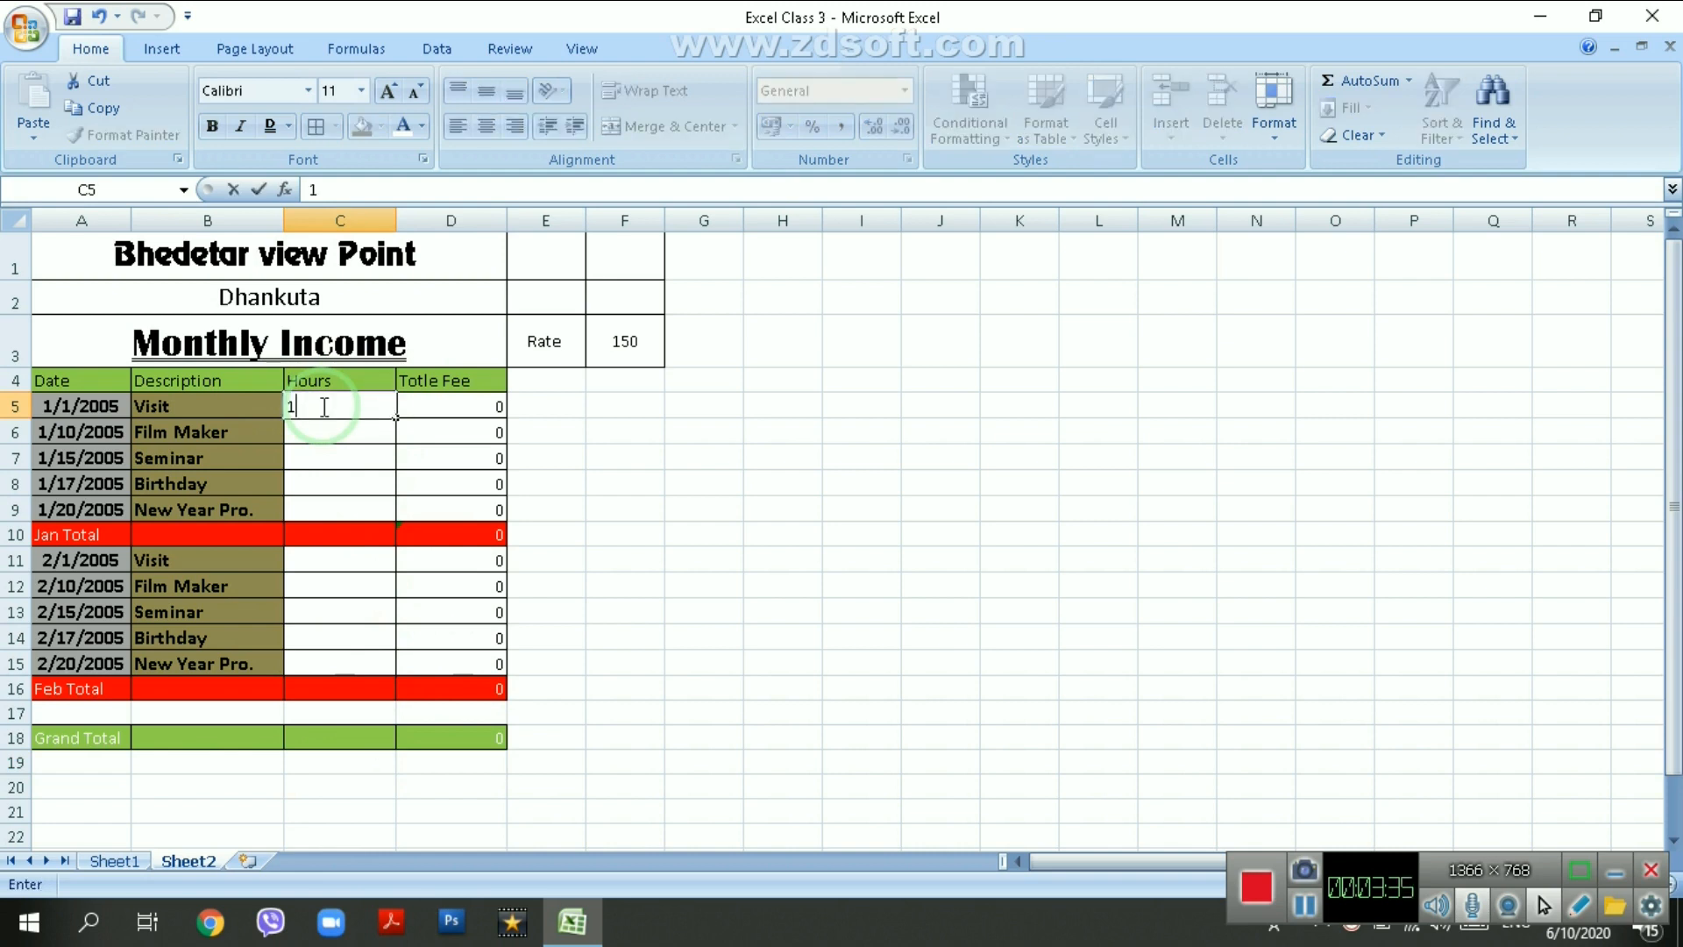
key("Return")
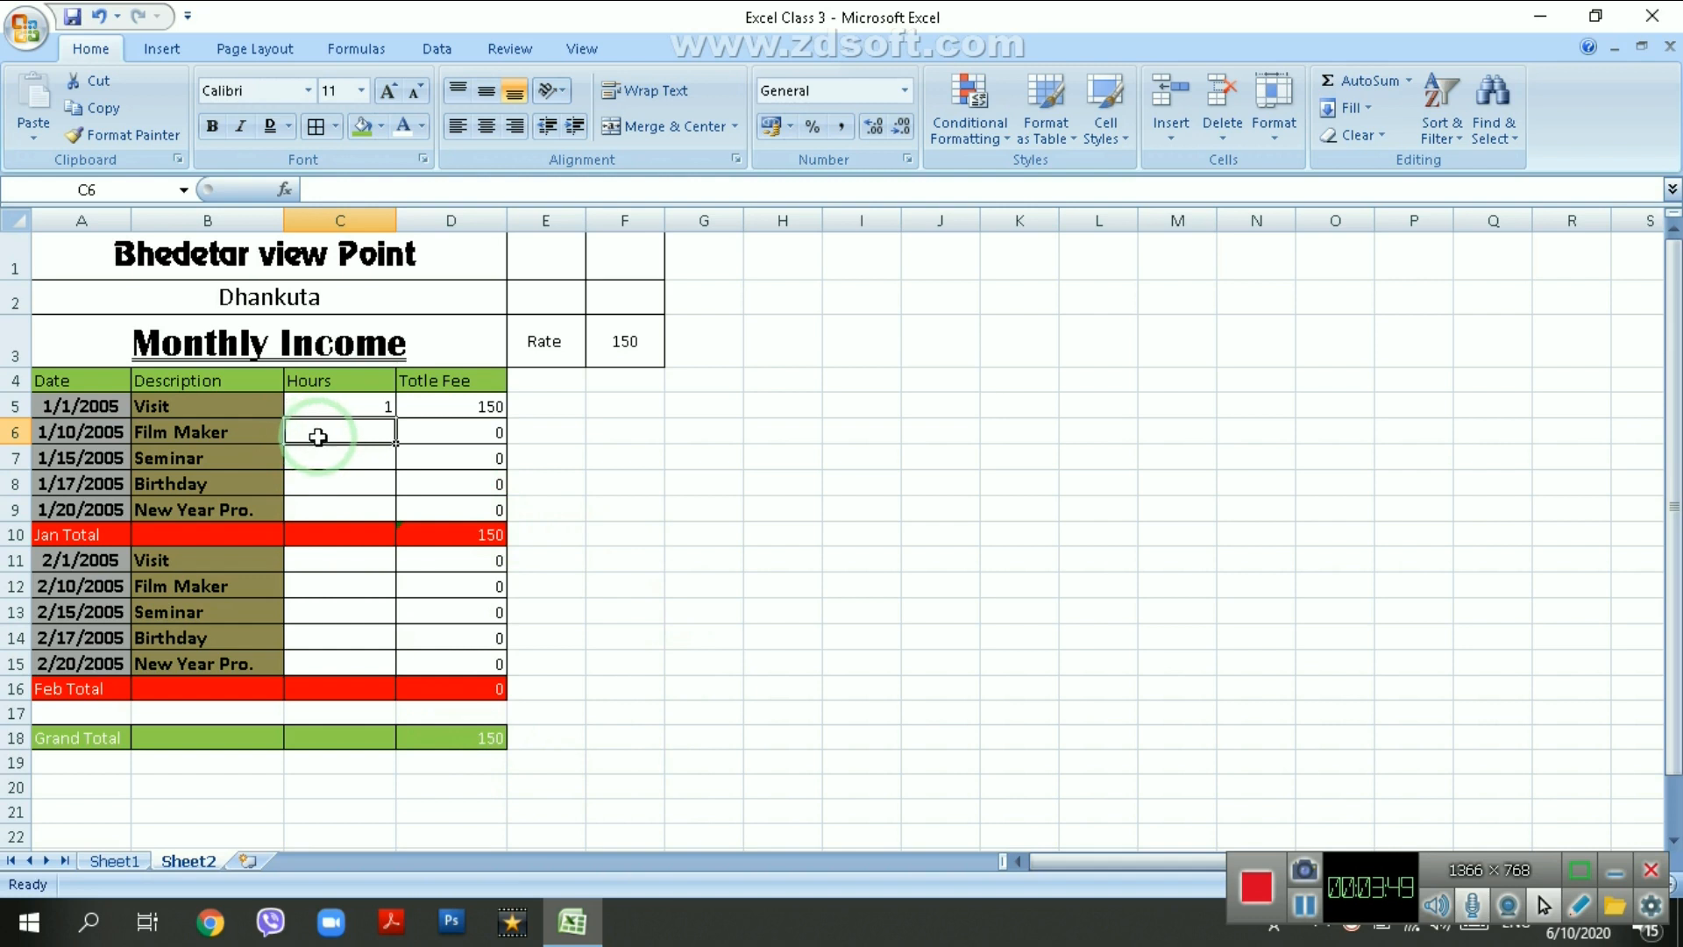
type("1.15")
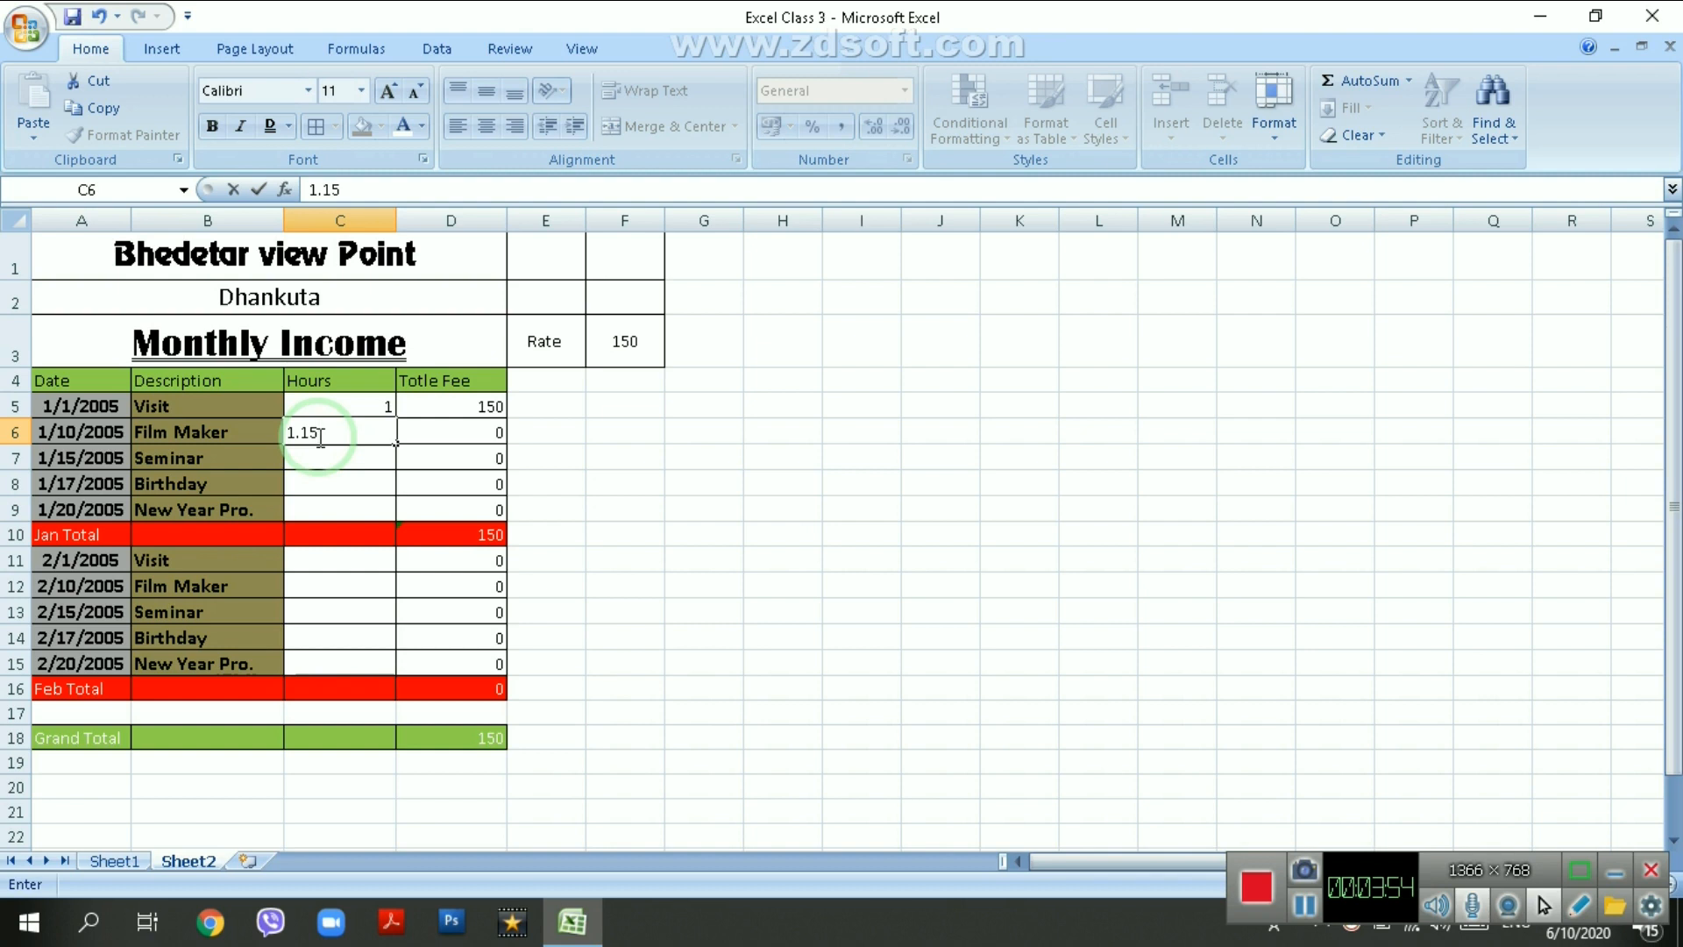
key("Return")
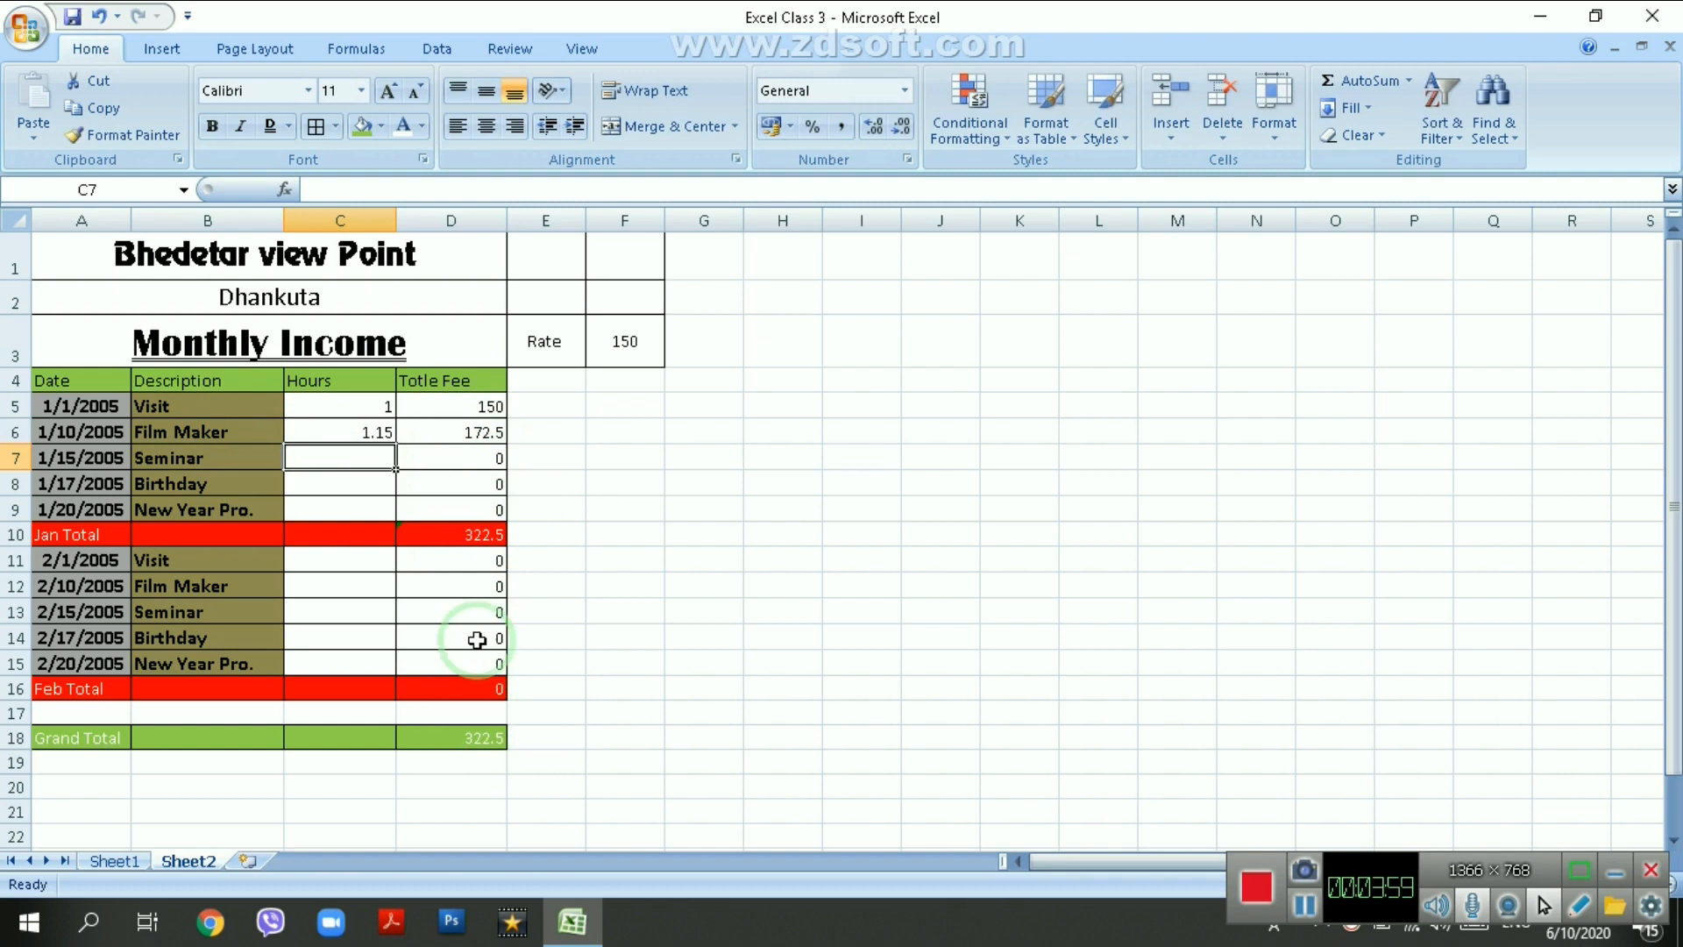
left_click(362, 482)
left_click(358, 471)
left_click(352, 457)
type("2")
key("Return")
type("3")
key("Return")
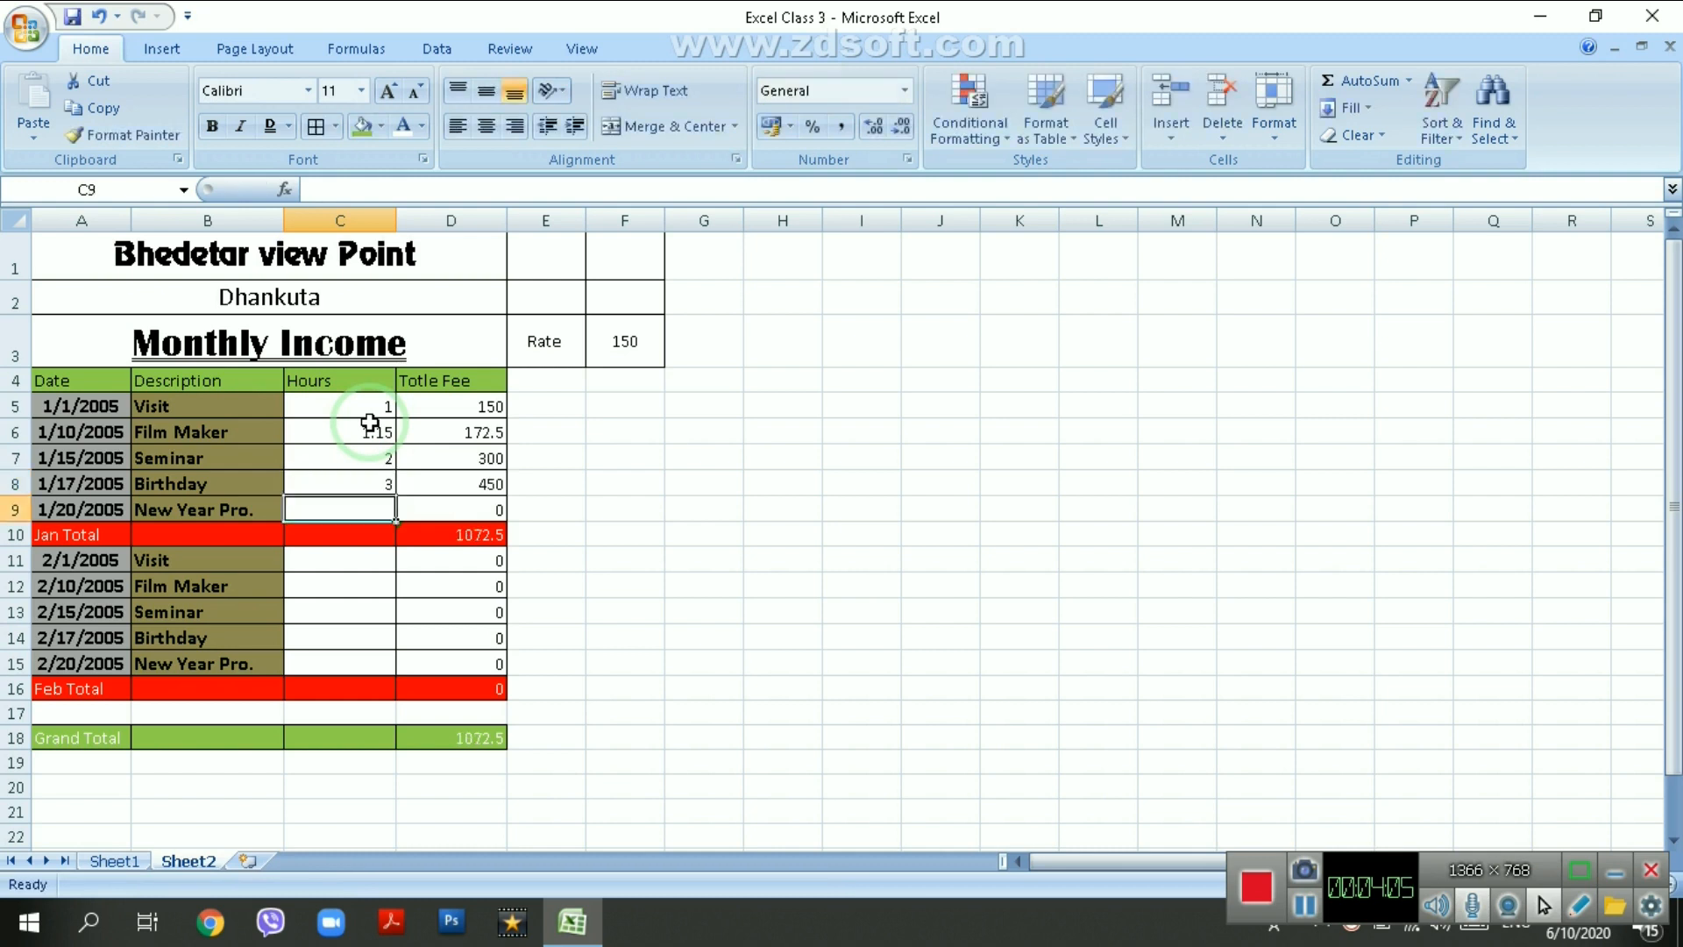
type("4")
key("Return")
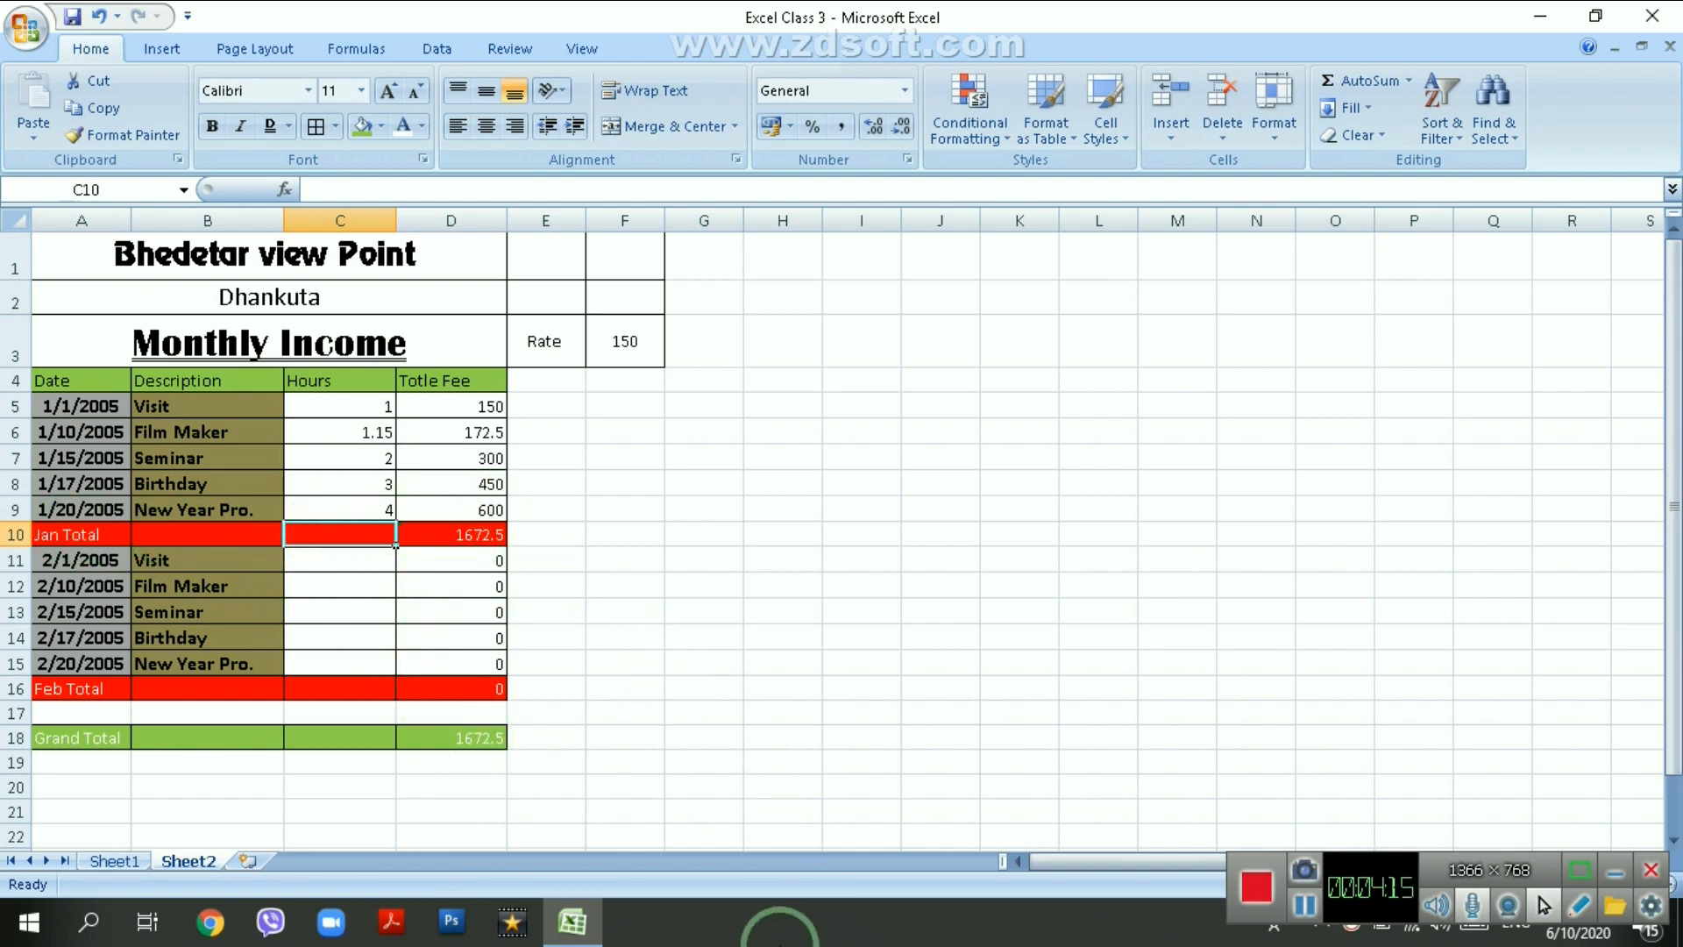
- Fill in the February hours in C11:C15 with 3, 4, 10, 1.30 and 2
left_click(349, 561)
type("3")
key("Return")
type("4")
key("Return")
type("10")
key("Return")
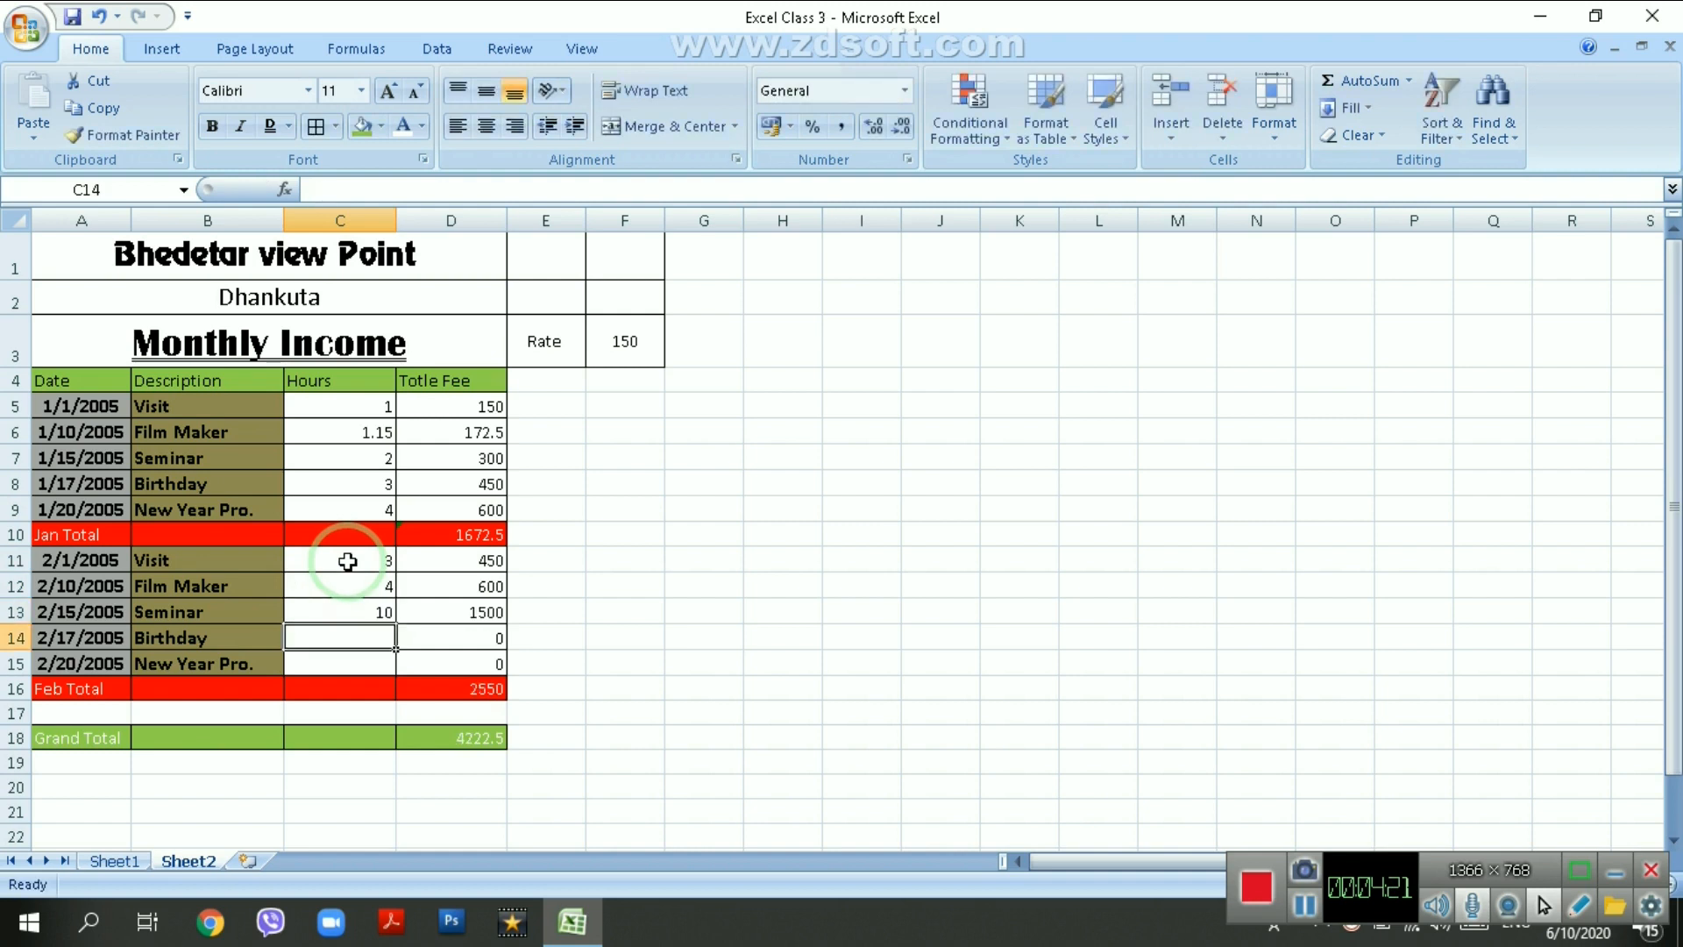
type("1.30")
key("Return")
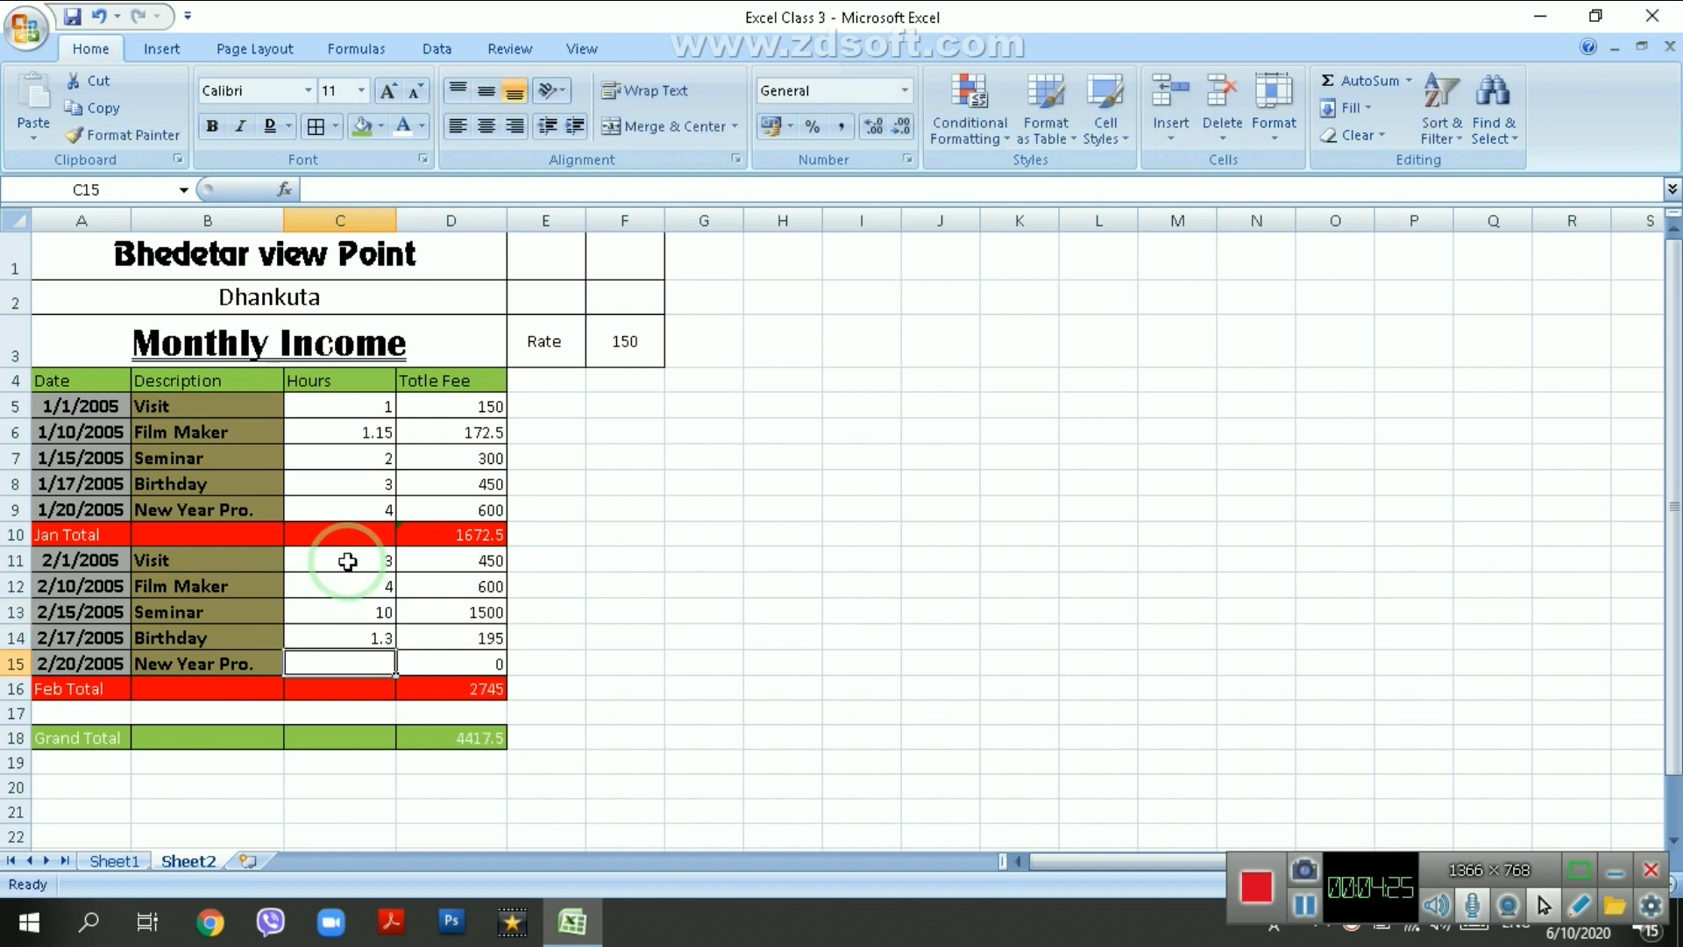
type("2")
key("Return")
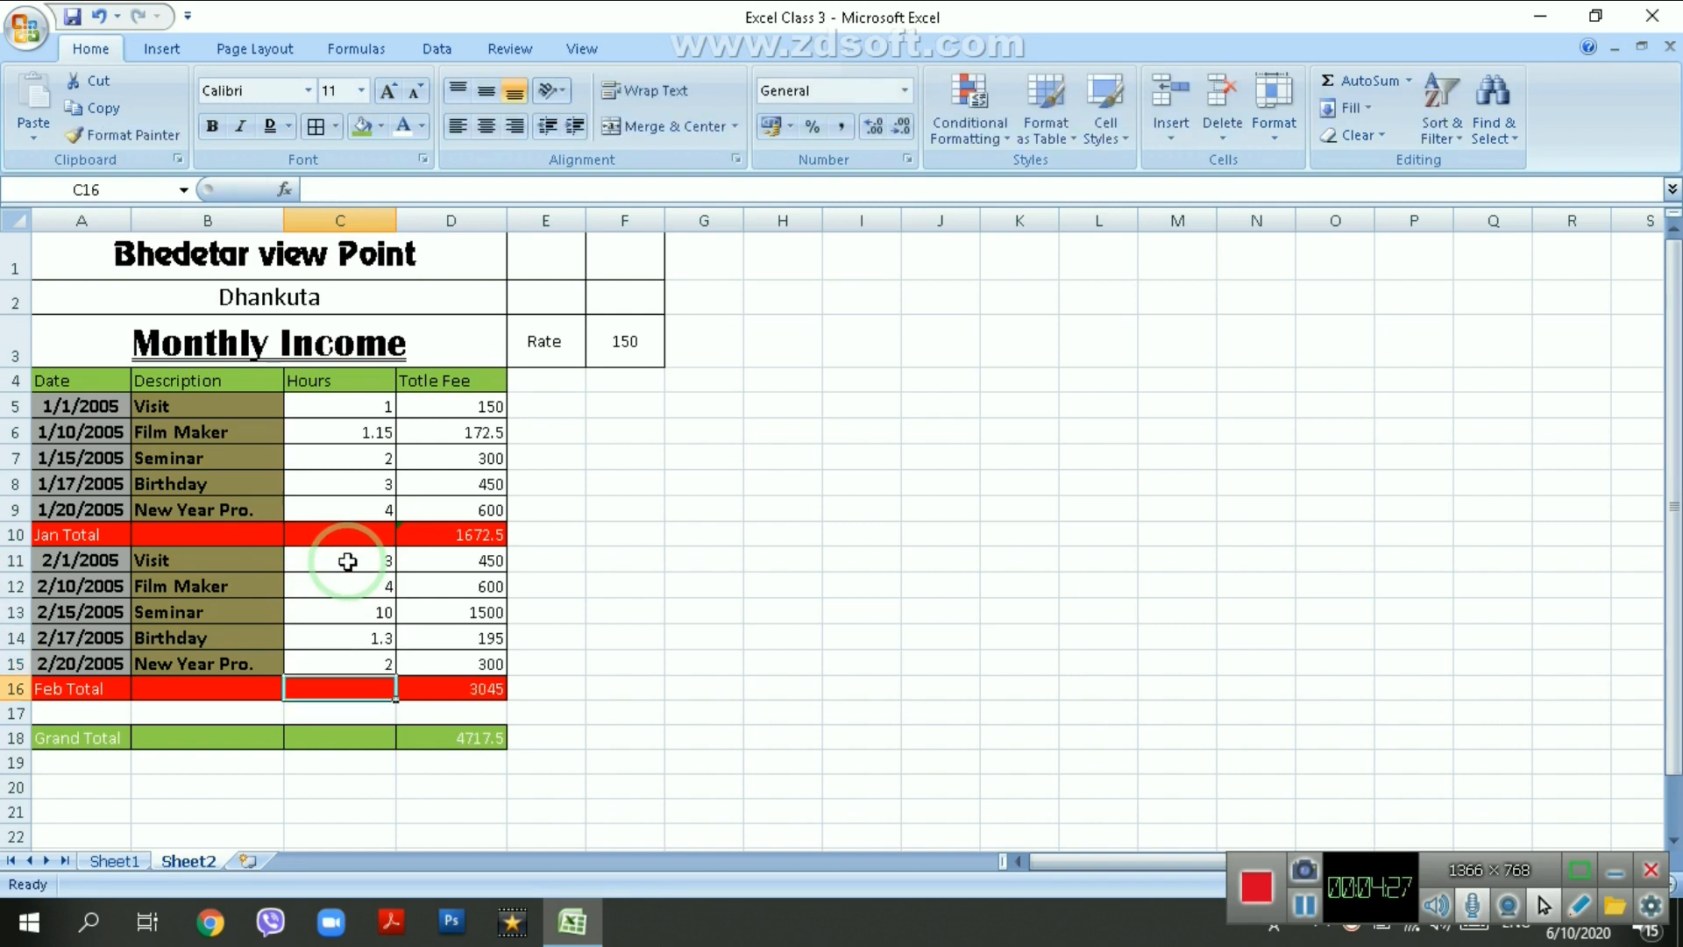